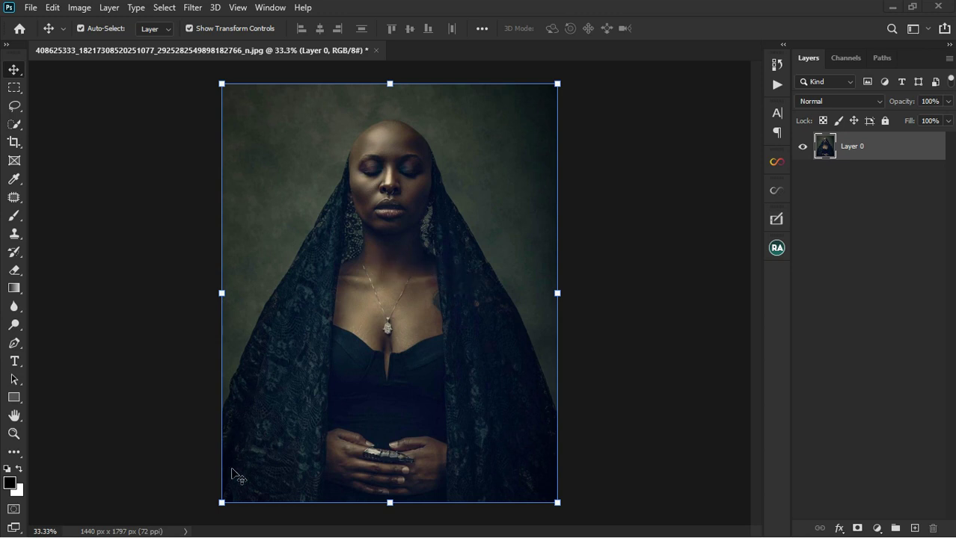
- Leave Photoshop to show the MEET Retouch PACK folder with its 3D LUTs, Actions, Gradients and other subfolders
key("super")
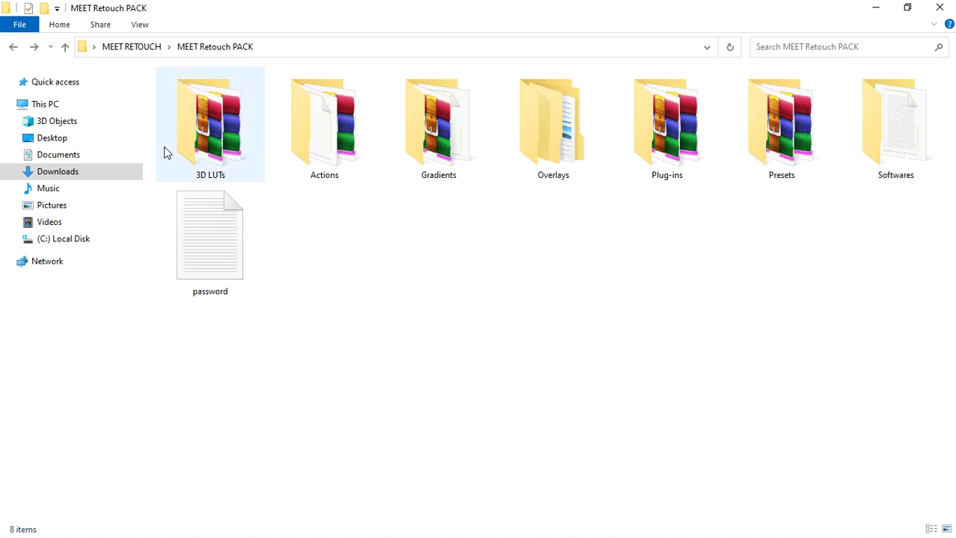
double_click(208, 229)
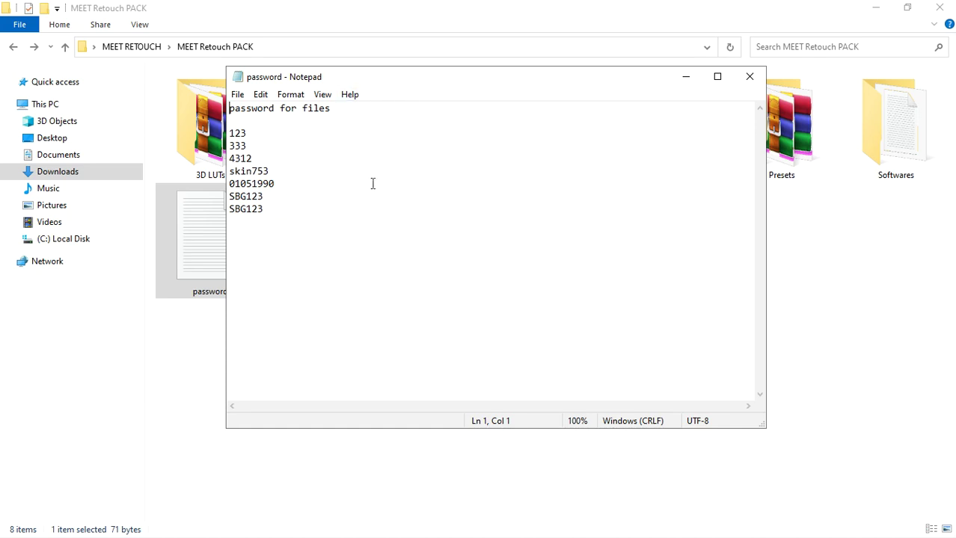
left_click_drag(402, 78, 487, 141)
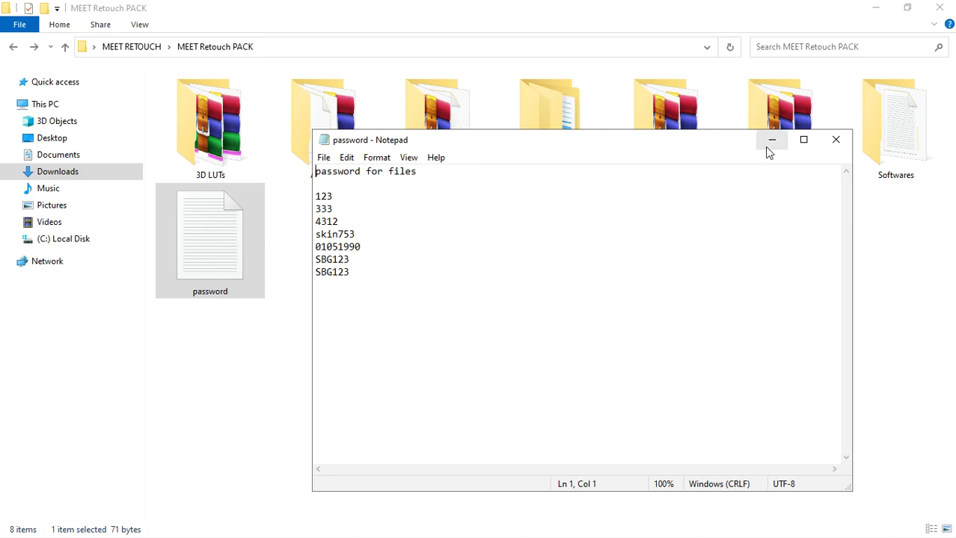
left_click(835, 140)
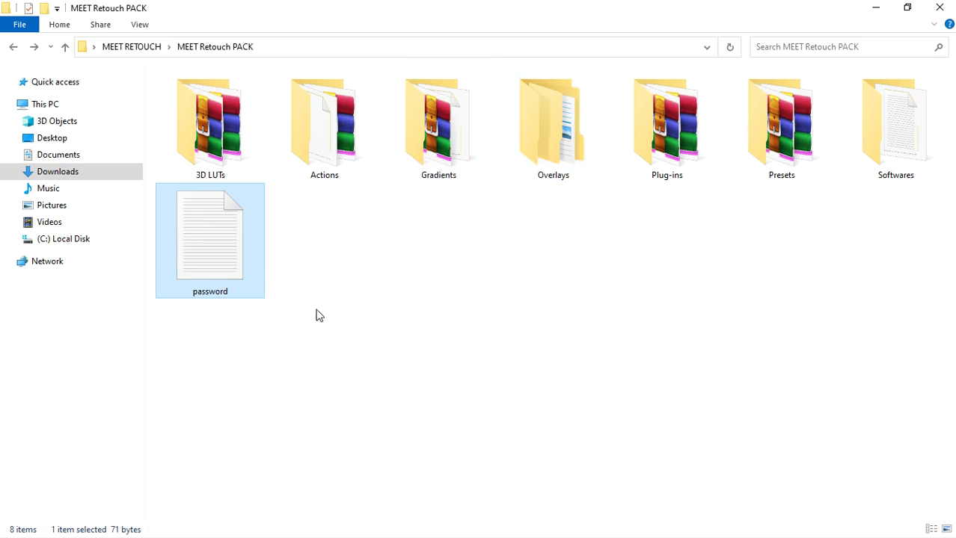
- Browse the 3D LUTs folder, return to MEET Retouch PACK, and minimize Explorer to reveal the Photoshop portrait
double_click(235, 149)
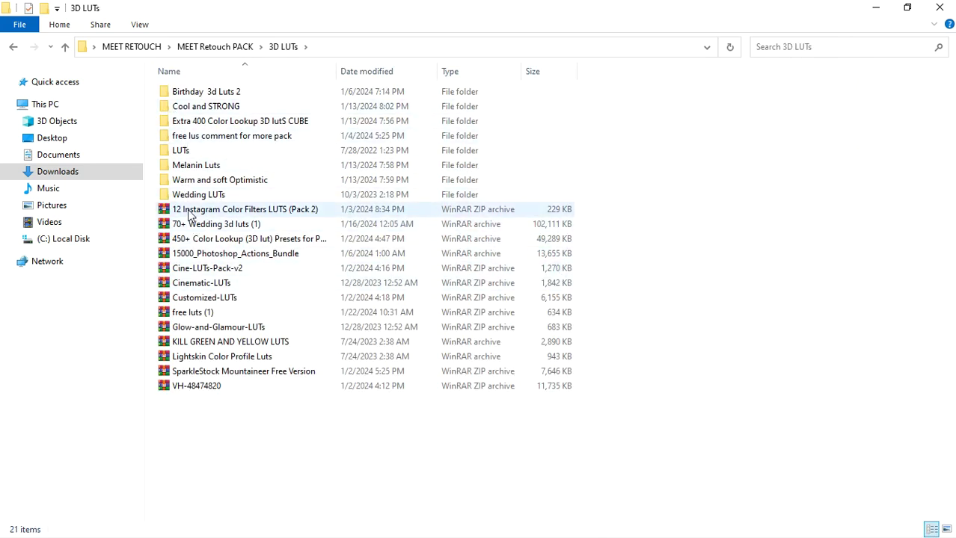
left_click(12, 47)
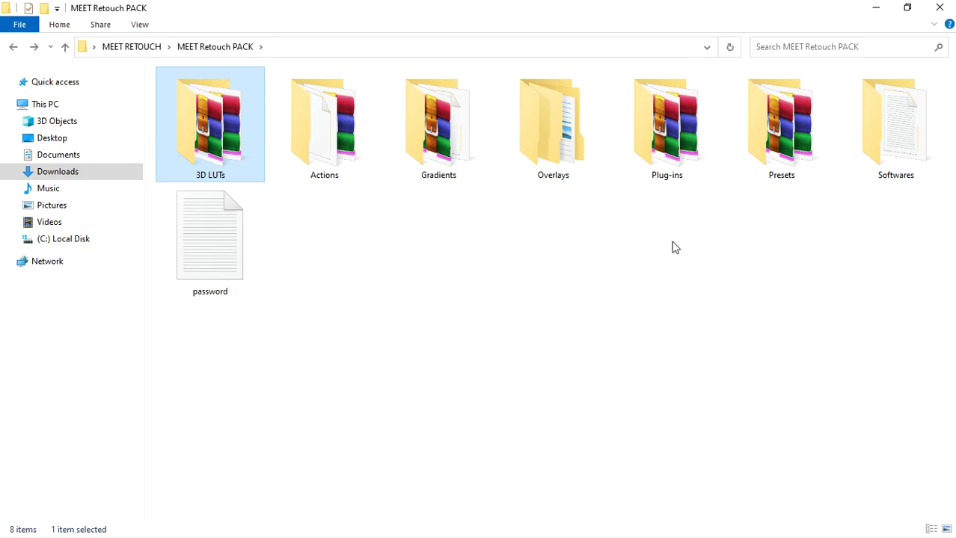
left_click(875, 7)
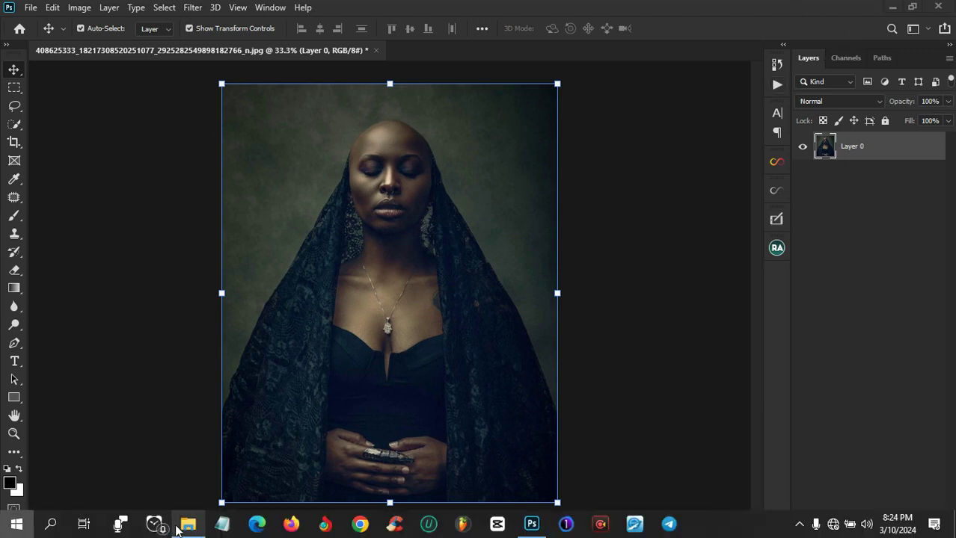
- Restore Explorer and add a new folder named 'ALL MY EXTRACT' inside MEET Retouch PACK
left_click(154, 522)
left_click(356, 282)
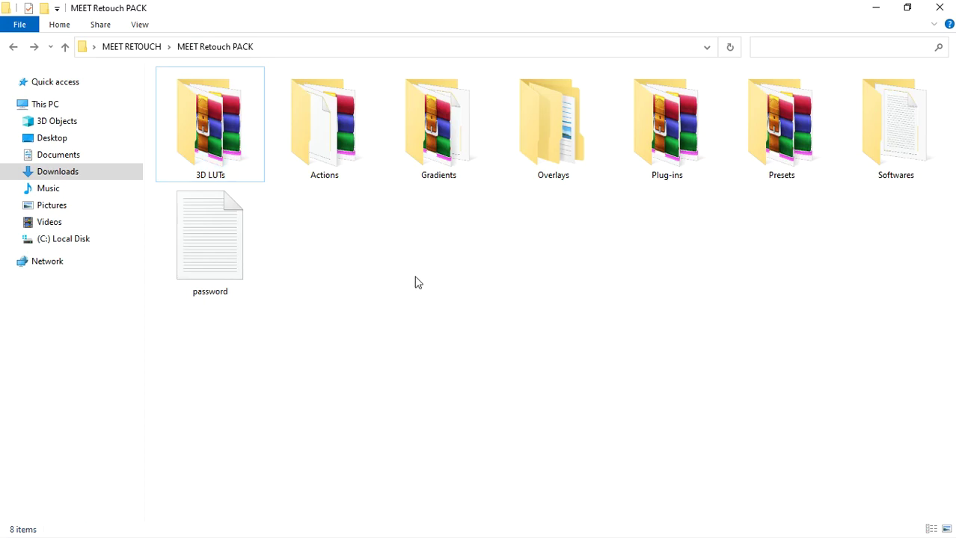
right_click(422, 275)
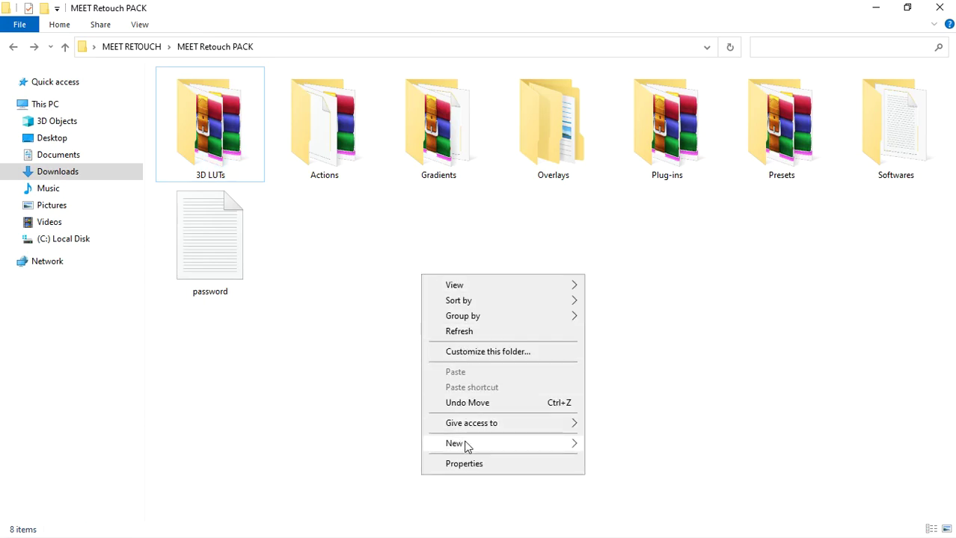
mouse_move(466, 446)
left_click(658, 236)
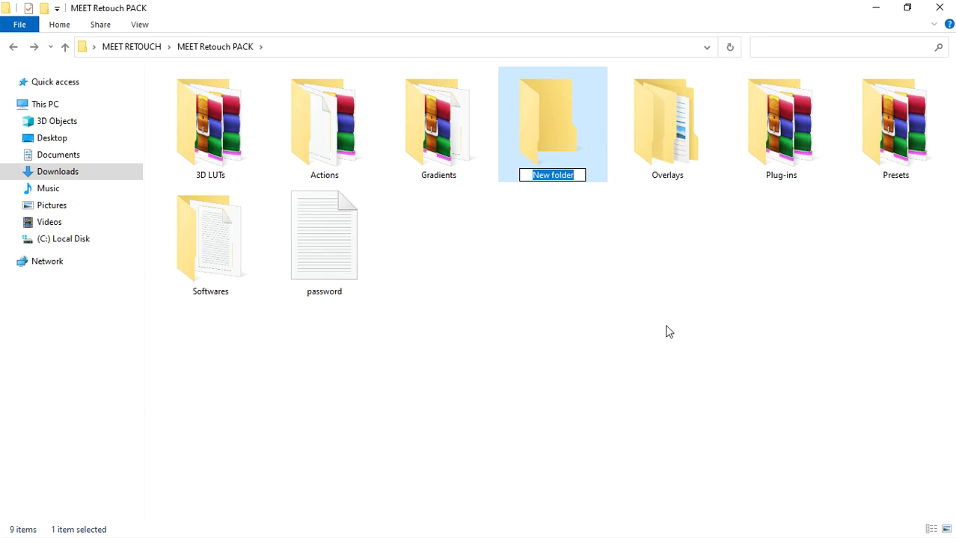
type("ALL MY ")
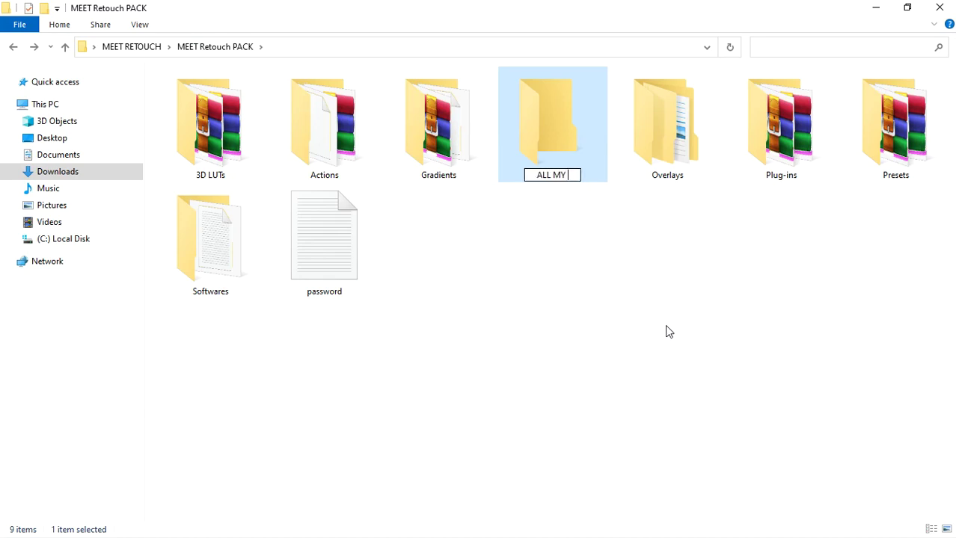
type("EXTRACT")
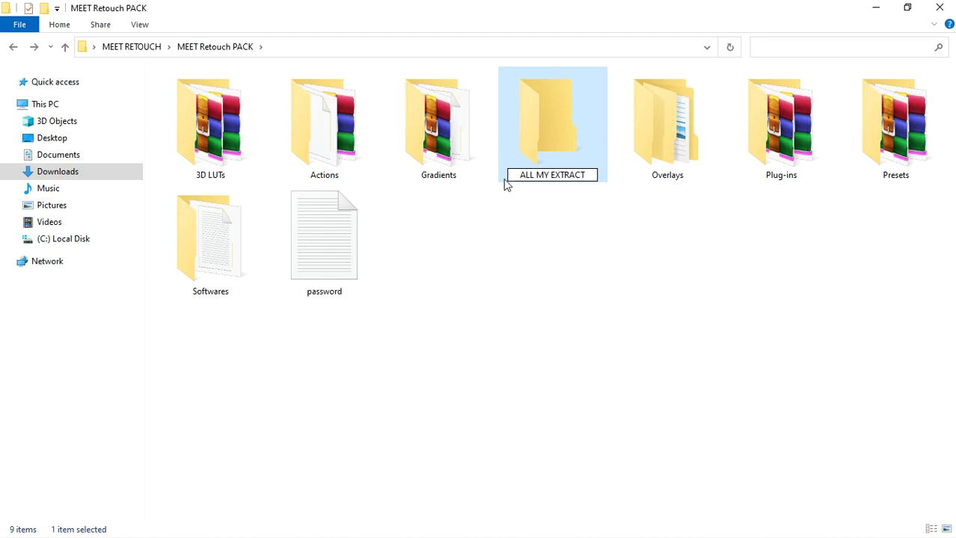
key("Return")
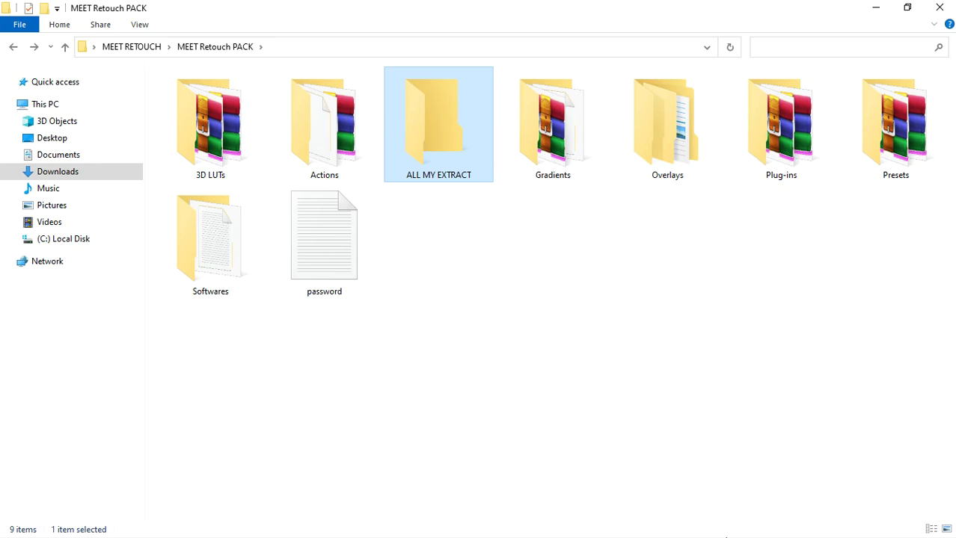
- Open the KILL GREEN AND YELLOW LUTS archive from 3D LUTs in WinRAR and inspect its LUTS folder
double_click(215, 130)
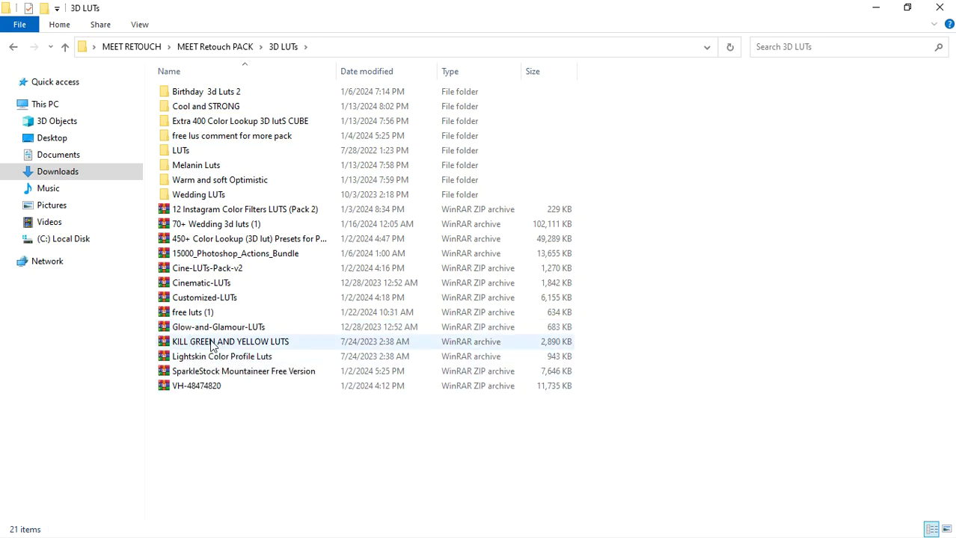
left_click(213, 344)
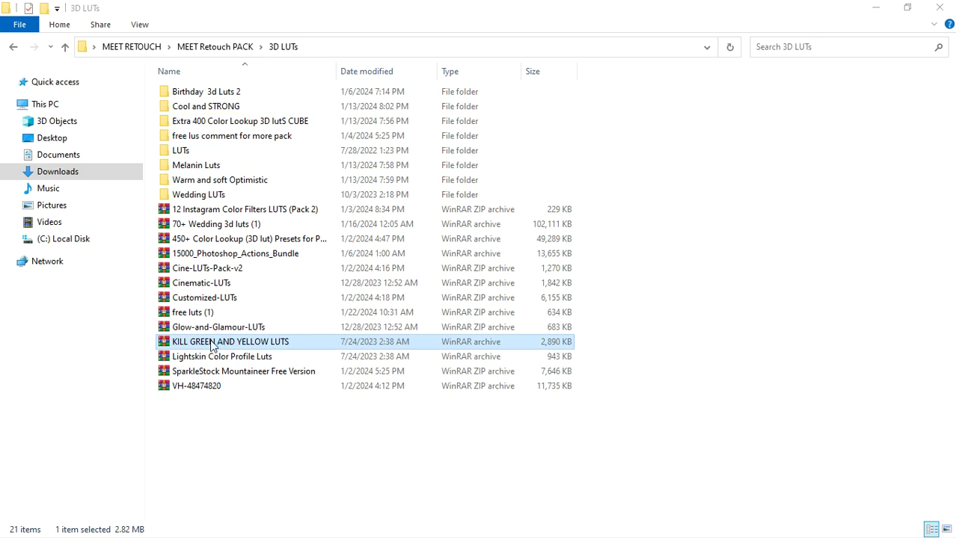
double_click(213, 344)
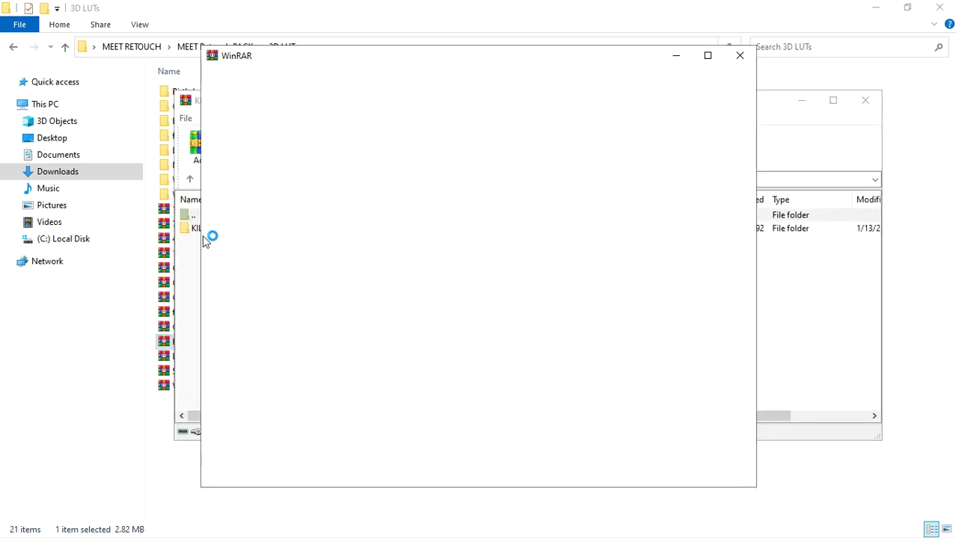
left_click(737, 56)
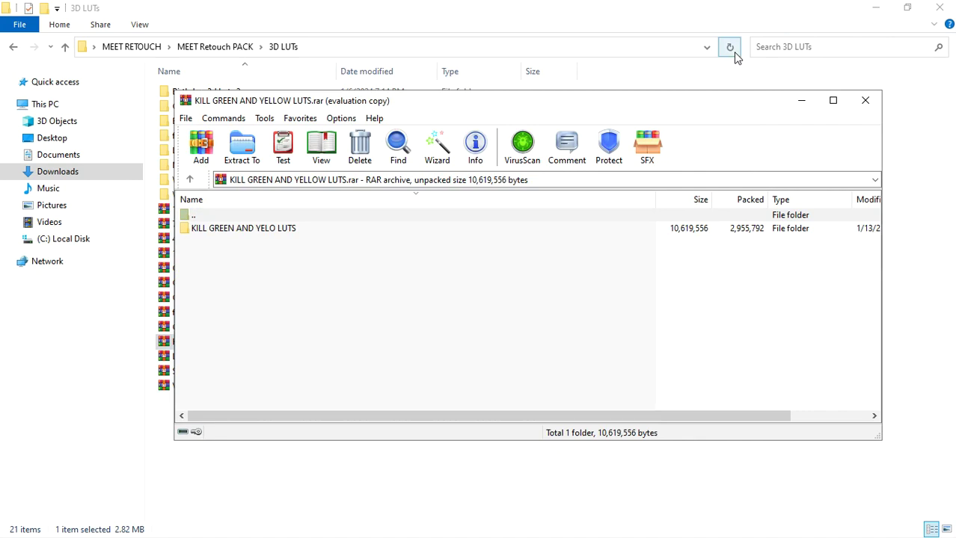
left_click(224, 234)
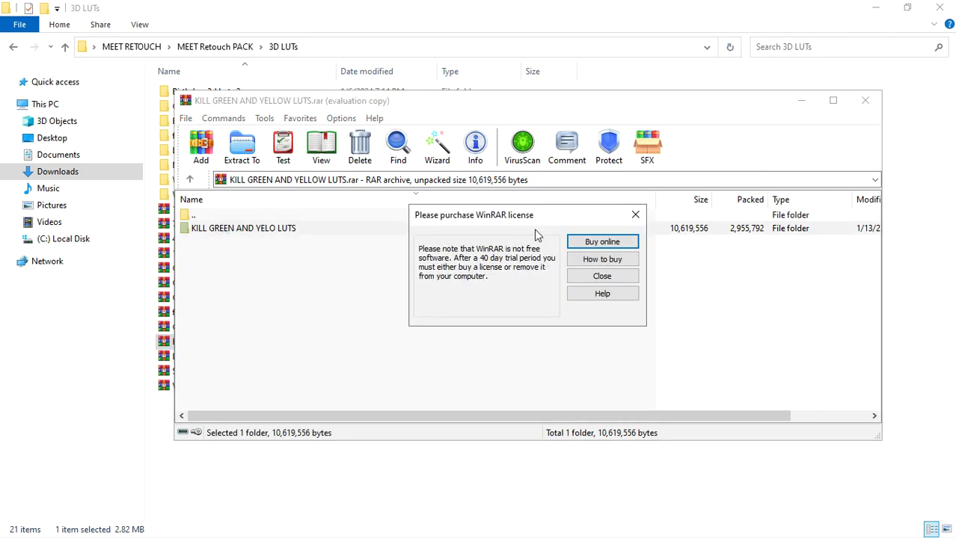
left_click(635, 215)
double_click(238, 230)
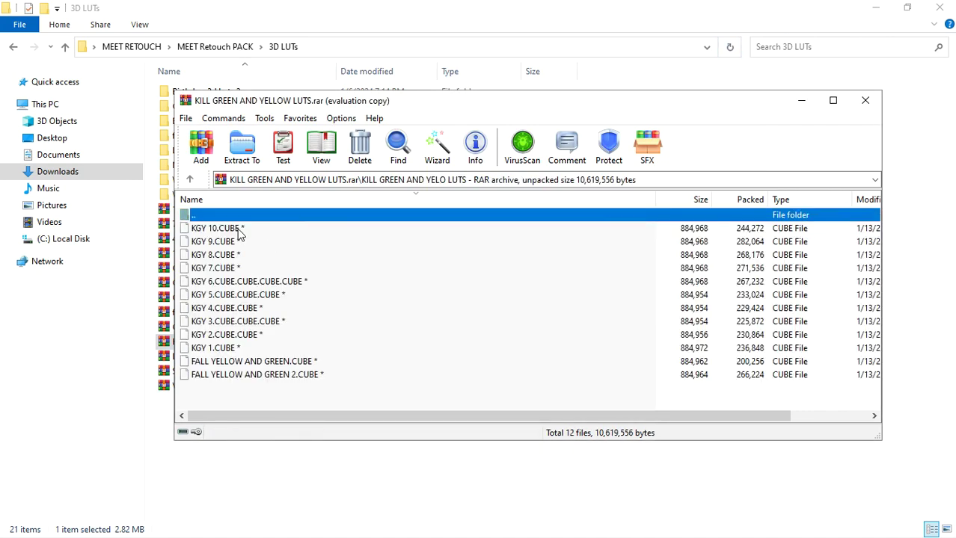
left_click(190, 180)
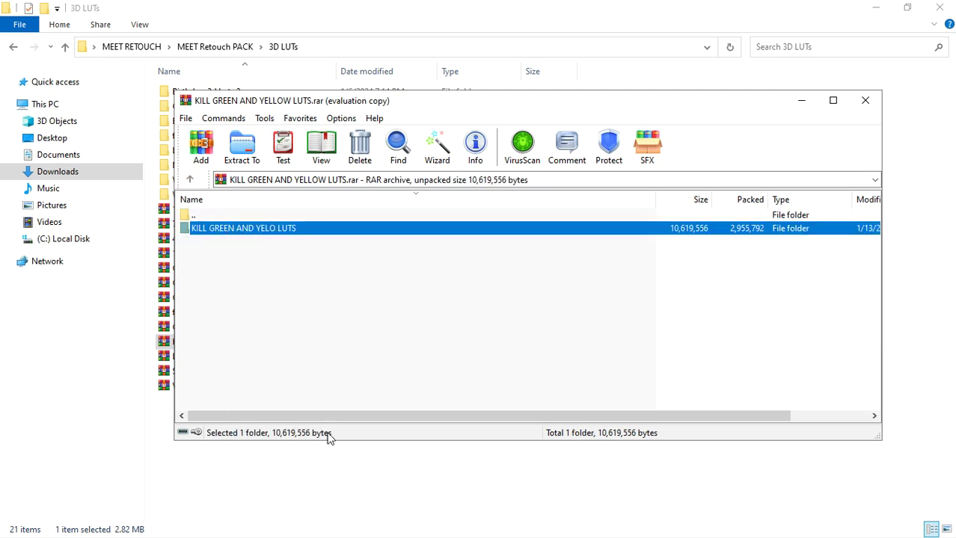
- Drag the KILL GREEN AND YELO LUTS folder from WinRAR onto ALL MY EXTRACT and confirm the password prompt
left_click(334, 484)
left_click(334, 489)
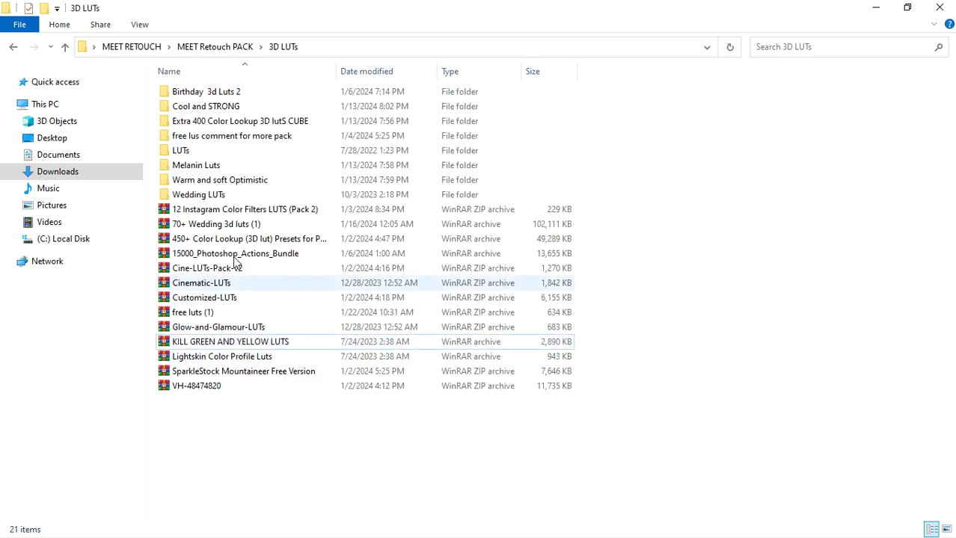
left_click(12, 47)
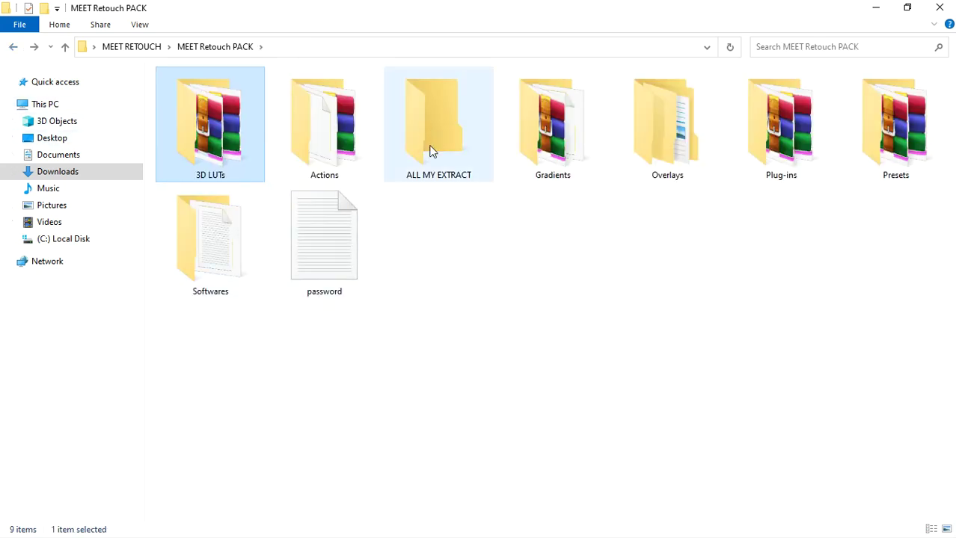
mouse_move(210, 527)
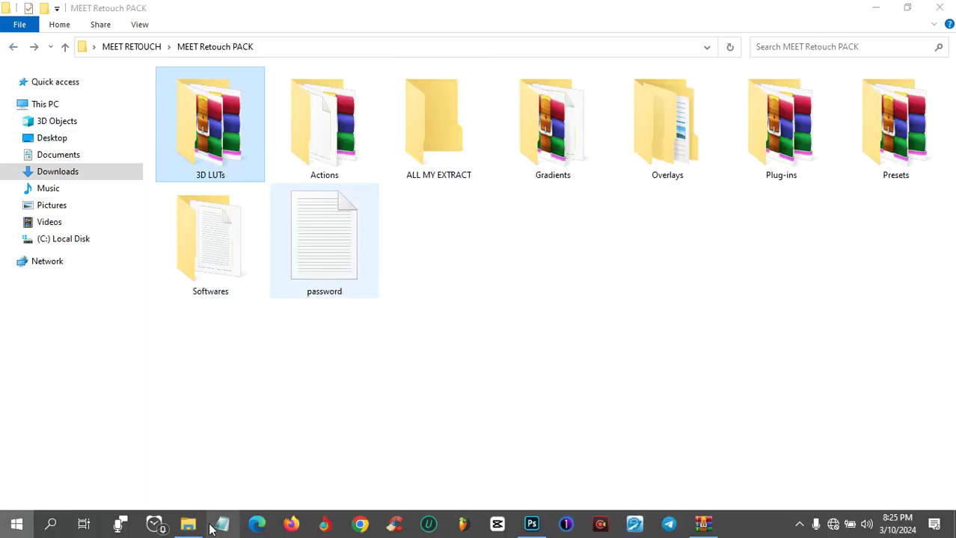
key("super")
left_click(703, 524)
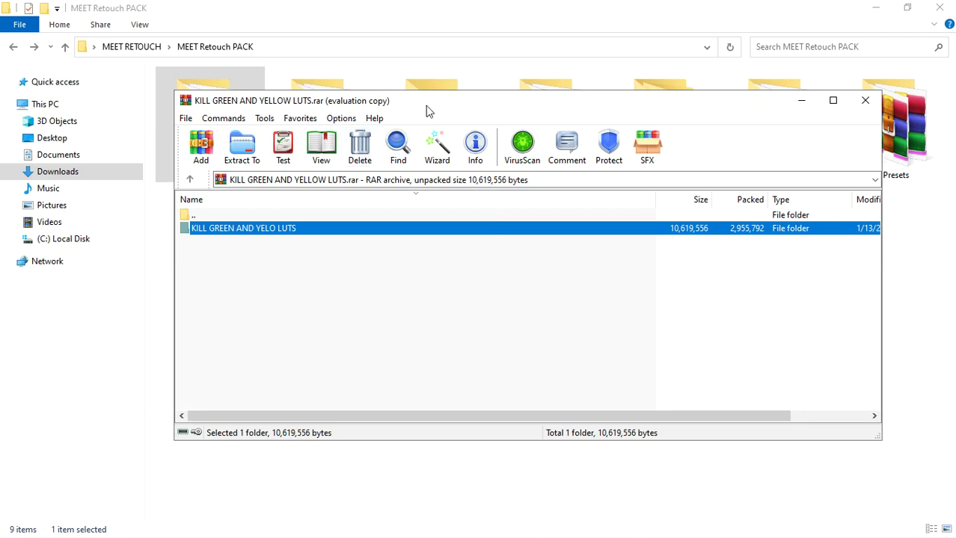
left_click_drag(425, 110, 533, 205)
left_click_drag(343, 325, 435, 119)
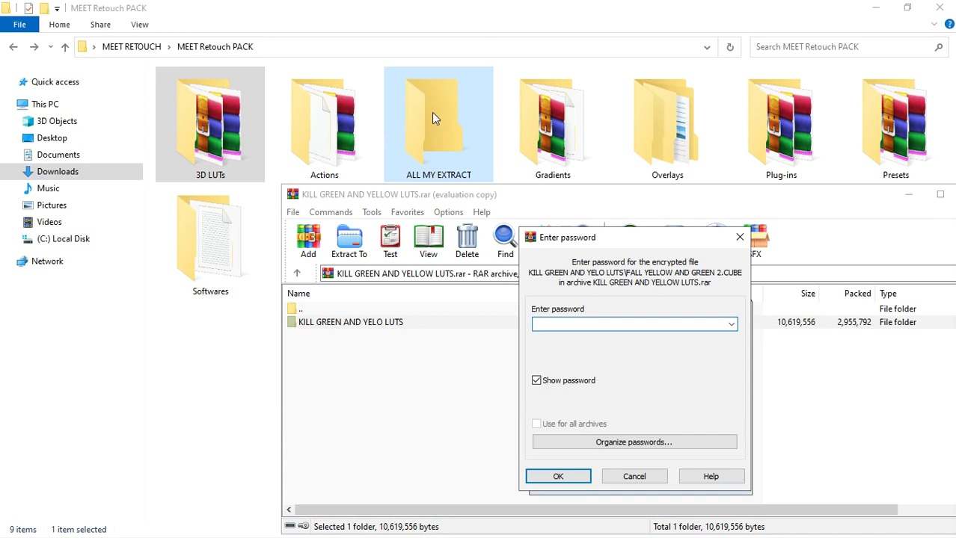
key("Escape")
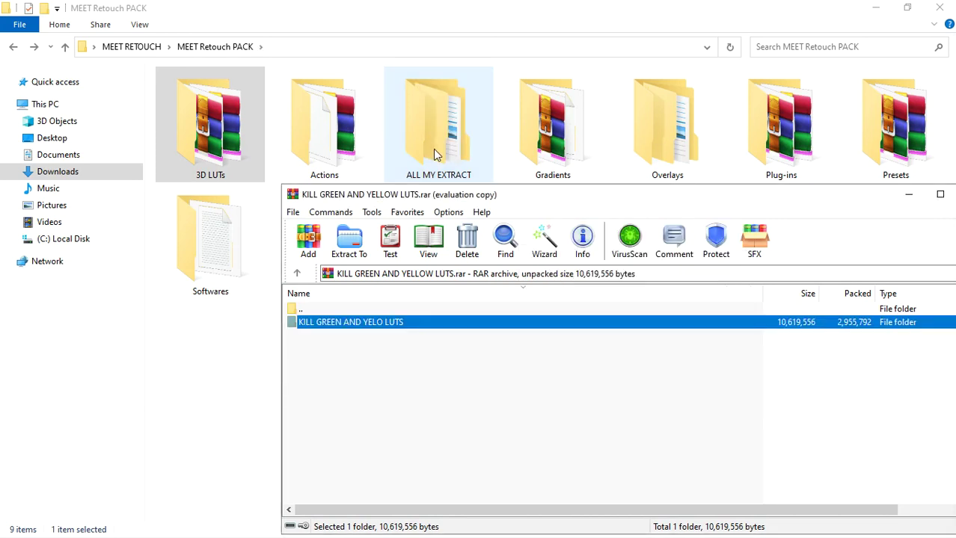
- Check the twelve extracted .CUBE LUTs in ALL MY EXTRACT, return to MEET Retouch PACK, then switch to Photoshop
left_click(431, 133)
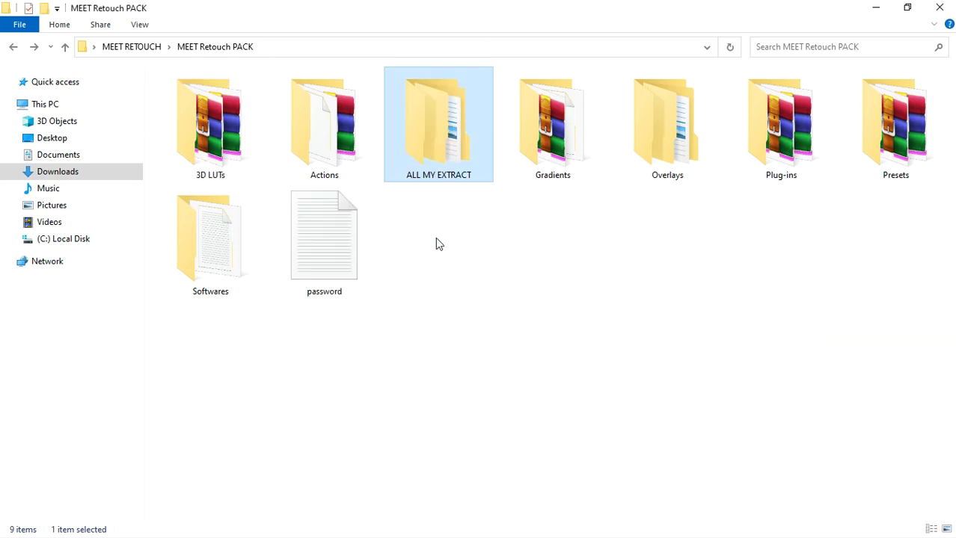
double_click(431, 123)
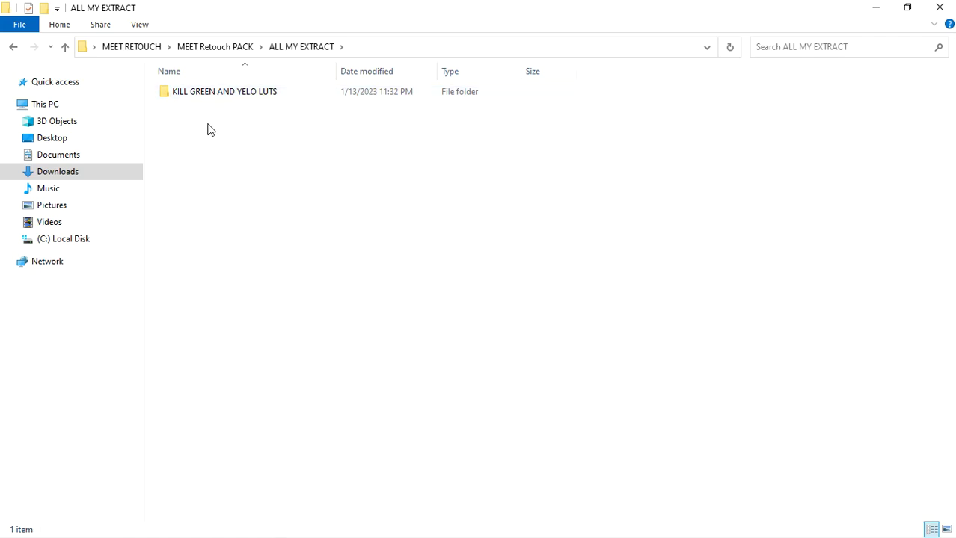
double_click(201, 98)
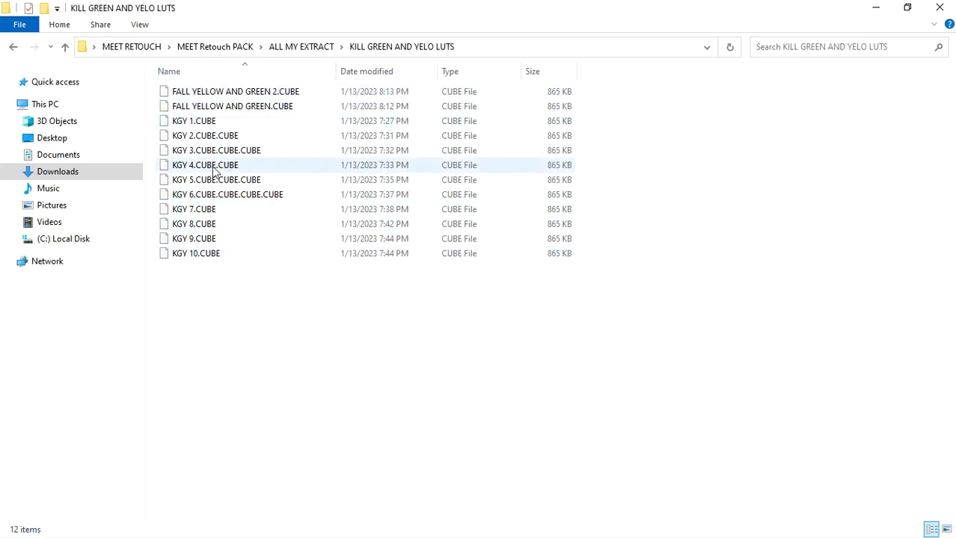
left_click(13, 48)
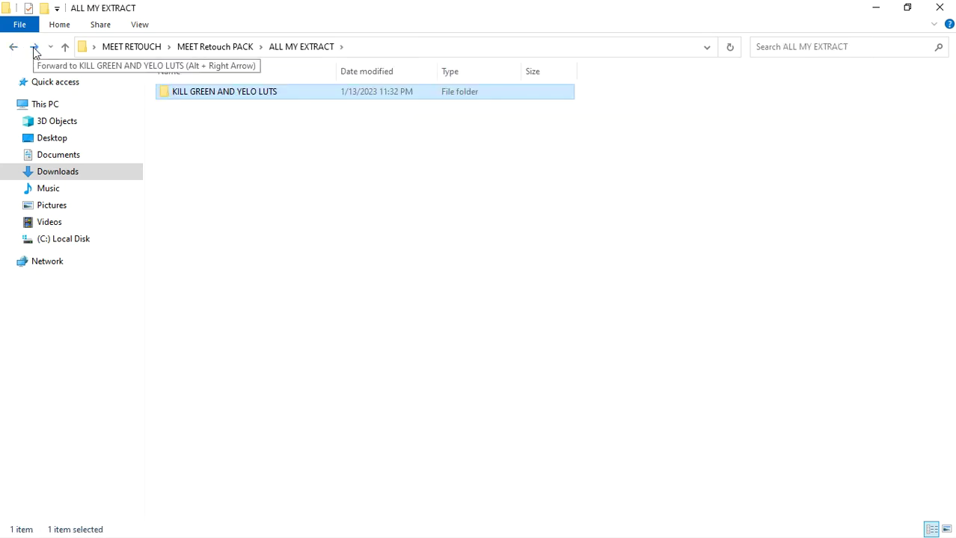
left_click(14, 48)
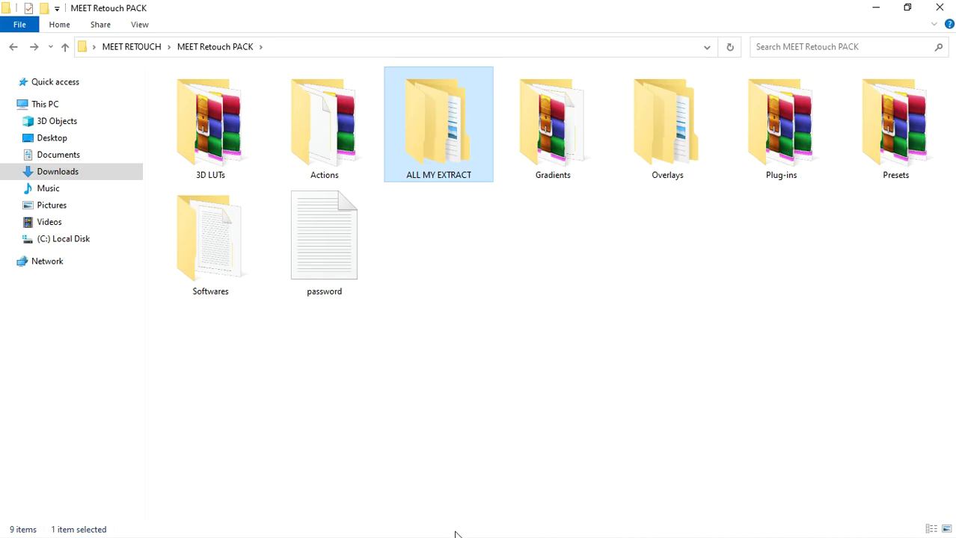
key("super")
left_click(534, 526)
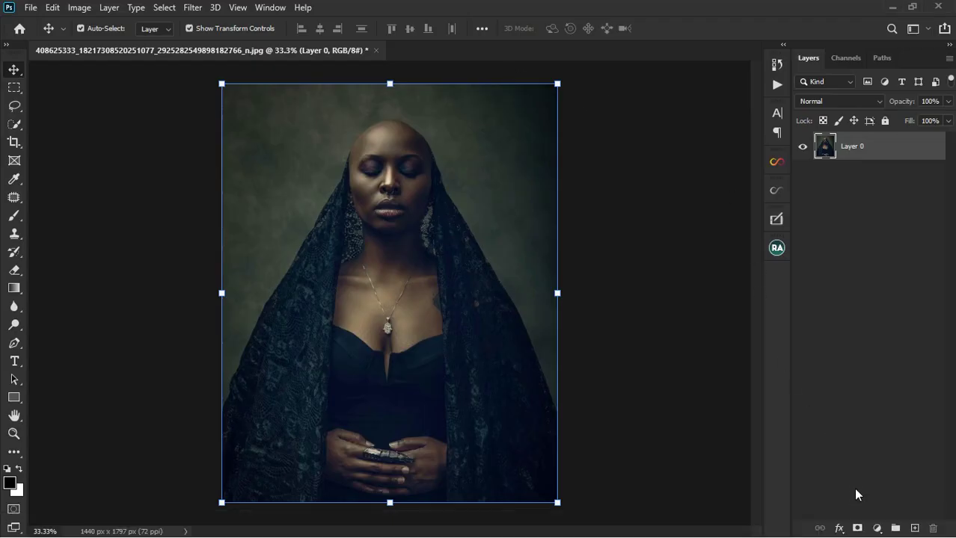
- Add a Color Lookup layer loading FALL YELLOW AND GREEN 2.CUBE from ALL MY EXTRACT's KILL GREEN AND YELO LUTS folder
left_click(877, 529)
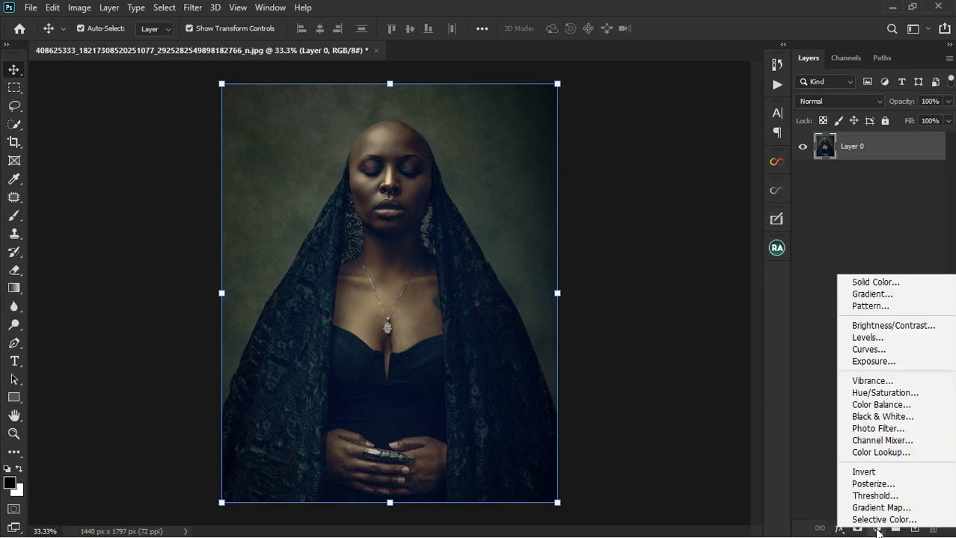
left_click(877, 454)
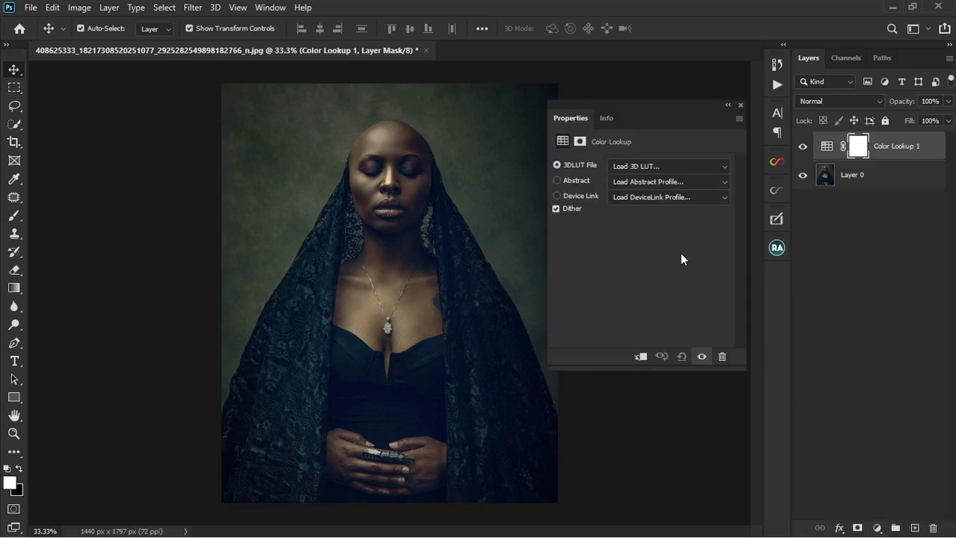
left_click(645, 168)
left_click(639, 11)
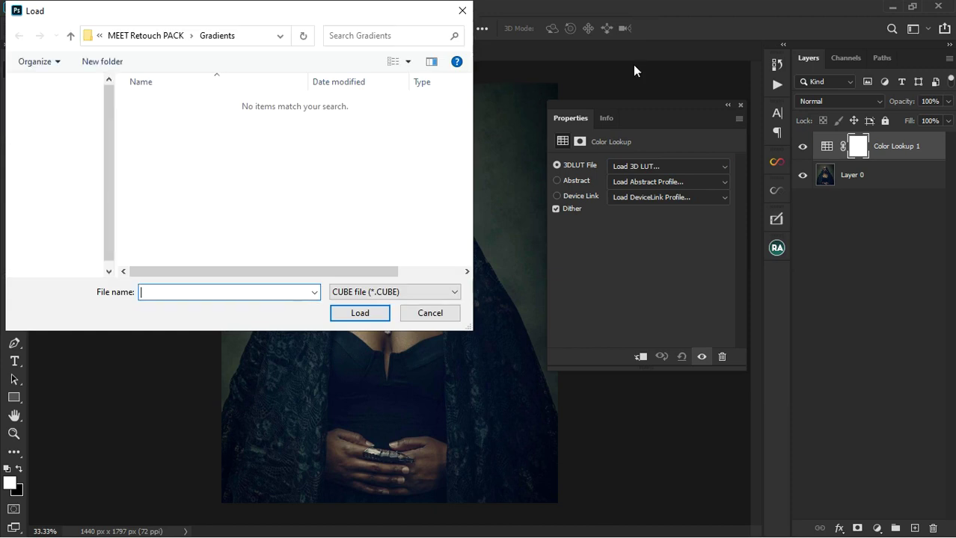
left_click(46, 150)
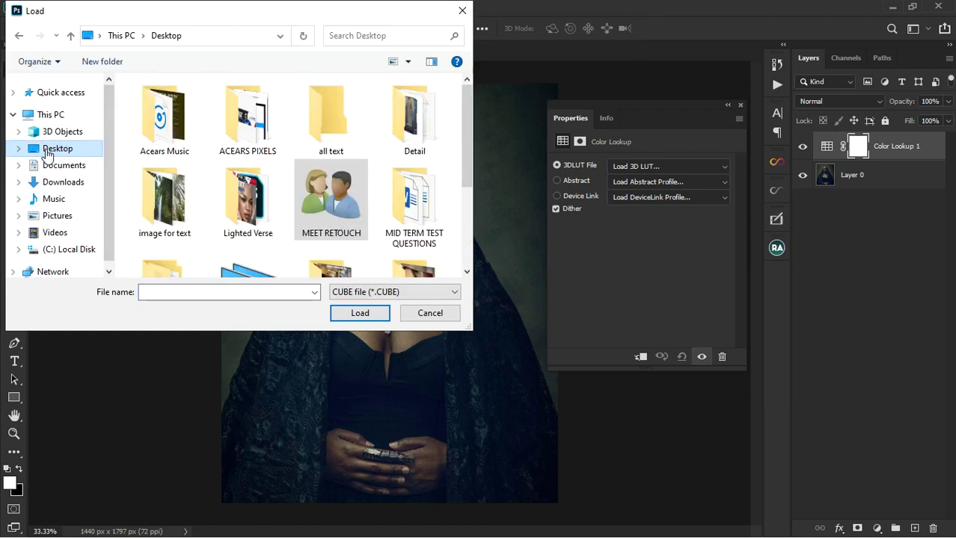
scroll(321, 142, "down", 1)
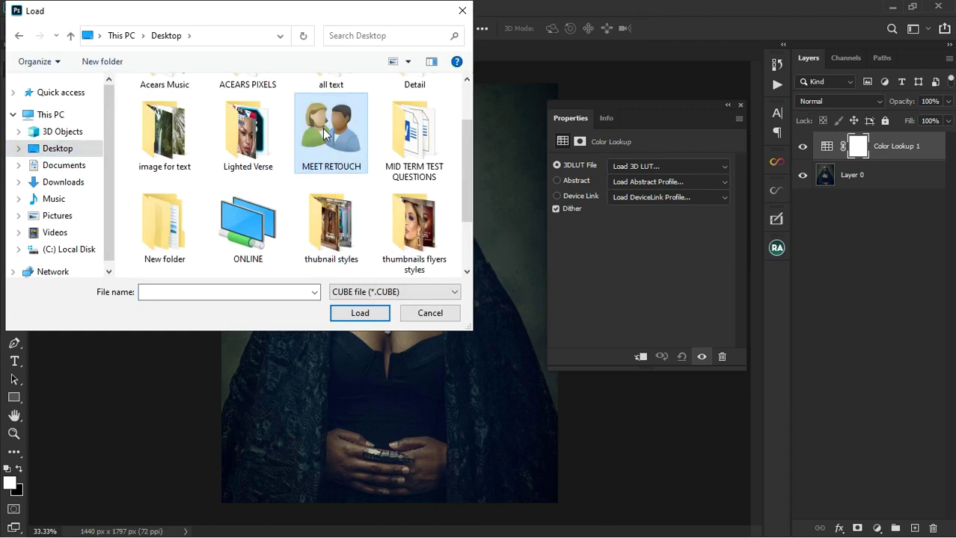
double_click(322, 128)
double_click(255, 122)
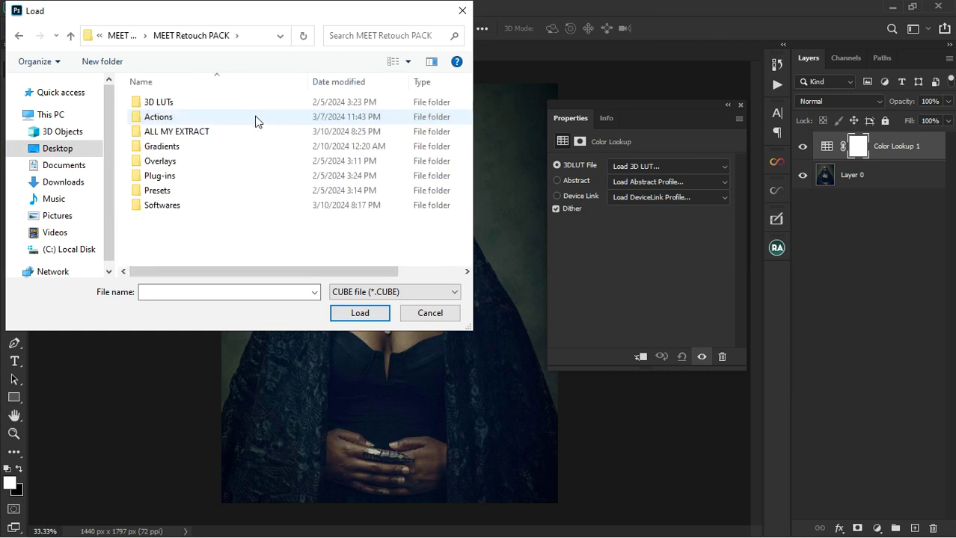
double_click(175, 133)
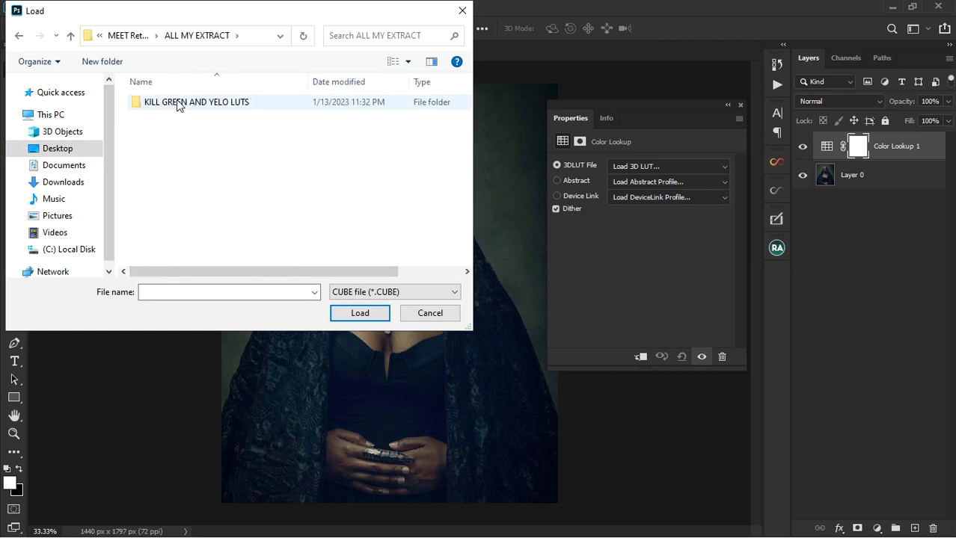
double_click(177, 105)
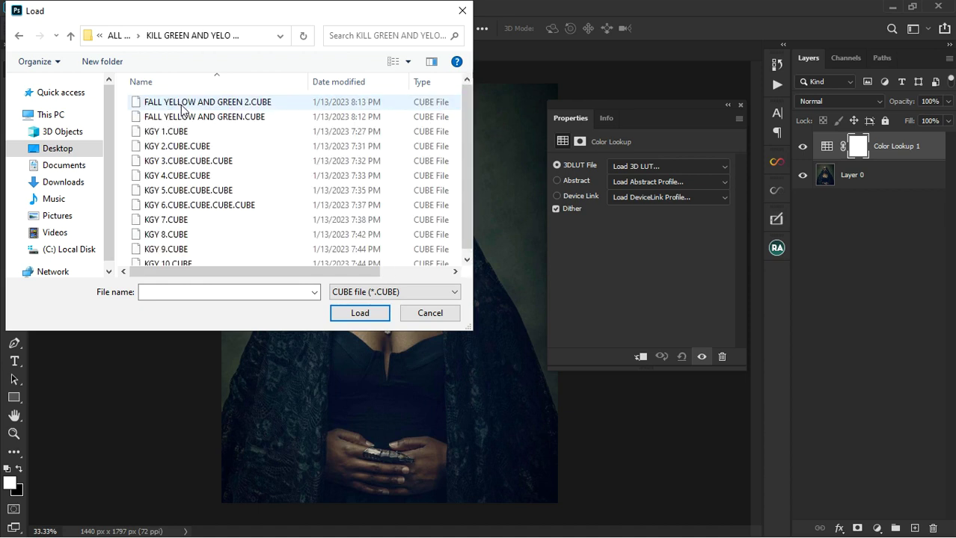
double_click(181, 105)
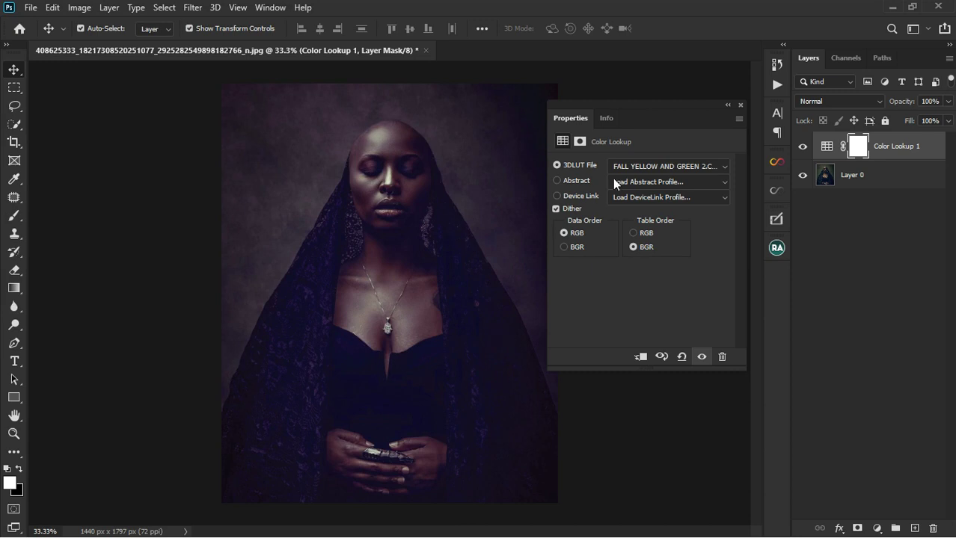
- Try the KGY 3 and KGY 8 LUTs on the portrait through Load 3D LUT
left_click(641, 166)
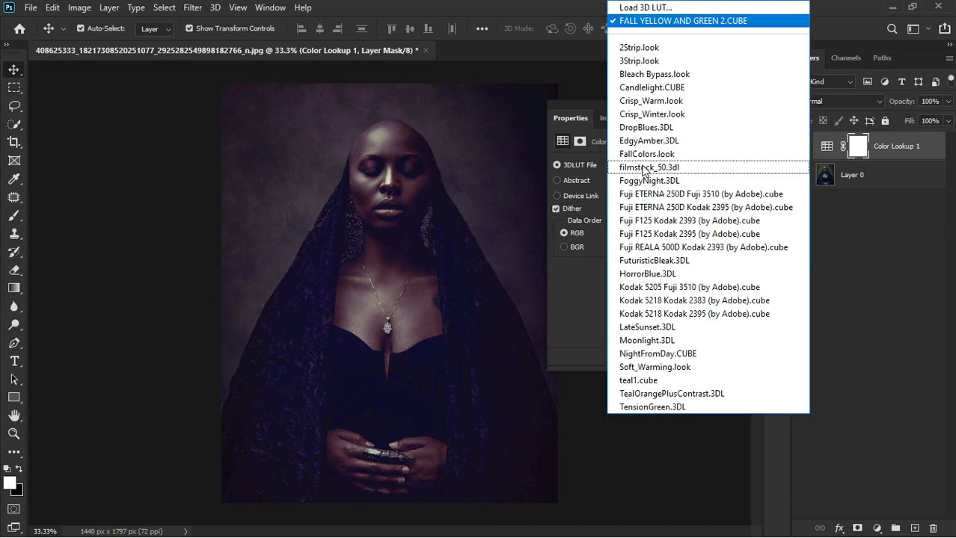
left_click(653, 9)
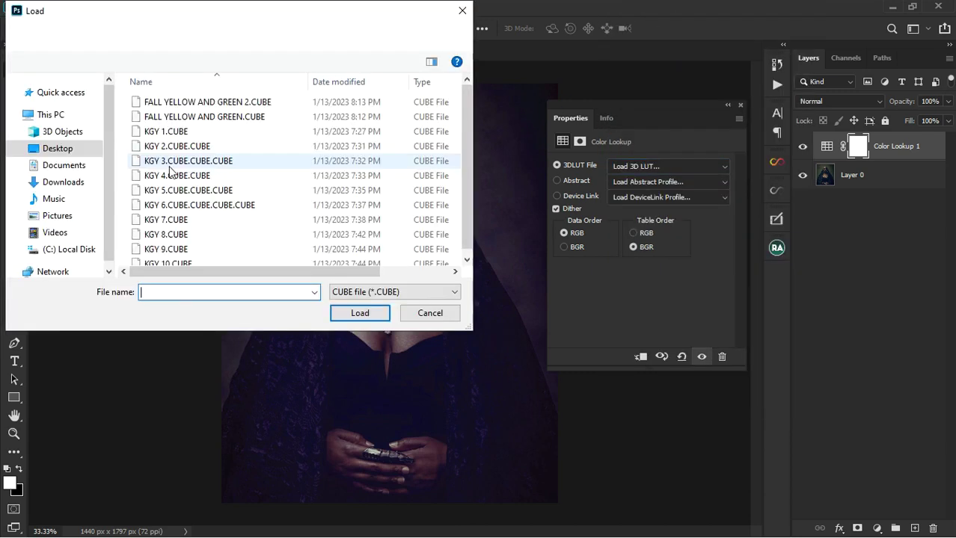
double_click(183, 163)
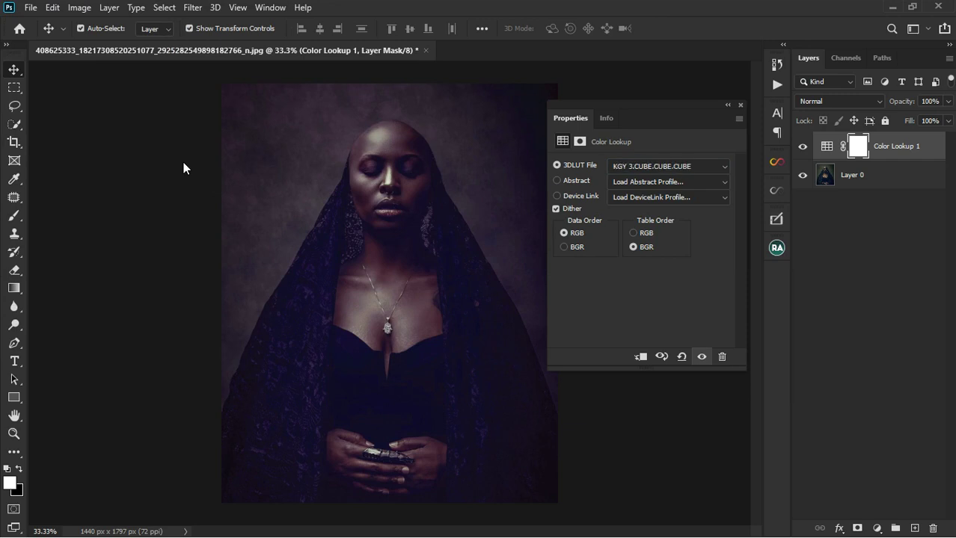
left_click(635, 168)
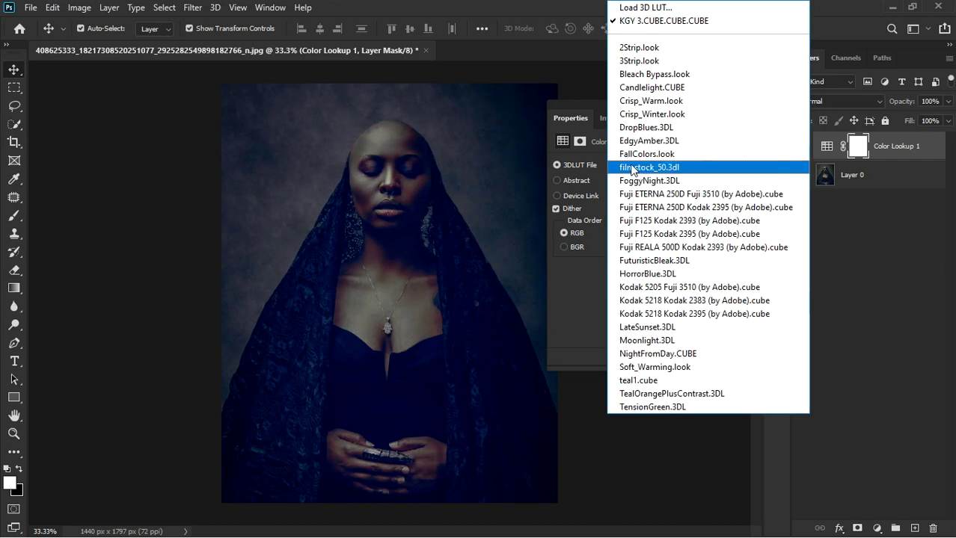
left_click(648, 11)
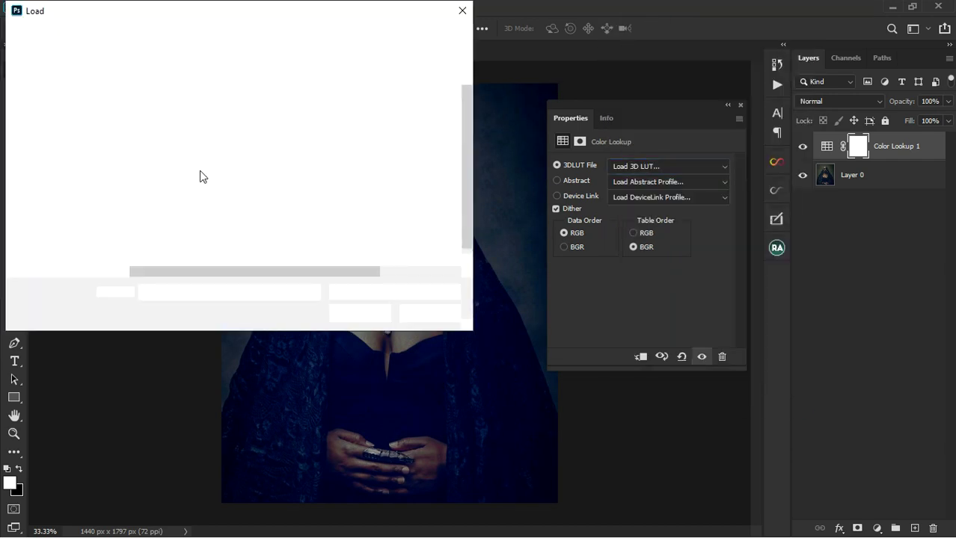
double_click(169, 242)
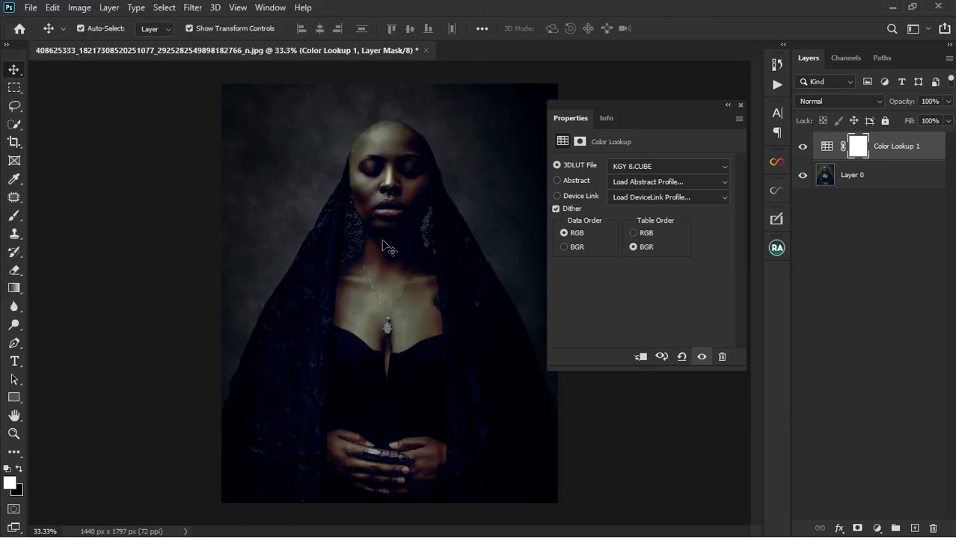
- Reload FALL YELLOW AND GREEN 2.CUBE as the applied LUT and close the Color Lookup properties
left_click(634, 169)
left_click(655, 10)
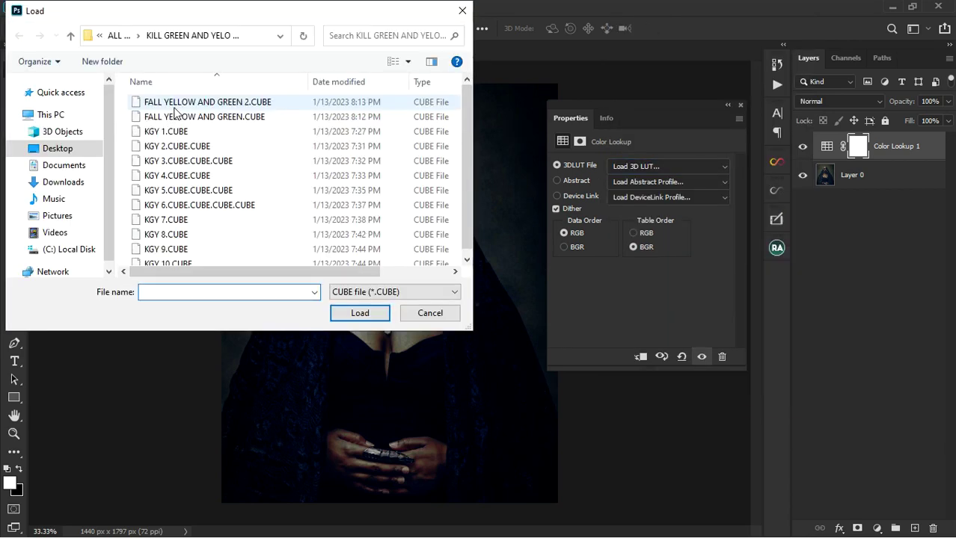
double_click(175, 107)
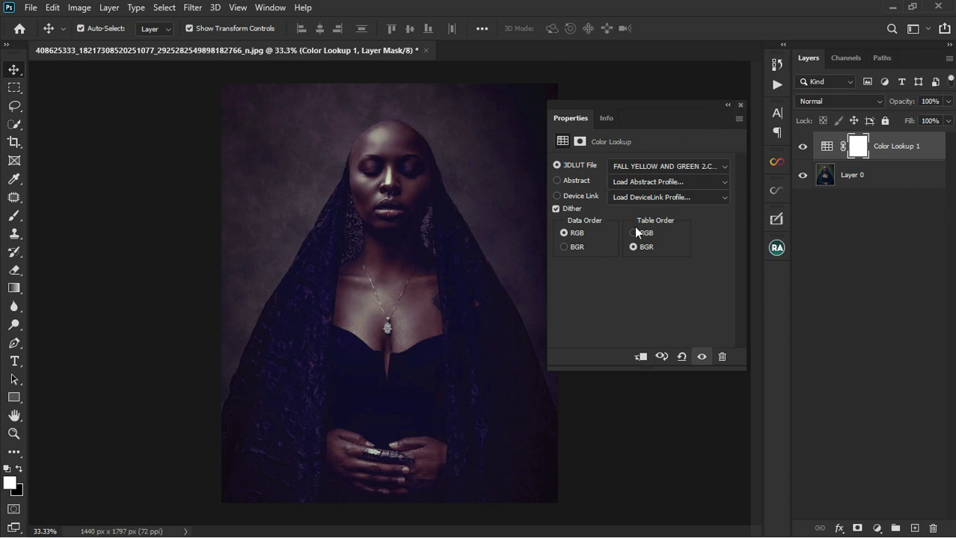
left_click(727, 166)
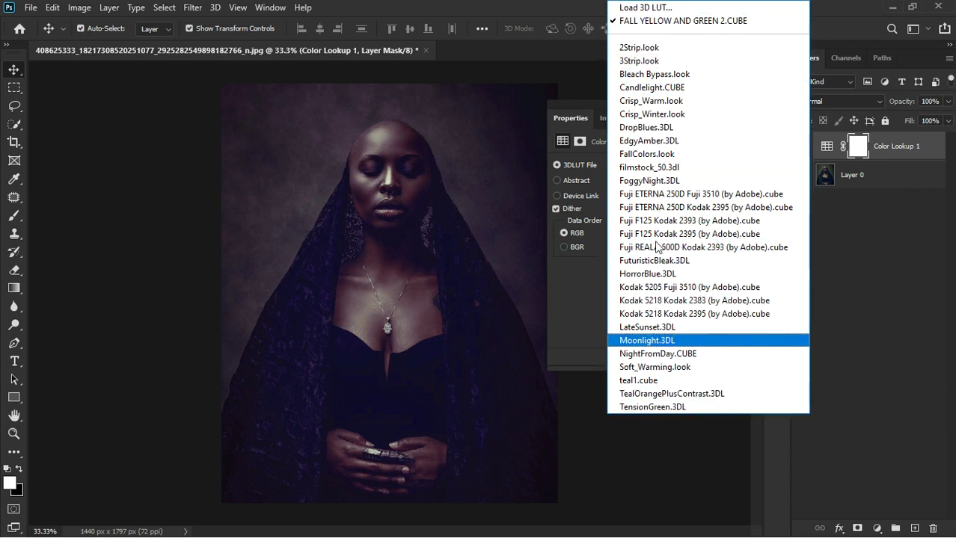
left_click(588, 166)
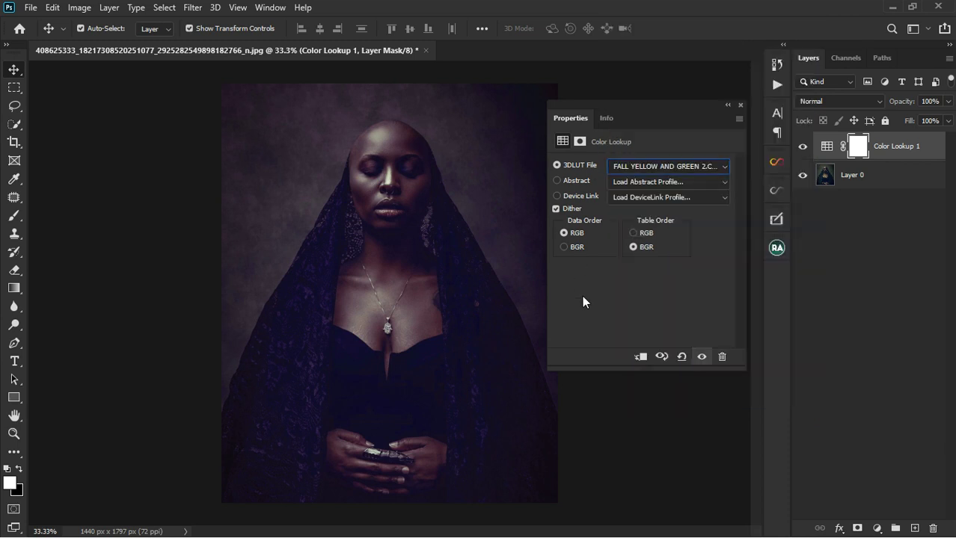
left_click(738, 106)
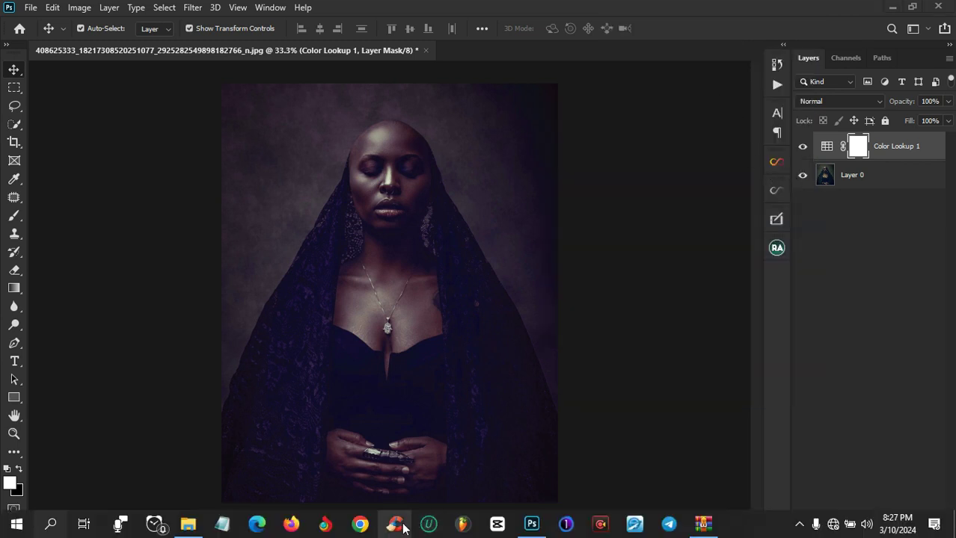
- Select and copy all the .CUBE files in ALL MY EXTRACT's KILL GREEN AND YELO LUTS folder
left_click(17, 524)
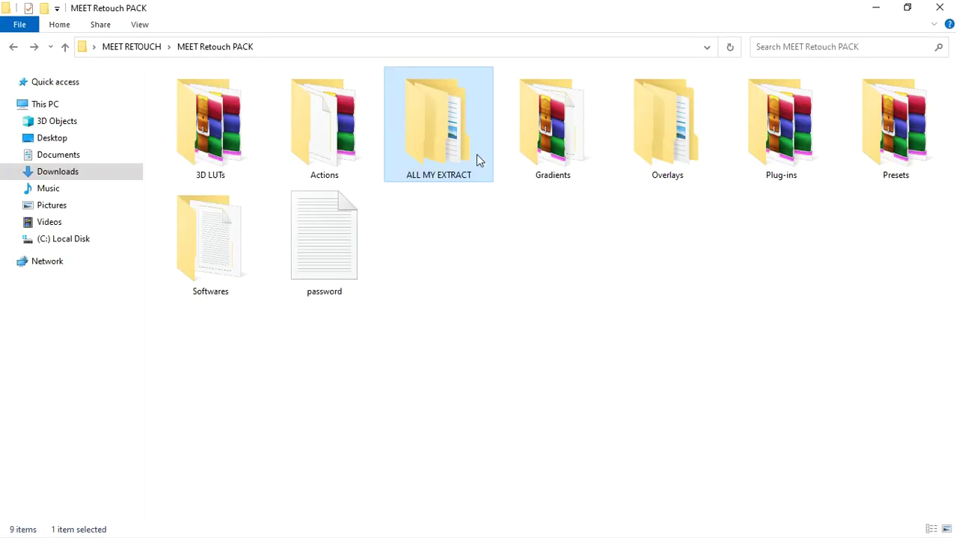
double_click(428, 113)
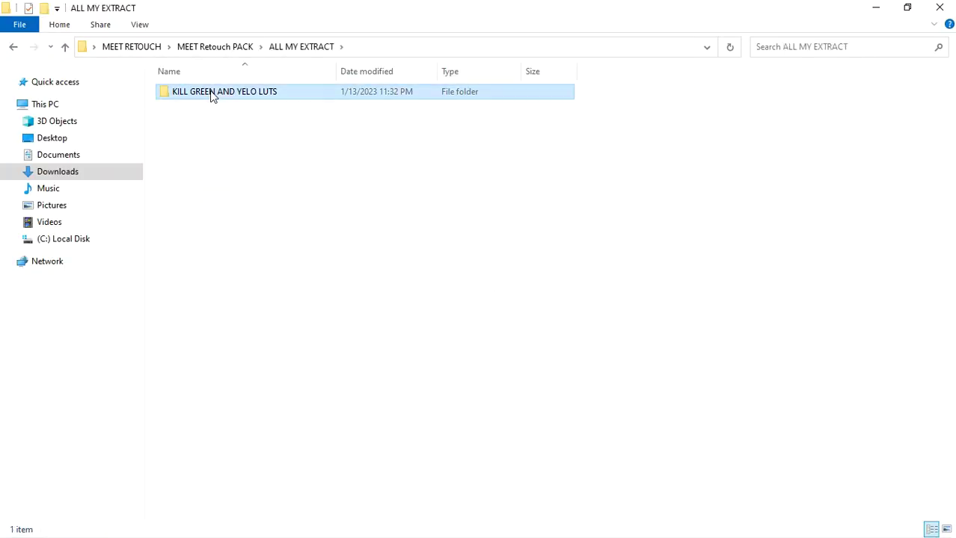
double_click(213, 96)
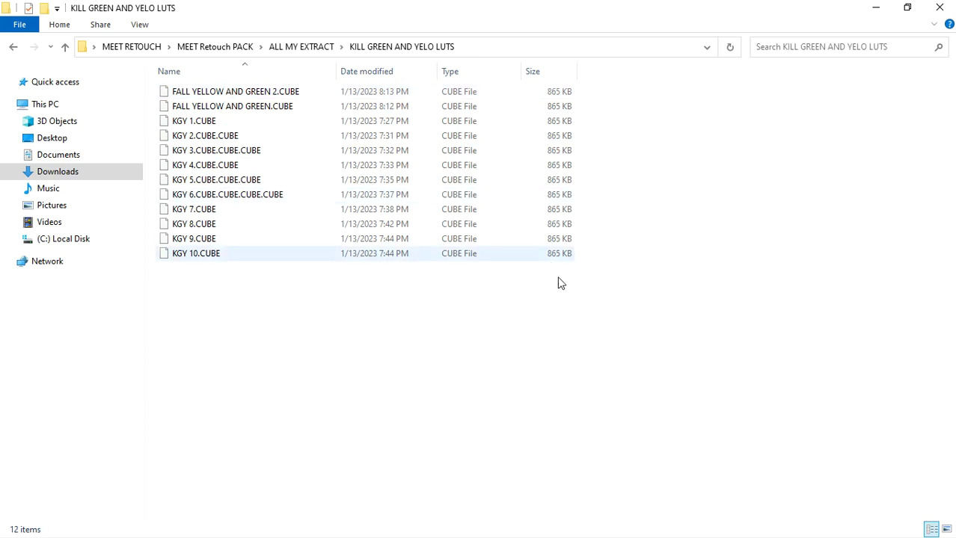
left_click_drag(515, 324, 193, 112)
left_click(226, 208)
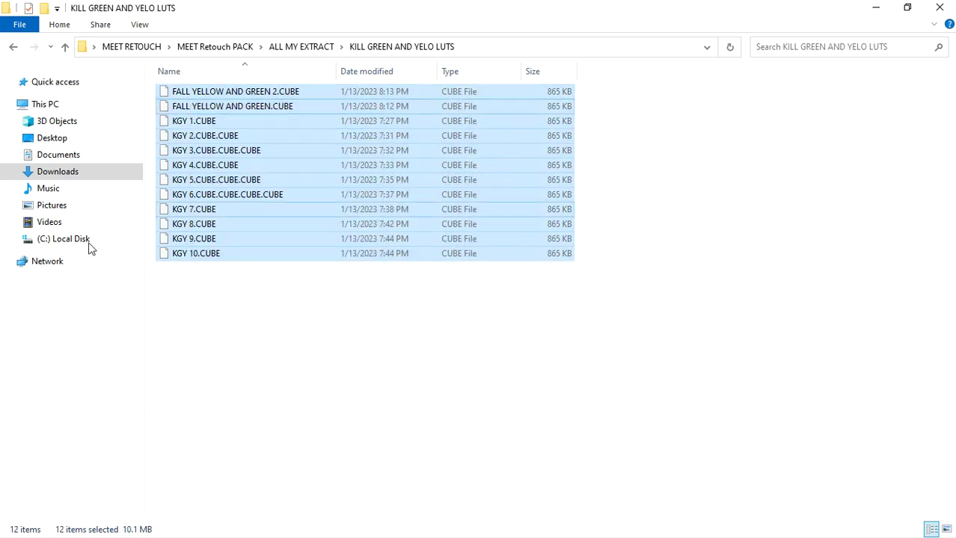
- Go to C:\Program Files\Adobe\Adobe Photoshop 2020\Presets\3DLUTs showing its 28 LUT files
left_click(62, 240)
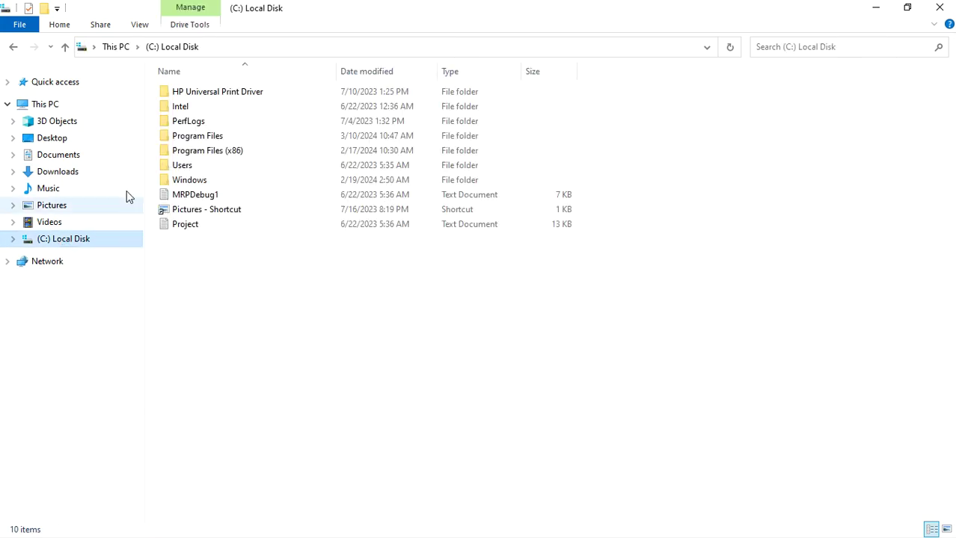
double_click(183, 138)
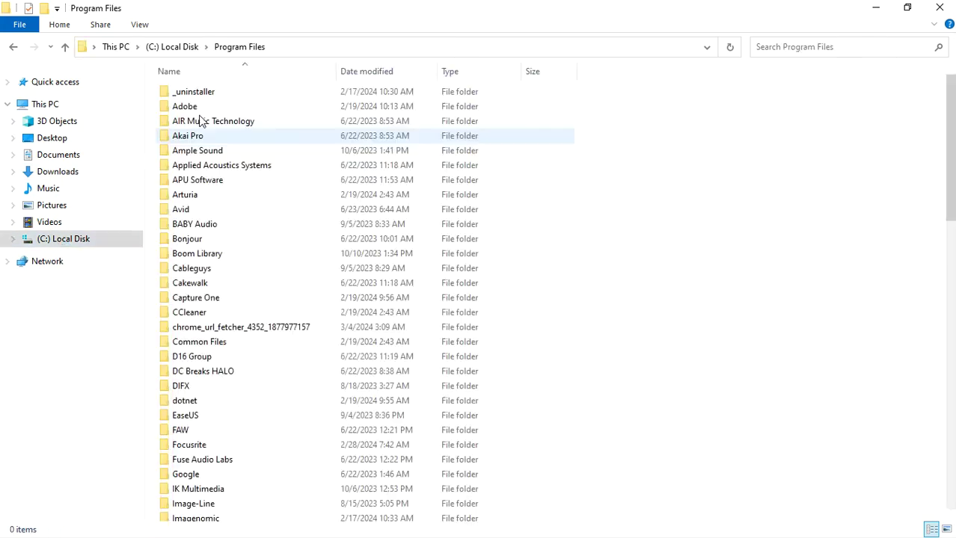
double_click(184, 107)
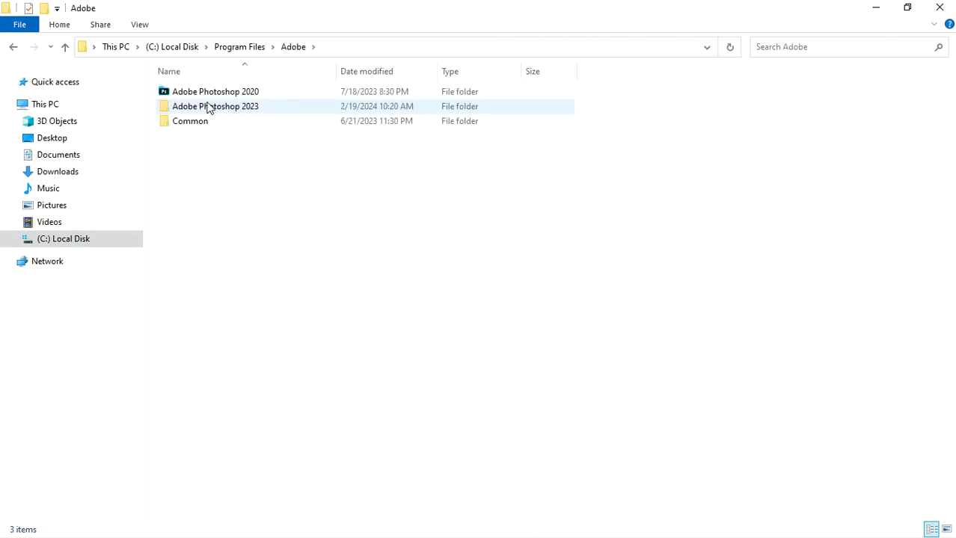
double_click(208, 96)
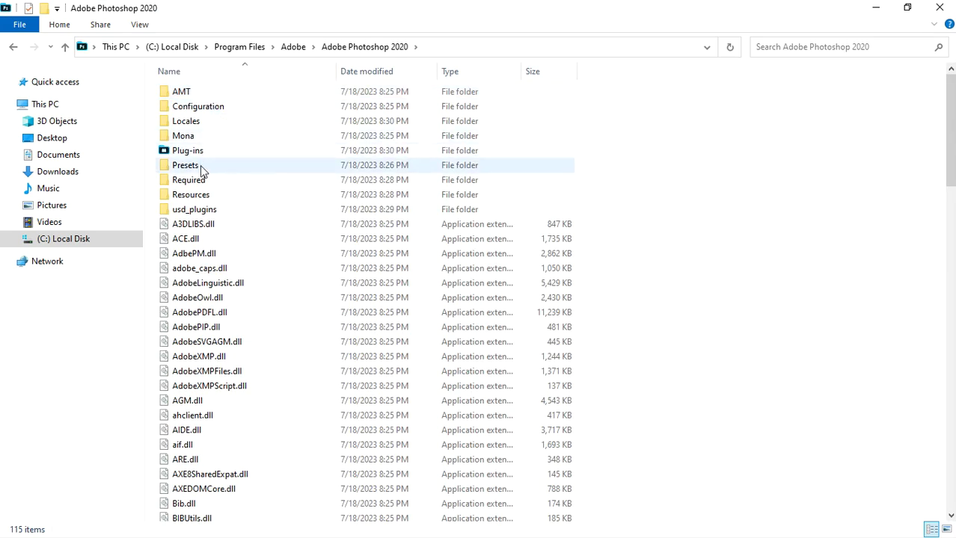
double_click(201, 166)
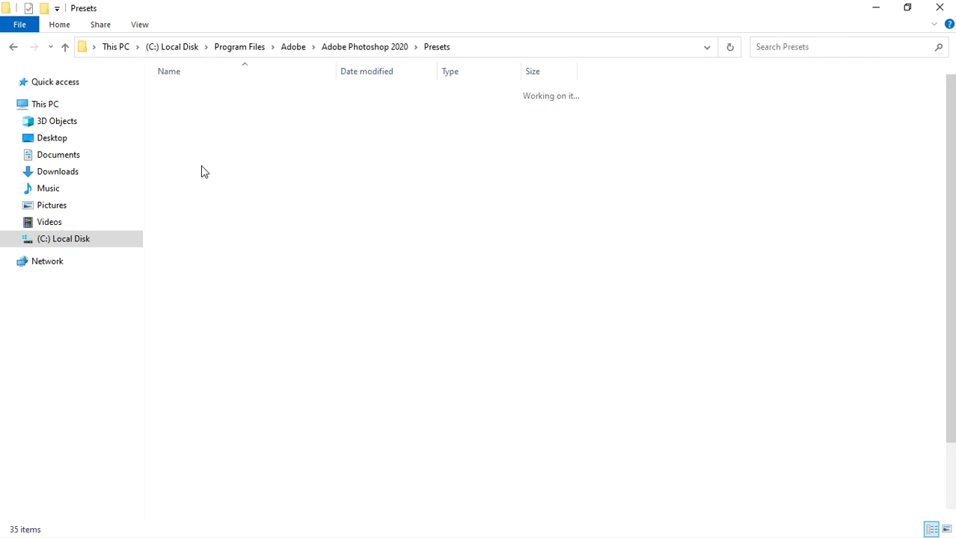
double_click(198, 107)
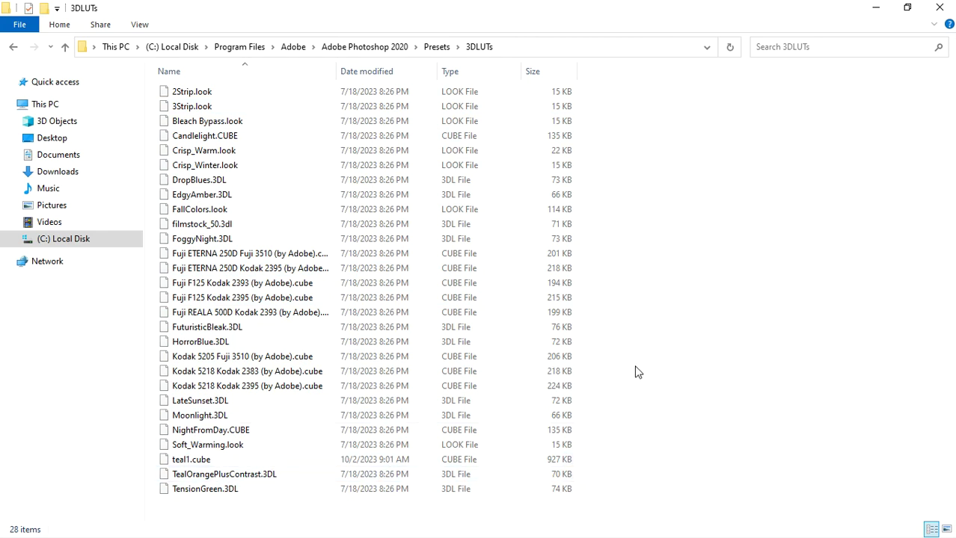
right_click(607, 186)
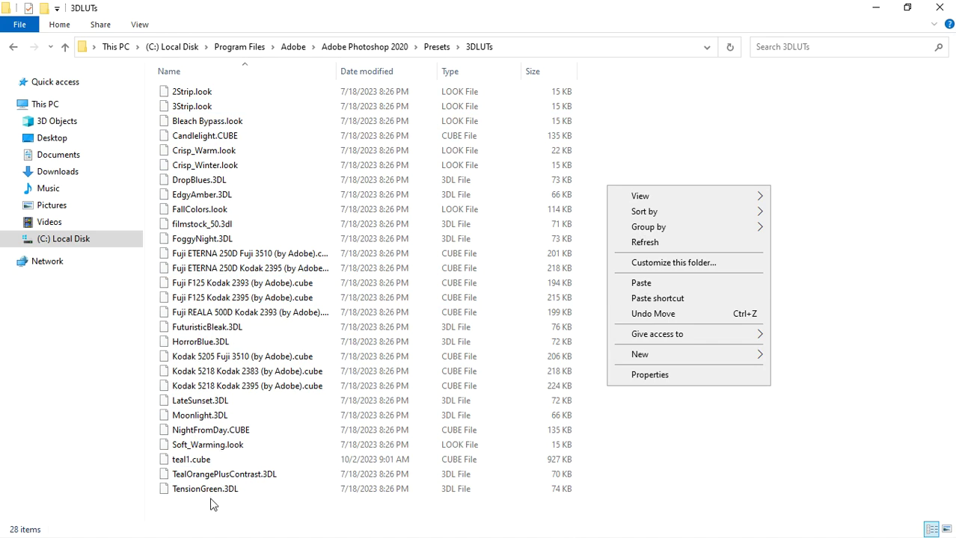
left_click(680, 475)
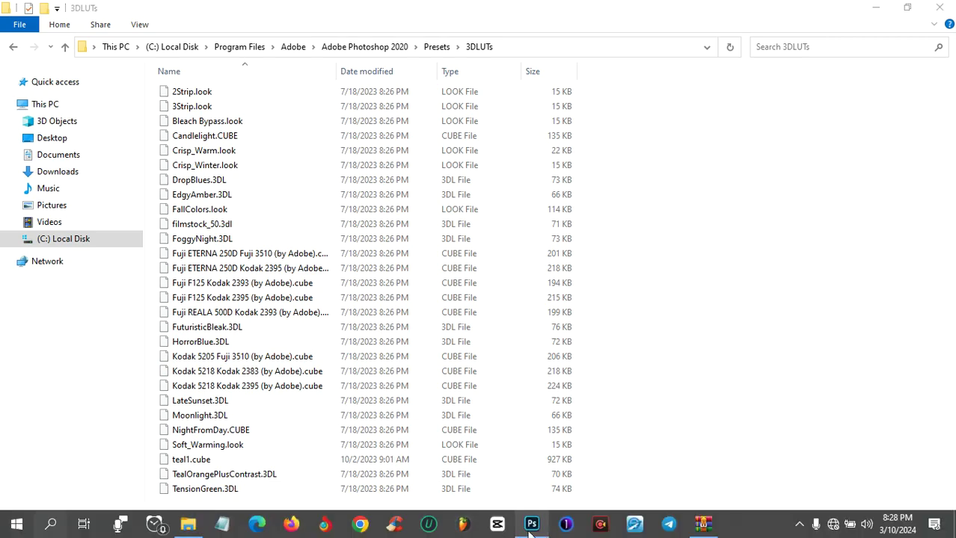
- Reopen the Color Lookup settings, browse the LUT list without changing it, then delete the Color Lookup 1 layer
left_click(529, 526)
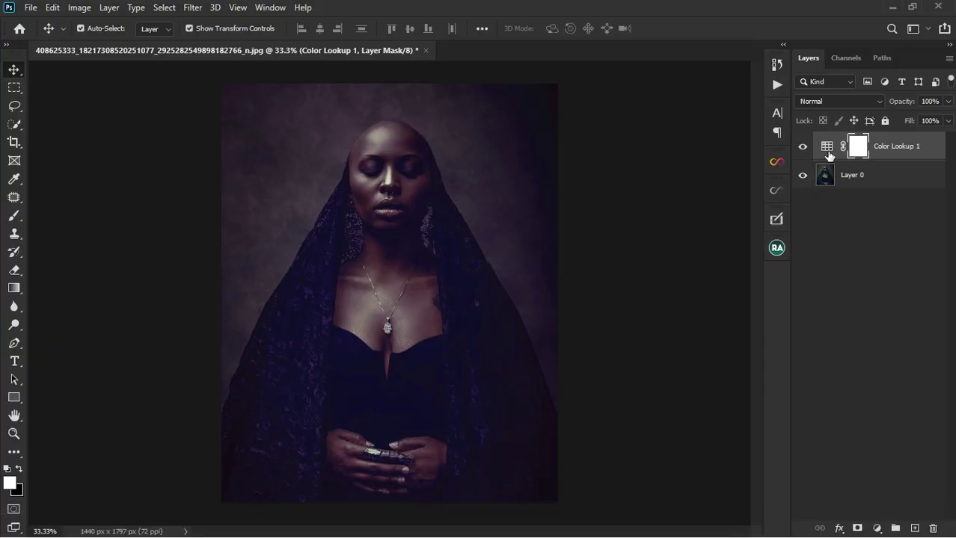
double_click(827, 148)
left_click(632, 167)
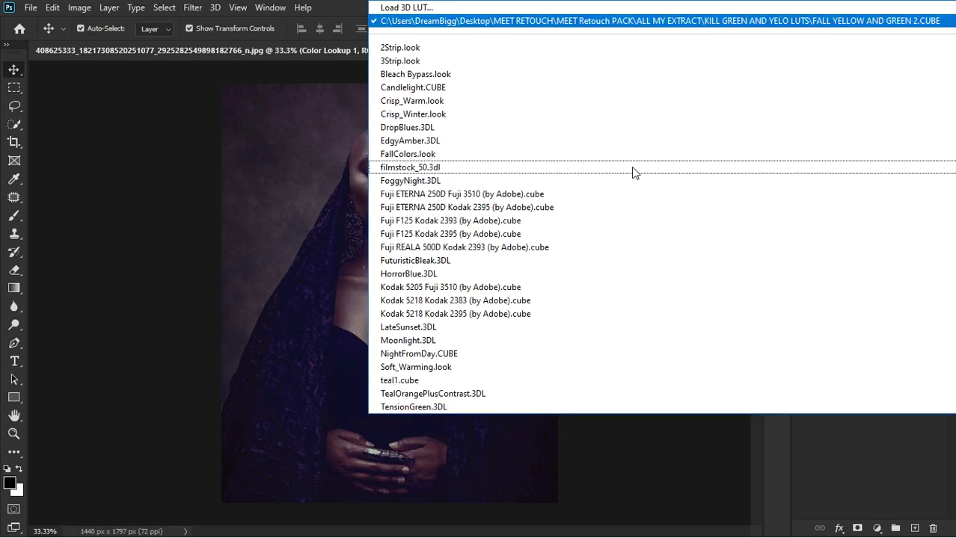
left_click(608, 455)
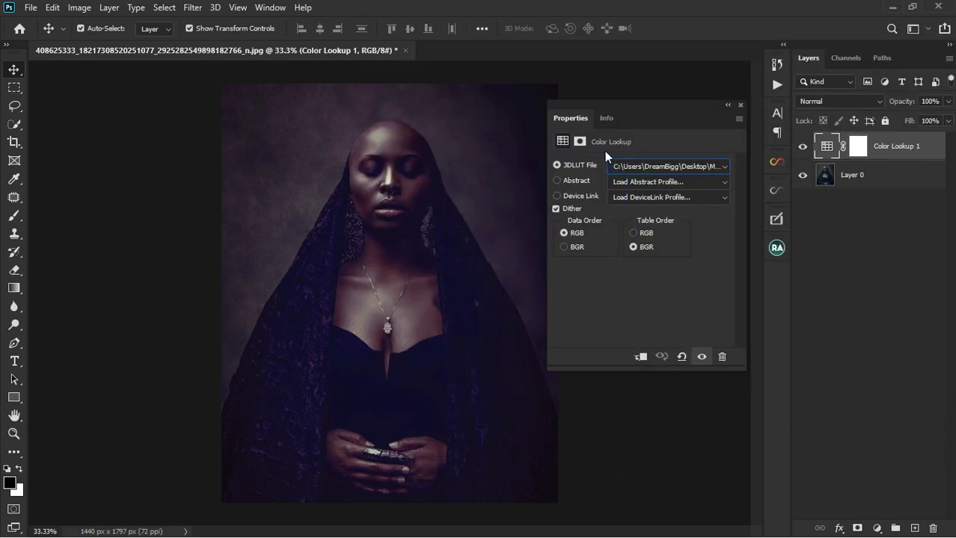
left_click(638, 167)
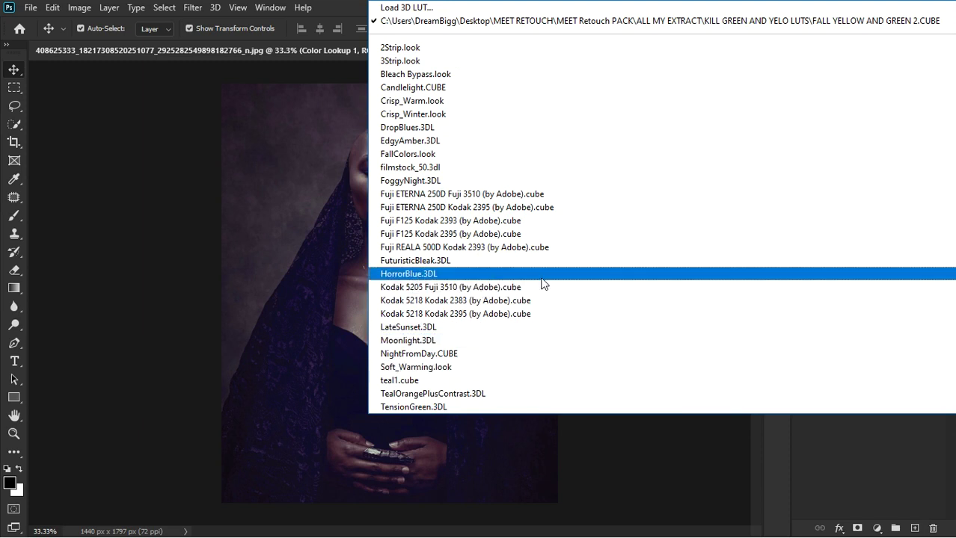
left_click(656, 456)
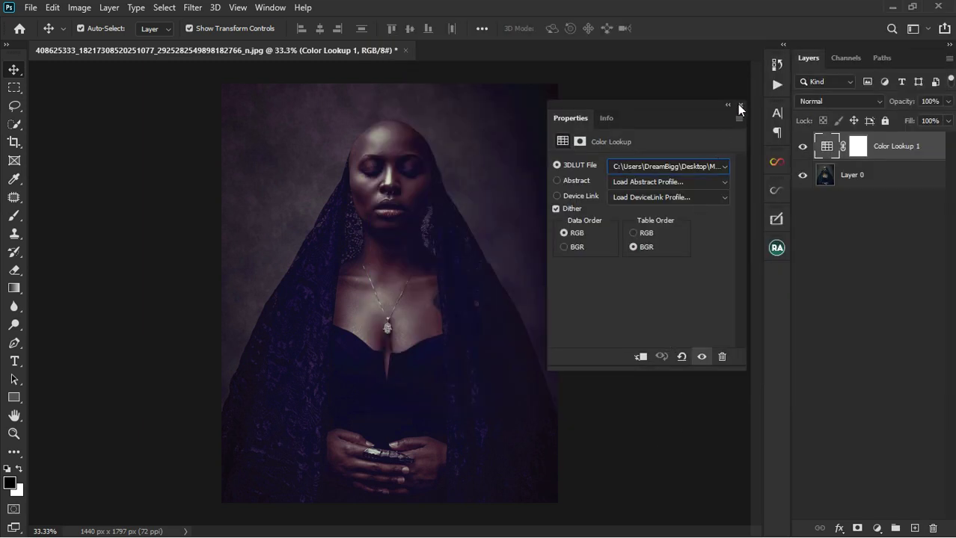
left_click(740, 105)
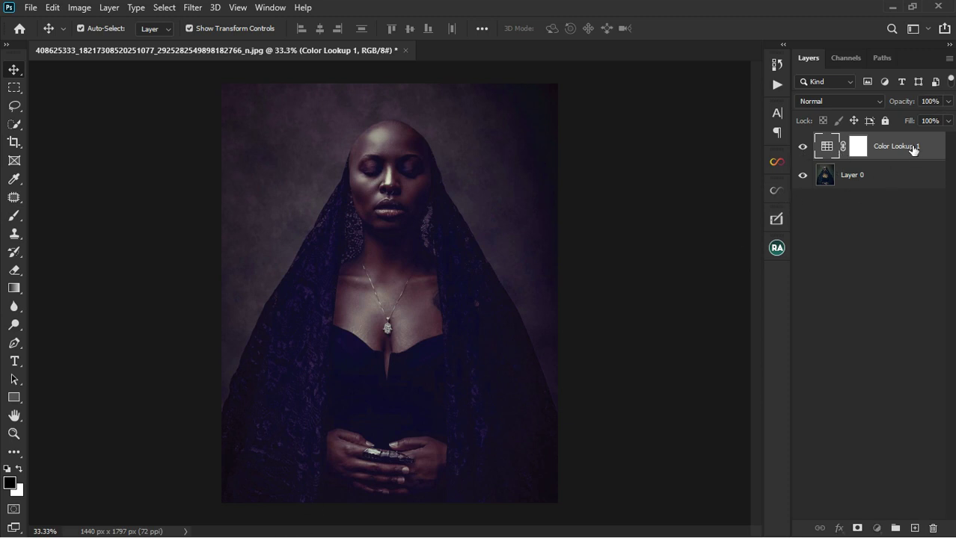
key("Delete")
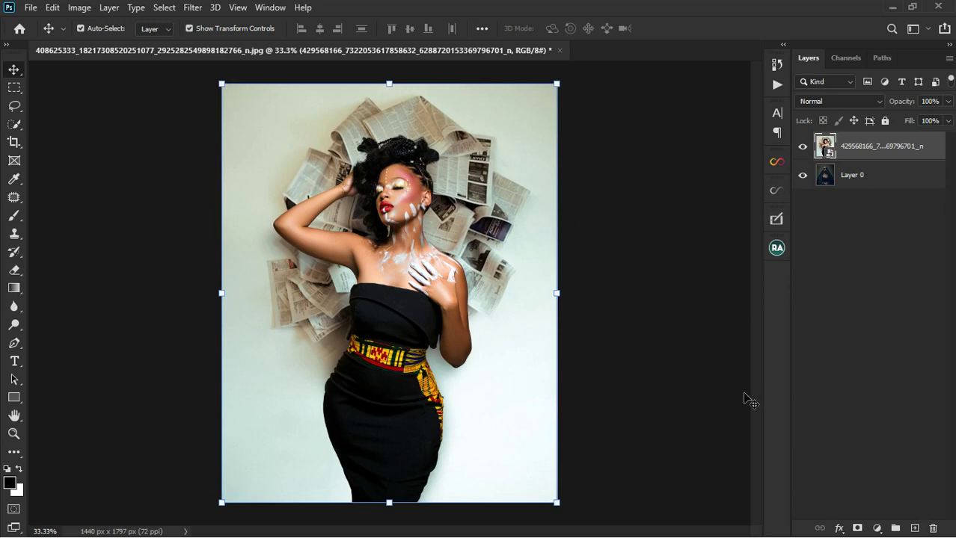
- In Explorer, go from Photoshop's Presets to Desktop > MEET RETOUCH > MEET Retouch PACK
mouse_move(460, 523)
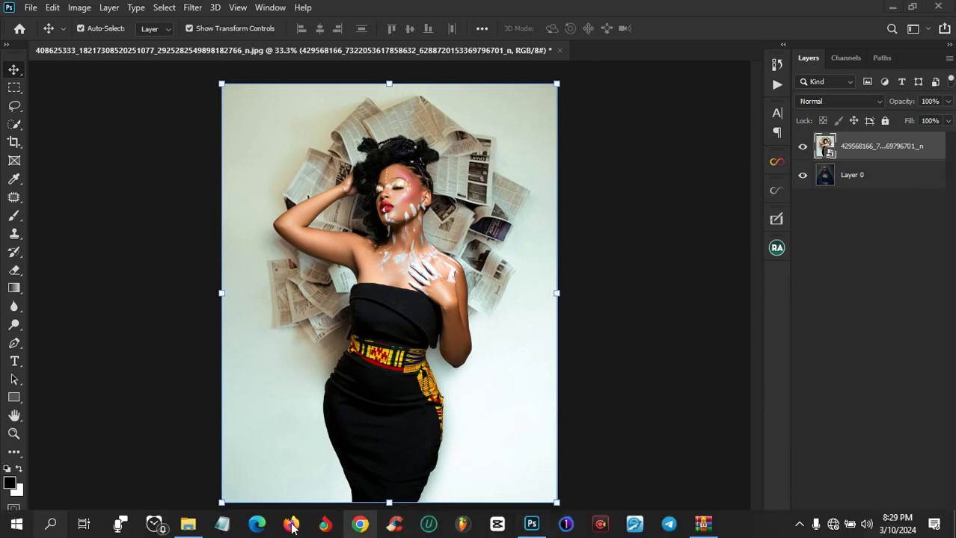
left_click(15, 524)
left_click(188, 523)
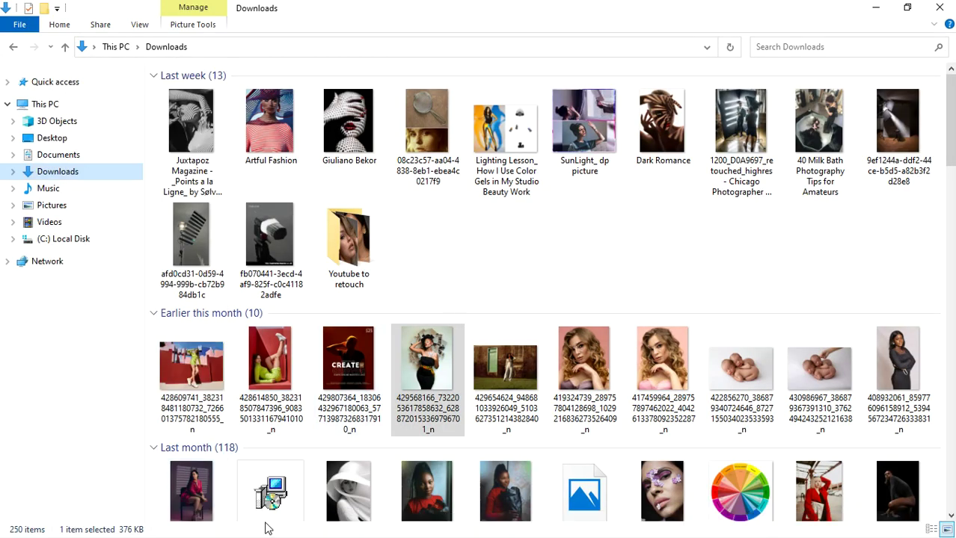
left_click(15, 49)
left_click(11, 49)
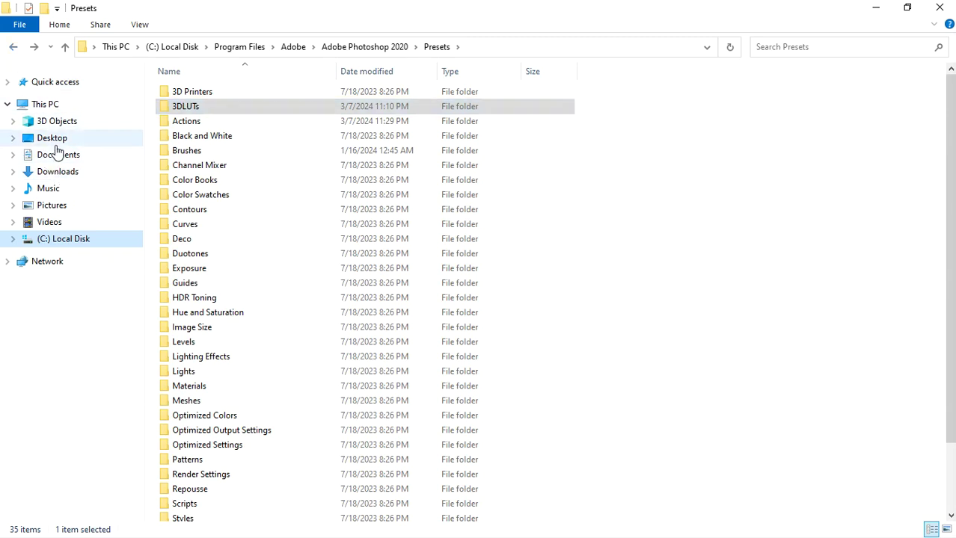
left_click(54, 139)
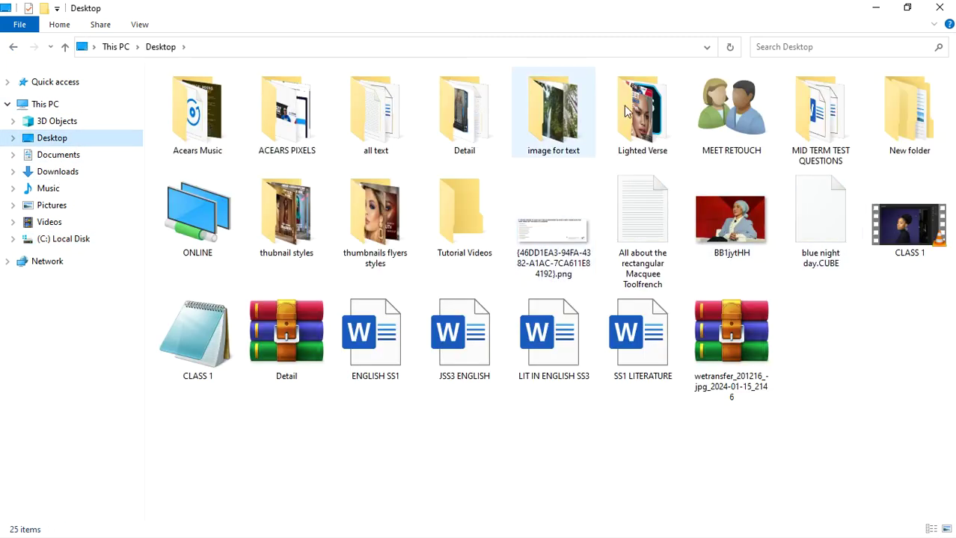
left_click(736, 114)
double_click(737, 114)
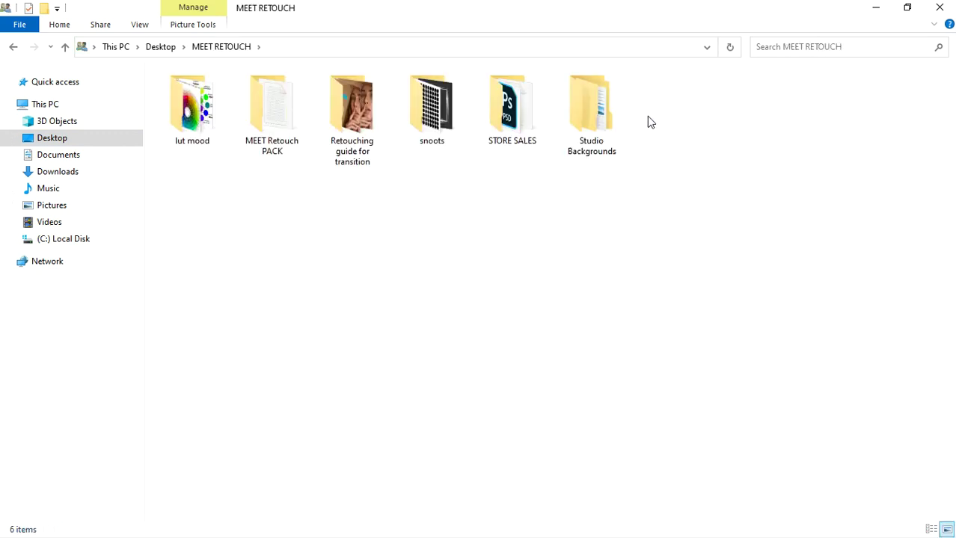
double_click(275, 123)
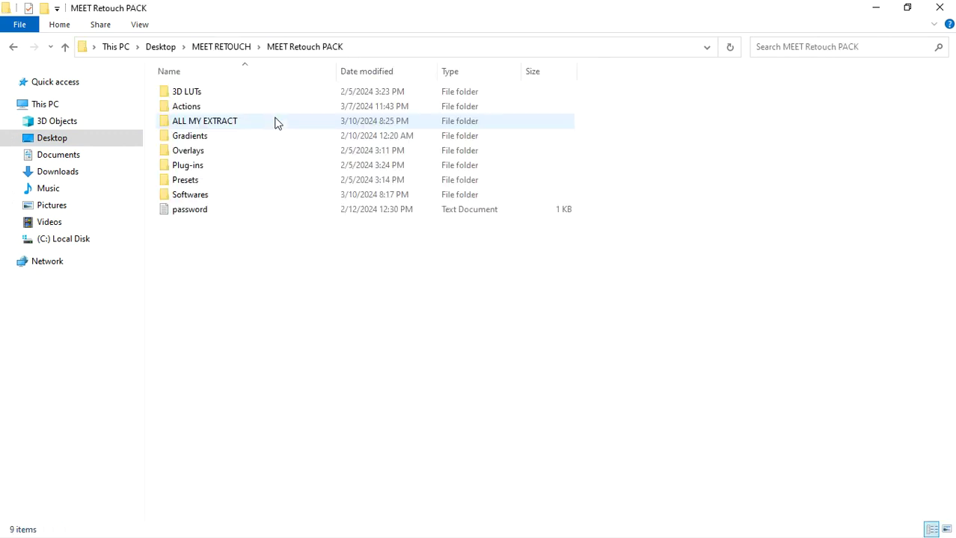
- Switch to Large icons view, open 3D LUTs, and peek into the Cool and STRONG folder
right_click(277, 278)
mouse_move(312, 294)
left_click(481, 306)
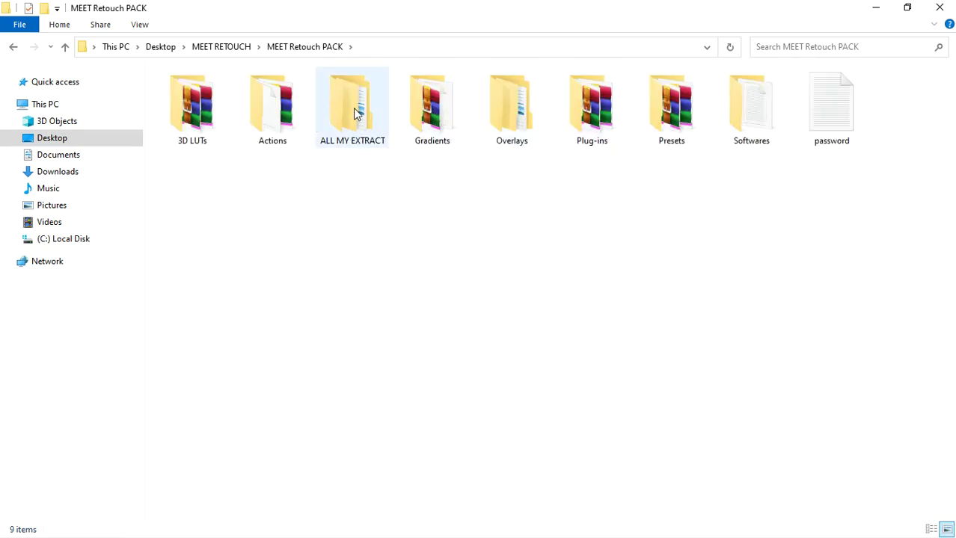
double_click(191, 114)
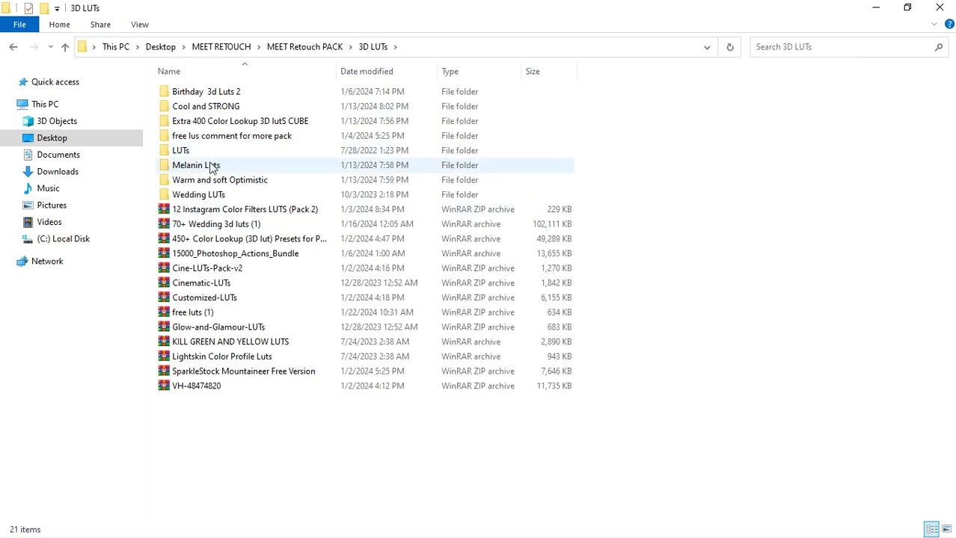
double_click(205, 107)
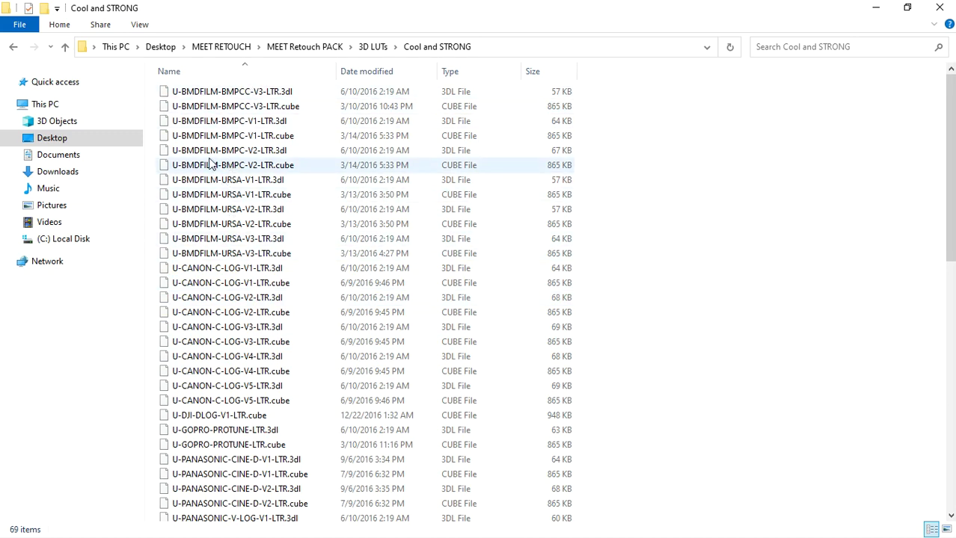
left_click(12, 48)
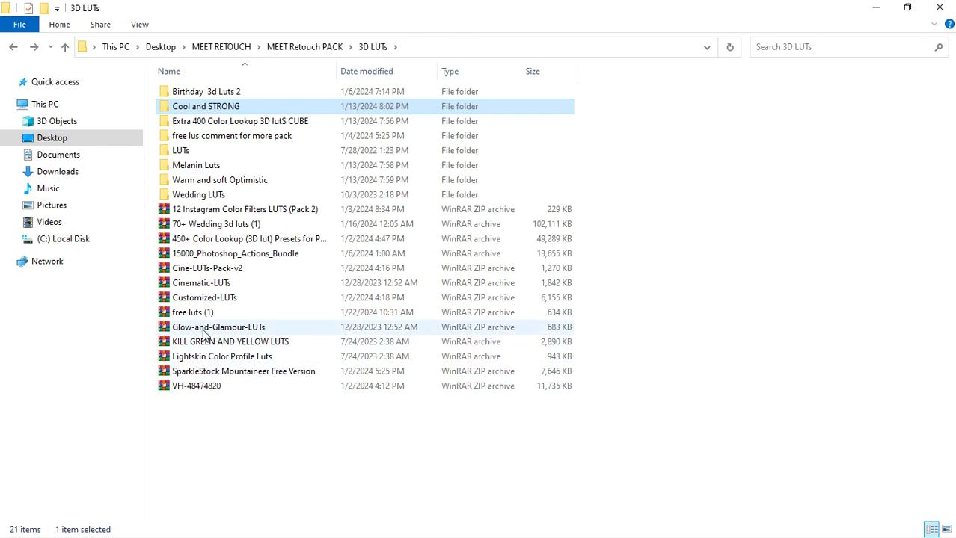
- Open the 12 Instagram Color Filters LUTS (Pack 2) archive in WinRAR and dismiss the licence reminder
left_click(207, 212)
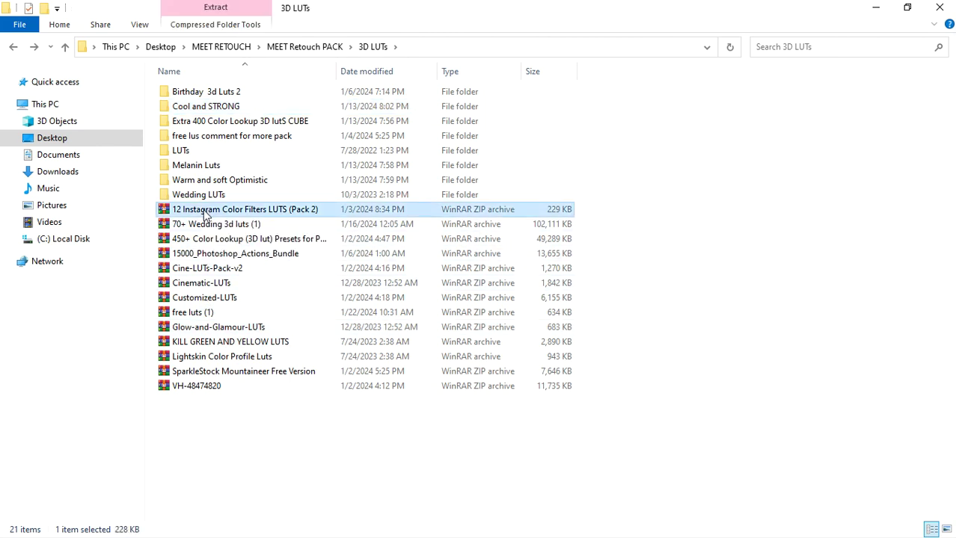
double_click(206, 212)
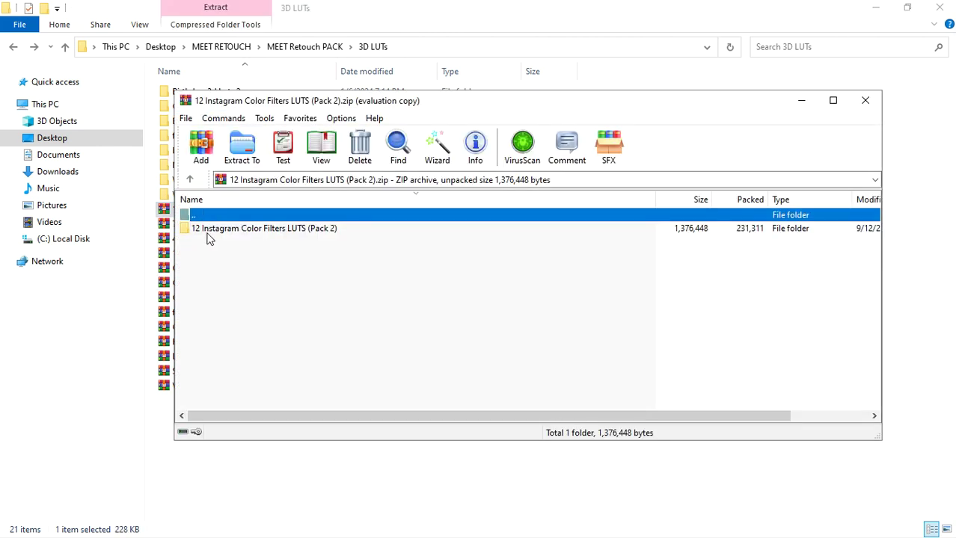
left_click(635, 215)
left_click(160, 452)
left_click(11, 47)
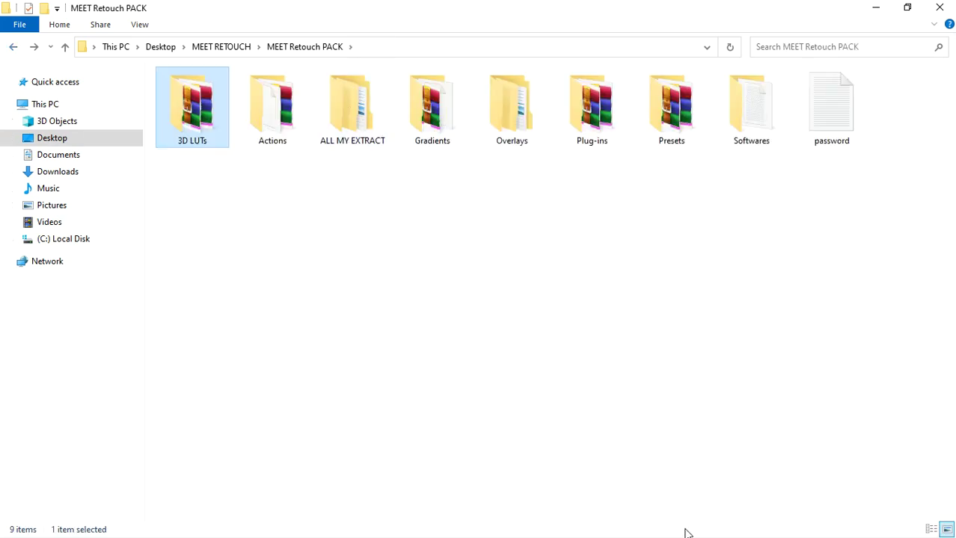
mouse_move(702, 523)
key("super")
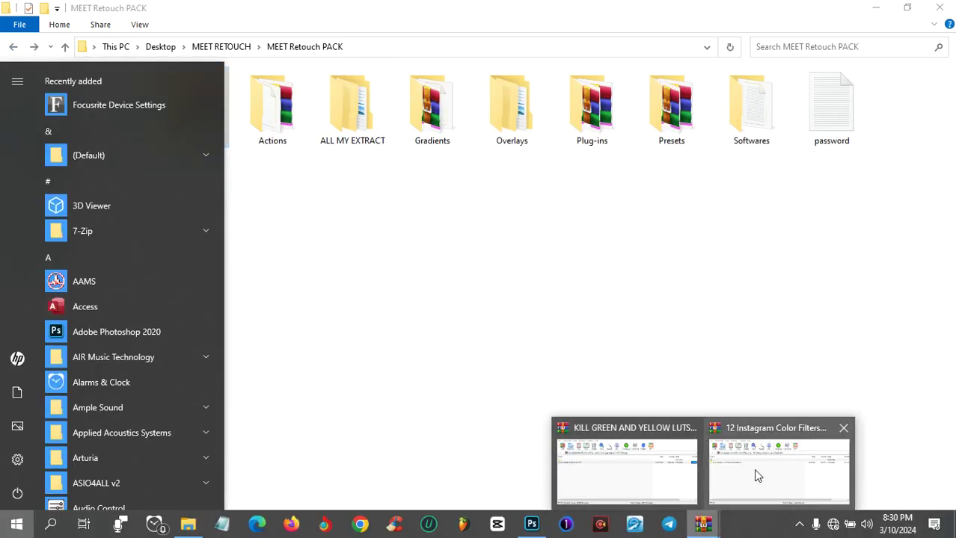
left_click(755, 475)
left_click_drag(437, 100, 489, 243)
- Drag the LUT folder into ALL MY EXTRACT, check its .cube files, and return to Photoshop
left_click_drag(215, 360, 343, 115)
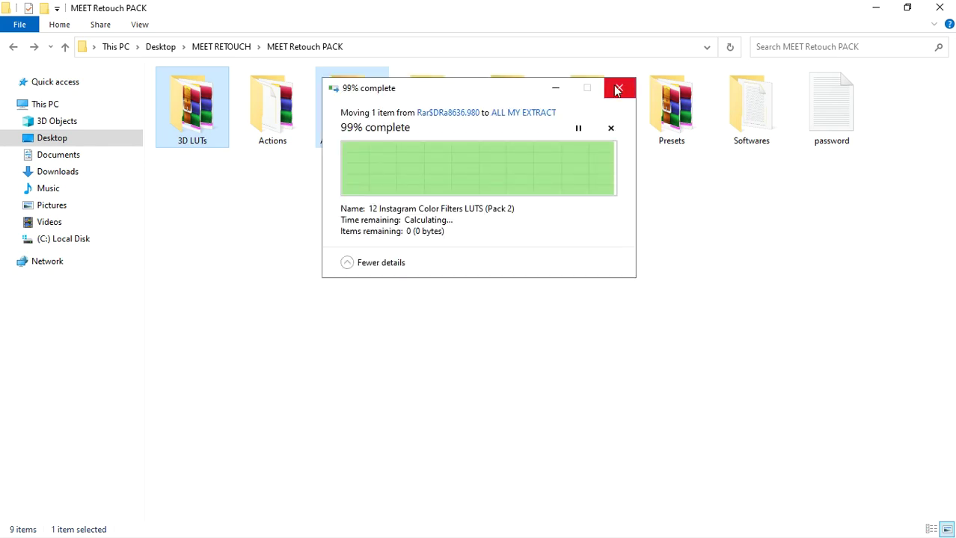
double_click(367, 116)
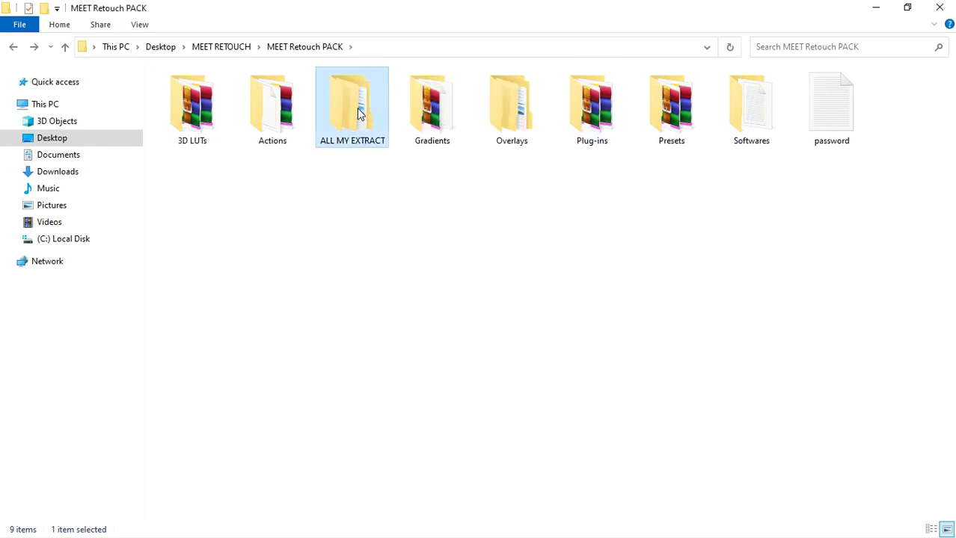
double_click(215, 94)
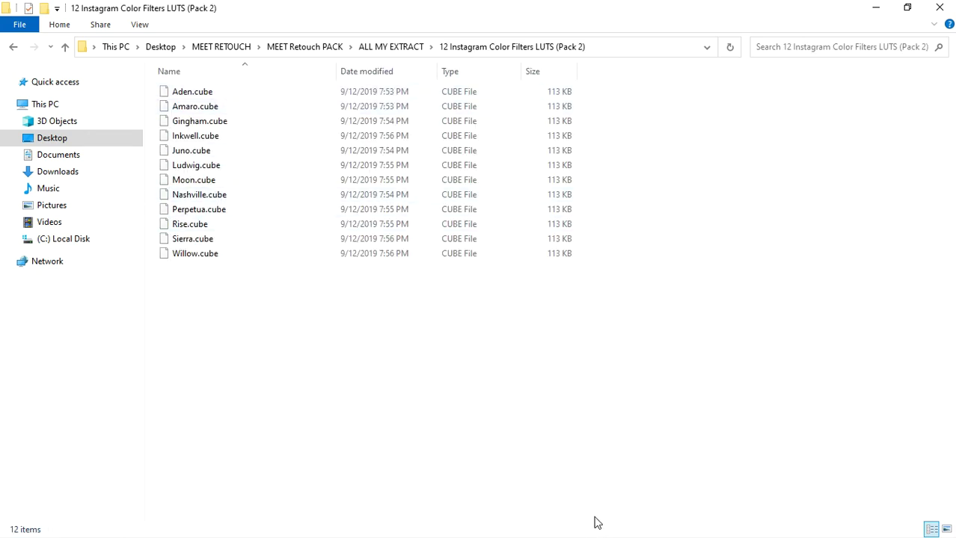
key("super")
left_click(534, 526)
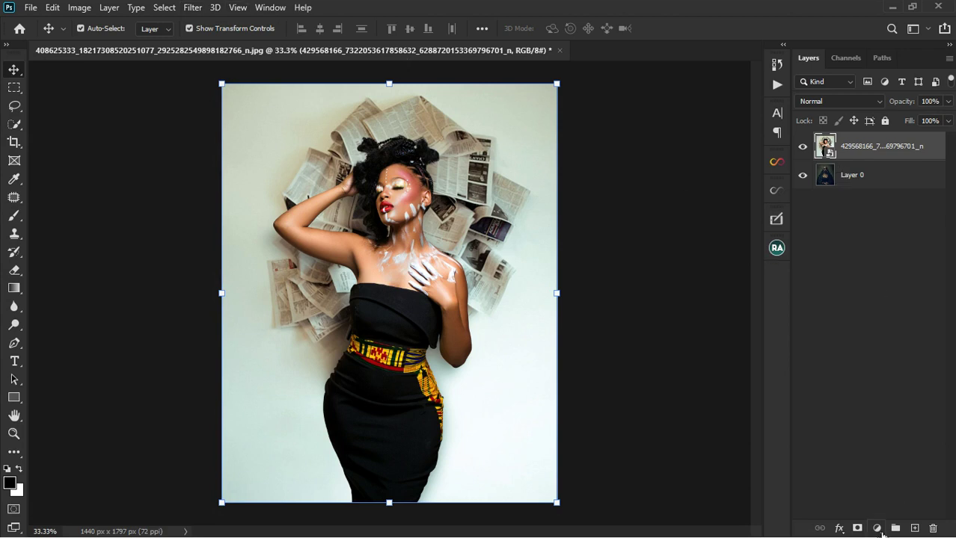
- Add a Color Lookup adjustment layer and load Moon.cube from the Instagram LUTS folder
left_click(879, 530)
left_click(879, 457)
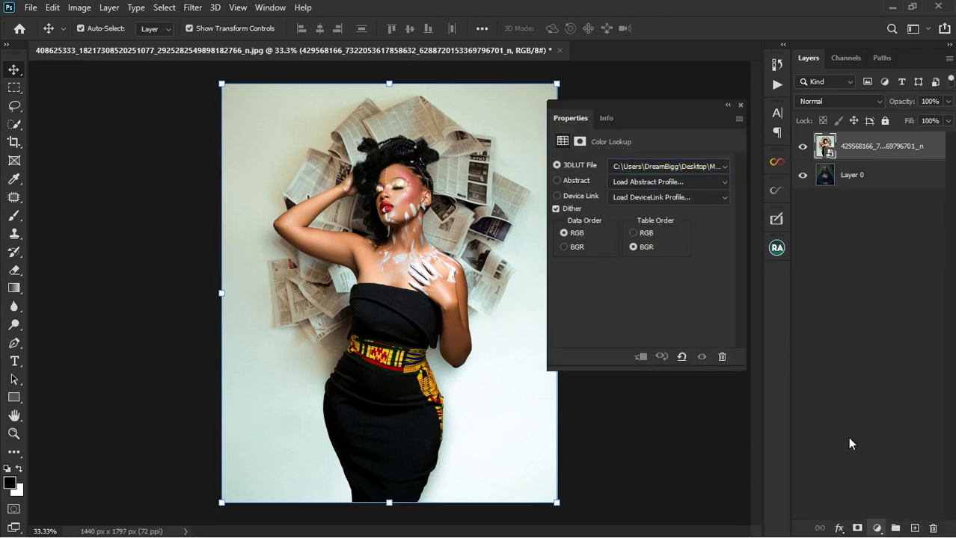
left_click(649, 166)
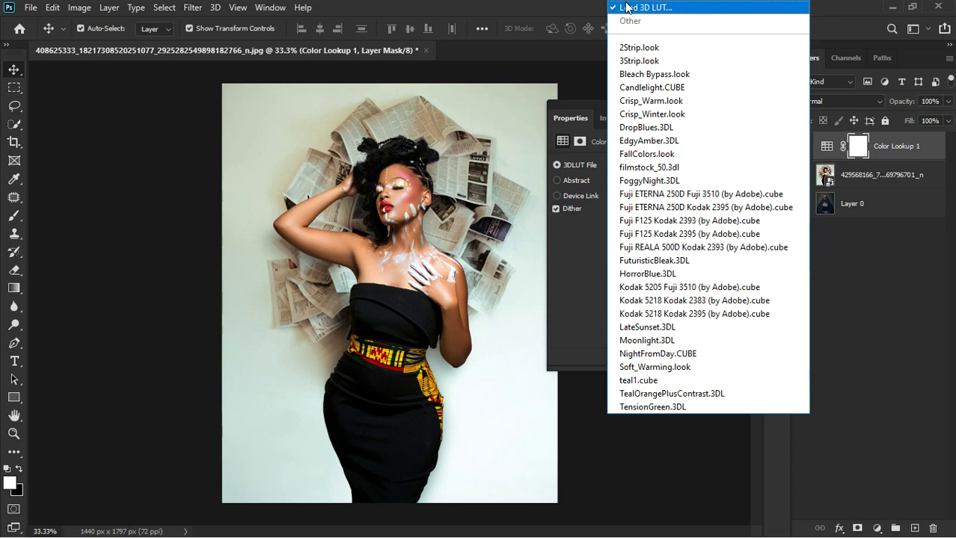
left_click(626, 8)
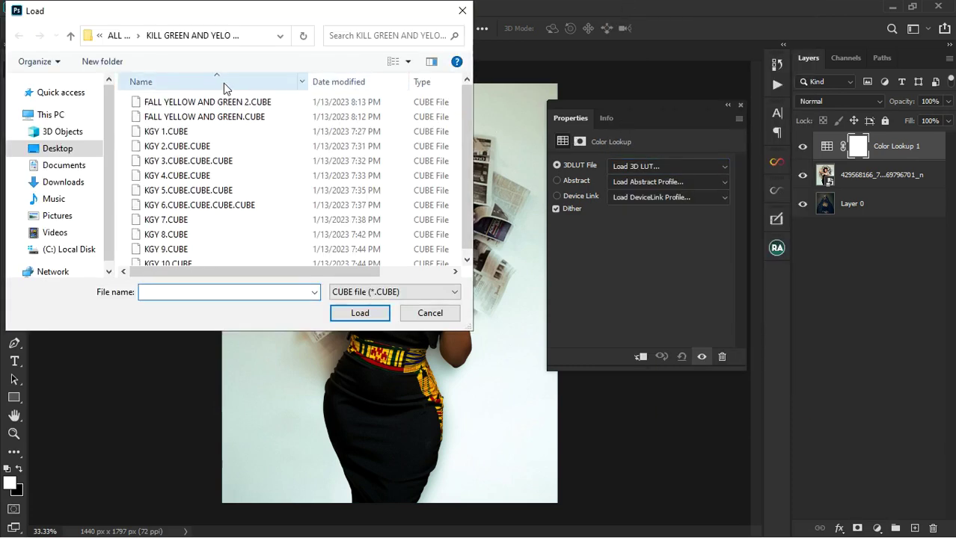
left_click(71, 37)
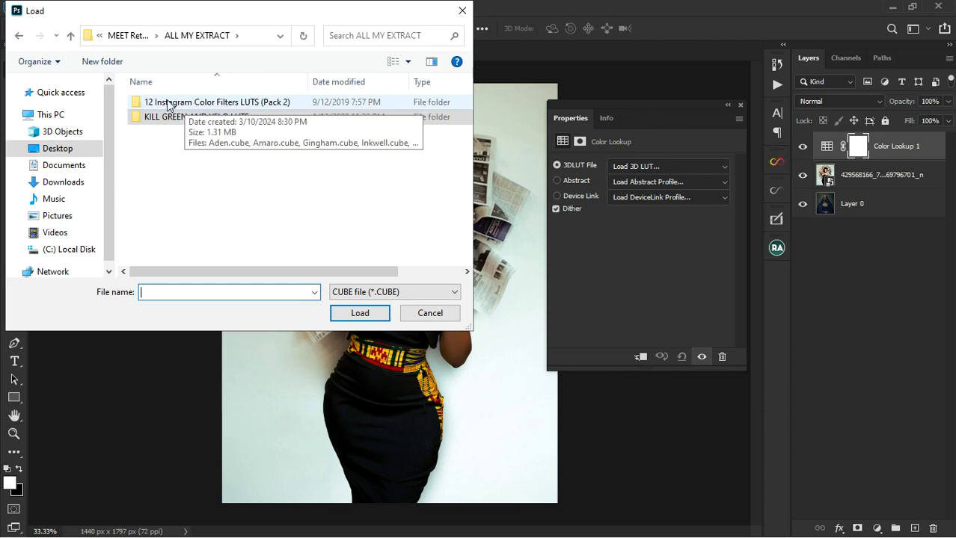
left_click(71, 36)
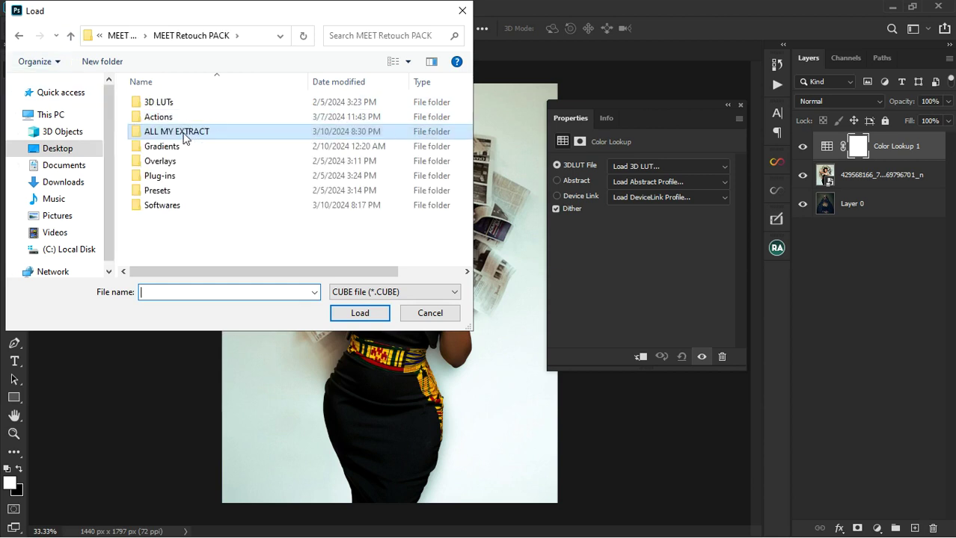
double_click(187, 135)
double_click(189, 109)
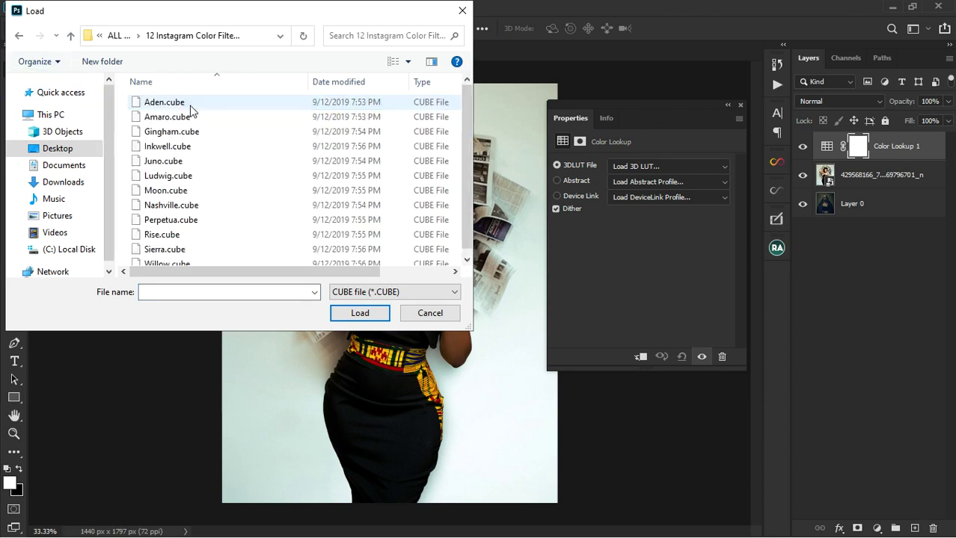
double_click(191, 190)
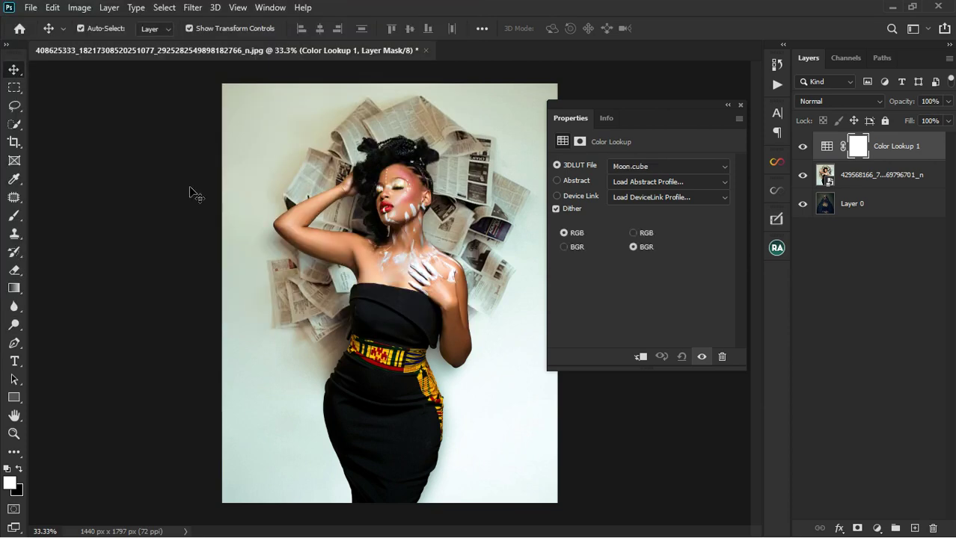
left_click(740, 105)
- Swap the lookup to Aden.cube, then settle on Rise.cube
double_click(827, 149)
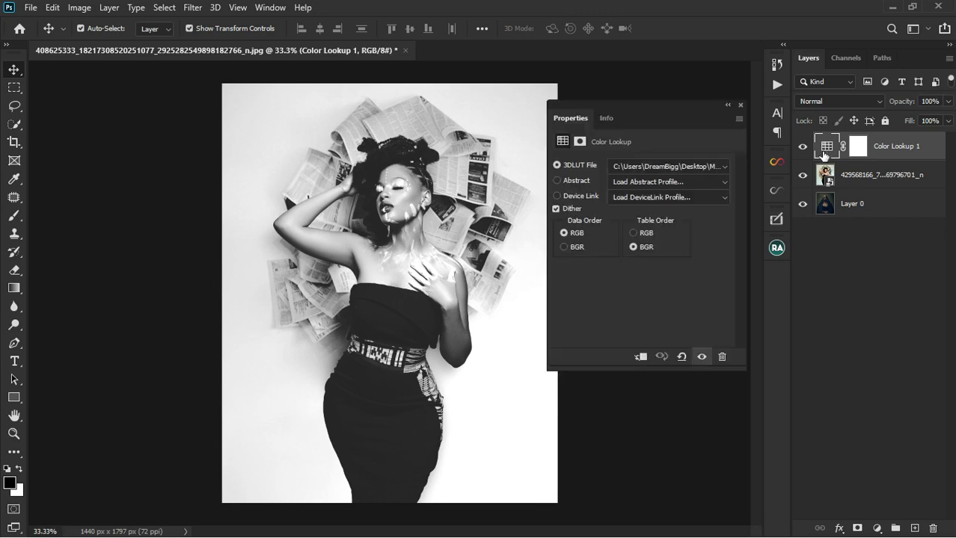
left_click(638, 171)
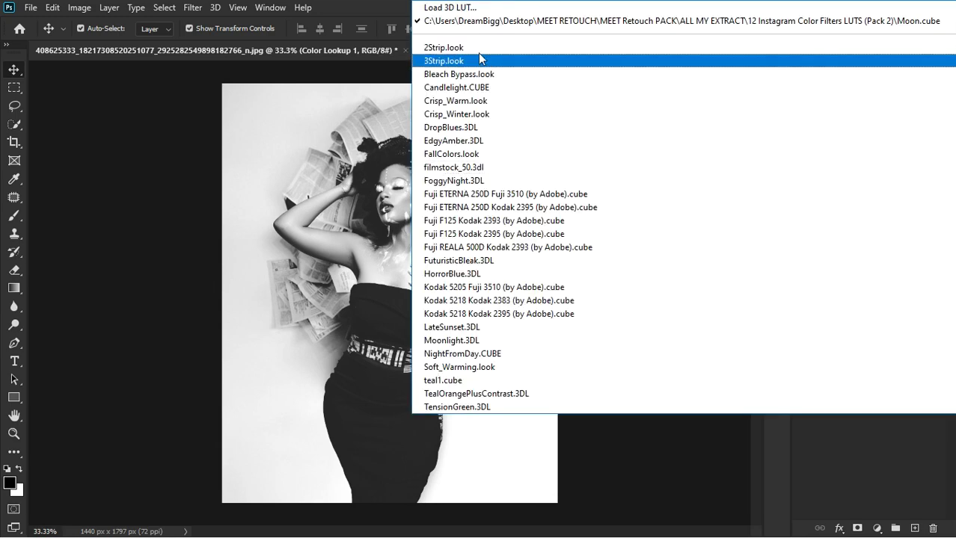
left_click(466, 13)
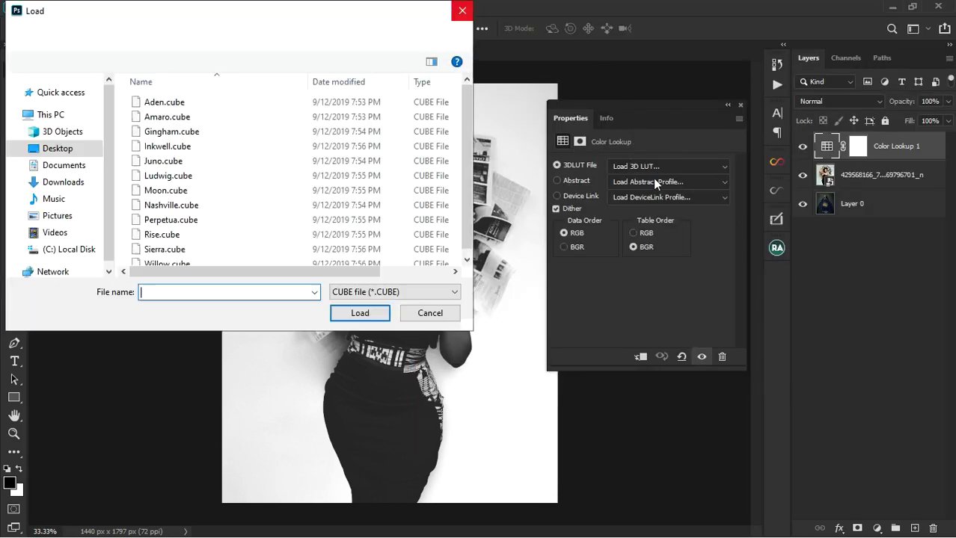
double_click(179, 105)
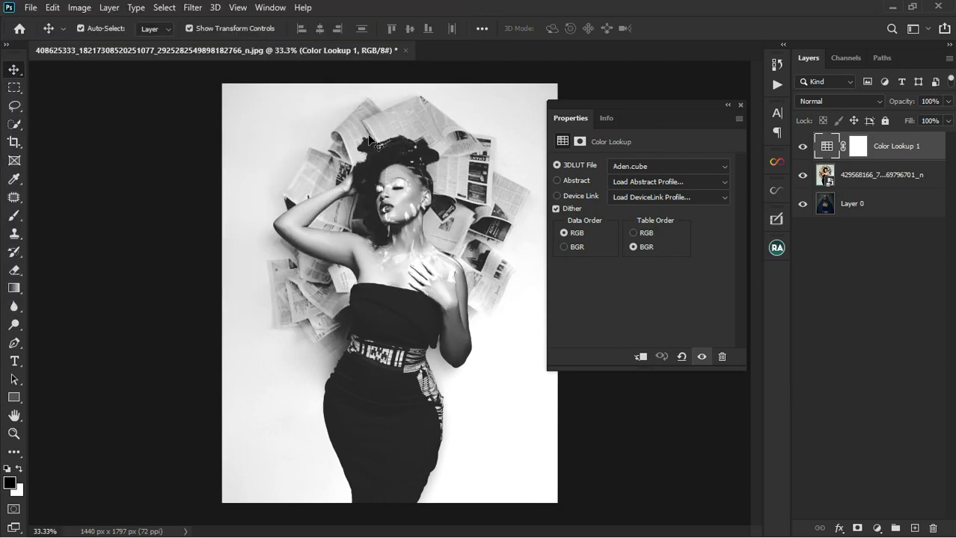
left_click(628, 168)
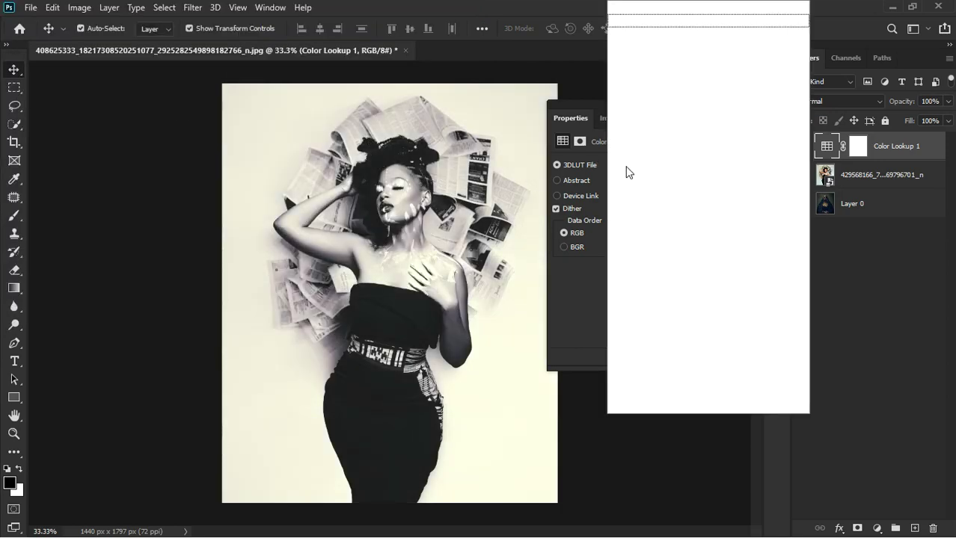
left_click(628, 8)
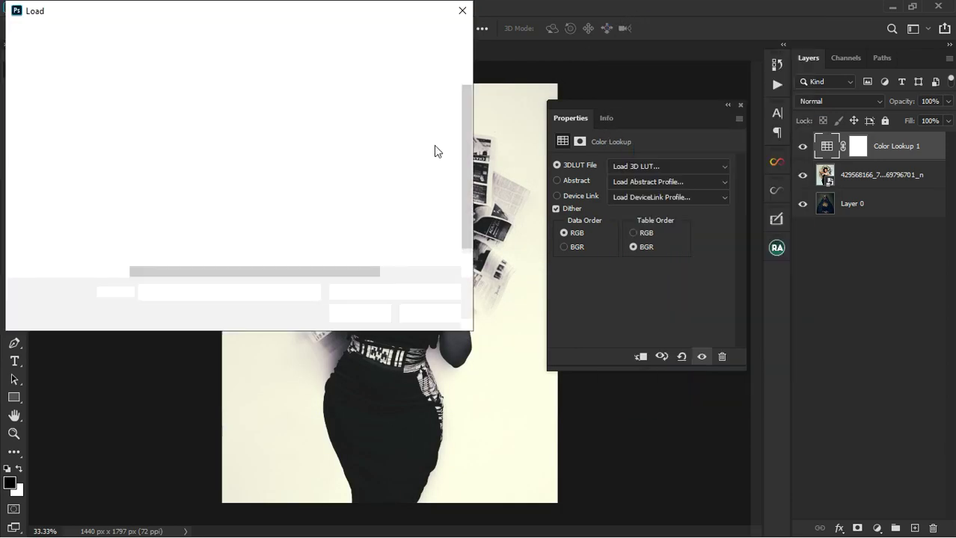
double_click(171, 228)
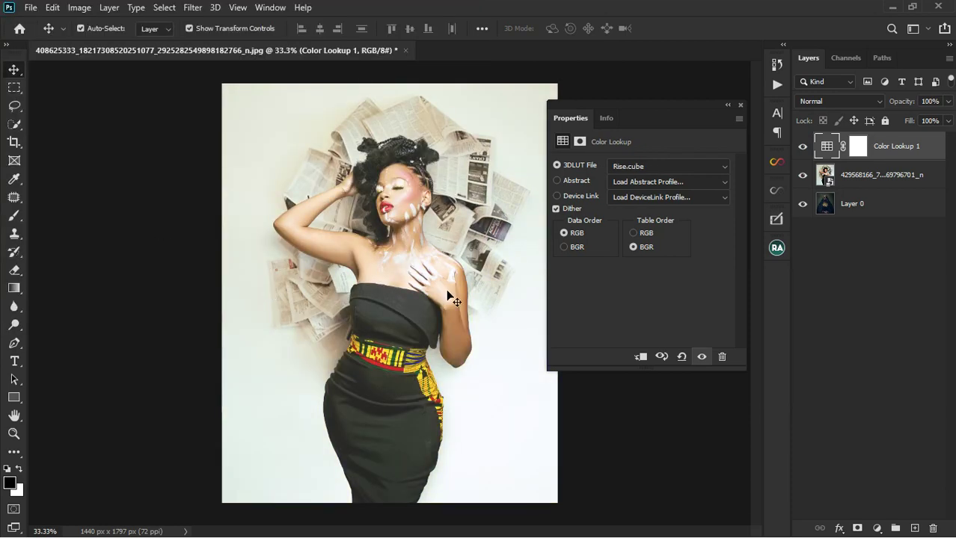
left_click(741, 107)
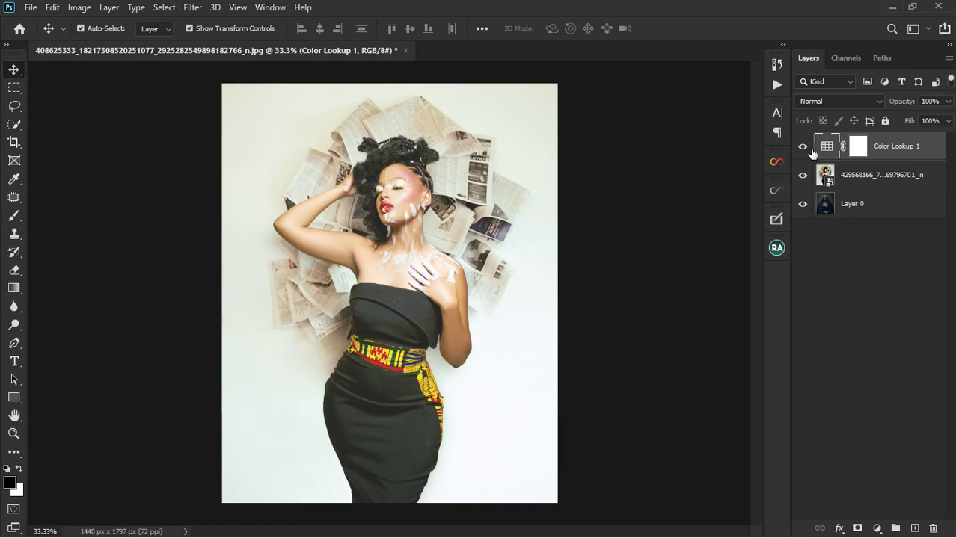
- Compare the Color Lookup layer on and off and set its opacity to 100%
left_click(804, 147)
left_click(804, 148)
scroll(442, 256, "down", 1)
scroll(442, 224, "up", 5)
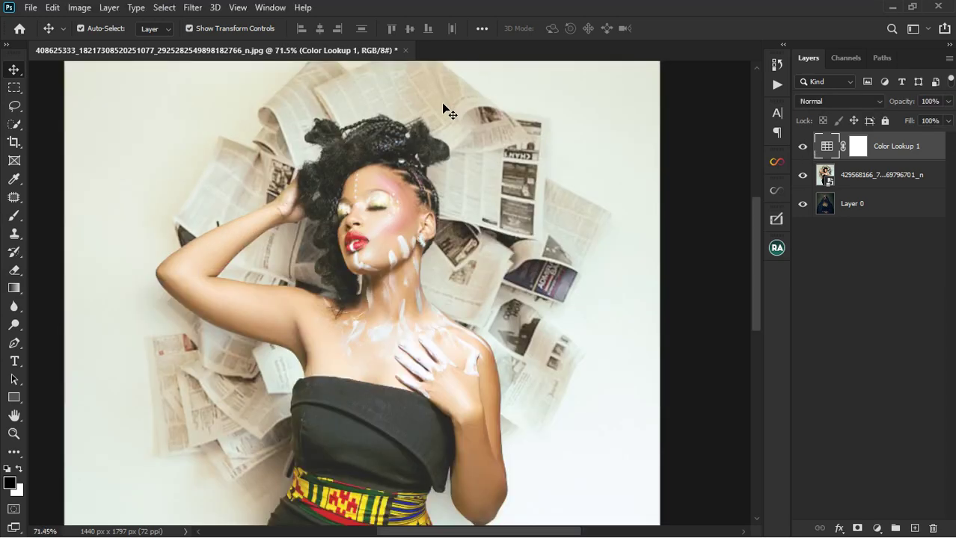
scroll(442, 108, "down", 2)
left_click(948, 102)
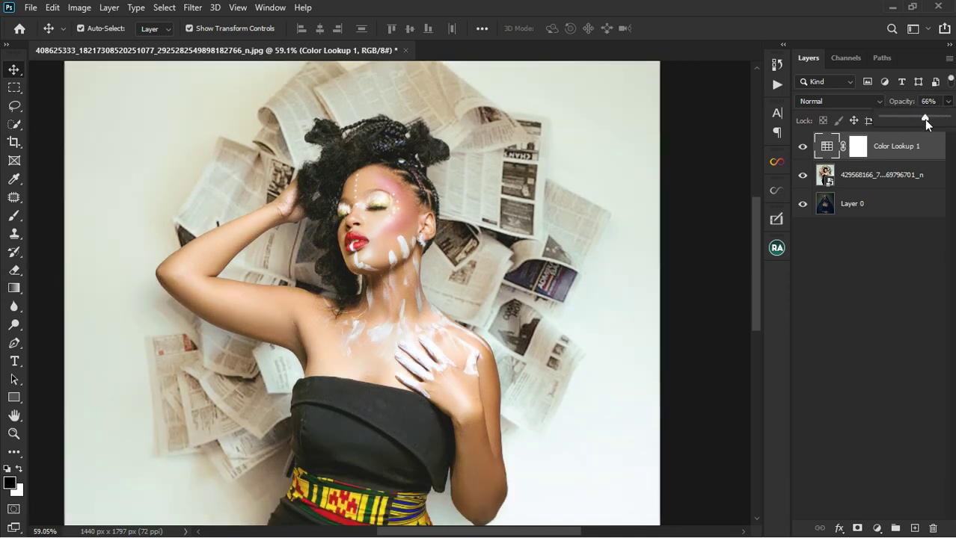
left_click_drag(924, 119, 947, 120)
left_click(929, 154)
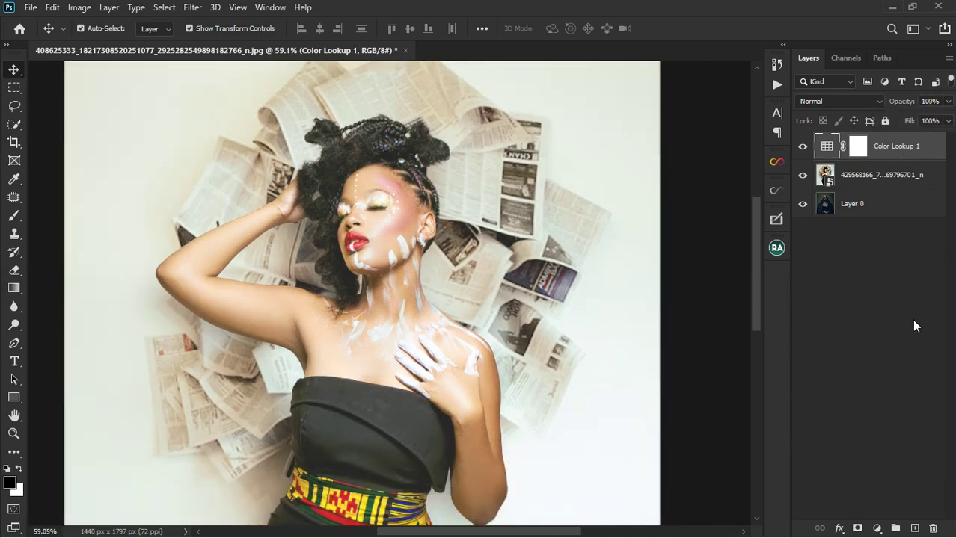
- Duplicate Color Lookup 1 and preview blend modes without changing any
key("ctrl+j")
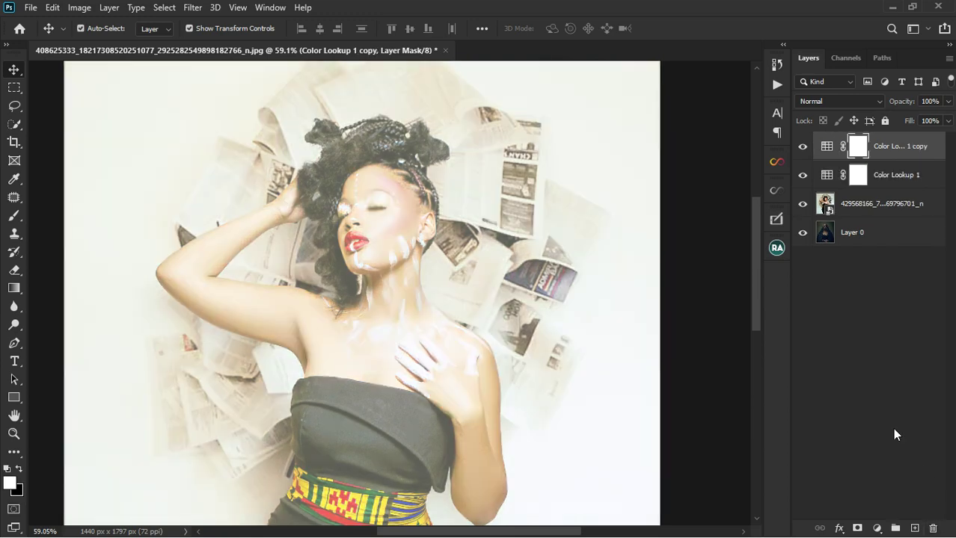
left_click(821, 98)
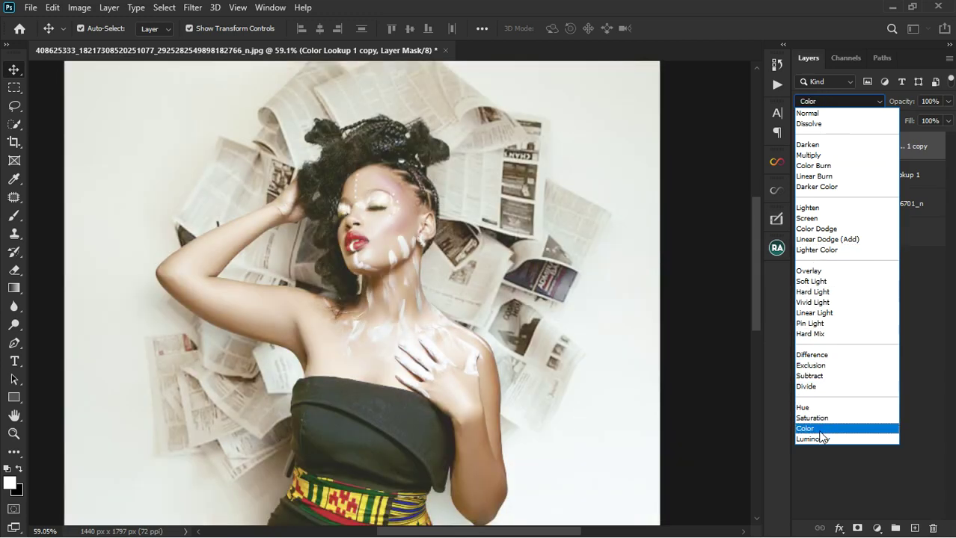
key("Escape")
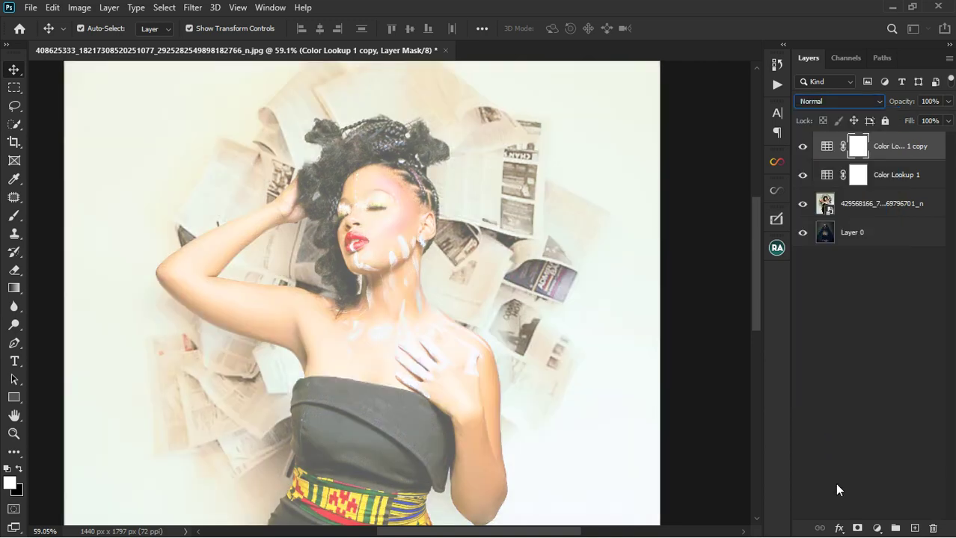
- Select both Color Lookup layers and delete them, confirming with Yes
left_click(916, 159)
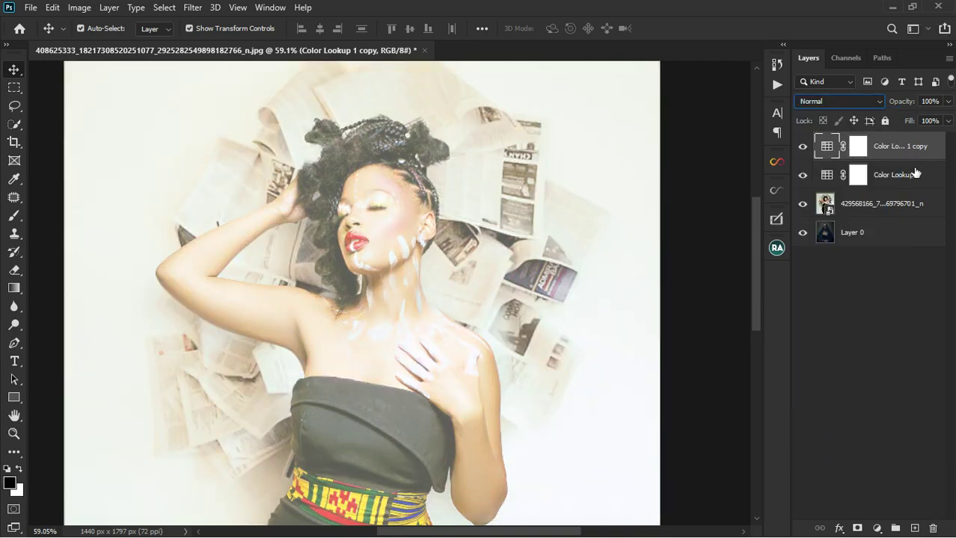
left_click(908, 176)
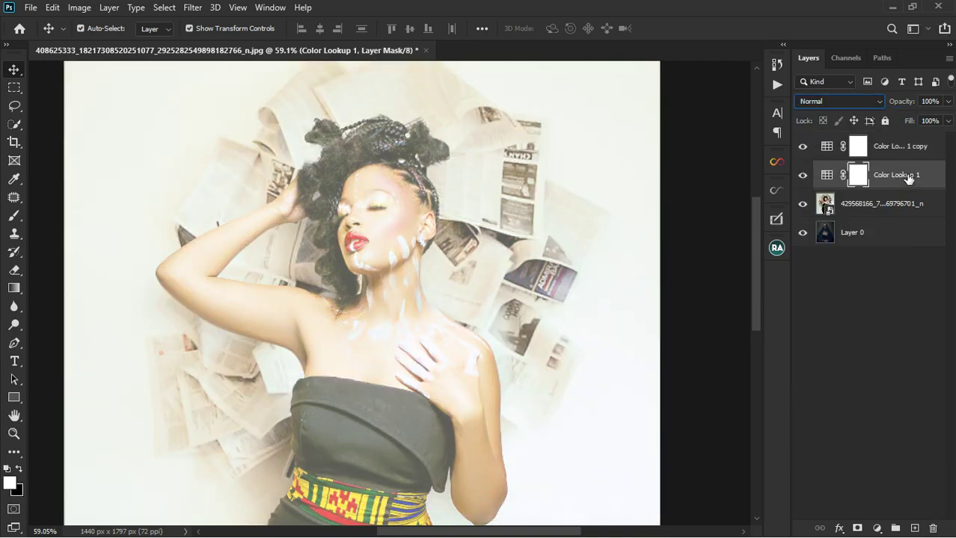
right_click(892, 150)
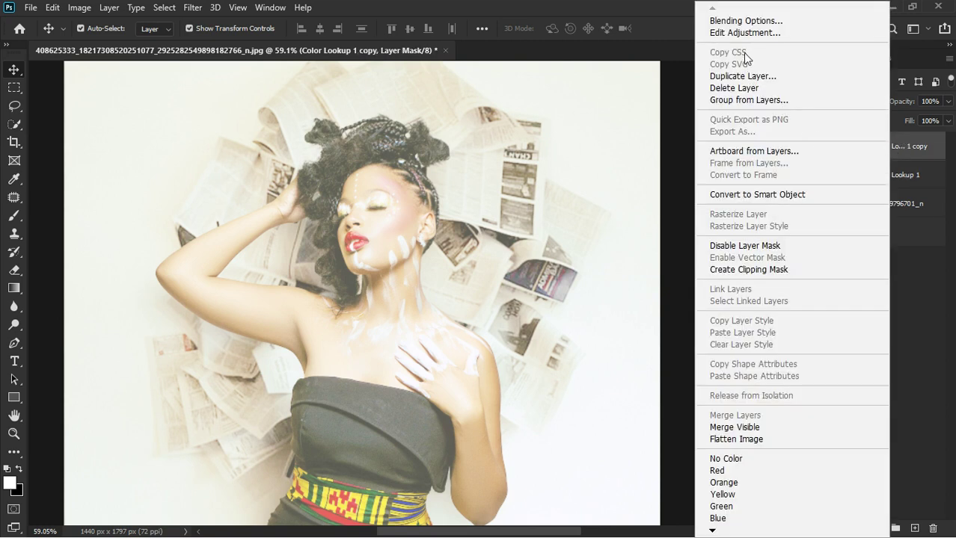
left_click(906, 247)
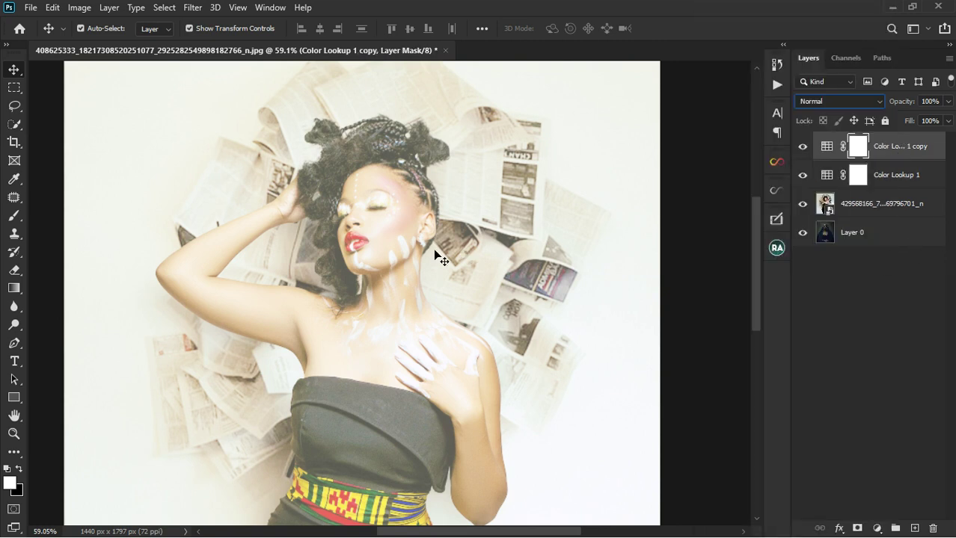
left_click(898, 178, "shift")
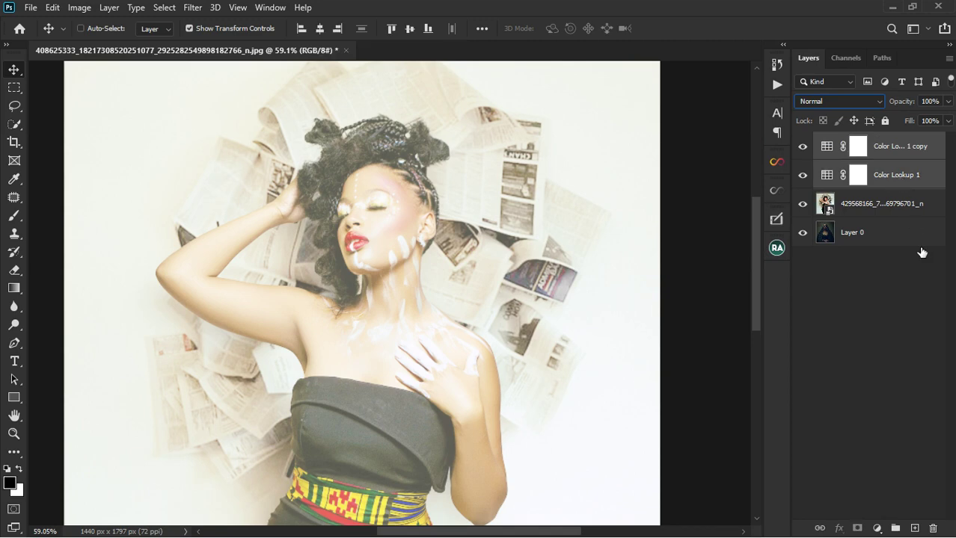
left_click(933, 529)
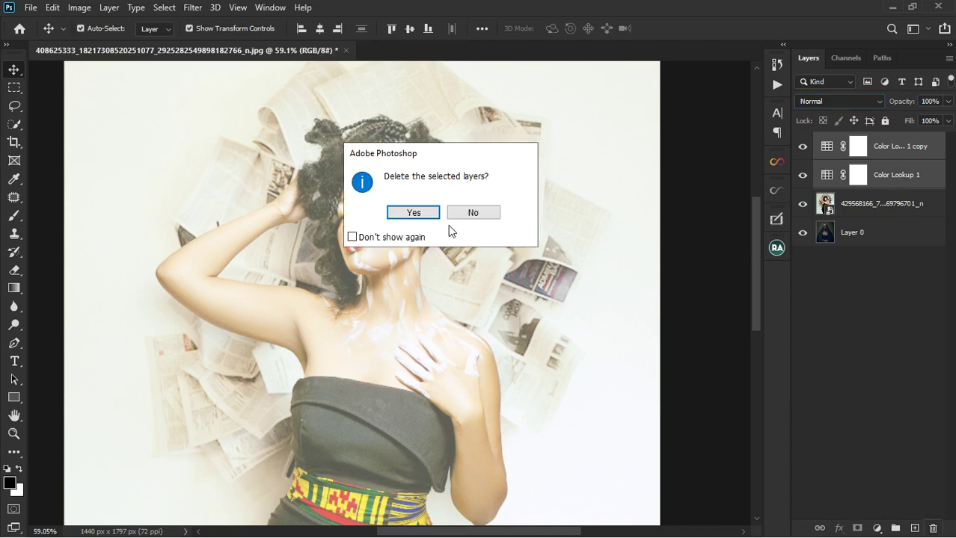
left_click(413, 212)
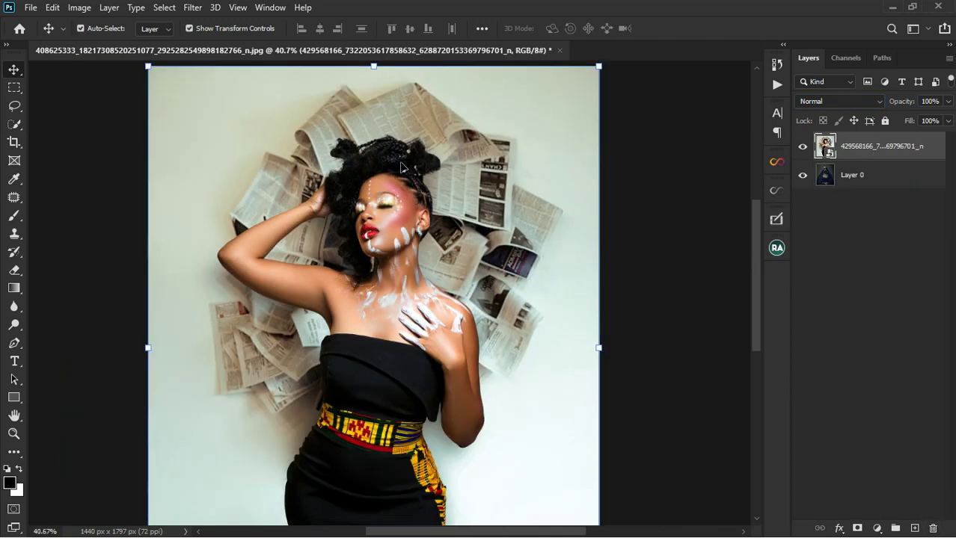
scroll(400, 165, "down", 3)
scroll(399, 145, "up", 1)
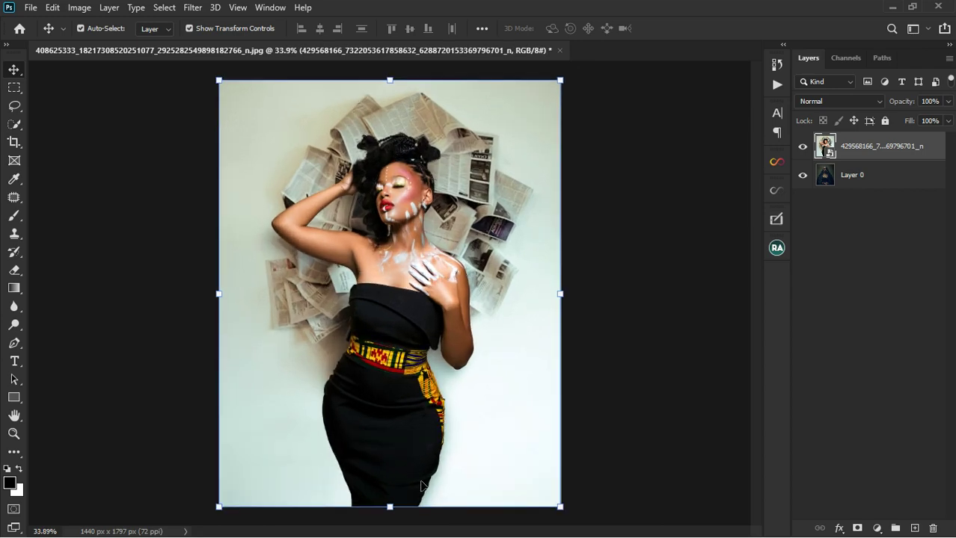
key("super")
- Navigate to MEET Retouch PACK's Gradients folder and open the 50-warm-photoshop-actions zip
left_click(196, 523)
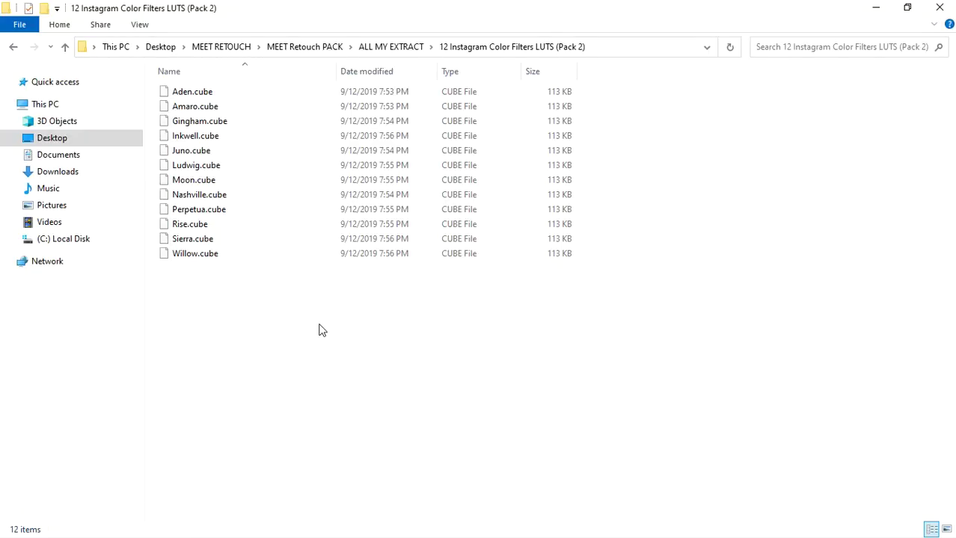
left_click(12, 49)
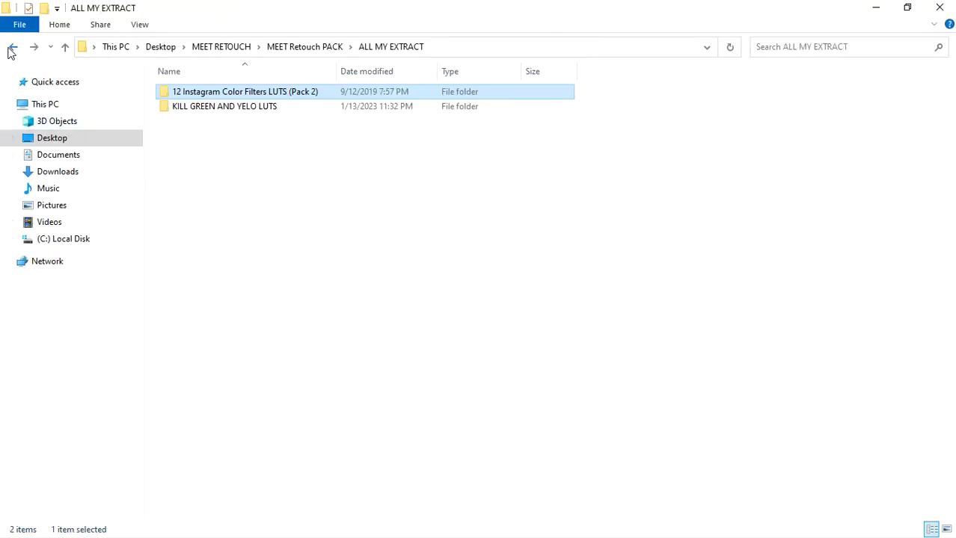
left_click(11, 49)
left_click(11, 49)
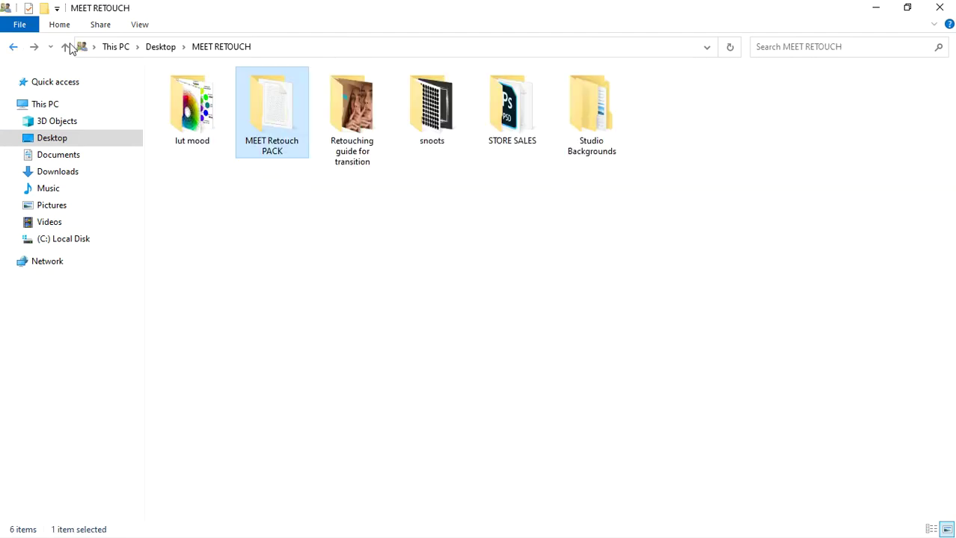
left_click(33, 48)
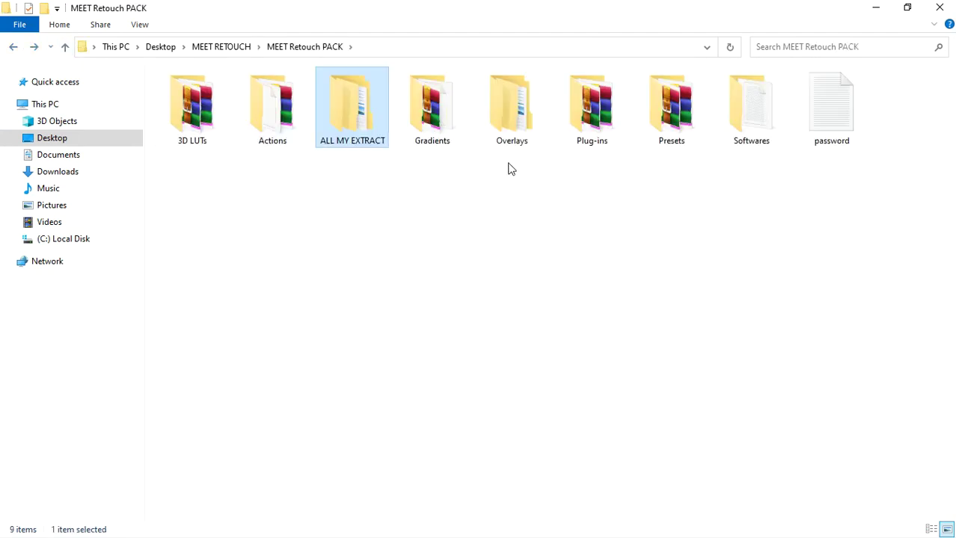
left_click(418, 113)
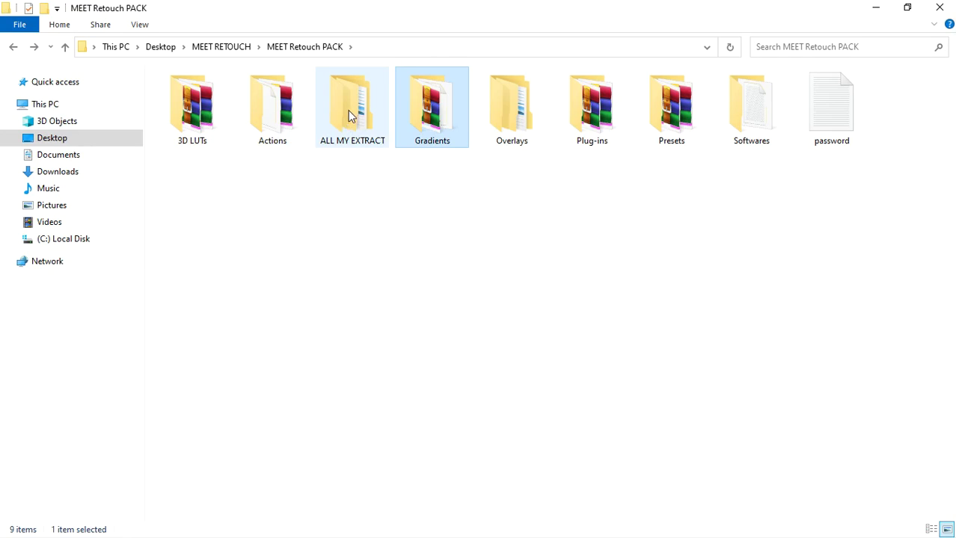
double_click(424, 97)
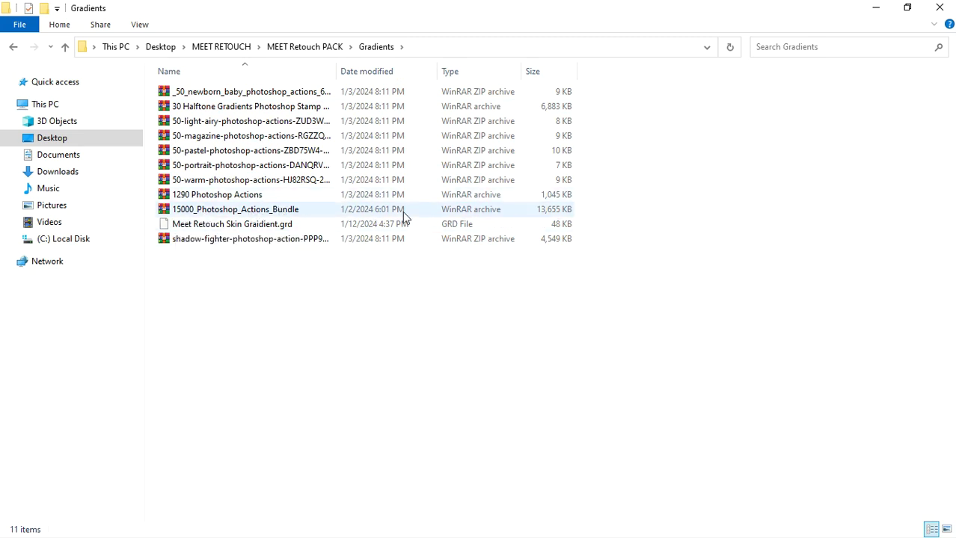
left_click(200, 228)
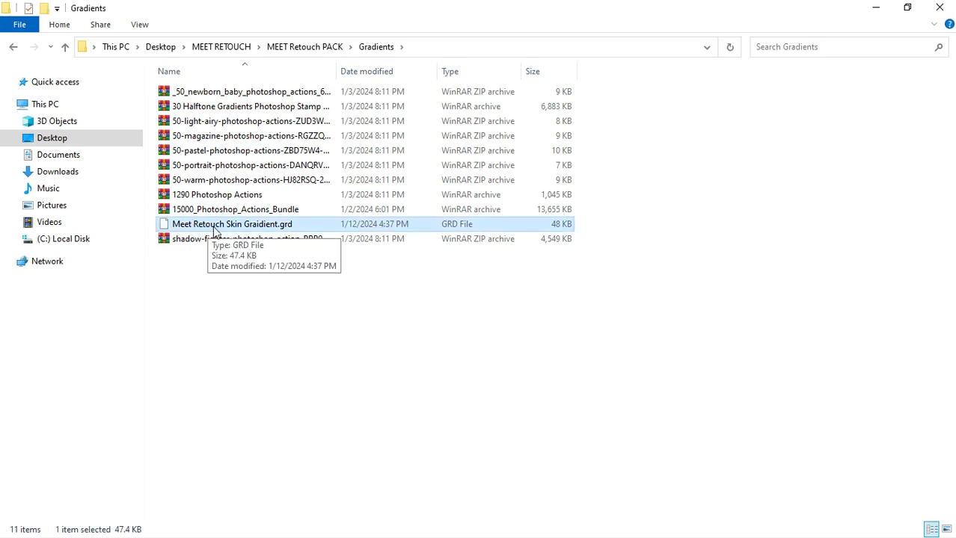
left_click(221, 182)
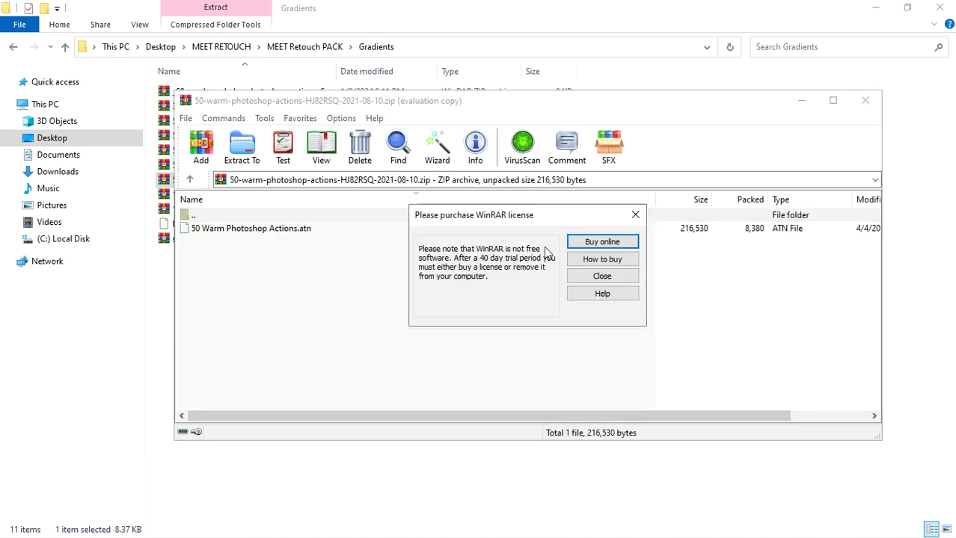
- Dismiss the WinRAR licence notice, close the warm actions archive, and widen the Name column
left_click(634, 214)
left_click(865, 100)
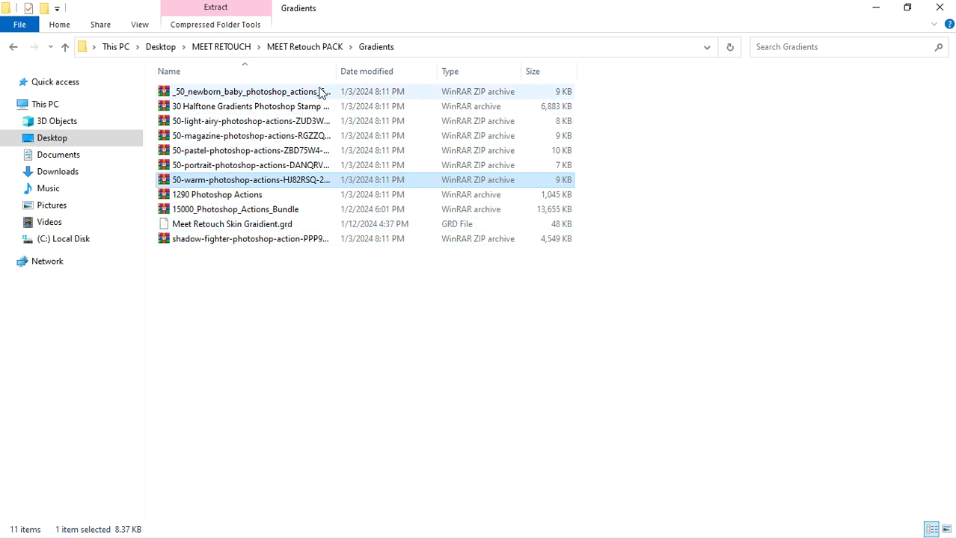
left_click_drag(338, 73, 477, 71)
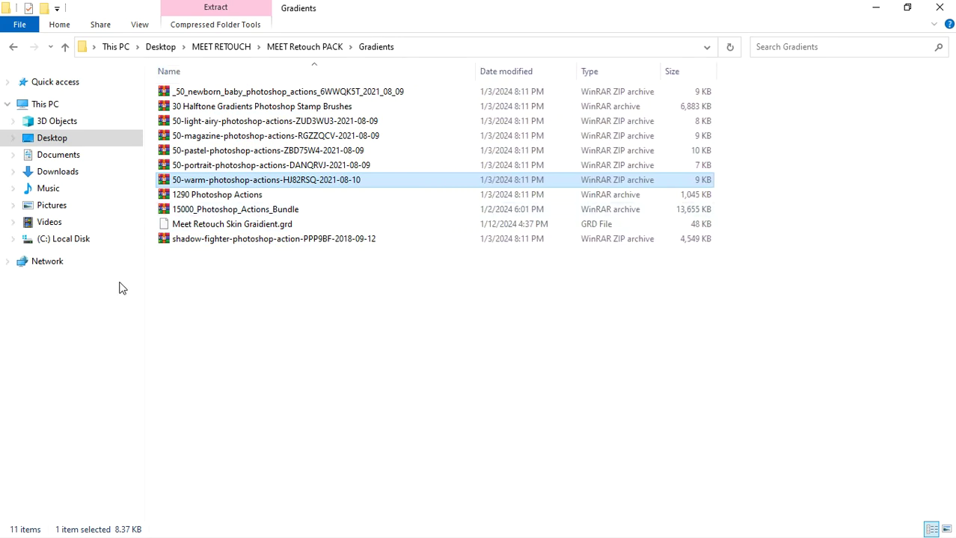
- Copy Meet Retouch Skin Graidient.grd from Gradients and paste it into ALL MY EXTRACT
left_click(220, 225)
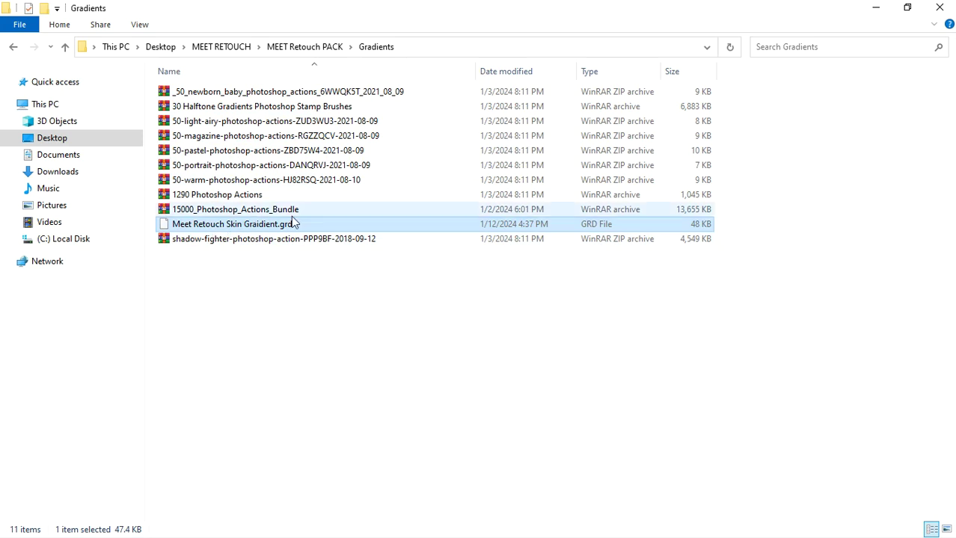
right_click(212, 229)
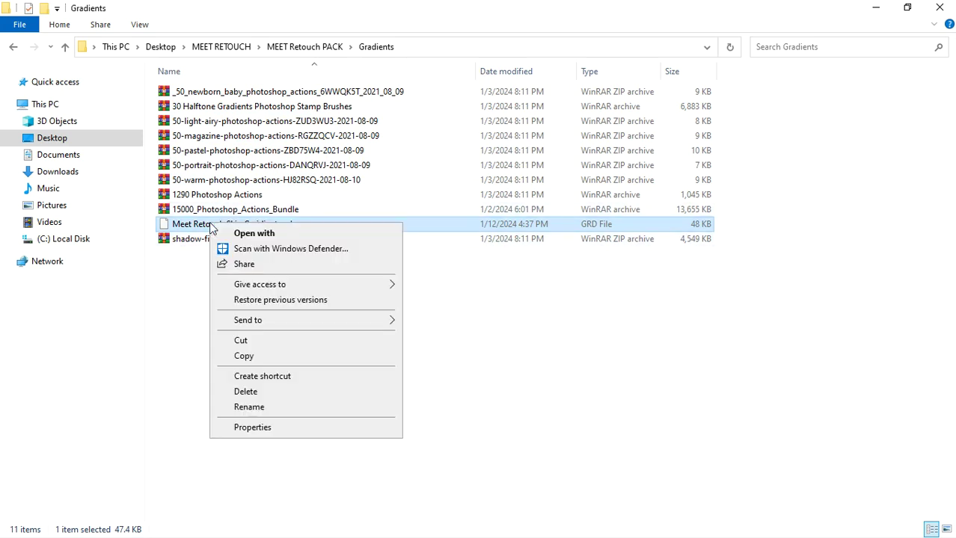
left_click(258, 356)
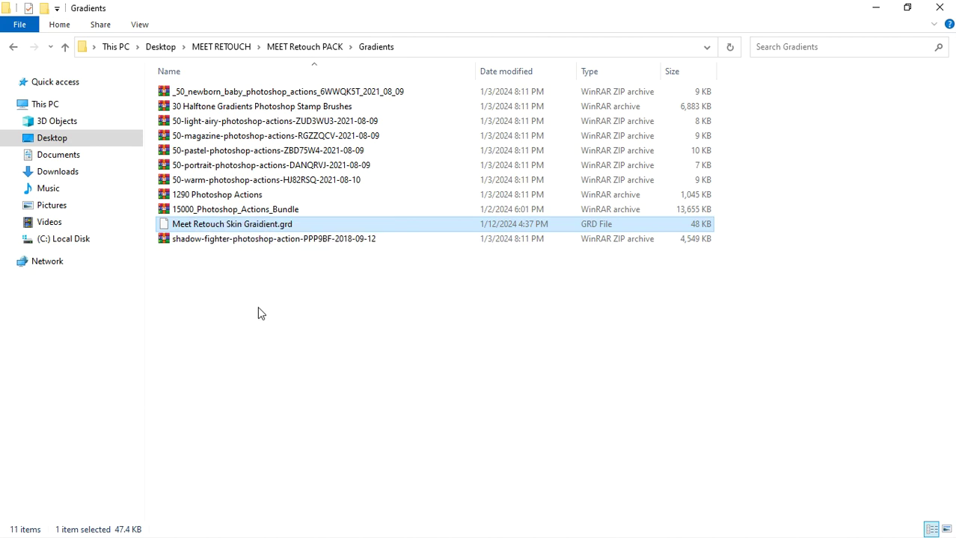
left_click(14, 47)
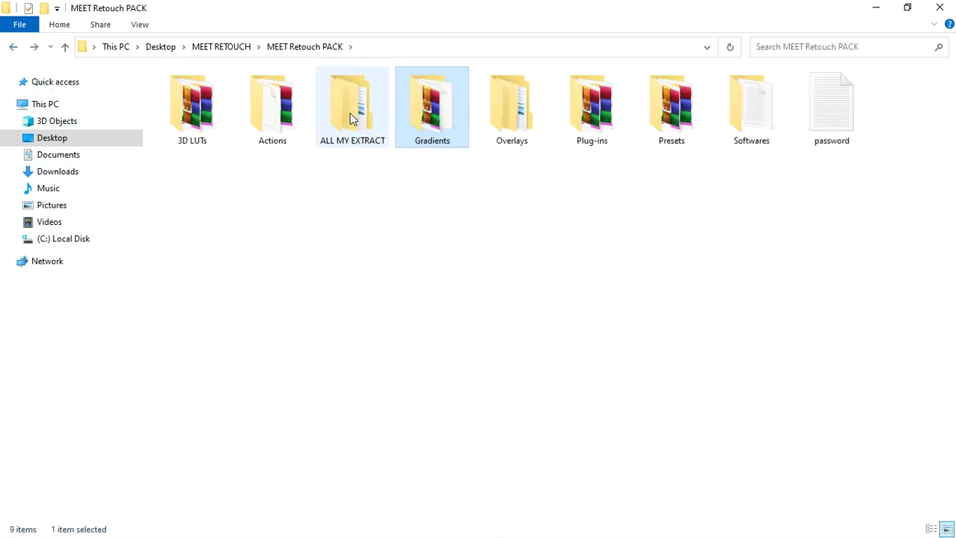
left_click(344, 112)
double_click(343, 111)
right_click(295, 179)
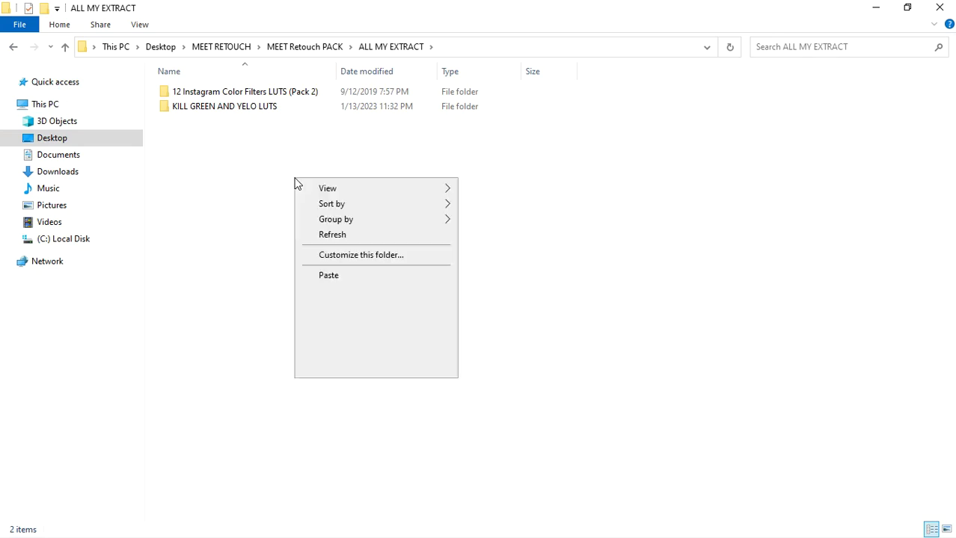
left_click(327, 276)
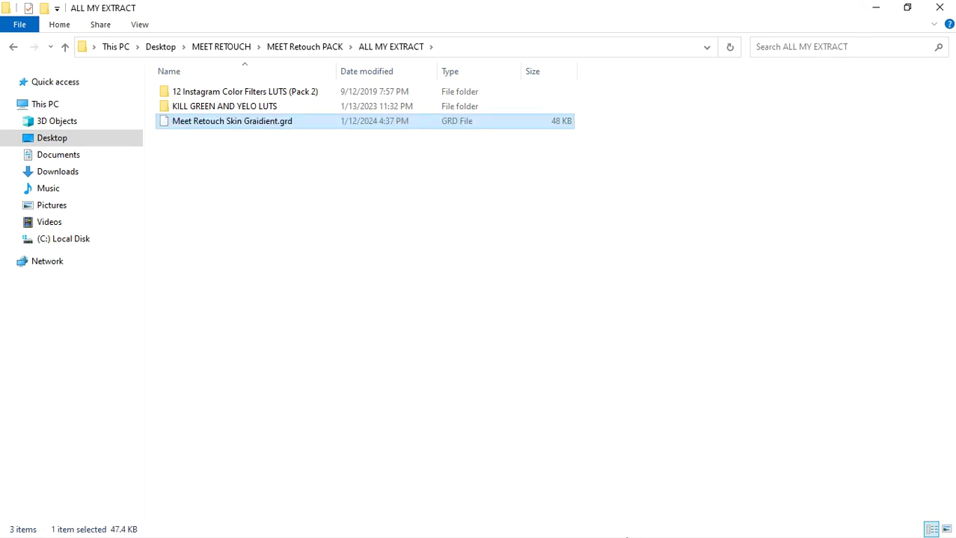
- Browse to C:\Program Files\Adobe\Adobe Photoshop 2020\Presets in File Explorer
left_click(70, 242)
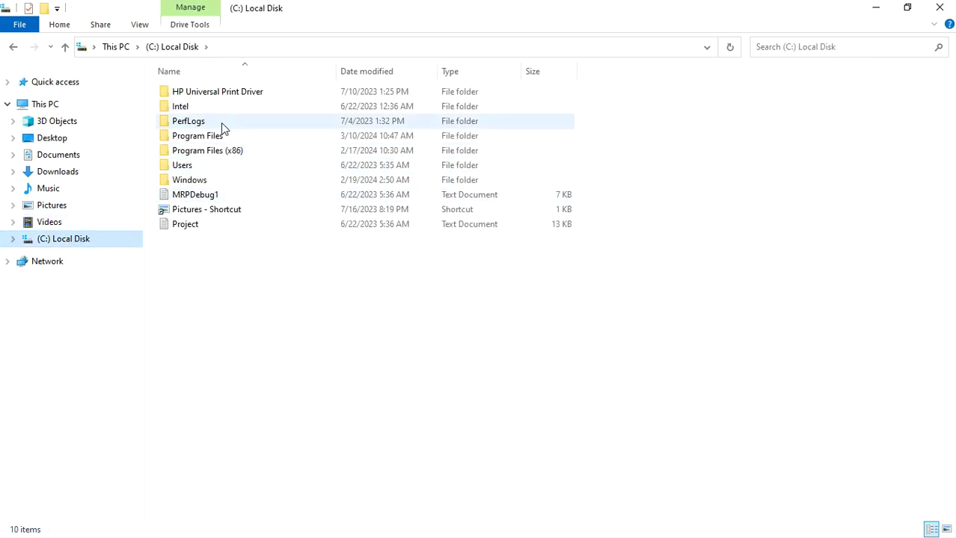
left_click(221, 136)
double_click(221, 136)
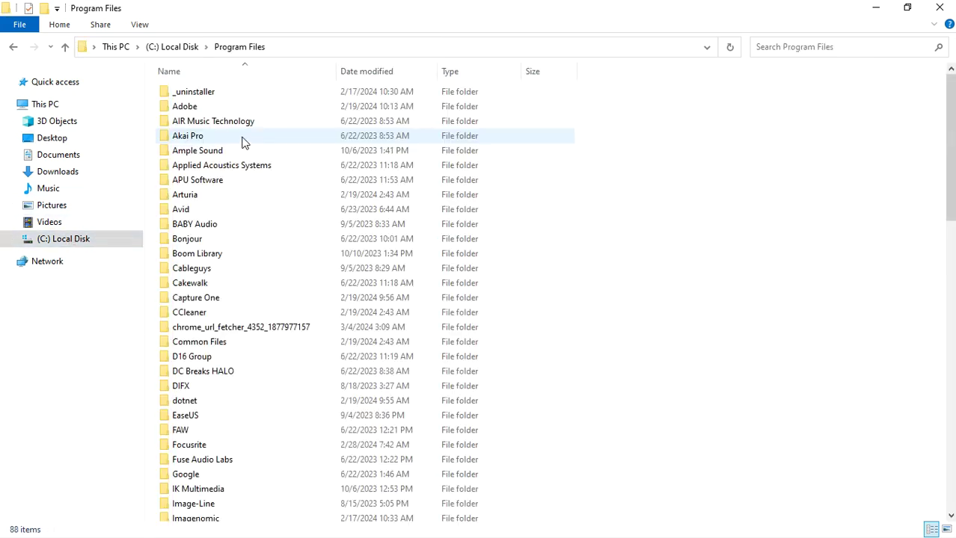
double_click(218, 110)
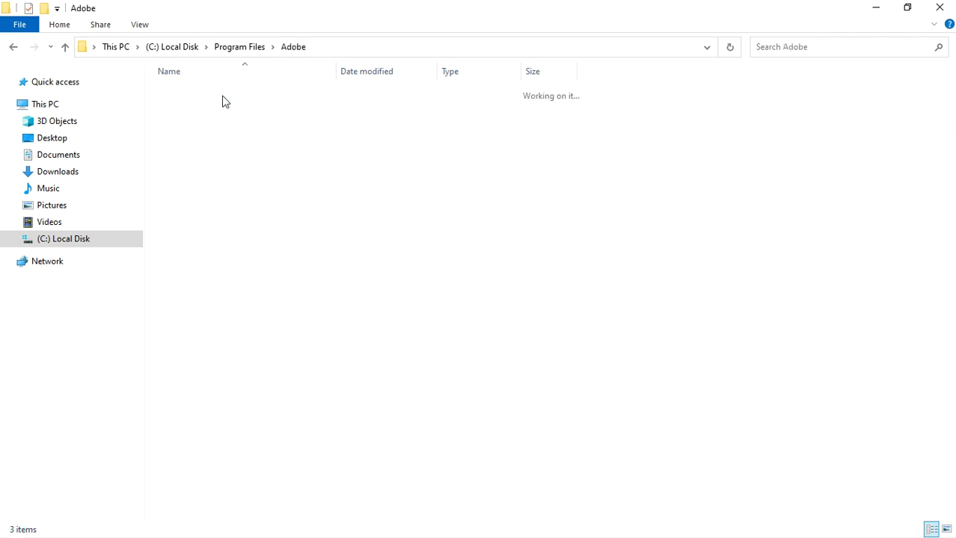
double_click(228, 95)
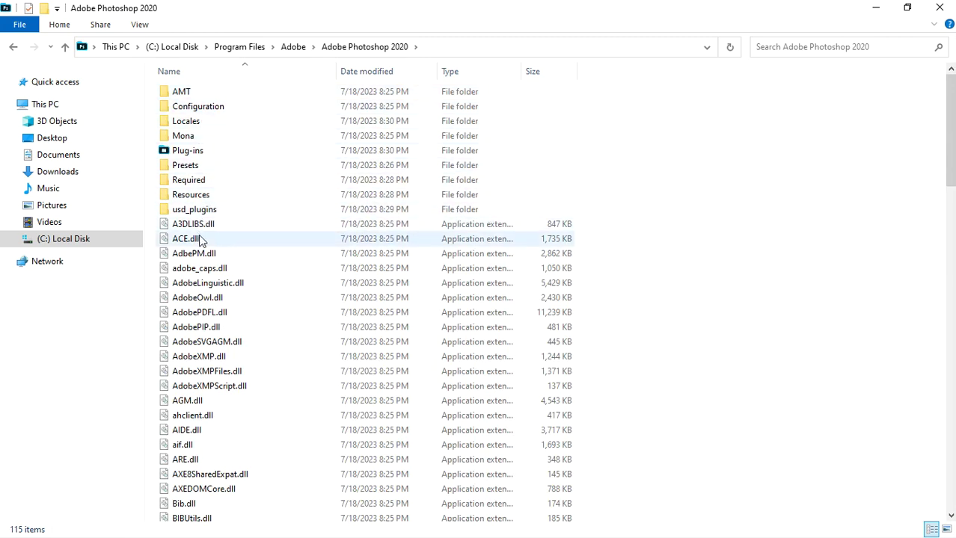
double_click(199, 166)
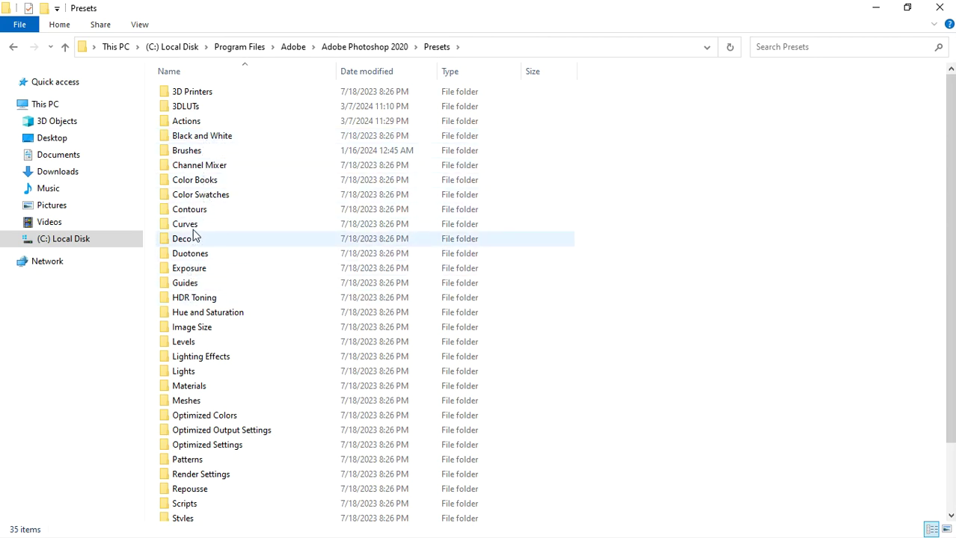
- Scroll through the Presets folder contents, then minimize File Explorer
scroll(191, 147, "down", 2)
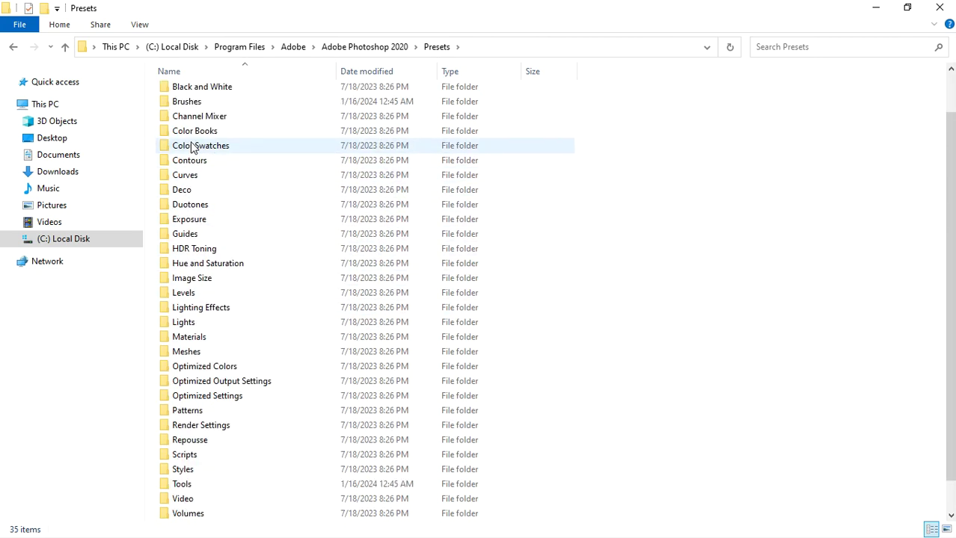
scroll(191, 151, "up", 2)
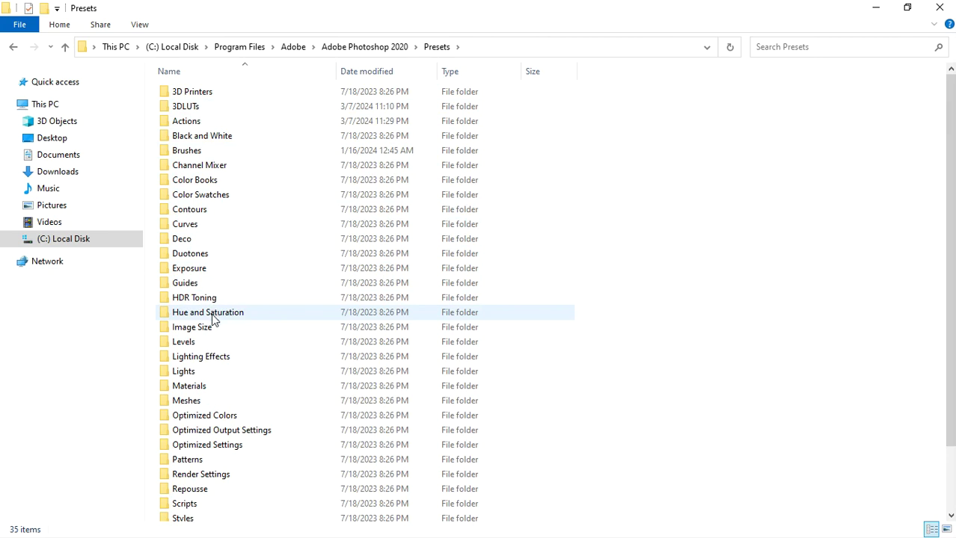
scroll(212, 314, "down", 2)
scroll(212, 314, "up", 2)
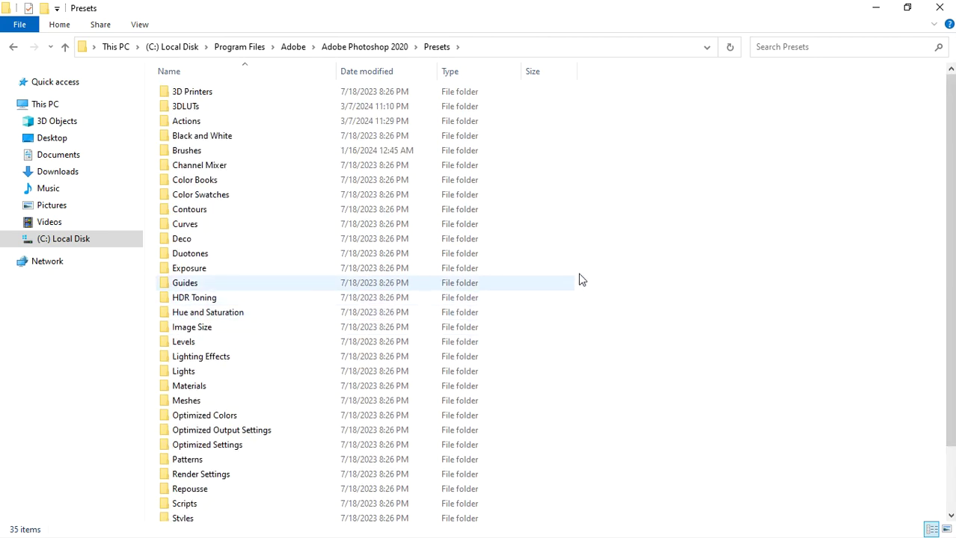
scroll(525, 292, "down", 1)
scroll(534, 273, "up", 1)
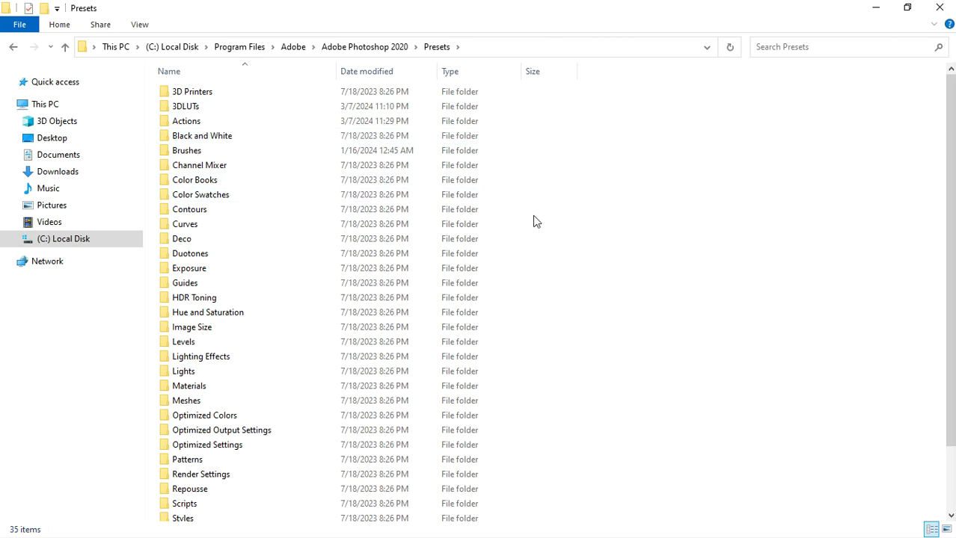
left_click(876, 12)
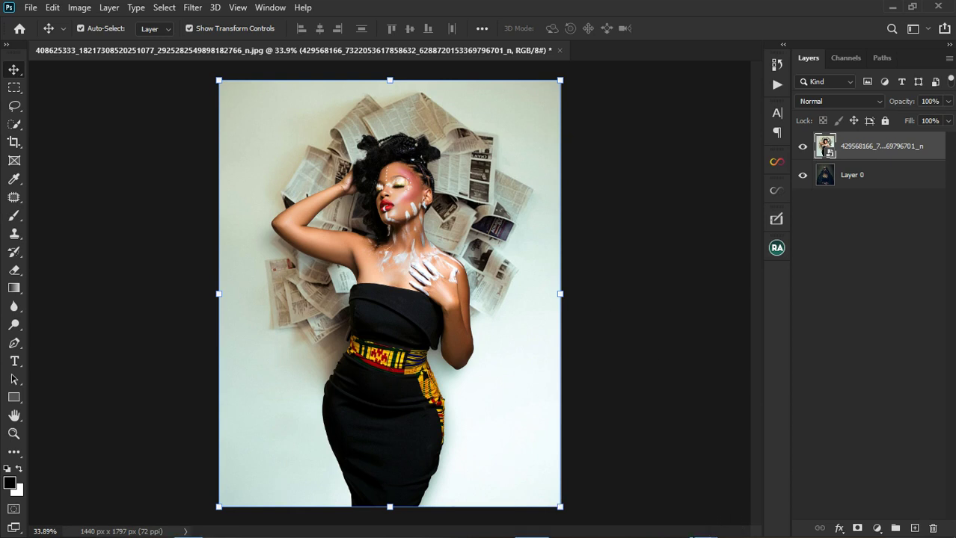
- Add a Gradient Map adjustment layer to the portrait
left_click(877, 528)
left_click(878, 446)
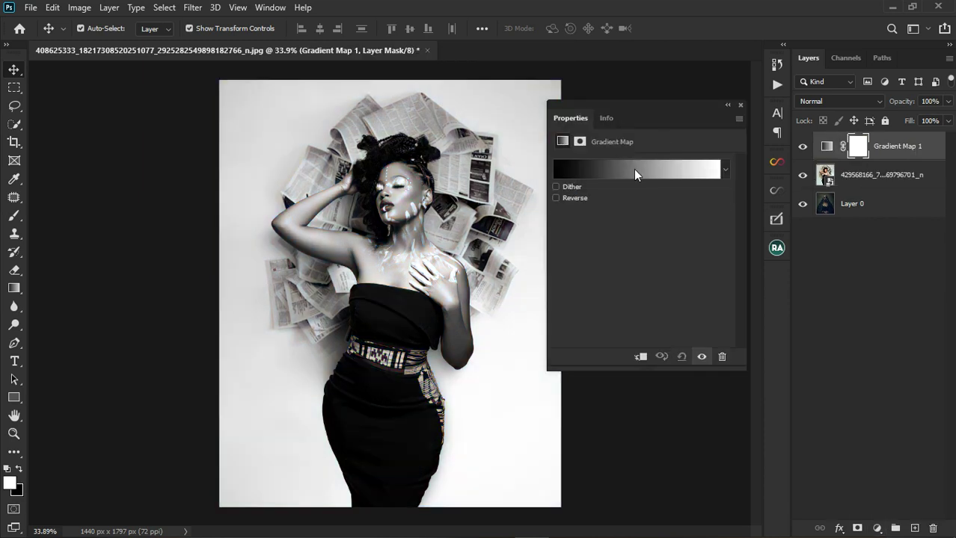
left_click(633, 169)
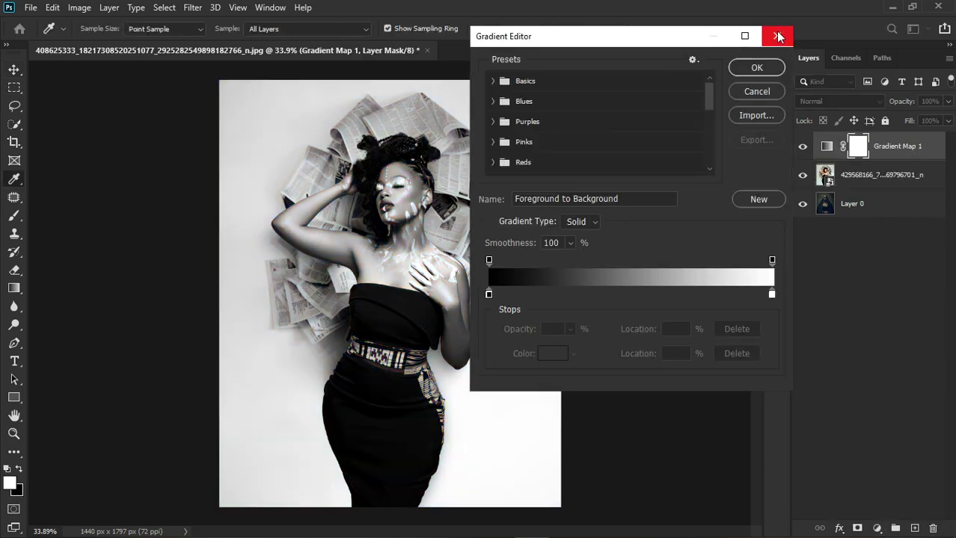
left_click(777, 37)
left_click(738, 118)
left_click(739, 118)
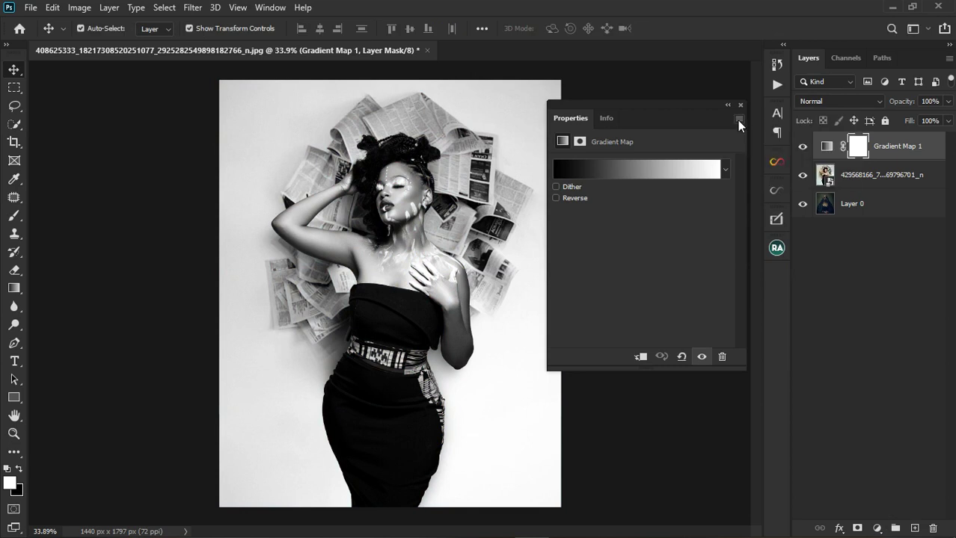
- Reopen the Gradient Editor, cancel the import, and select the Meet Retouch Gradients group
left_click(632, 171)
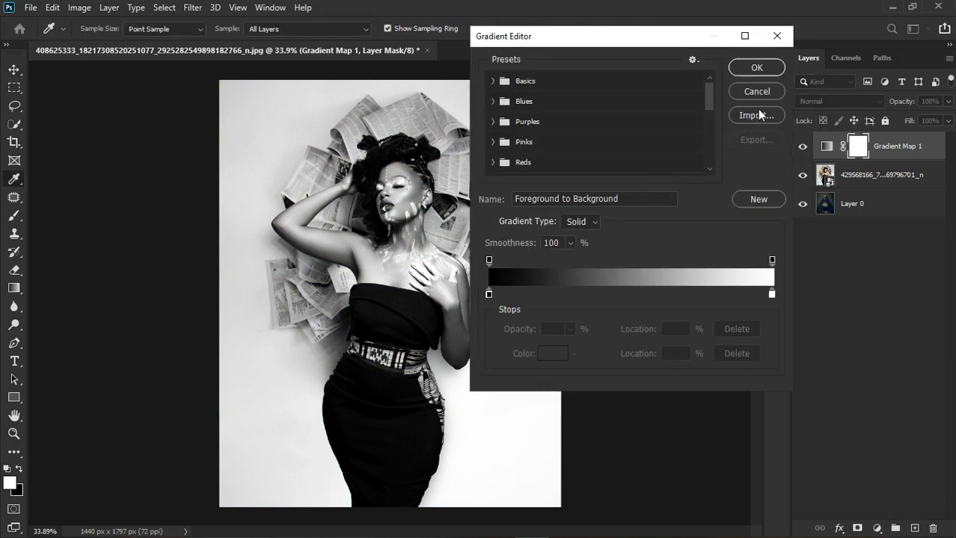
left_click(751, 115)
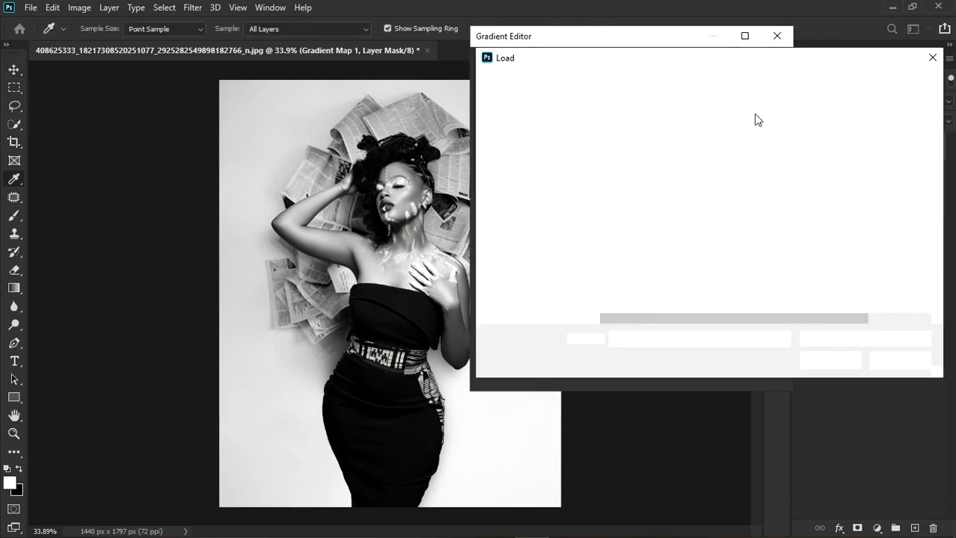
left_click(939, 57)
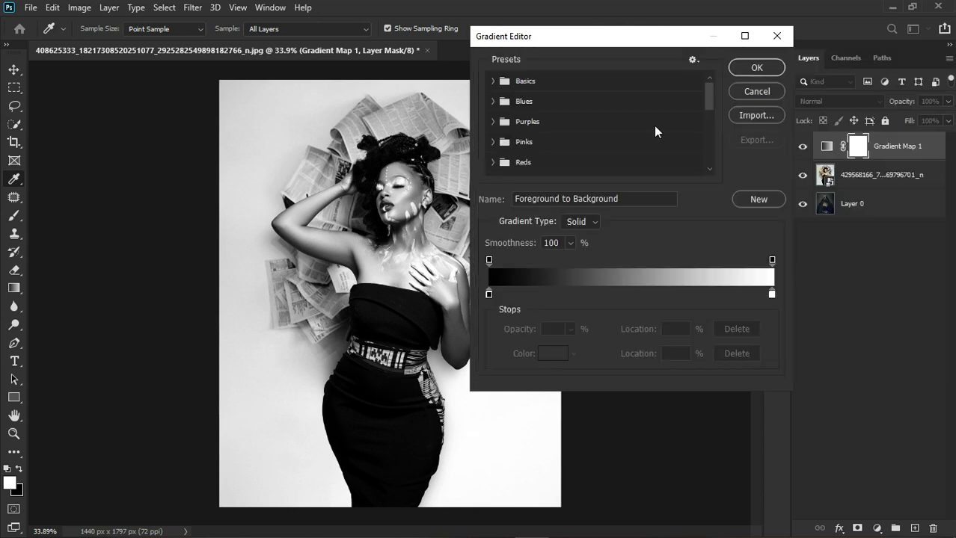
scroll(598, 124, "down", 10)
scroll(569, 119, "down", 2)
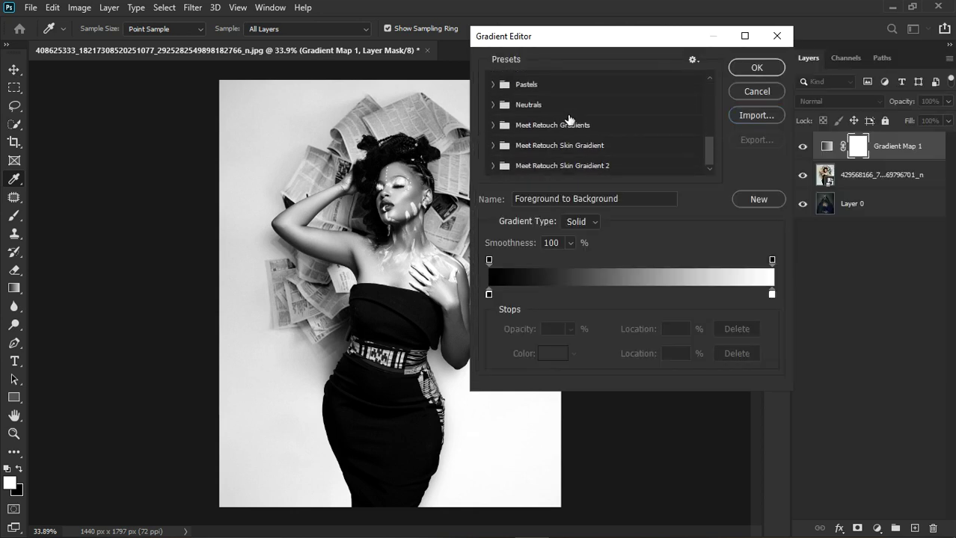
left_click(541, 128)
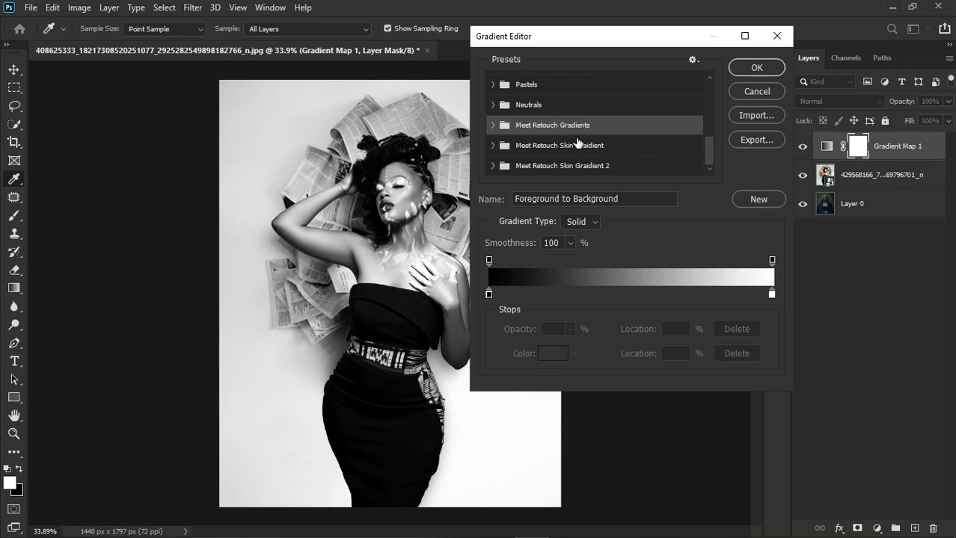
- Delete the Meet Retouch Gradients, Skin Gradient and Skin Gradient 2 groups
right_click(561, 137)
left_click(587, 183)
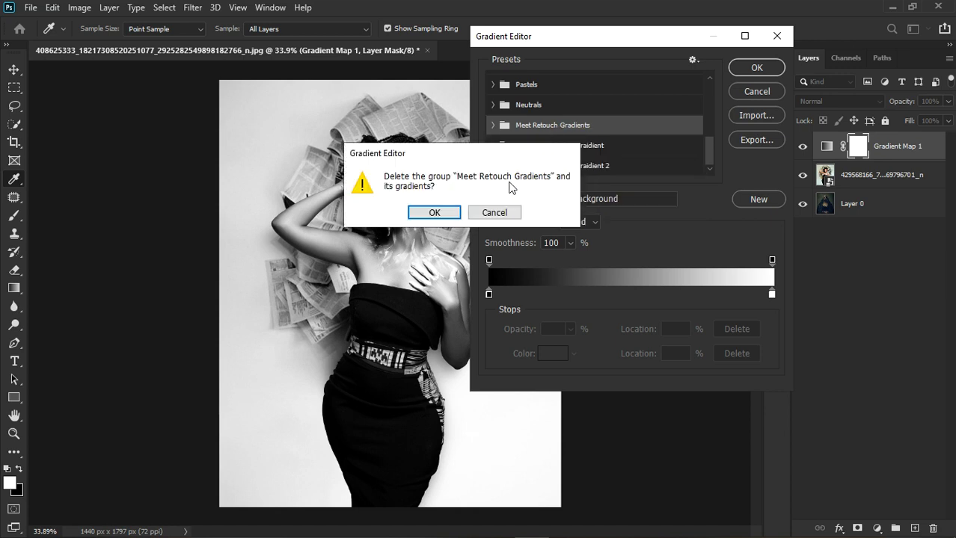
left_click(433, 212)
left_click(563, 153)
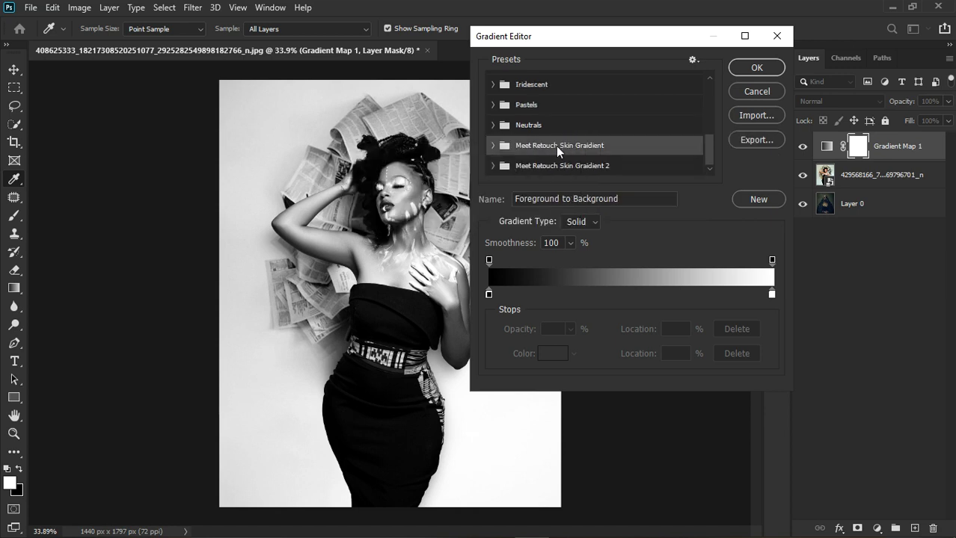
right_click(562, 151)
left_click(566, 203)
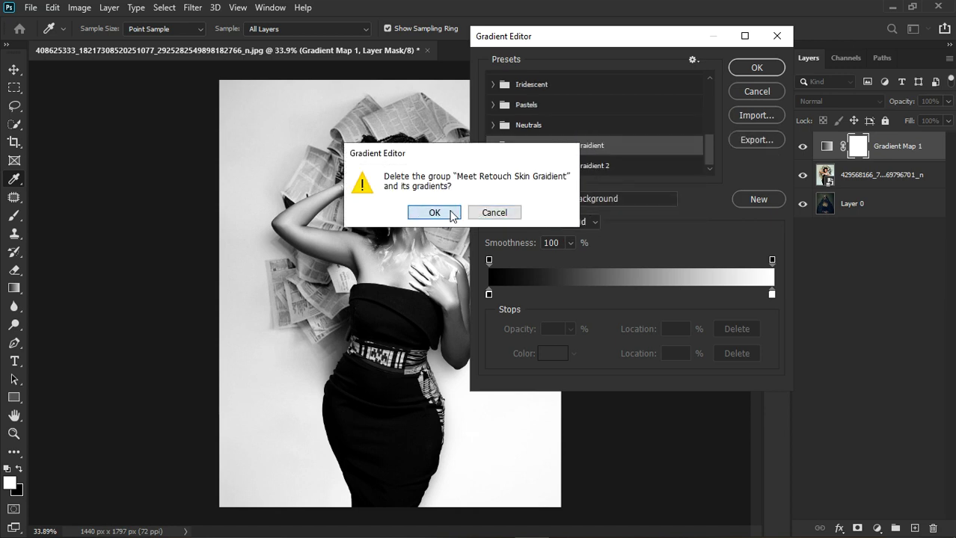
left_click(434, 212)
left_click(564, 166)
right_click(563, 167)
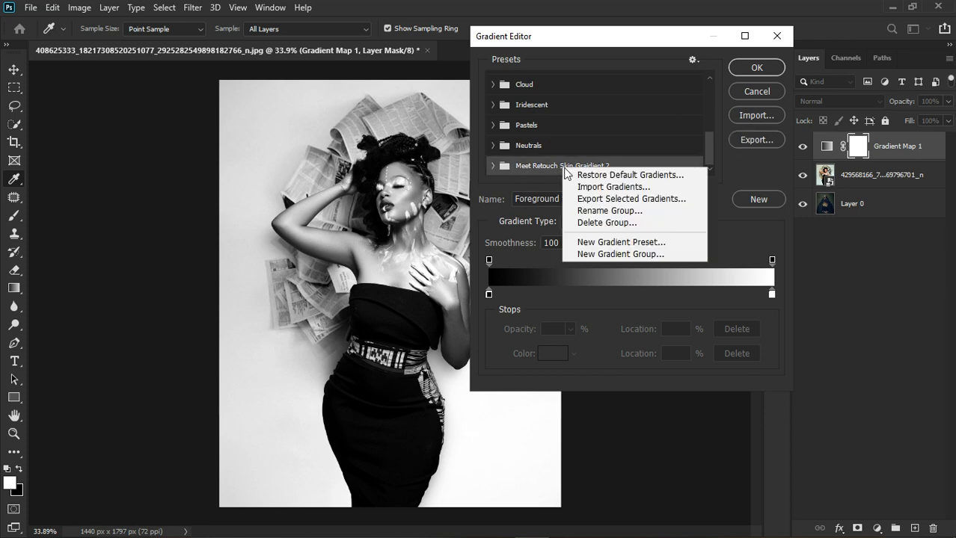
left_click(595, 223)
left_click(435, 213)
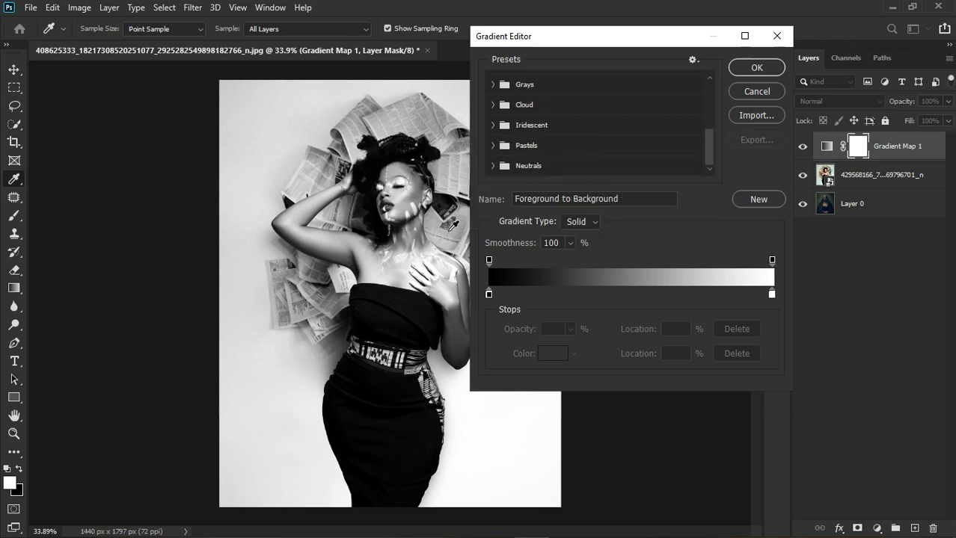
- Import Meet Retouch Skin Graidient.grd from the ALL MY EXTRACT folder
left_click(762, 117)
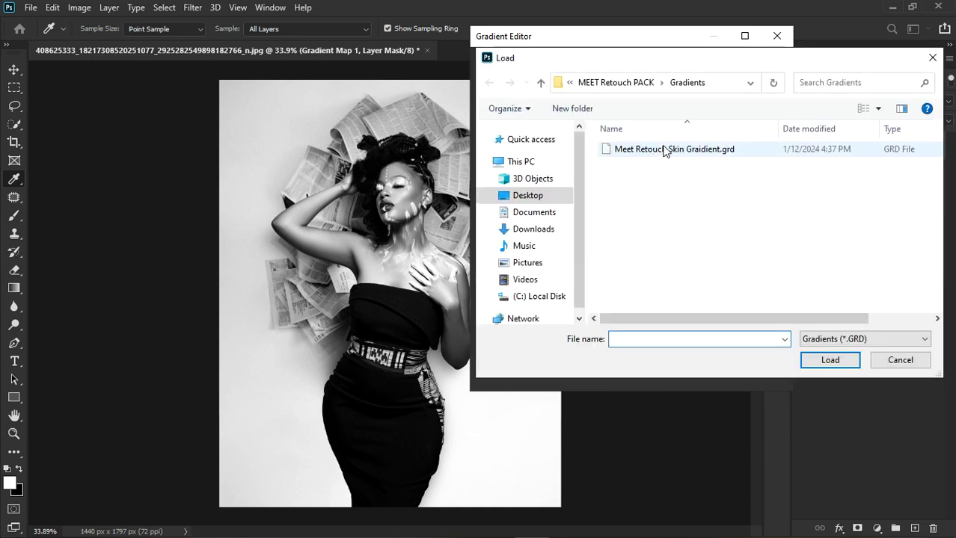
left_click(541, 82)
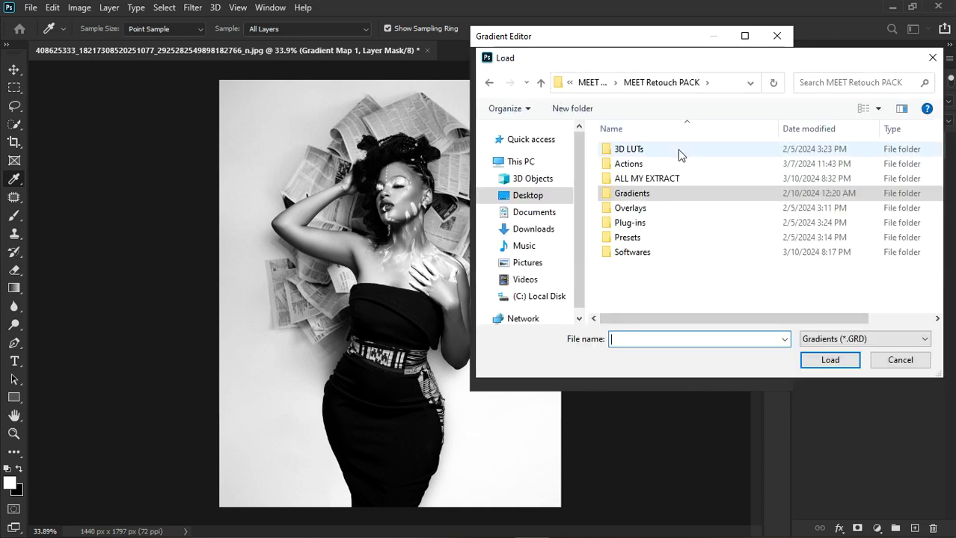
double_click(655, 181)
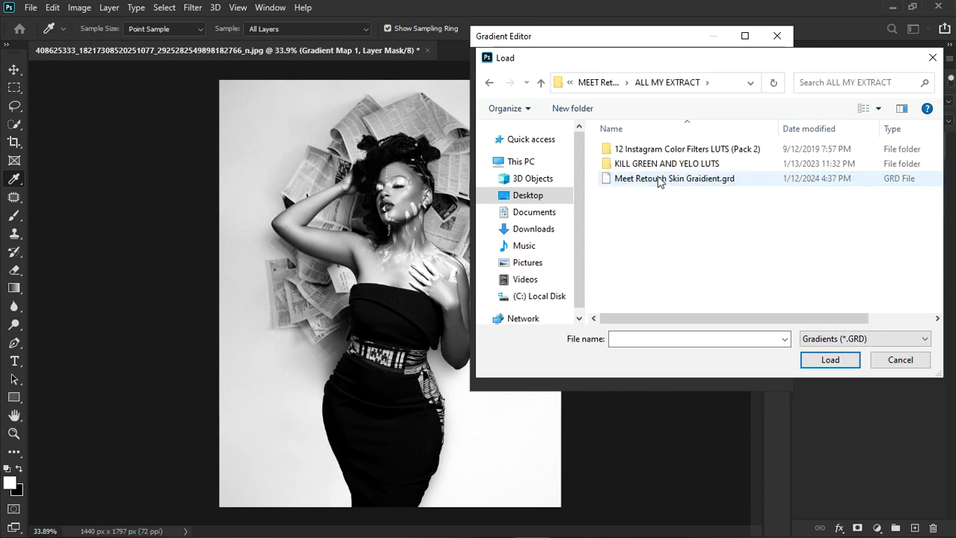
double_click(672, 183)
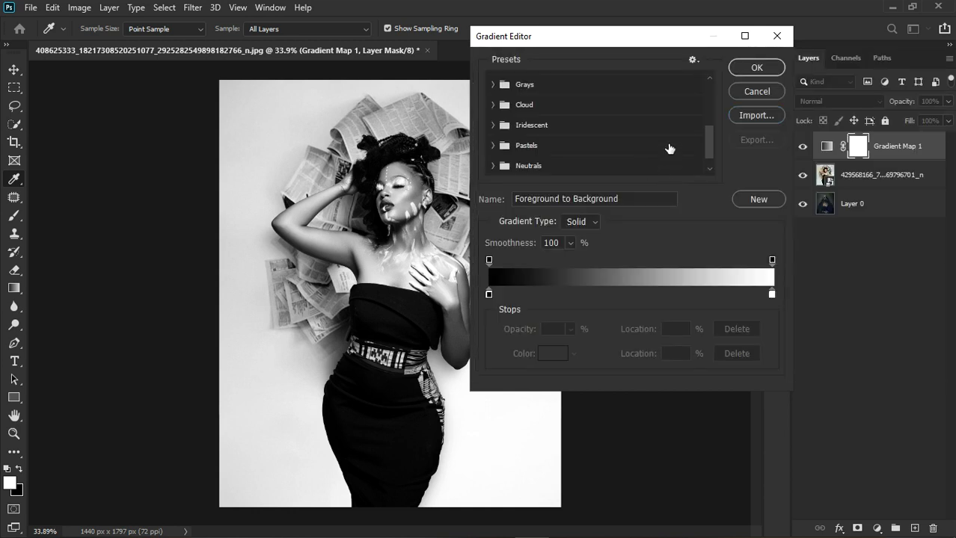
scroll(669, 148, "down", 1)
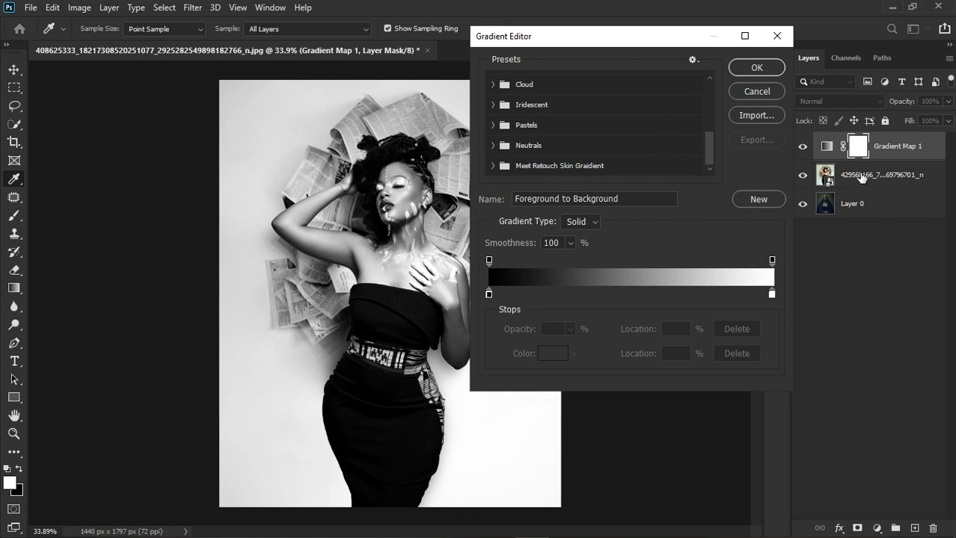
- Expand the Meet Retouch skin gradients and try brown swatches, settling on orange-brown
left_click(495, 166)
scroll(551, 166, "down", 1)
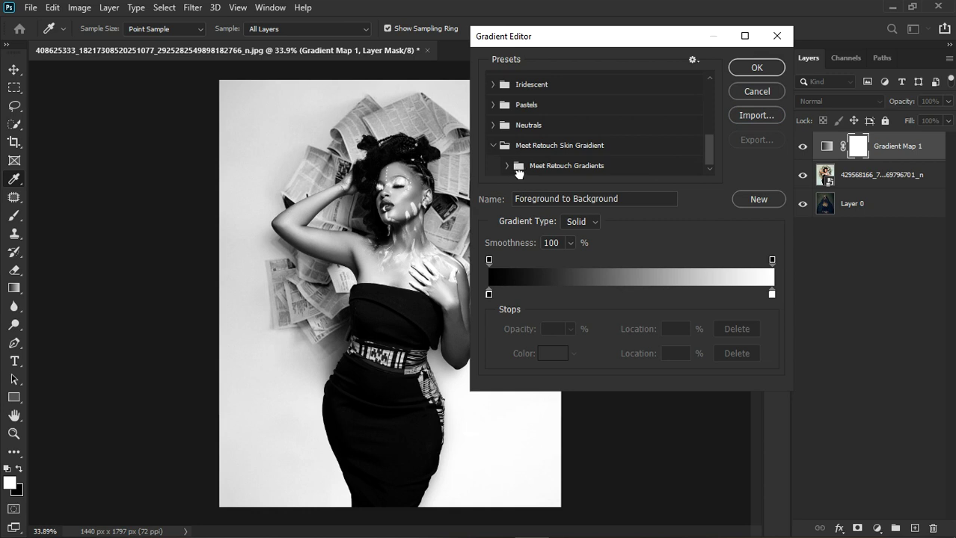
left_click(517, 169)
scroll(538, 174, "down", 5)
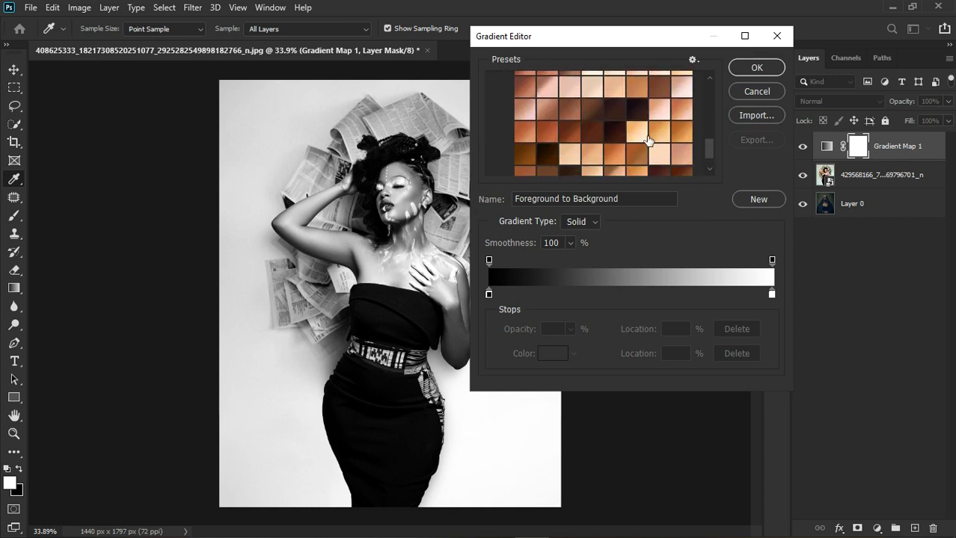
left_click(592, 133)
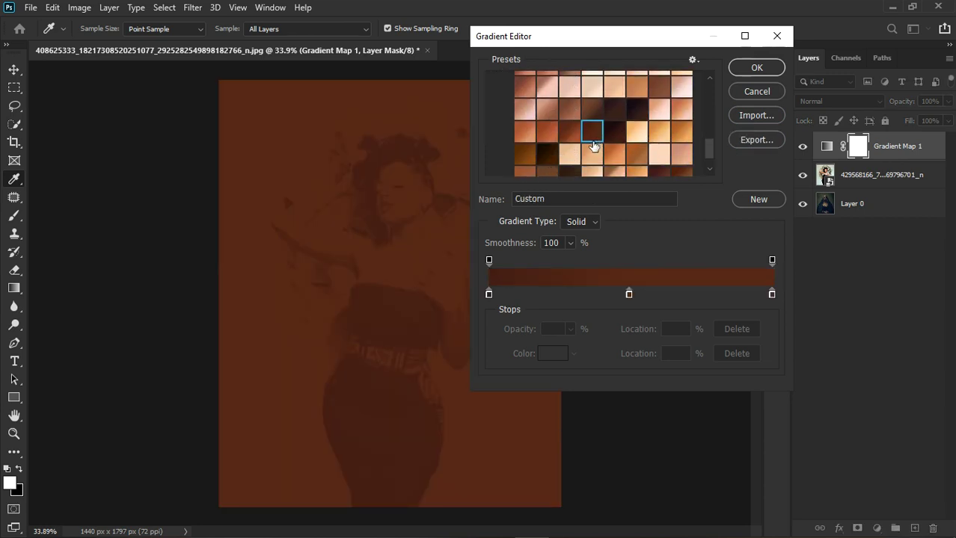
left_click(614, 110)
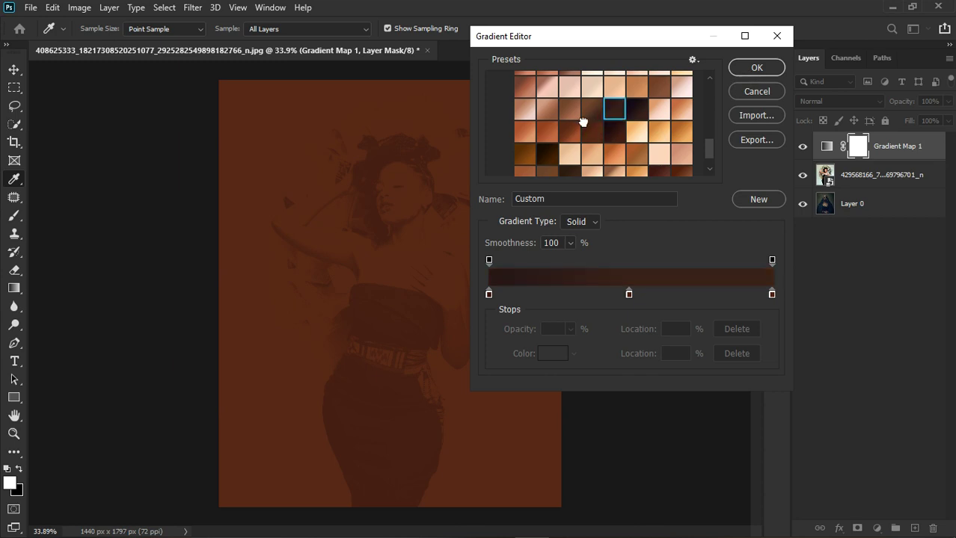
left_click(570, 112)
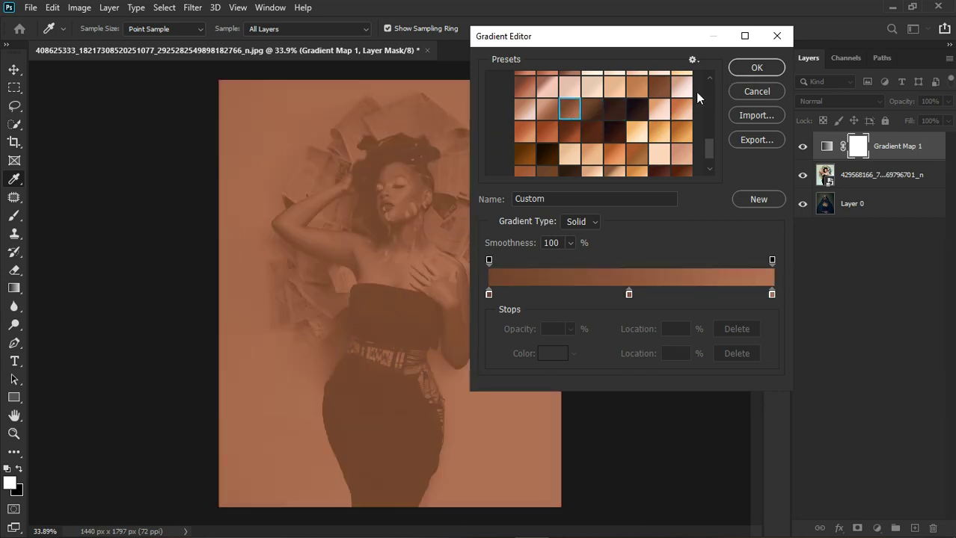
left_click(641, 156)
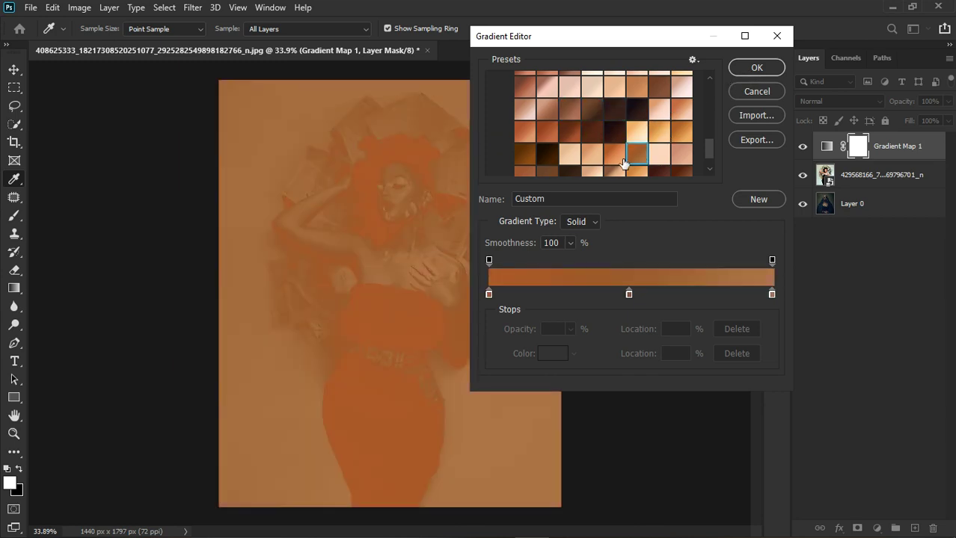
- Accept the orange-brown gradient and close the Gradient Map properties
left_click(752, 68)
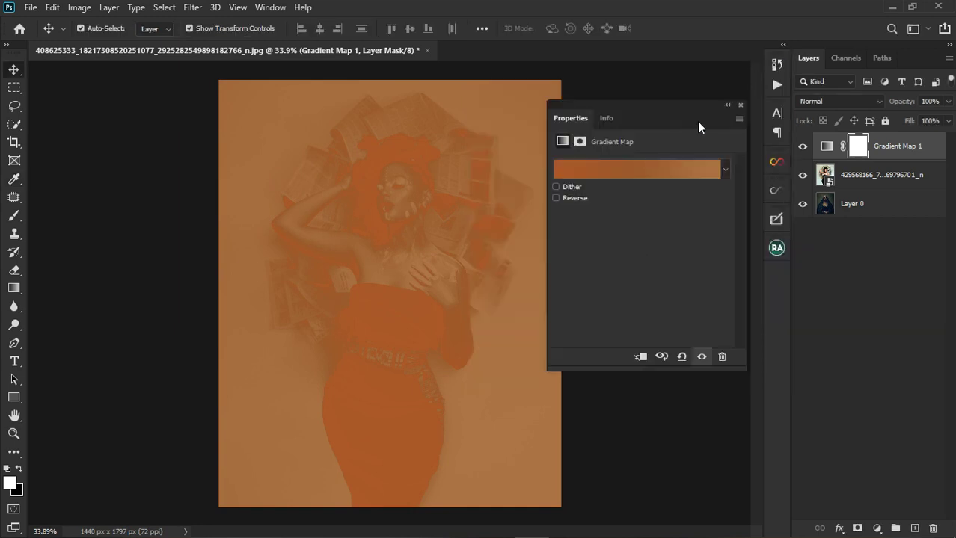
left_click(740, 106)
scroll(441, 299, "down", 3)
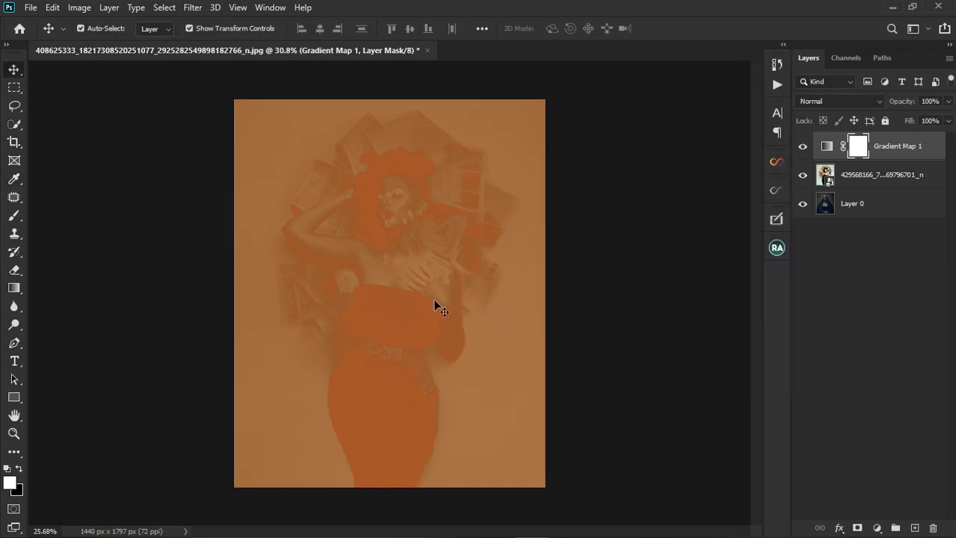
scroll(432, 302, "up", 2)
scroll(435, 308, "up", 1)
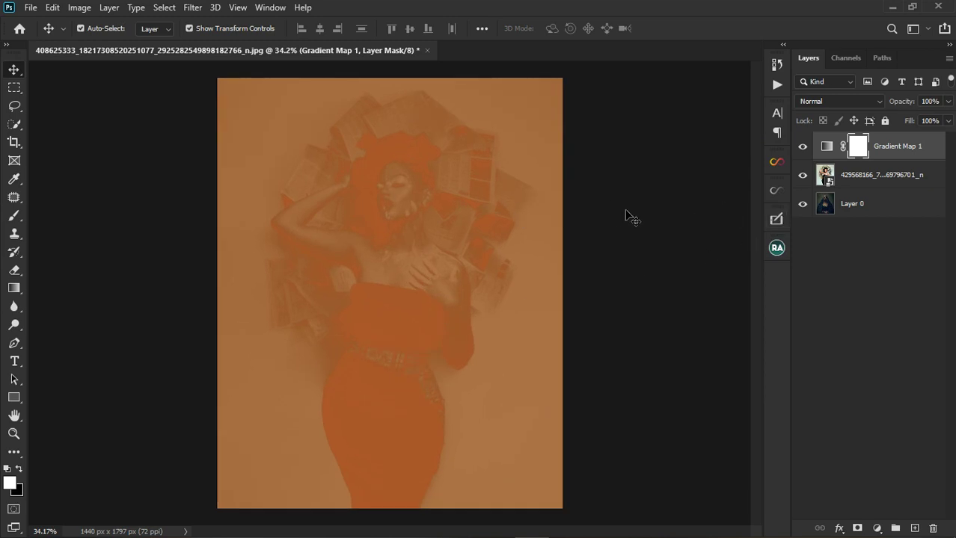
- Set Gradient Map 1 to Soft Light blend mode and invert its mask to black
left_click(836, 102)
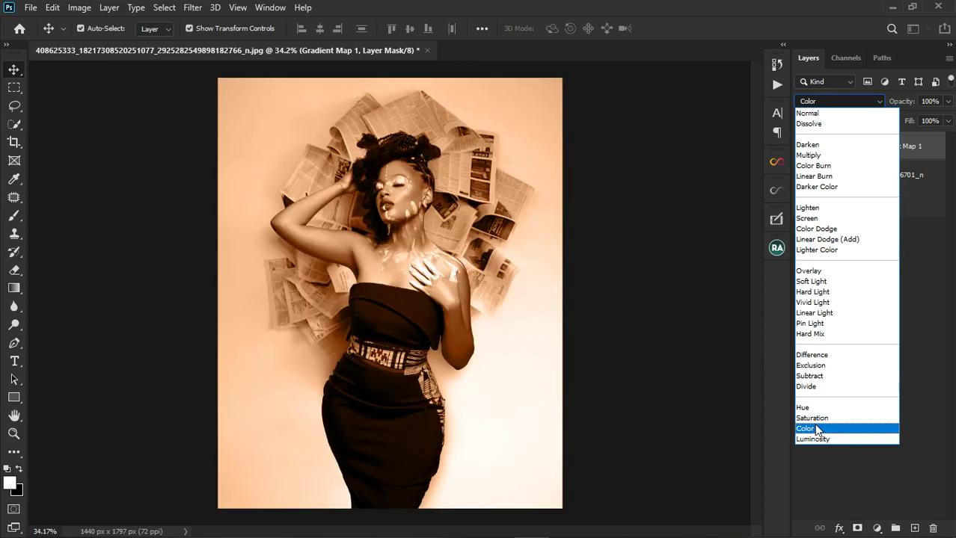
left_click(815, 282)
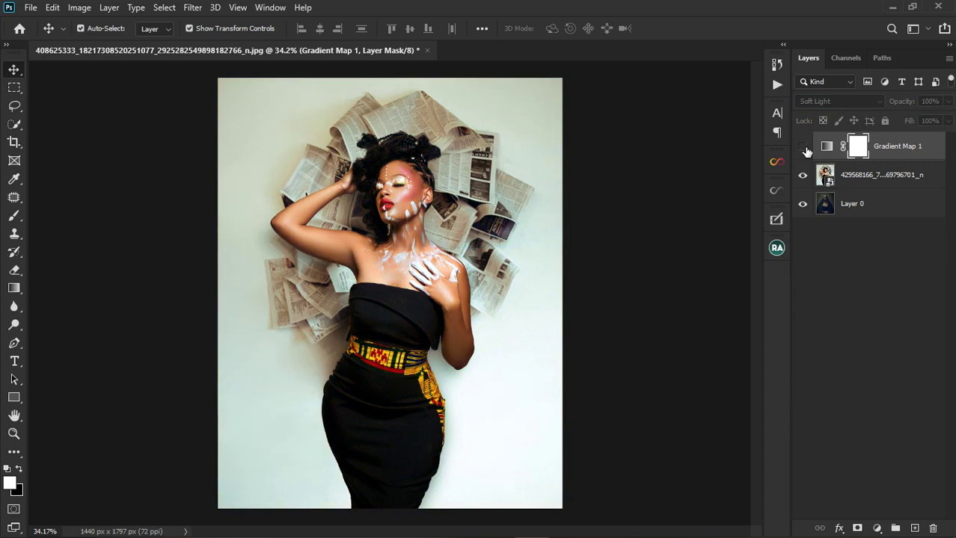
left_click(805, 148)
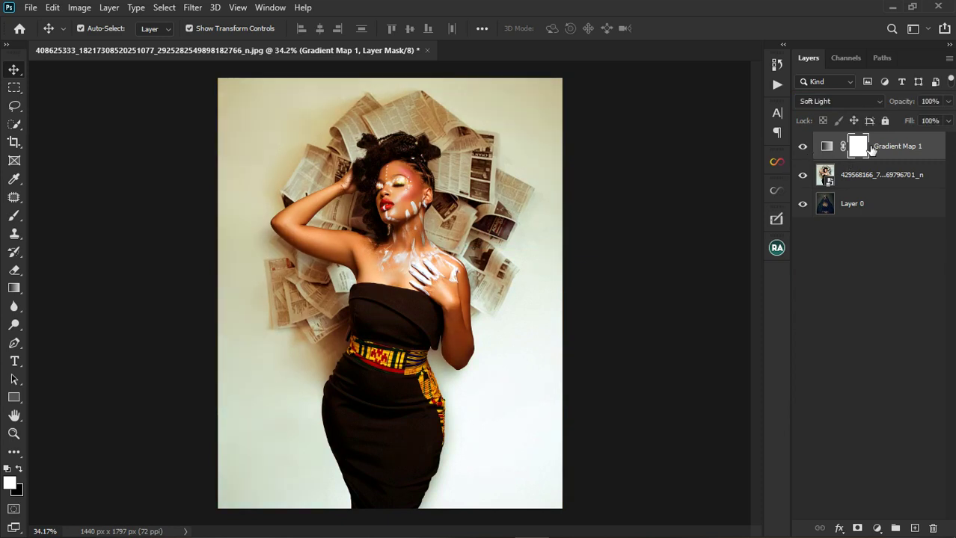
key("ctrl+i")
- With the Brush tool, paint white on the mask over the cheek, chin, forearm, shoulder and chest
left_click(14, 216)
scroll(410, 198, "up", 1)
scroll(410, 198, "up", 1)
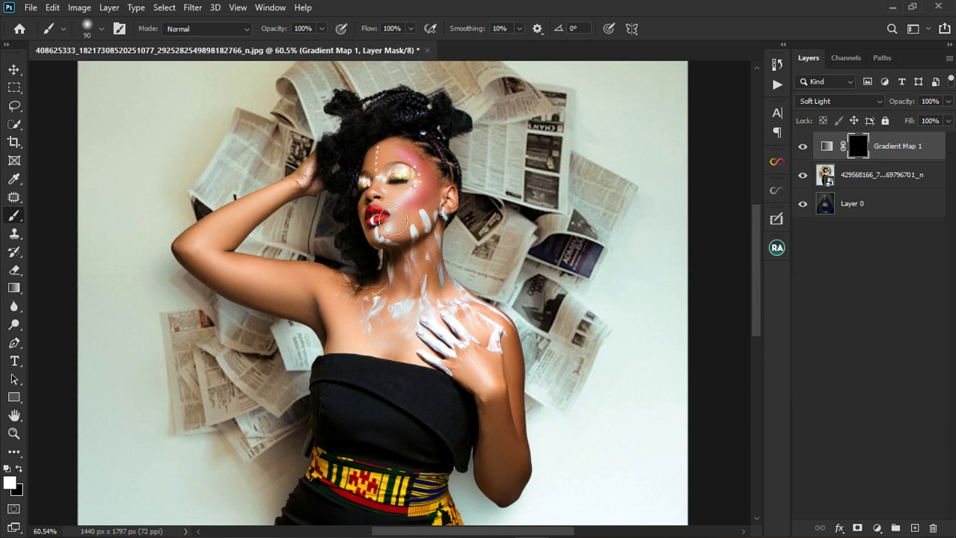
mouse_move(392, 221)
left_mouse_down()
mouse_move(395, 175)
mouse_move(399, 217)
mouse_move(438, 210)
mouse_move(391, 224)
mouse_move(407, 303)
mouse_move(430, 268)
mouse_move(455, 284)
mouse_move(434, 331)
mouse_move(411, 343)
mouse_move(371, 353)
mouse_move(328, 309)
mouse_move(239, 287)
mouse_move(221, 263)
mouse_move(338, 190)
mouse_move(213, 252)
mouse_move(220, 283)
mouse_move(360, 362)
mouse_move(391, 353)
mouse_move(461, 374)
mouse_move(471, 345)
mouse_move(496, 373)
mouse_move(519, 448)
mouse_move(522, 514)
mouse_move(504, 470)
left_mouse_up()
mouse_move(519, 382)
left_mouse_down()
mouse_move(522, 480)
mouse_move(518, 343)
mouse_move(495, 339)
mouse_move(508, 386)
mouse_move(387, 353)
mouse_move(424, 297)
left_mouse_up()
scroll(424, 258, "down", 2)
scroll(424, 256, "down", 2)
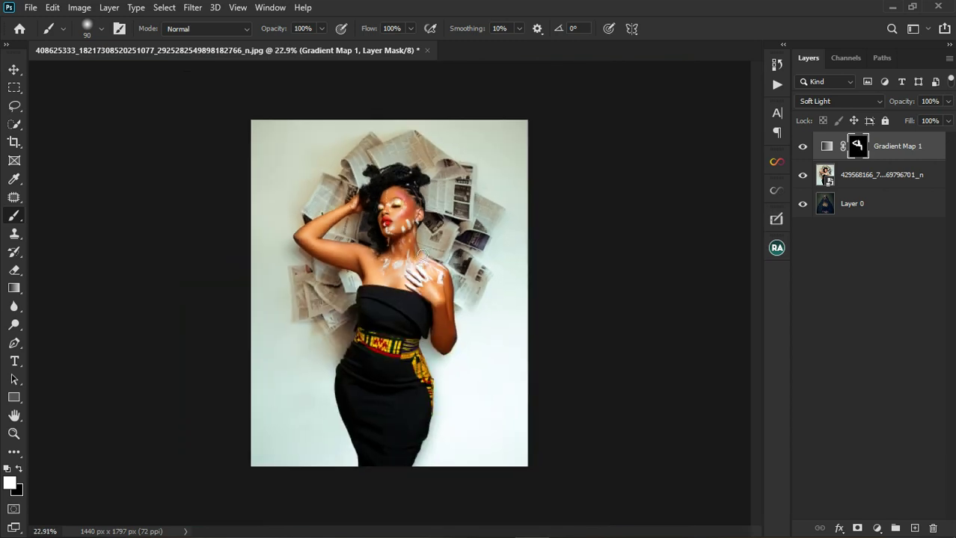
scroll(424, 256, "up", 4)
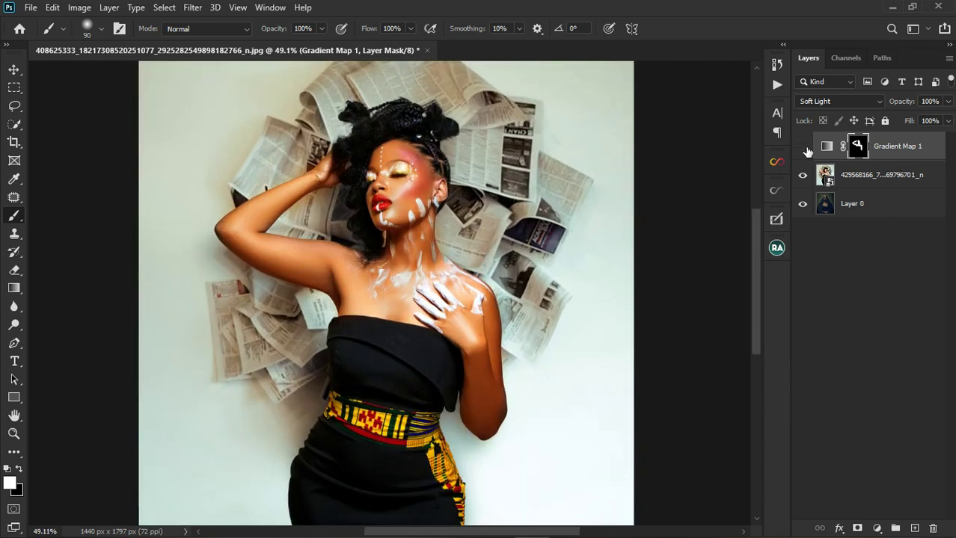
- Compare the image with Gradient Map 1 hidden and shown, and bring up its Gradient Editor
left_click(804, 148)
left_click(804, 148)
double_click(826, 146)
left_click(613, 171)
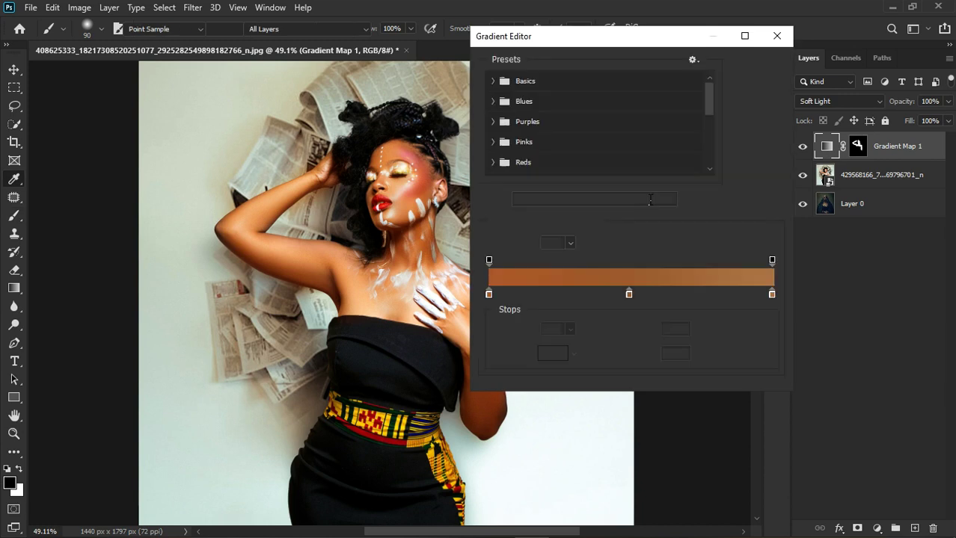
- Apply a peach skin-tone preset from the Meet Retouch Gradients folder and close Properties
scroll(624, 143, "down", 5)
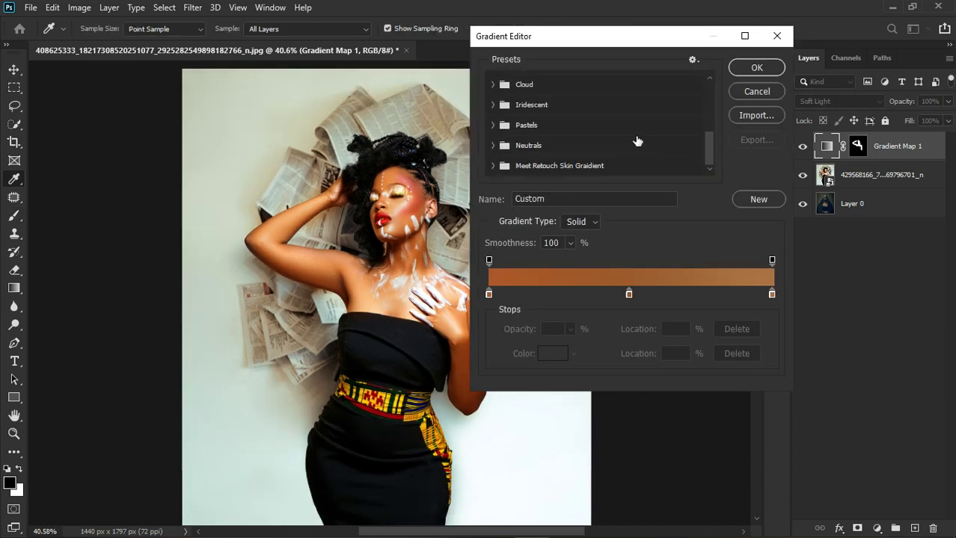
scroll(560, 167, "down", 1)
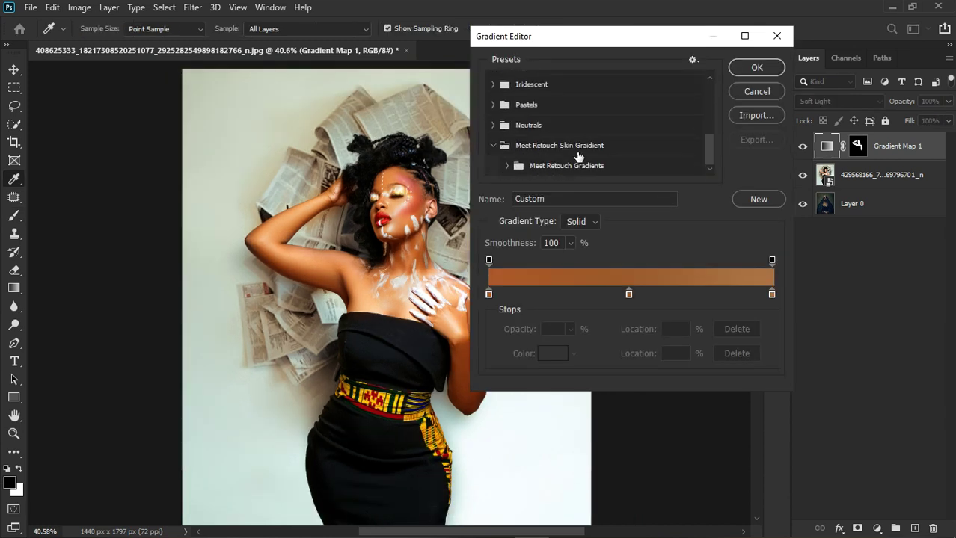
left_click(576, 168)
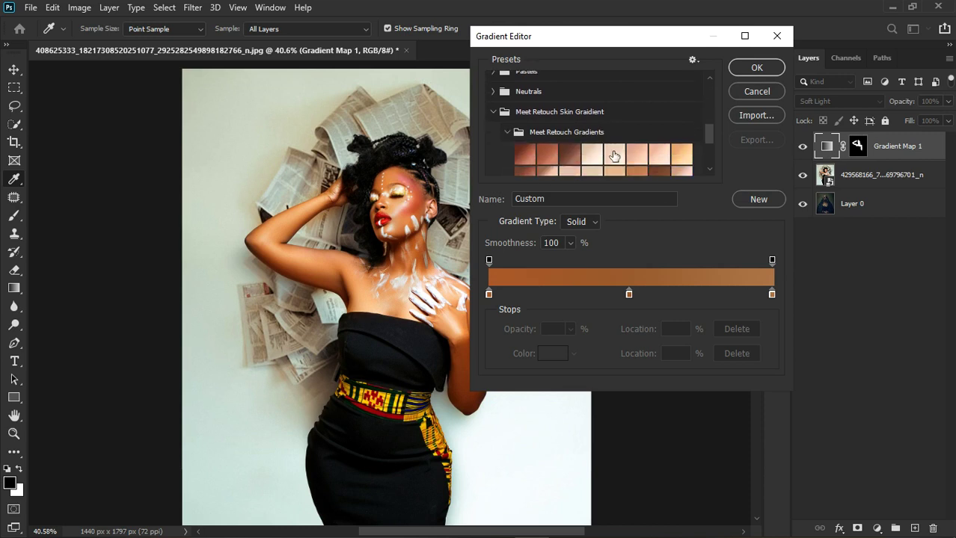
scroll(577, 142, "down", 3)
left_click(576, 124)
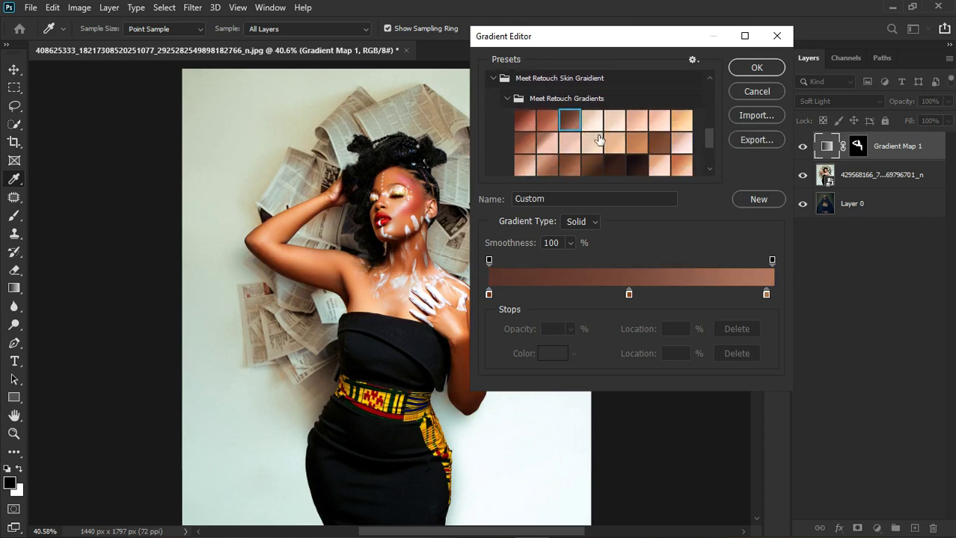
left_click(598, 140)
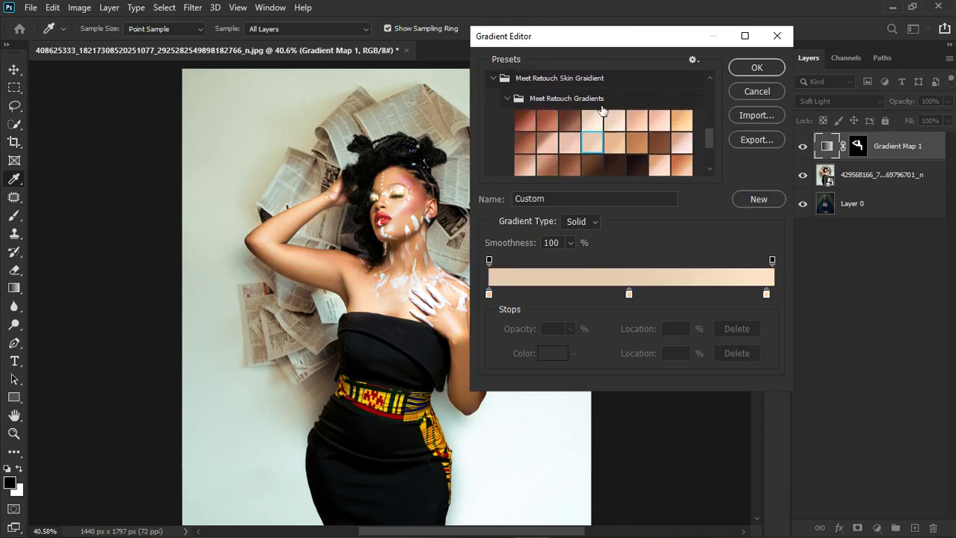
mouse_move(606, 43)
left_mouse_down()
mouse_move(723, 48)
mouse_move(612, 52)
left_mouse_up()
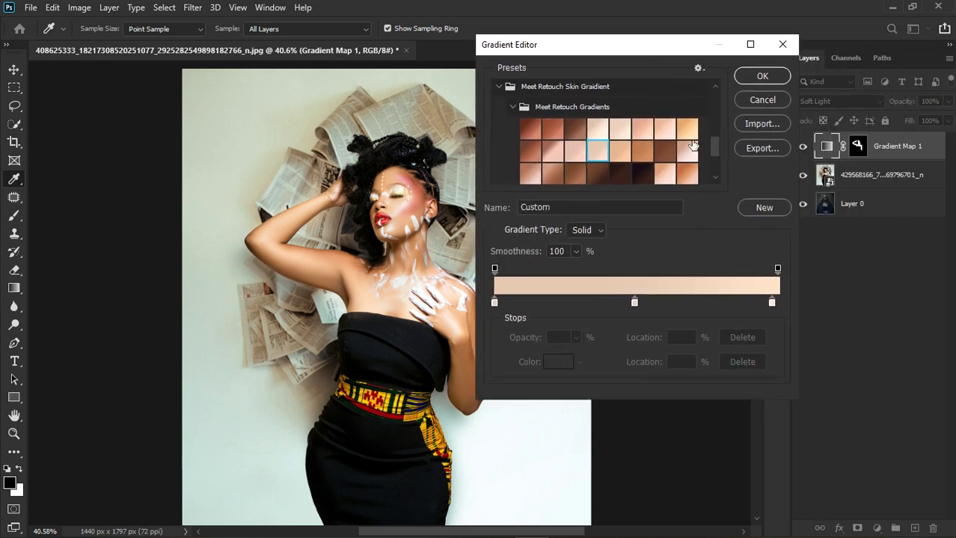
left_click(621, 151)
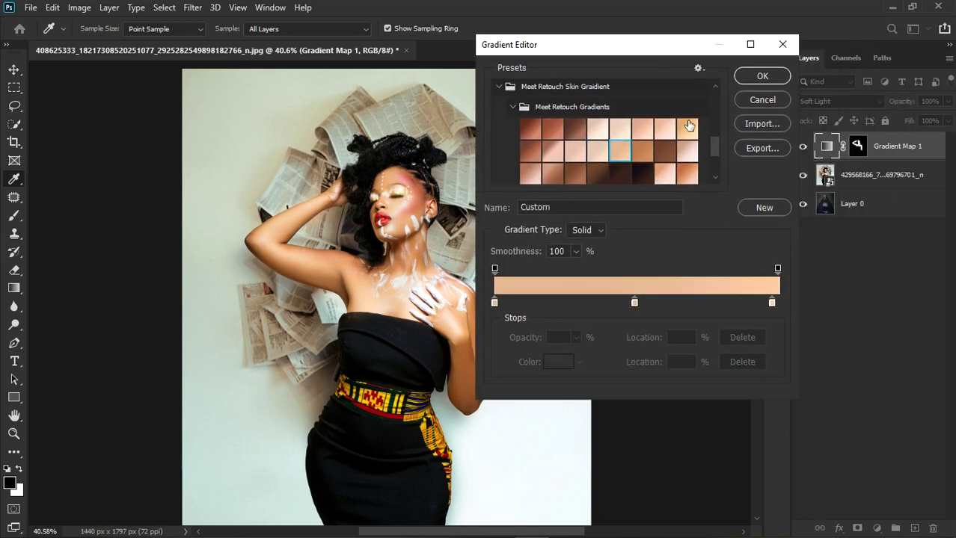
left_click(756, 79)
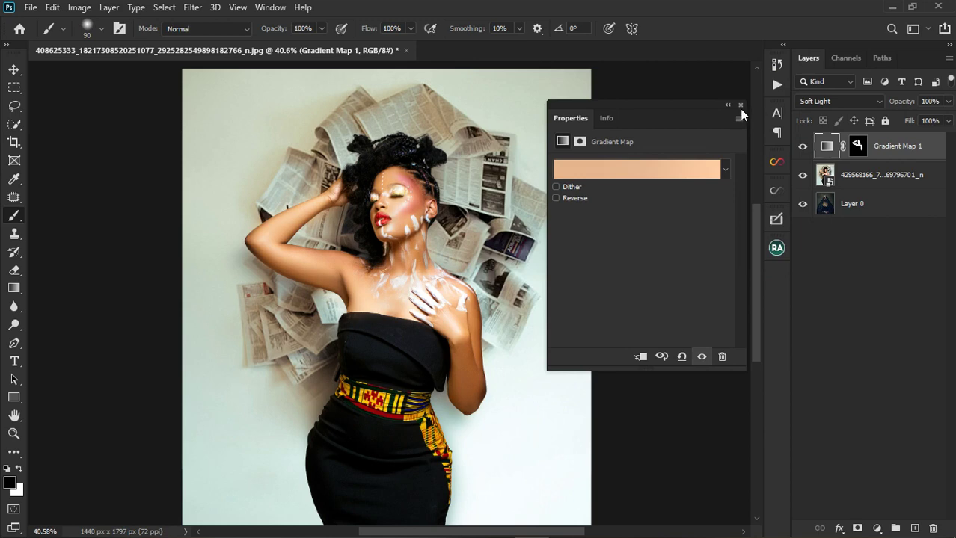
left_click(741, 105)
scroll(428, 353, "down", 1)
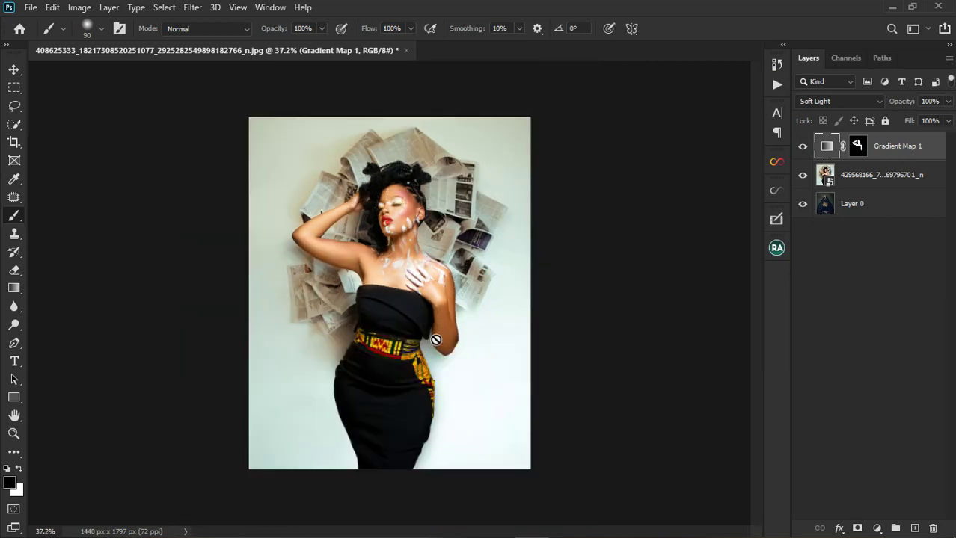
scroll(438, 341, "up", 3)
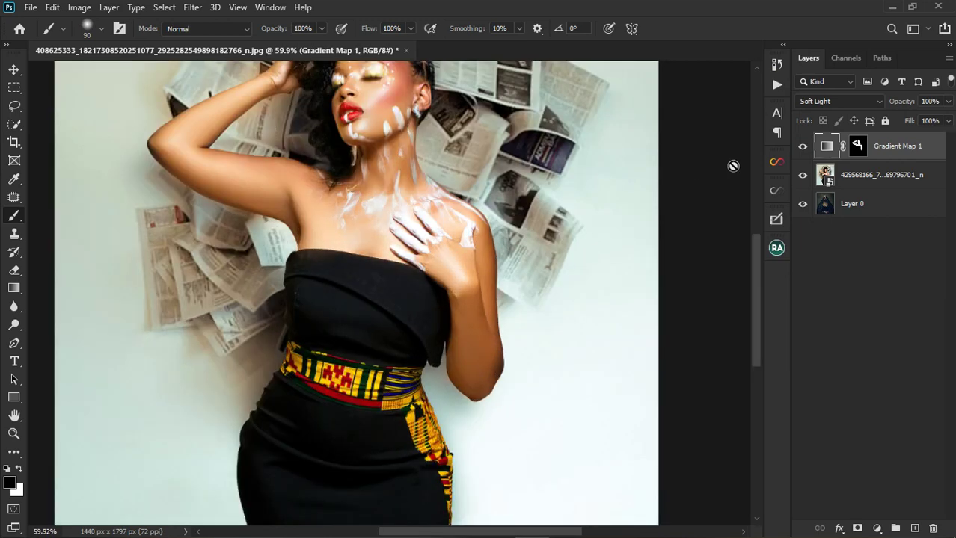
left_click(804, 148)
left_click(804, 148)
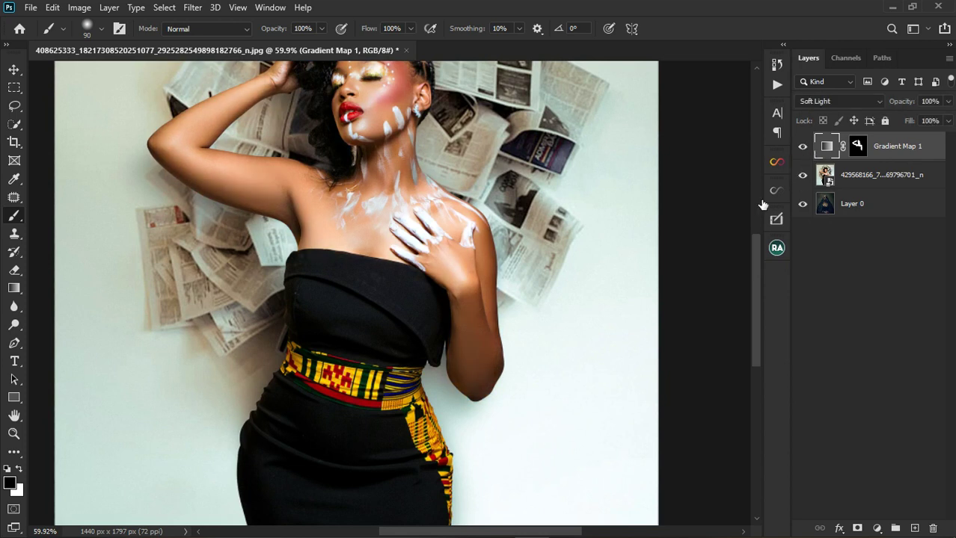
scroll(482, 302, "down", 1)
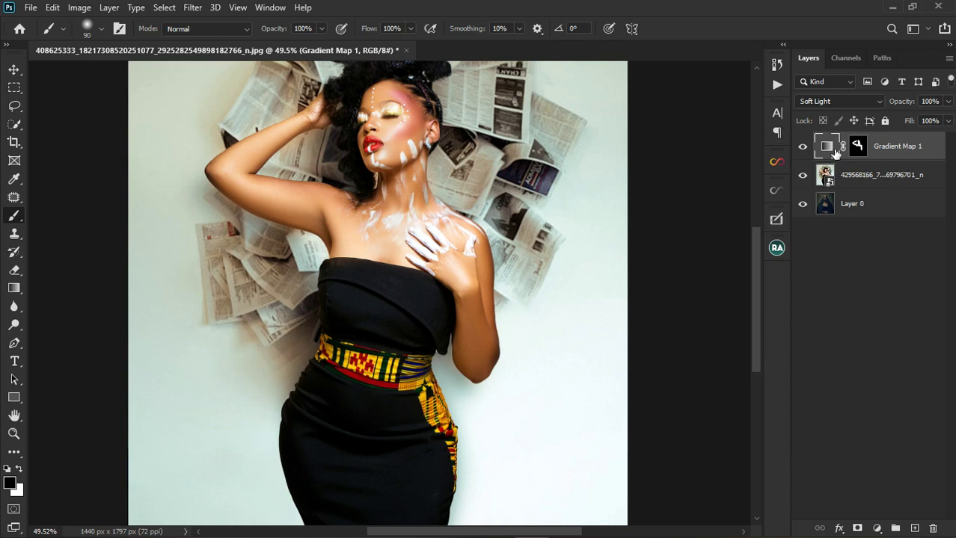
double_click(835, 152)
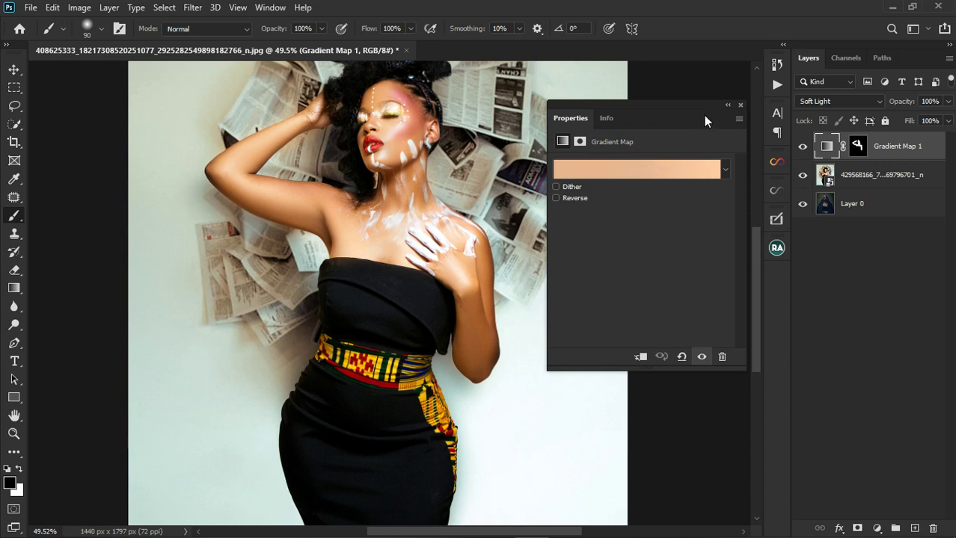
left_click(739, 107)
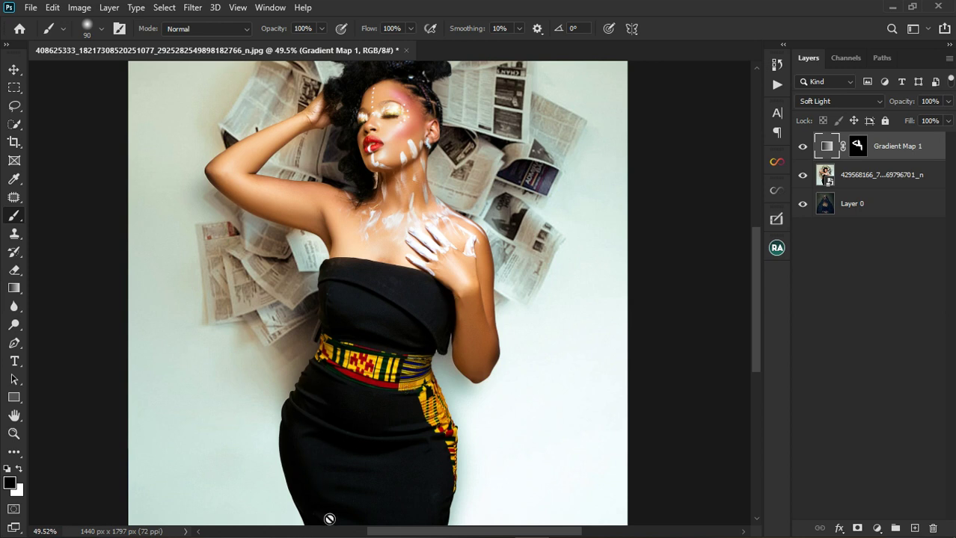
left_click(193, 525)
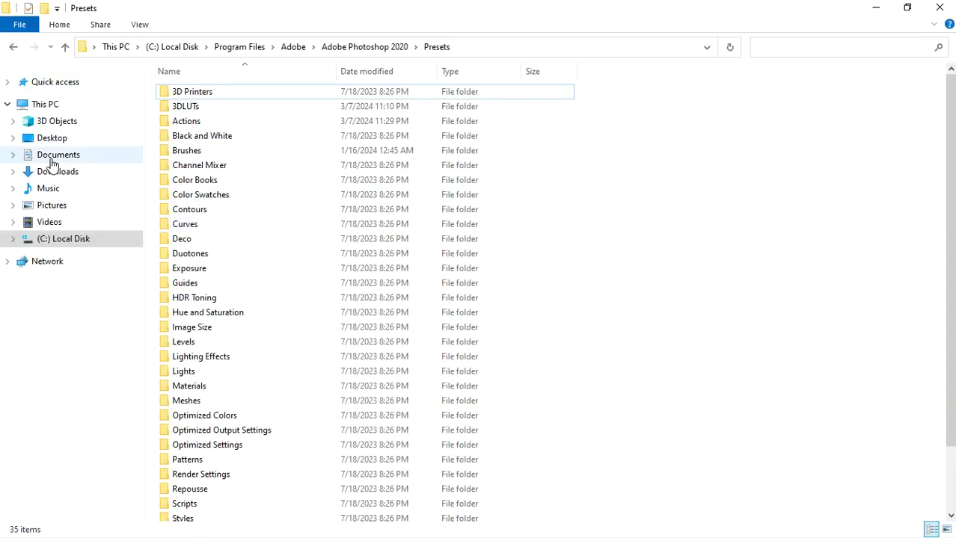
- Browse Desktop > MEET RETOUCH > MEET Retouch PACK > Actions and open the Complete Skin Retouching Action Set 8 archive
left_click(57, 142)
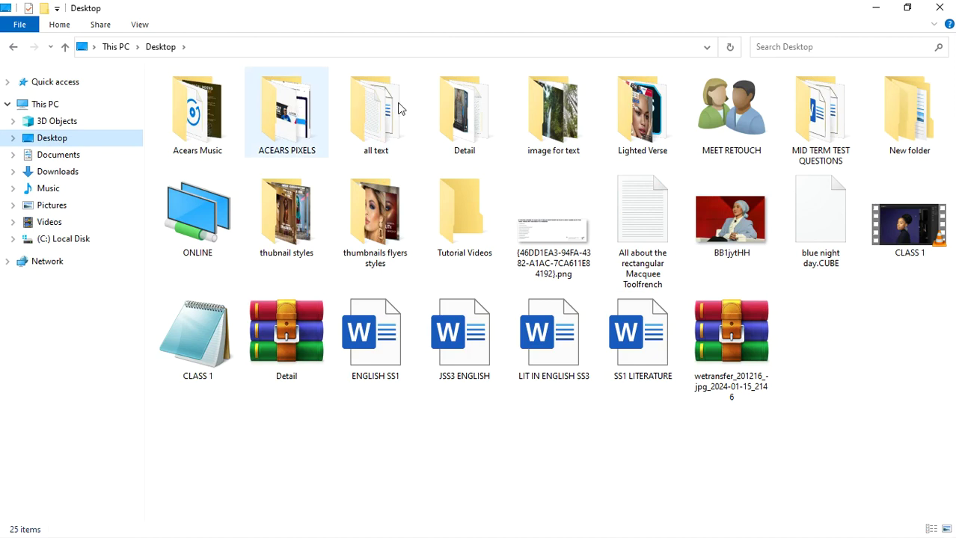
left_click(759, 105)
double_click(759, 108)
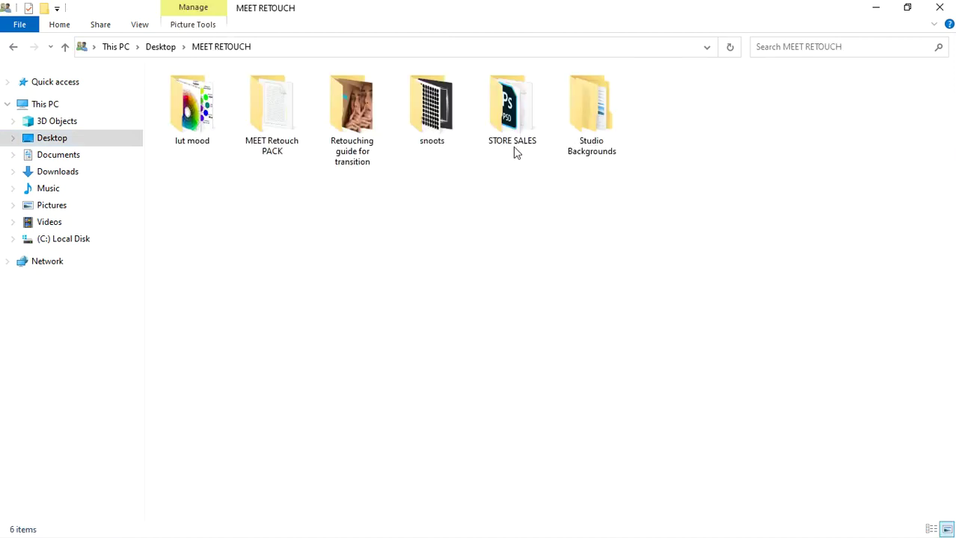
double_click(268, 122)
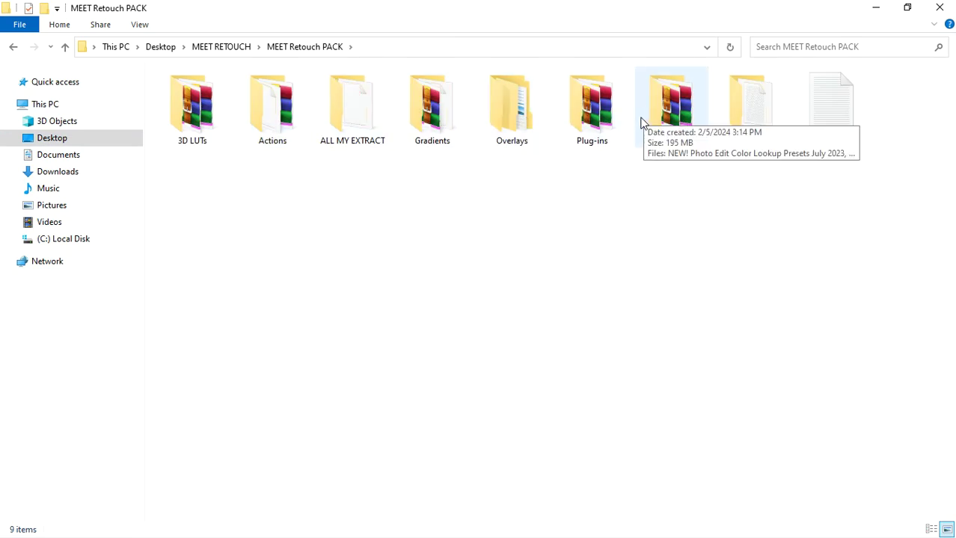
double_click(267, 108)
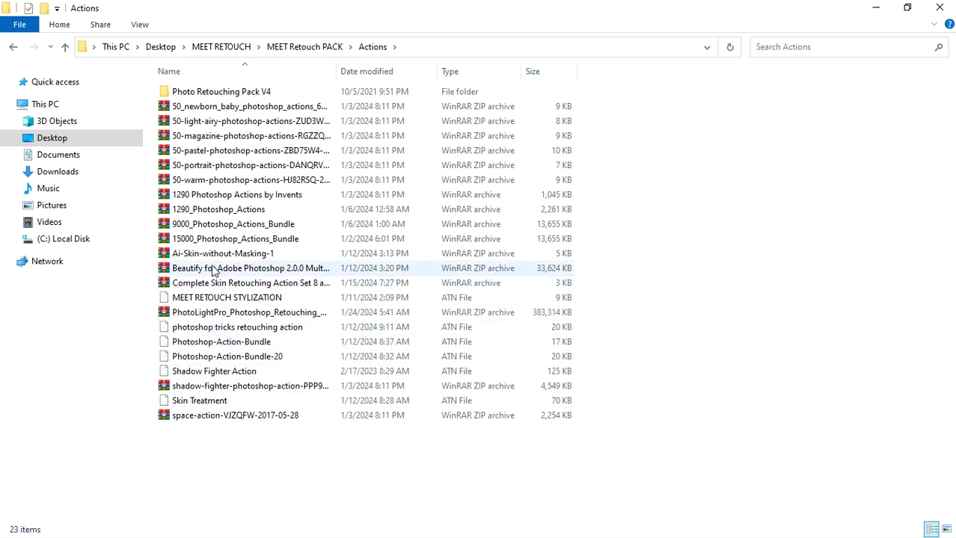
double_click(220, 288)
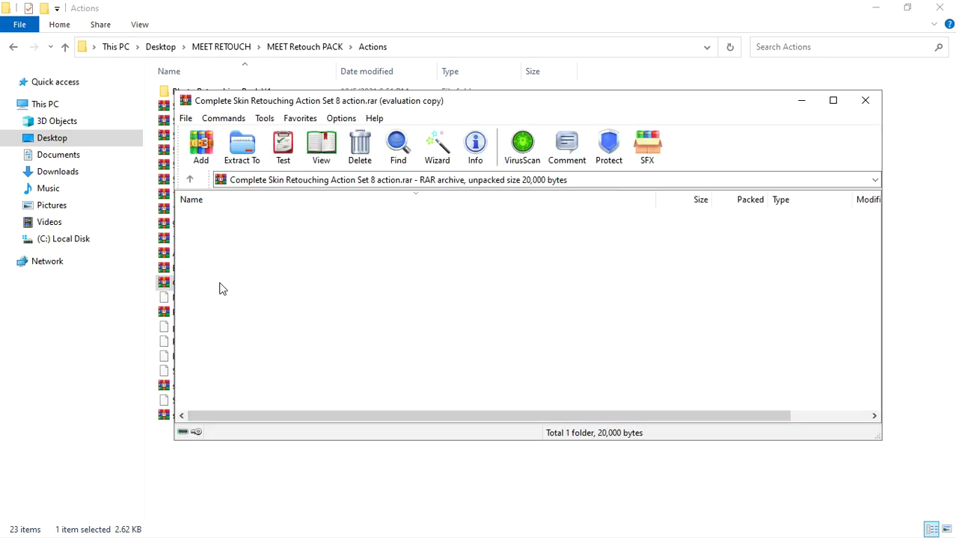
- Locate EB-Complete Skin Retouch Action Pack.atn in the archive's main file folder, then close WinRAR
left_click(643, 217)
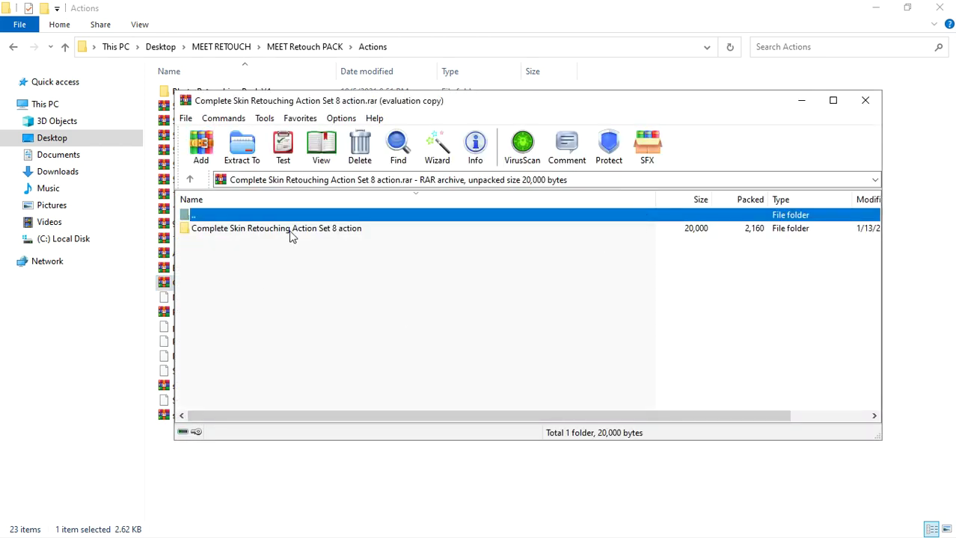
double_click(260, 231)
double_click(240, 229)
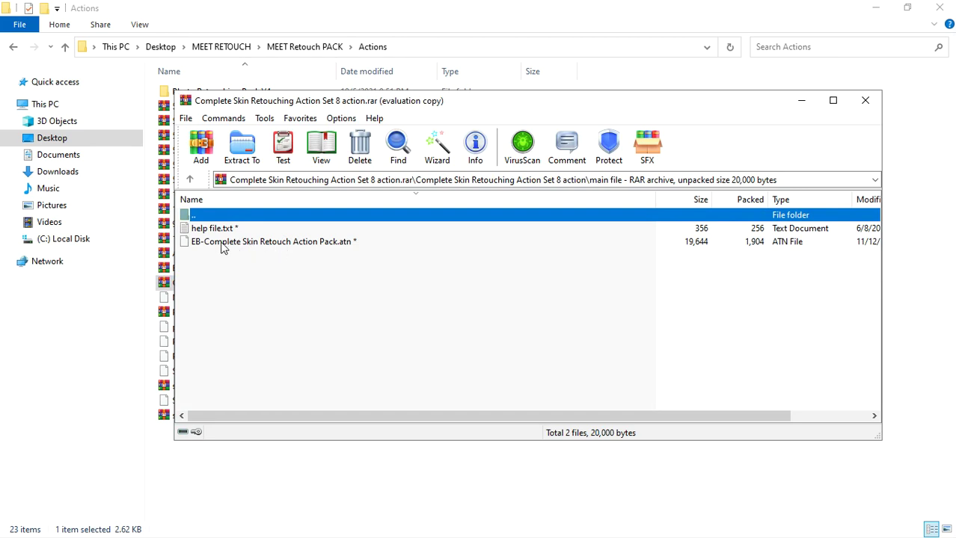
left_click(298, 243)
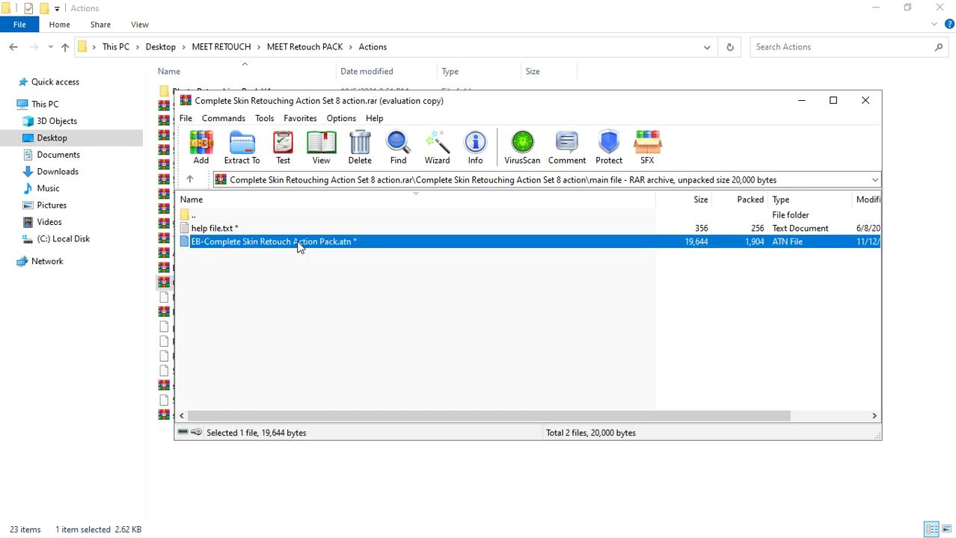
left_click(869, 104)
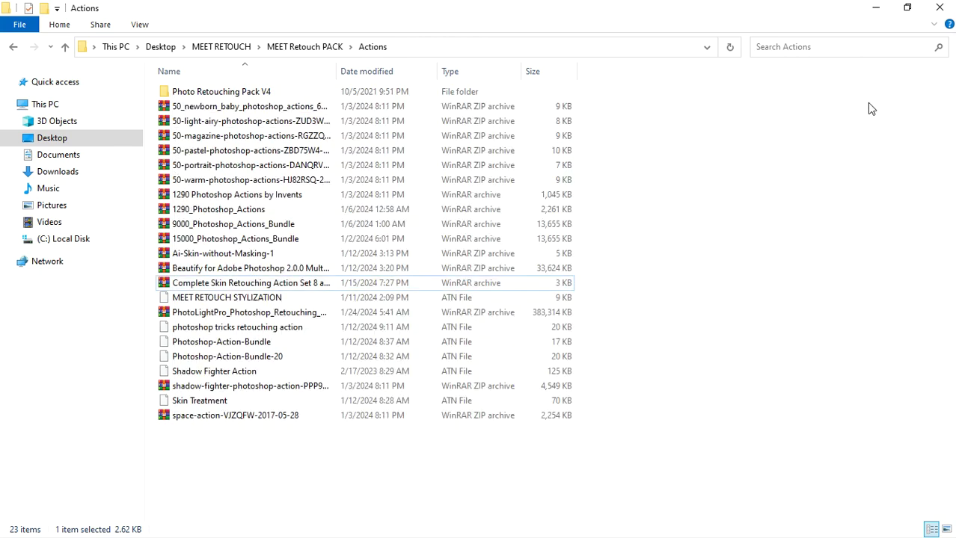
- Return File Explorer to the MEET Retouch PACK folder and select ALL MY EXTRACT
left_click(873, 8)
left_click(807, 101)
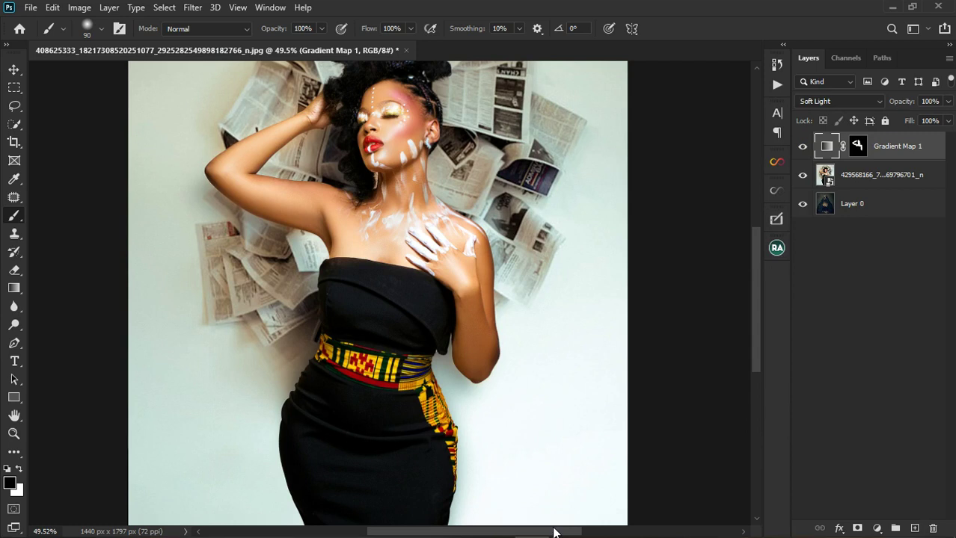
key("super")
mouse_move(527, 528)
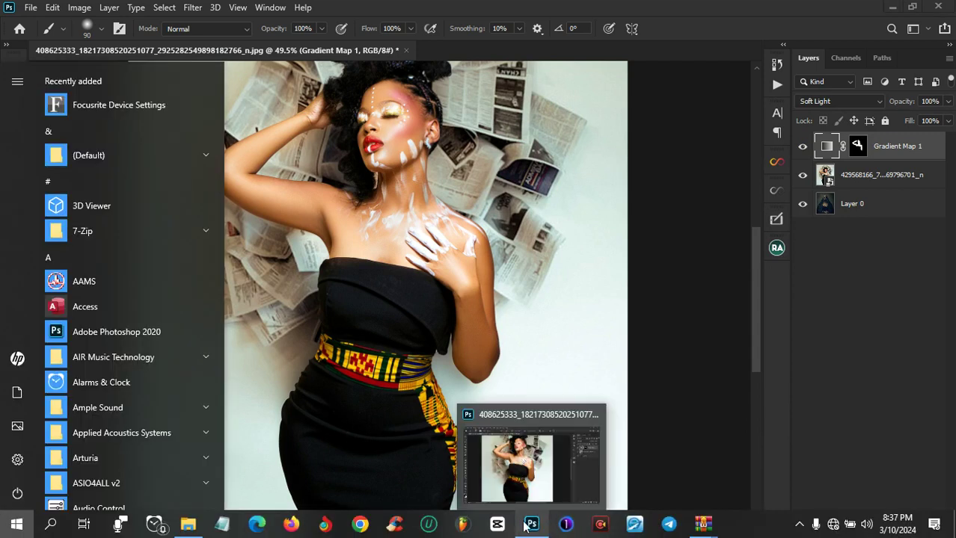
left_click(187, 524)
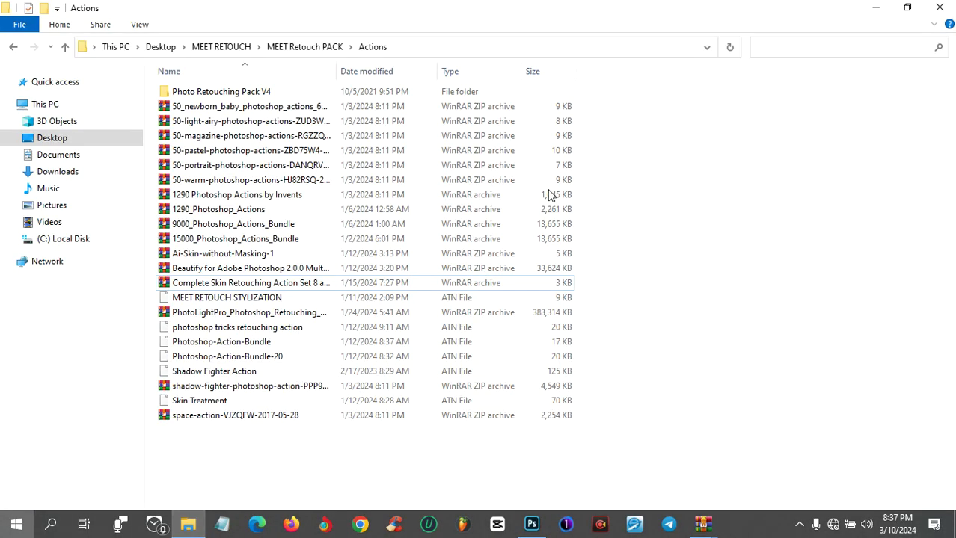
left_click(11, 48)
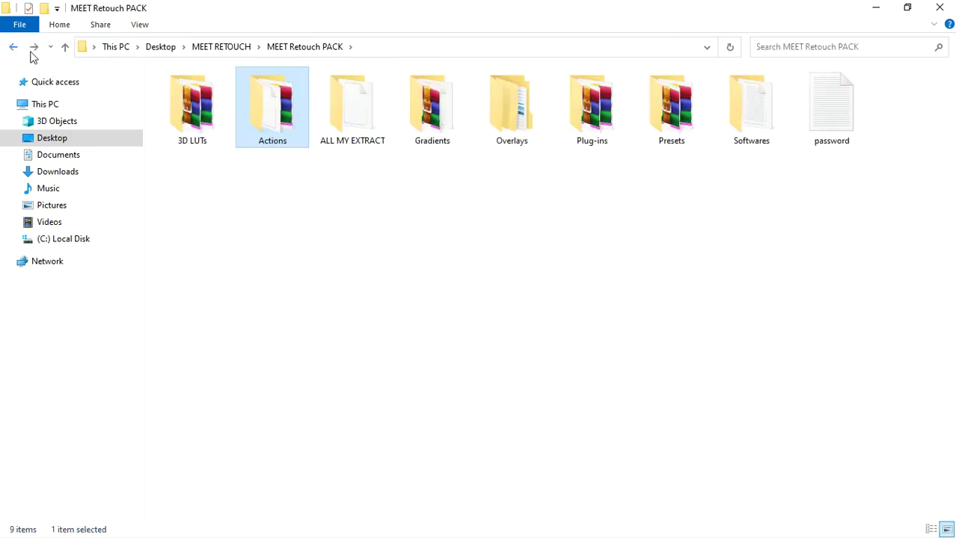
left_click(352, 113)
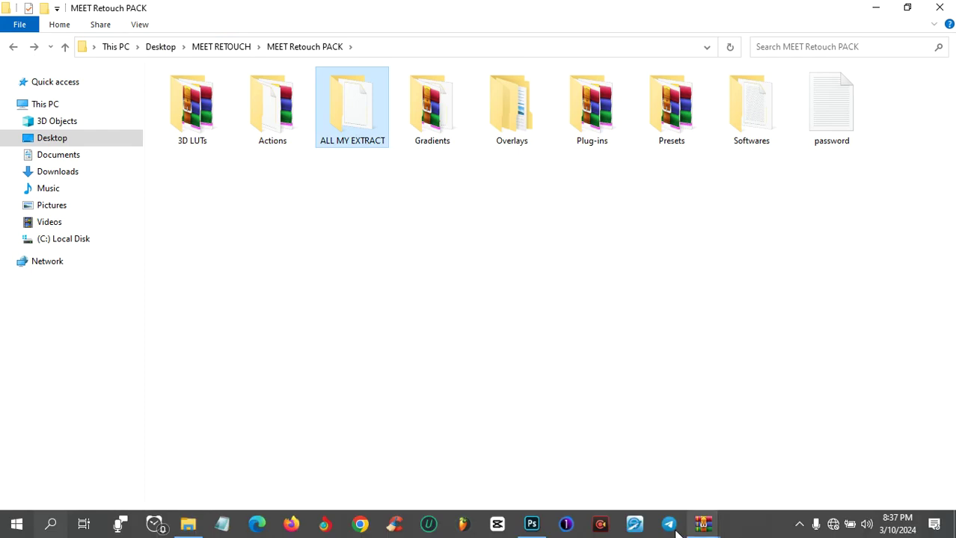
key("super")
- Drag the archive's main file folder into ALL MY EXTRACT, enter the archive password, and close WinRAR
mouse_move(701, 525)
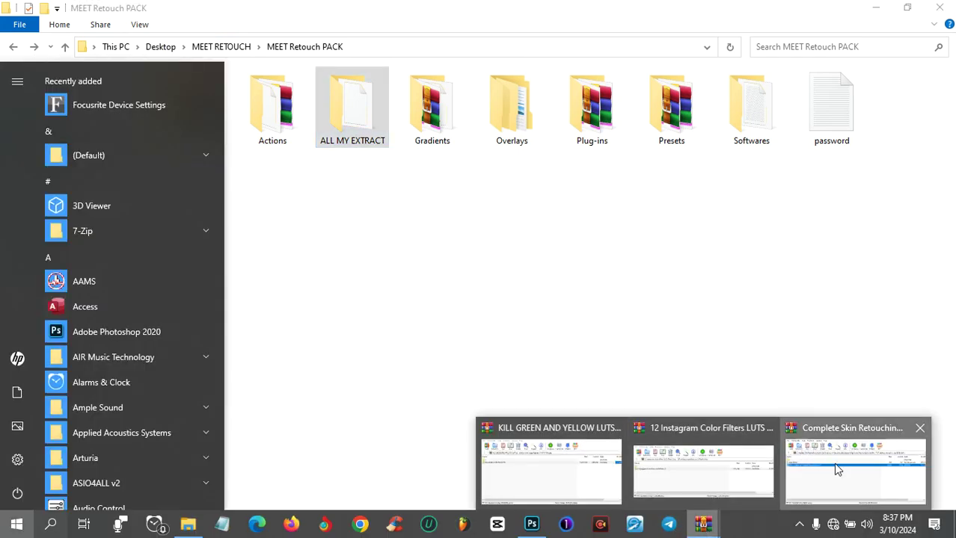
left_click(808, 445)
left_click(190, 180)
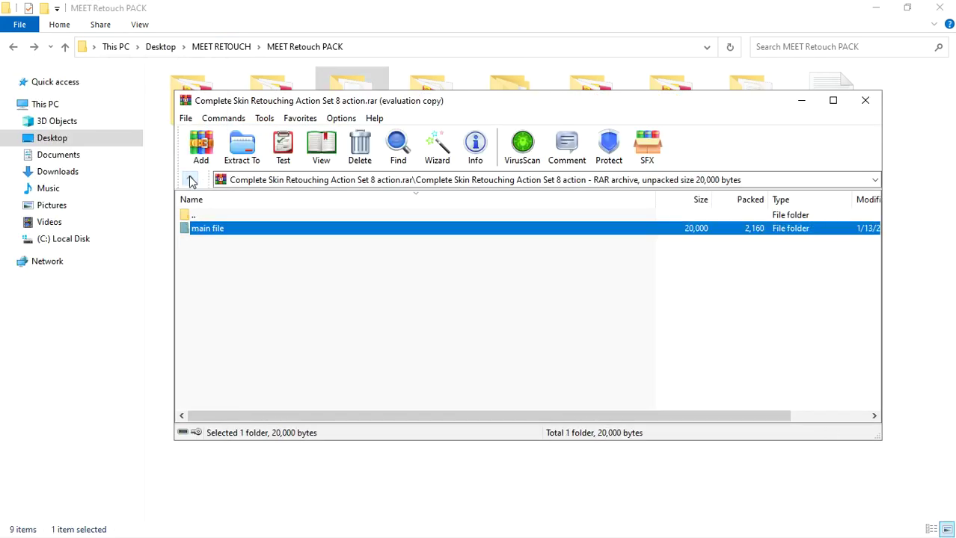
left_click_drag(523, 102, 500, 211)
left_click_drag(267, 339, 345, 101)
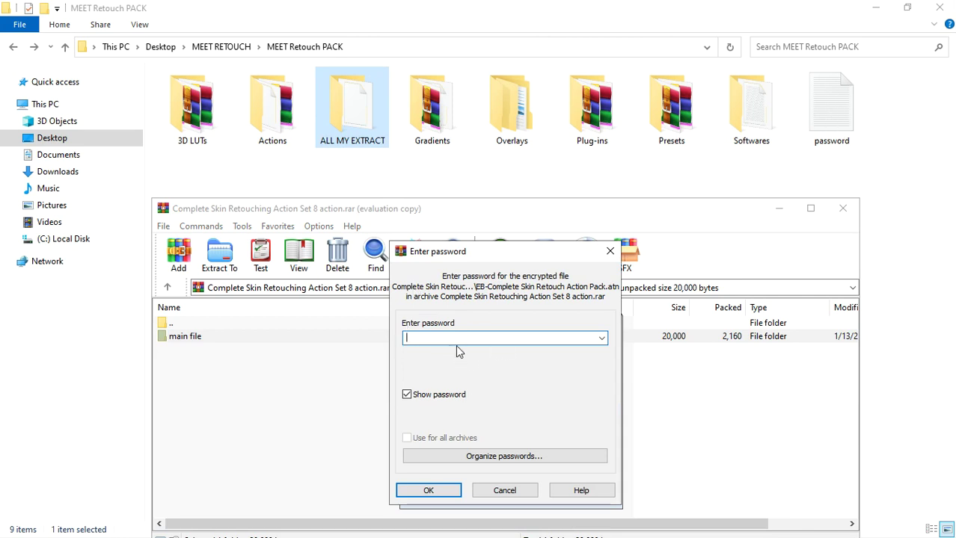
left_click(428, 490)
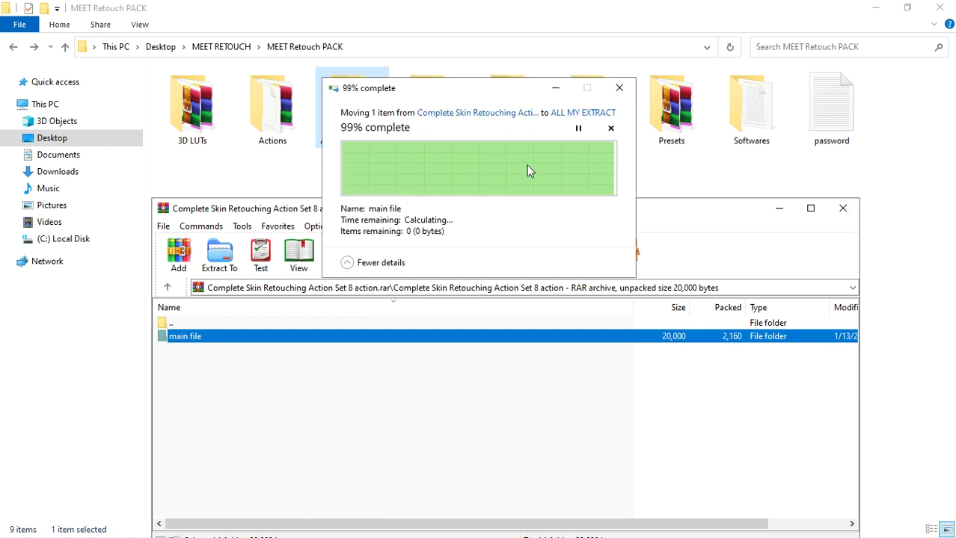
left_click(843, 208)
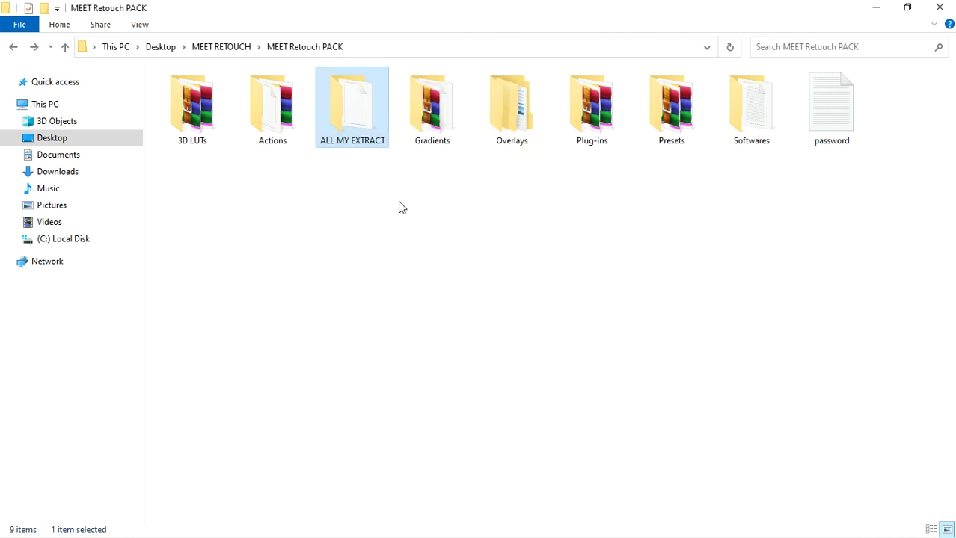
double_click(354, 109)
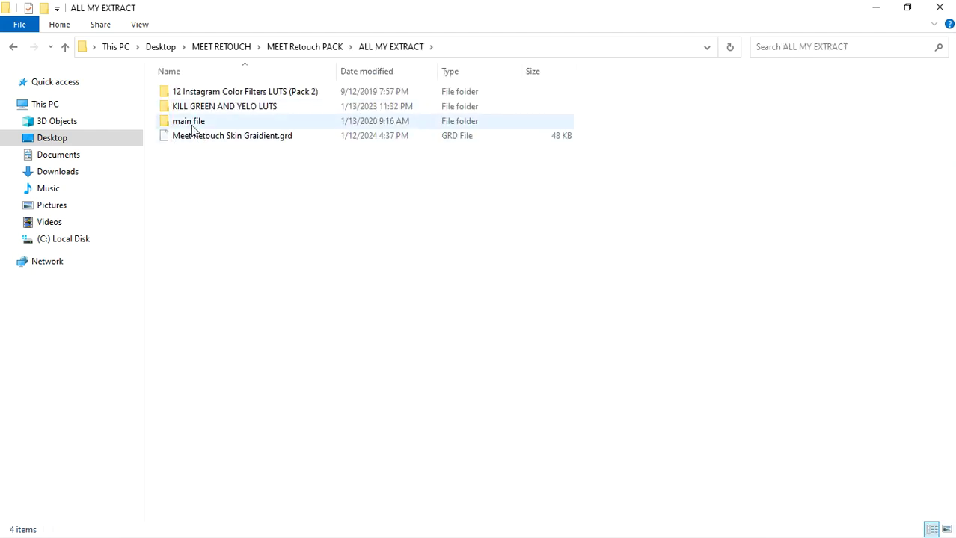
double_click(189, 126)
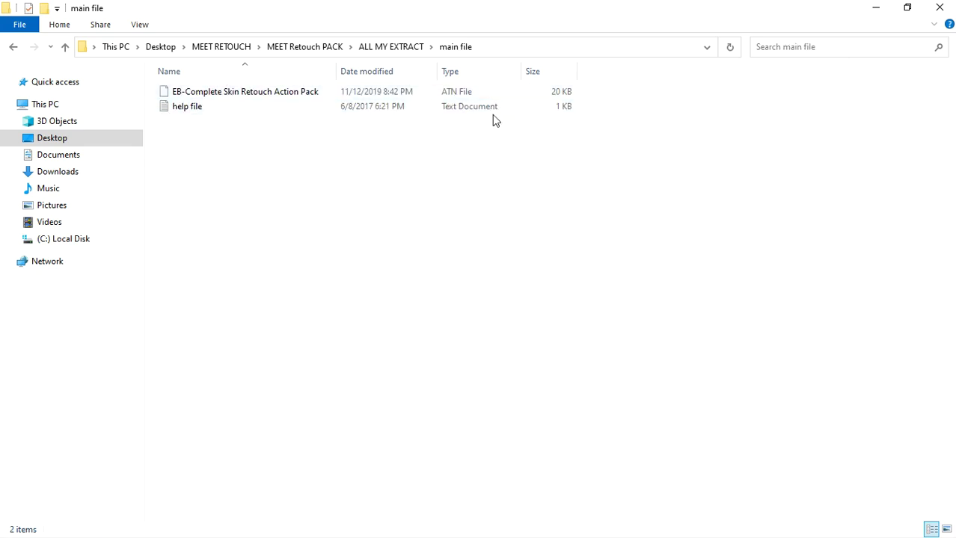
left_click(878, 8)
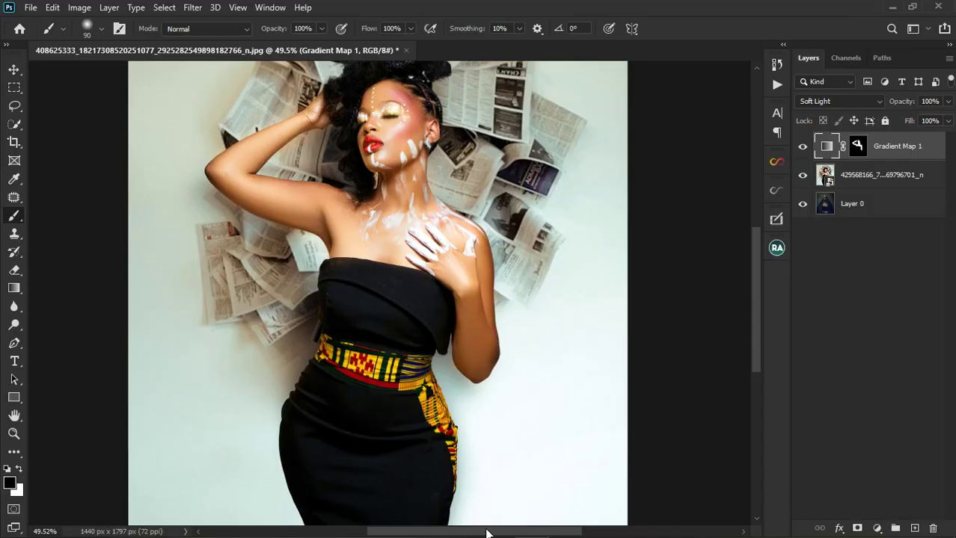
left_click(187, 523)
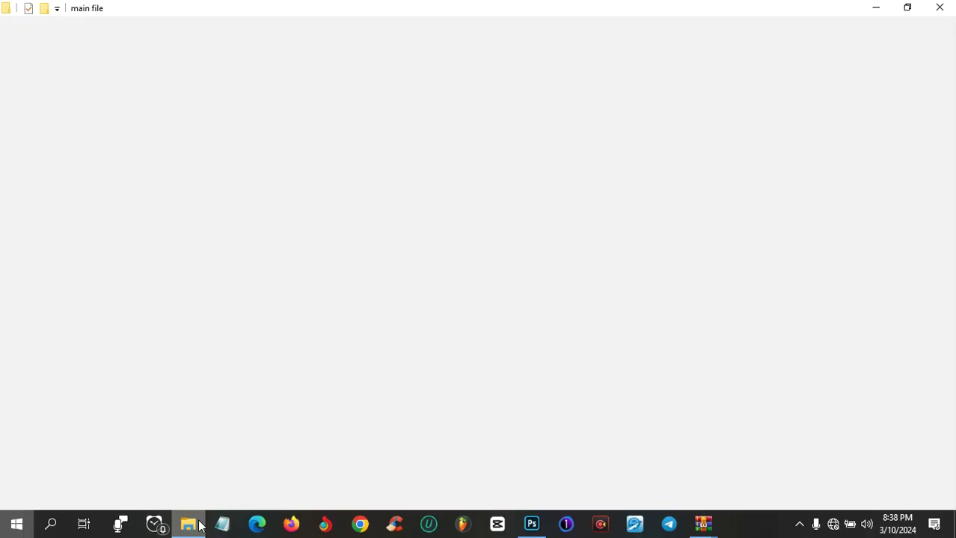
left_click(20, 51)
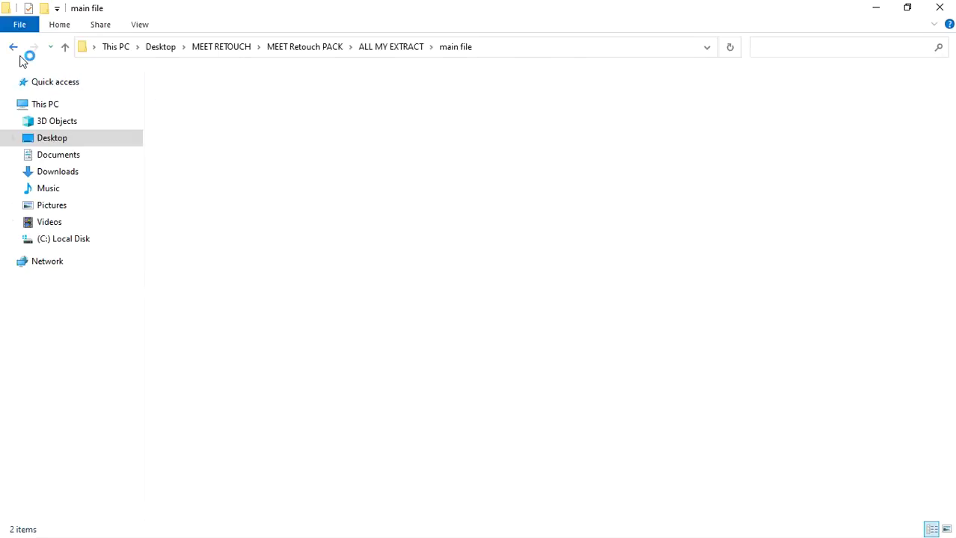
left_click(21, 53)
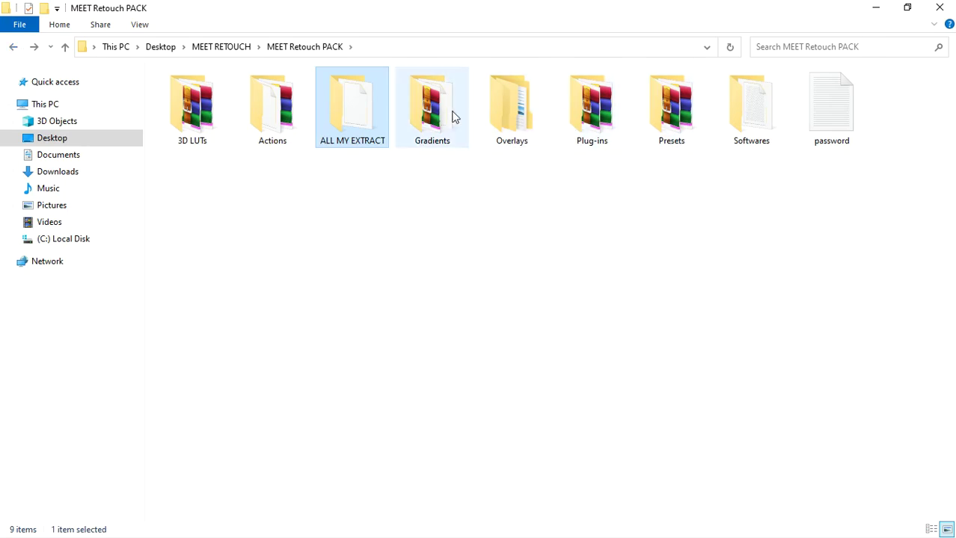
double_click(443, 110)
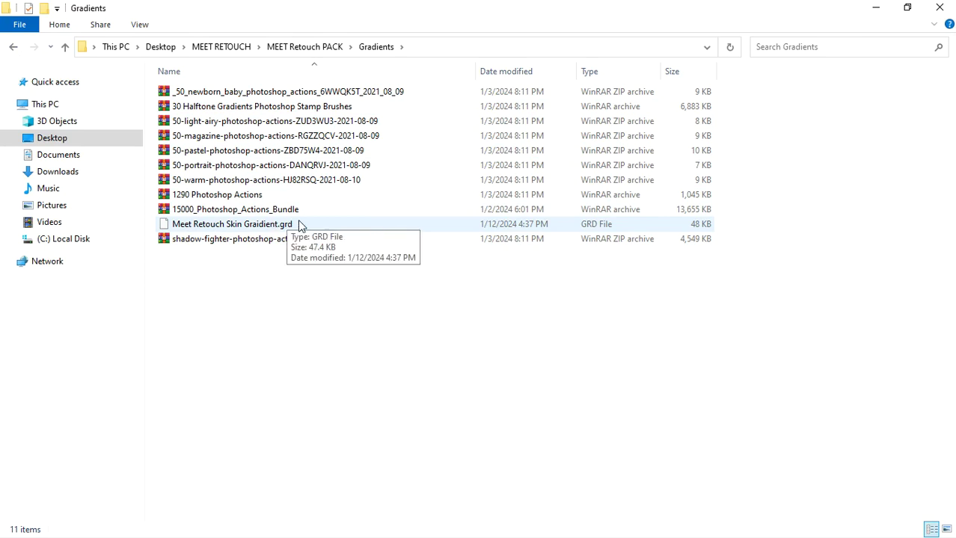
- Check the 30 Halftone Gradients archive, then open the 50-light-airy-photoshop-actions zip in WinRAR
left_click(209, 109)
double_click(209, 110)
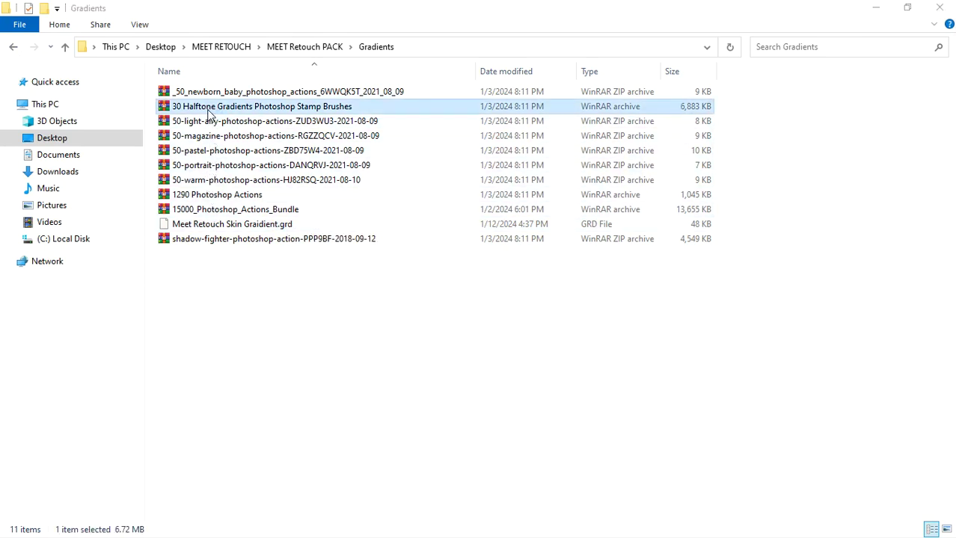
left_click(843, 208)
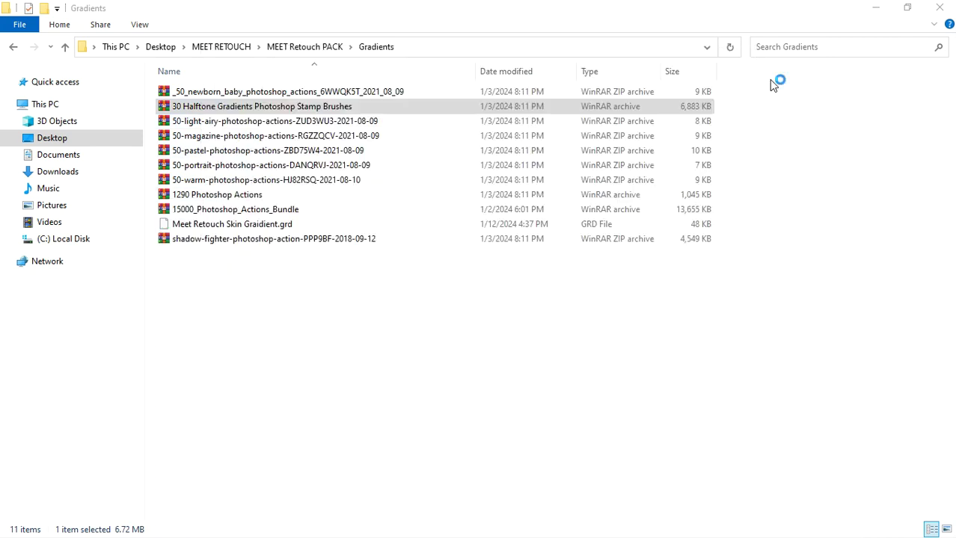
left_click(209, 124)
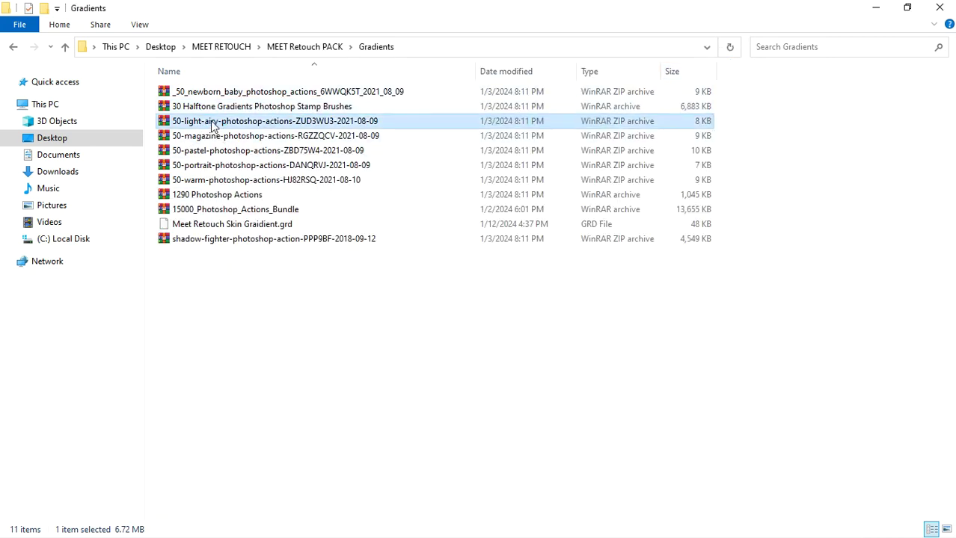
double_click(215, 127)
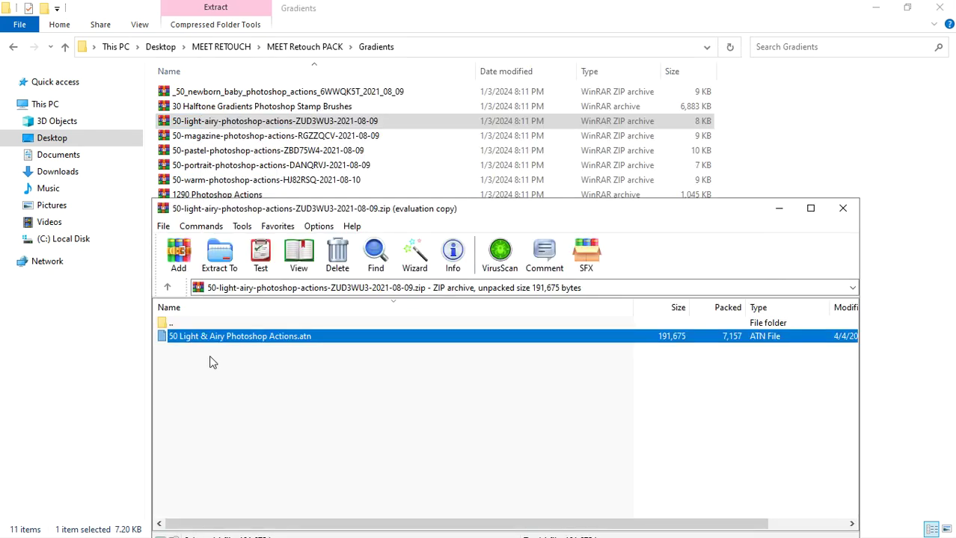
key("Escape")
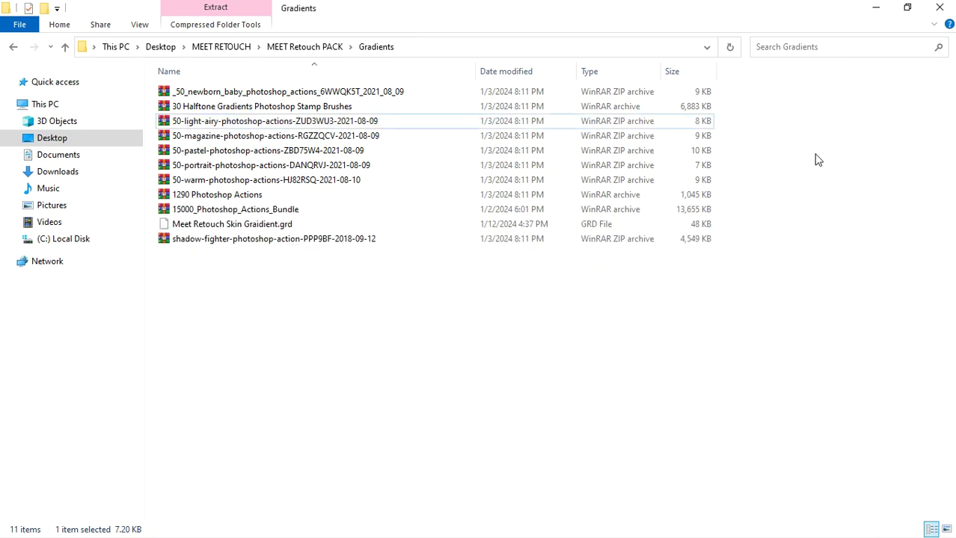
left_click(879, 9)
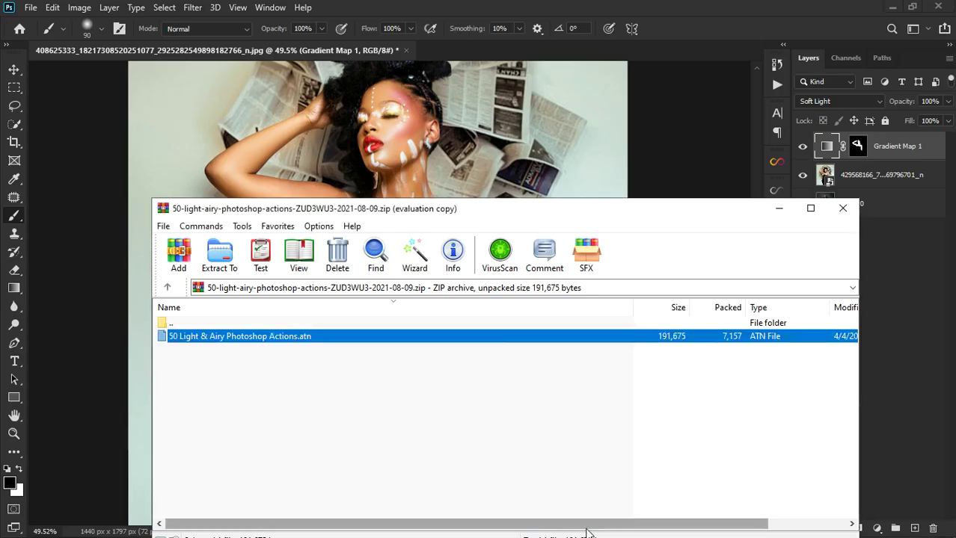
- Restore File Explorer and navigate back into the ALL MY EXTRACT folder
left_click(16, 524)
left_click(197, 523)
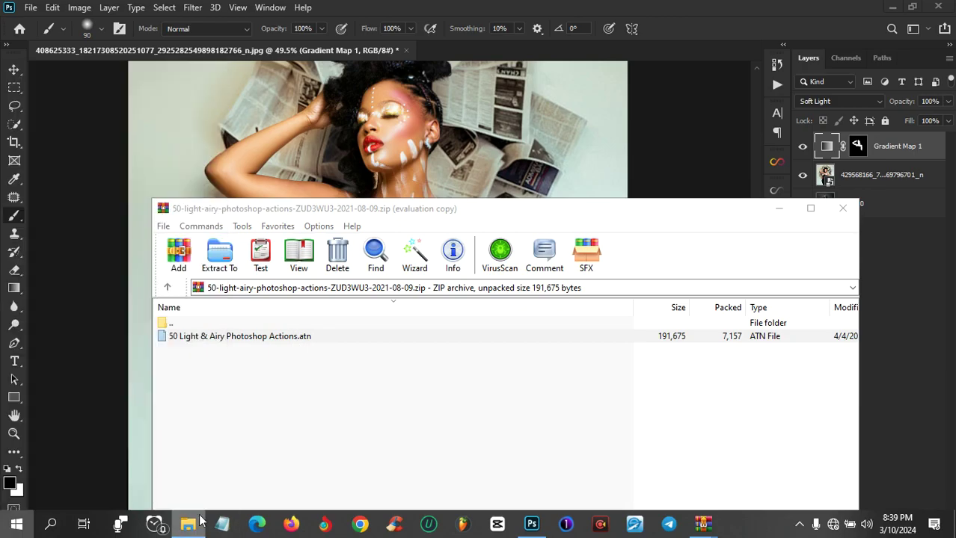
left_click(13, 48)
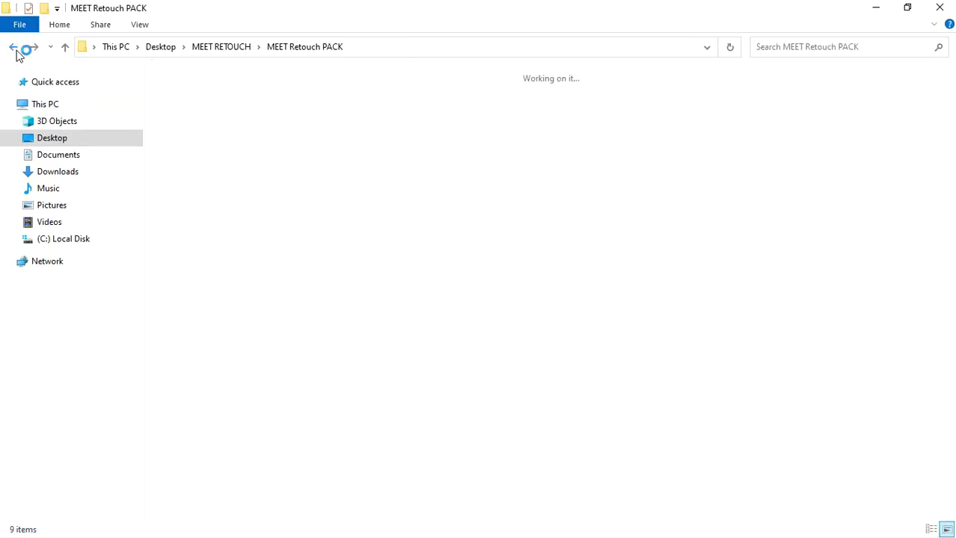
left_click(342, 114)
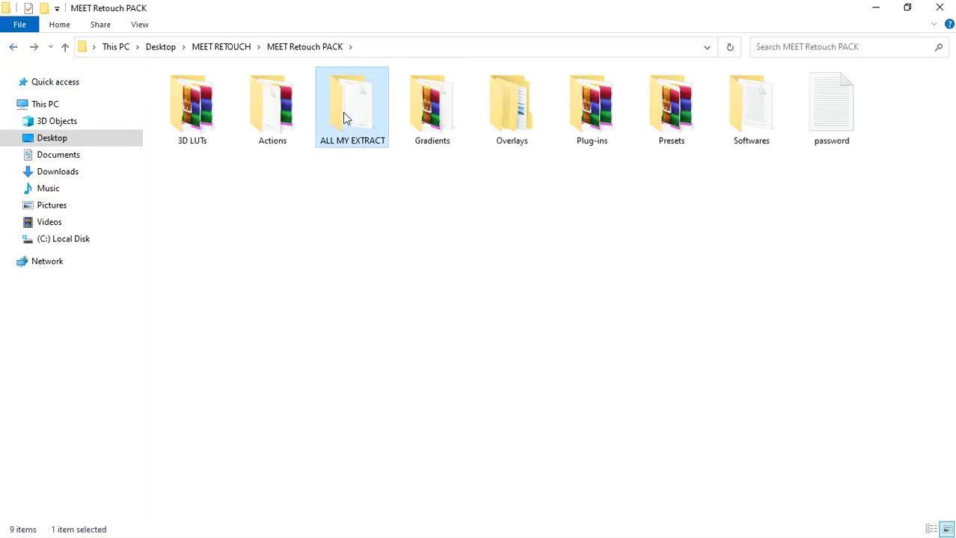
double_click(342, 112)
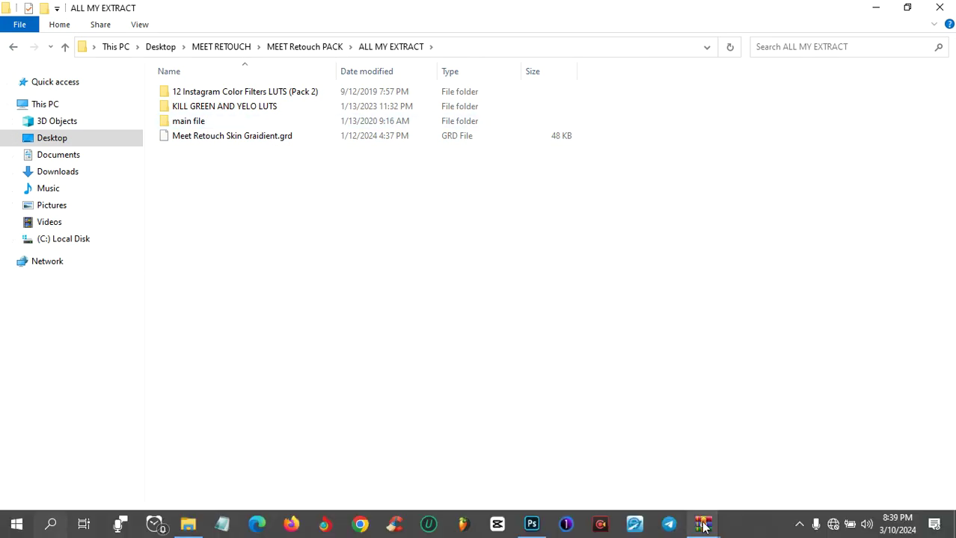
- Extract 50 Light & Airy Photoshop Actions.atn from WinRAR into ALL MY EXTRACT
key("super")
mouse_move(703, 525)
left_click(830, 476)
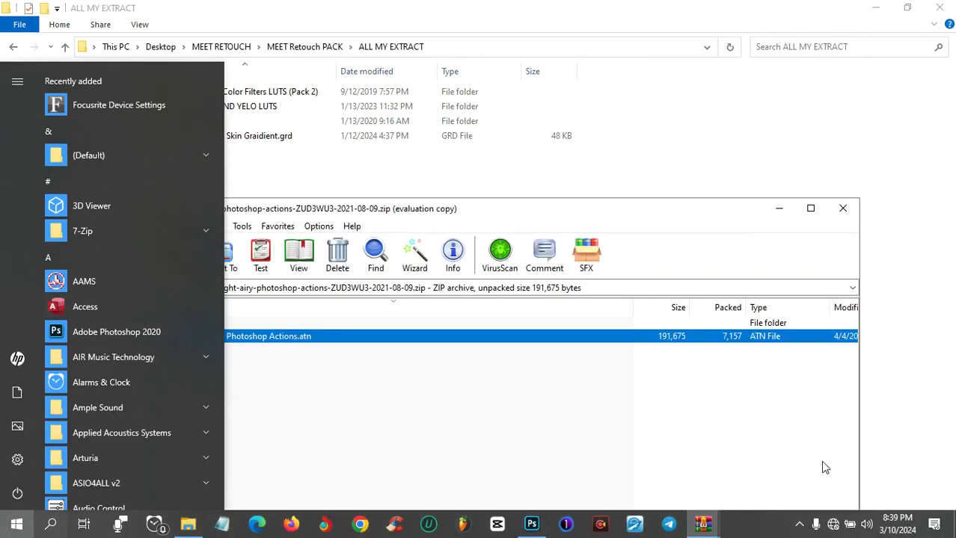
left_click_drag(221, 337, 221, 177)
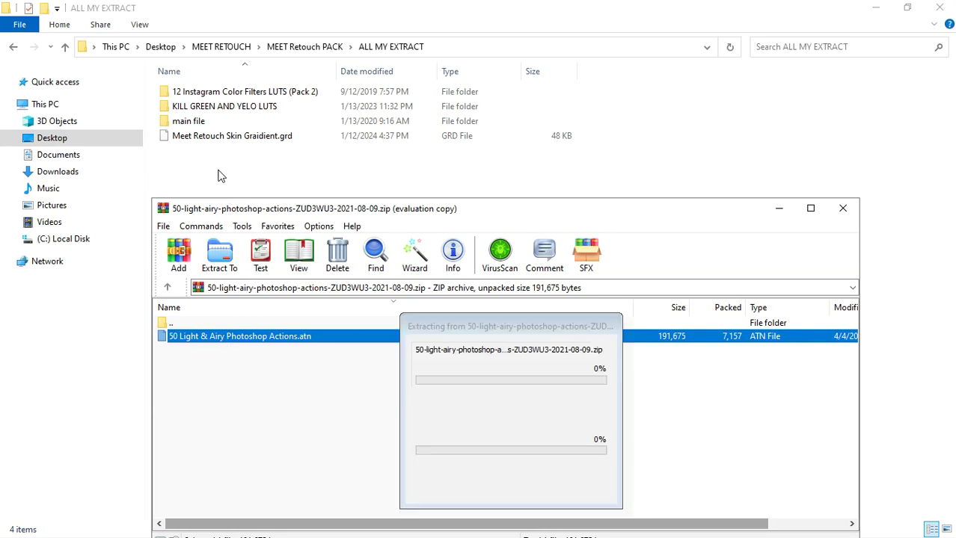
left_click(205, 175)
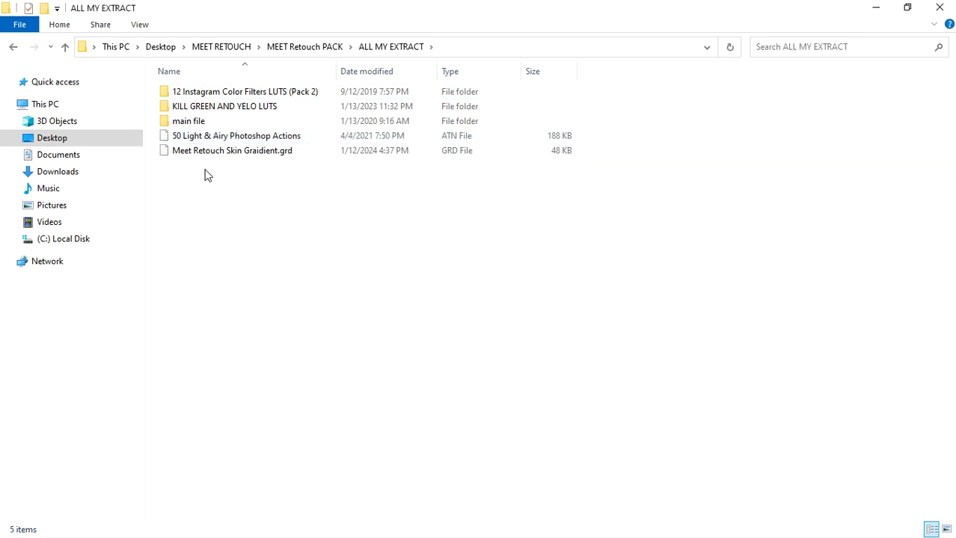
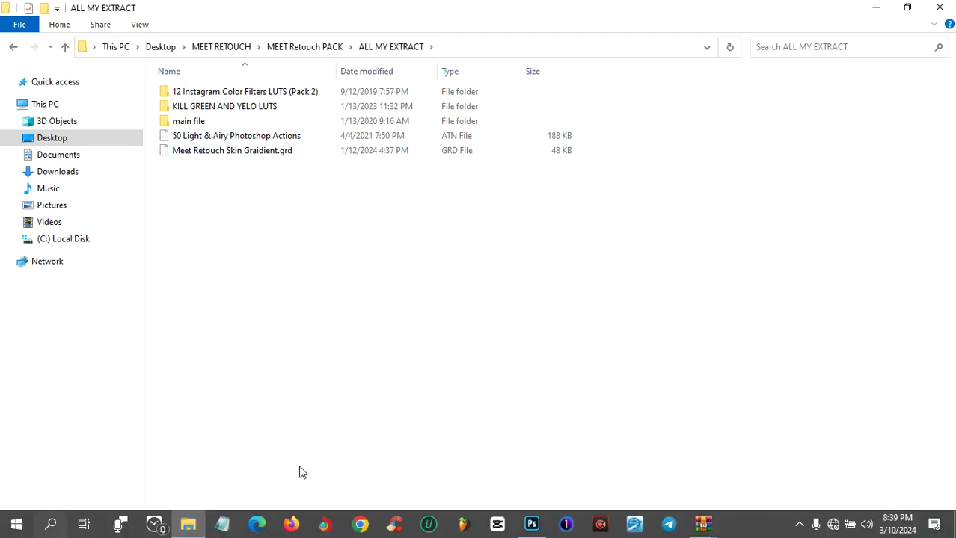
- Bring Photoshop back to the front, showing the portrait with its Soft Light Gradient Map 1 layer
key("super")
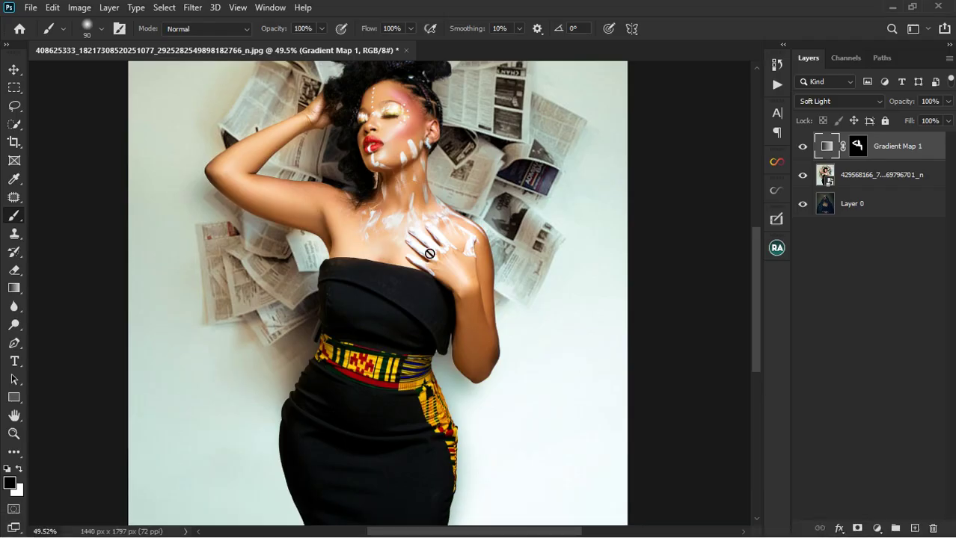
- Zoom out and toggle the newspaper portrait and gradient map layers on and off to compare them
scroll(423, 253, "down", 2)
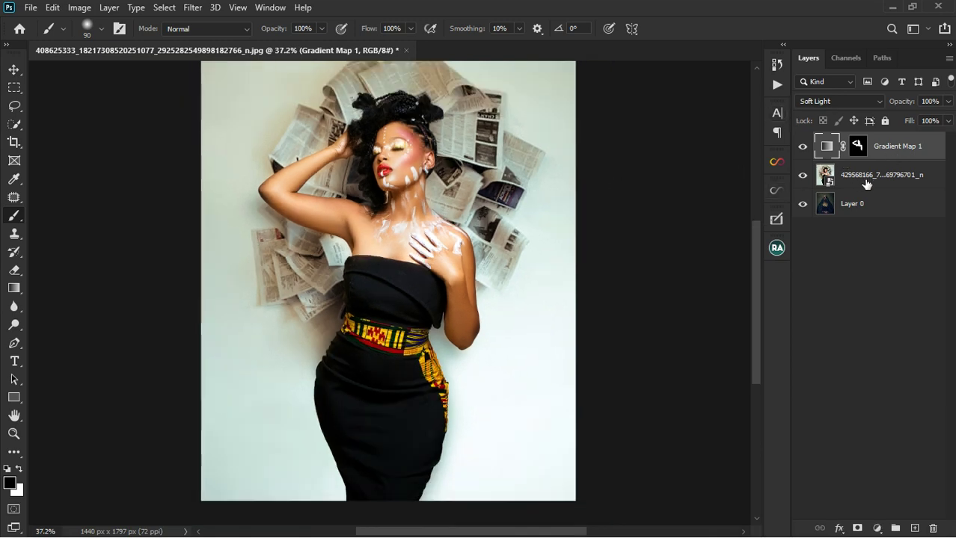
left_click(802, 175)
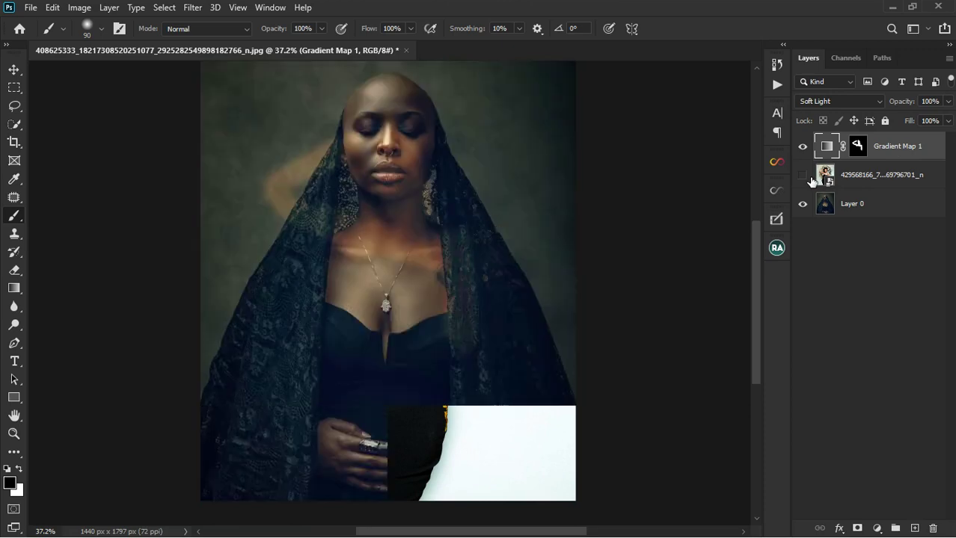
left_click(803, 146)
left_click(803, 146)
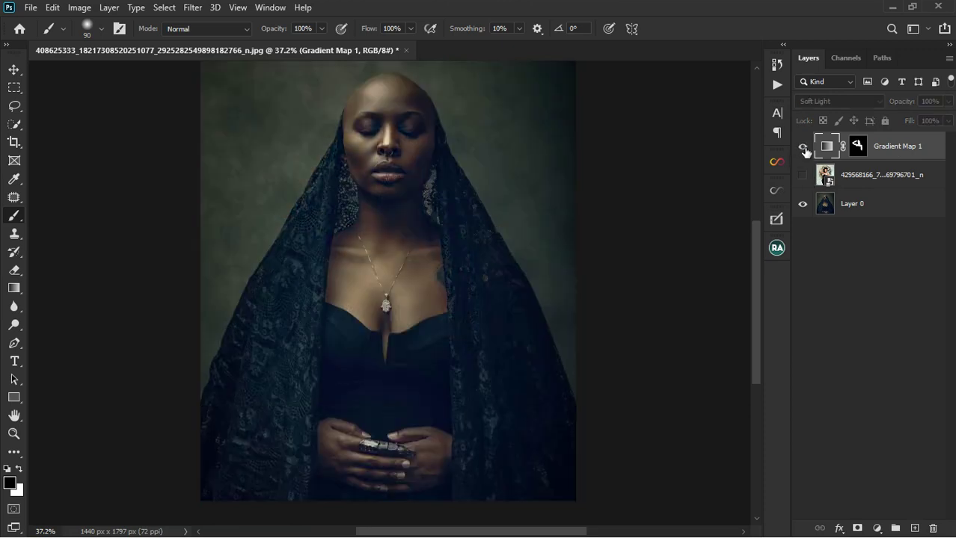
left_click(803, 175)
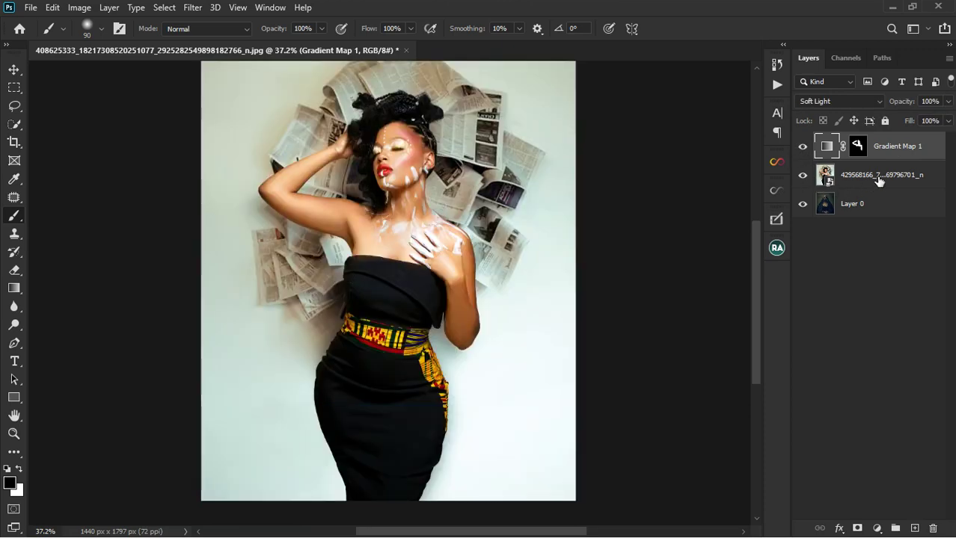
- Merge the newspaper portrait with the gradient map and hide the merged layer
right_click(879, 178)
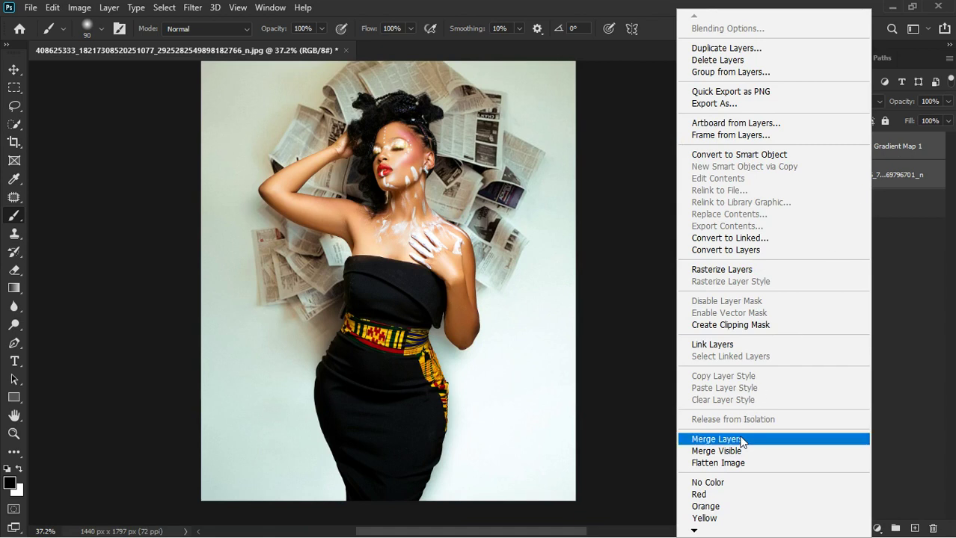
left_click(740, 439)
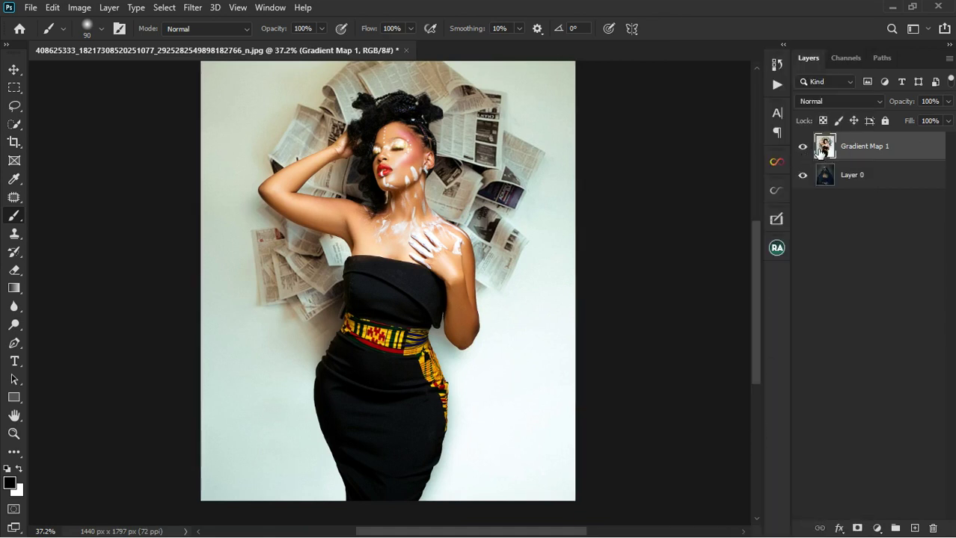
left_click(808, 148)
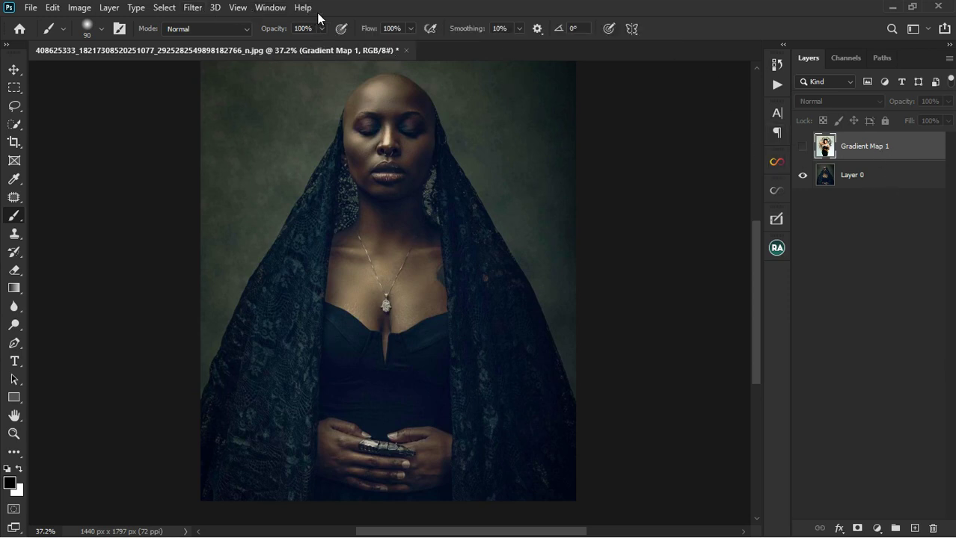
- Show the Actions panel from the Window menu and float it over the canvas
left_click(264, 10)
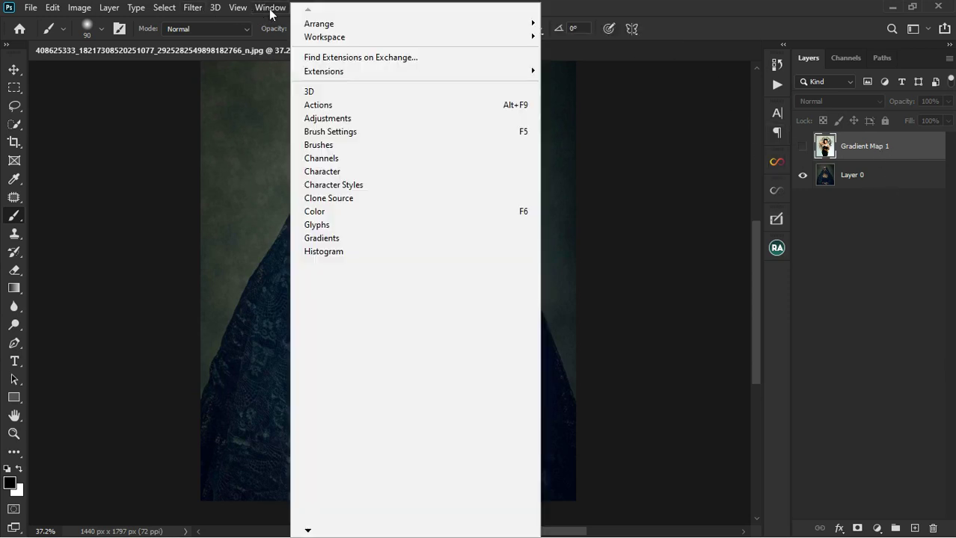
left_click(340, 105)
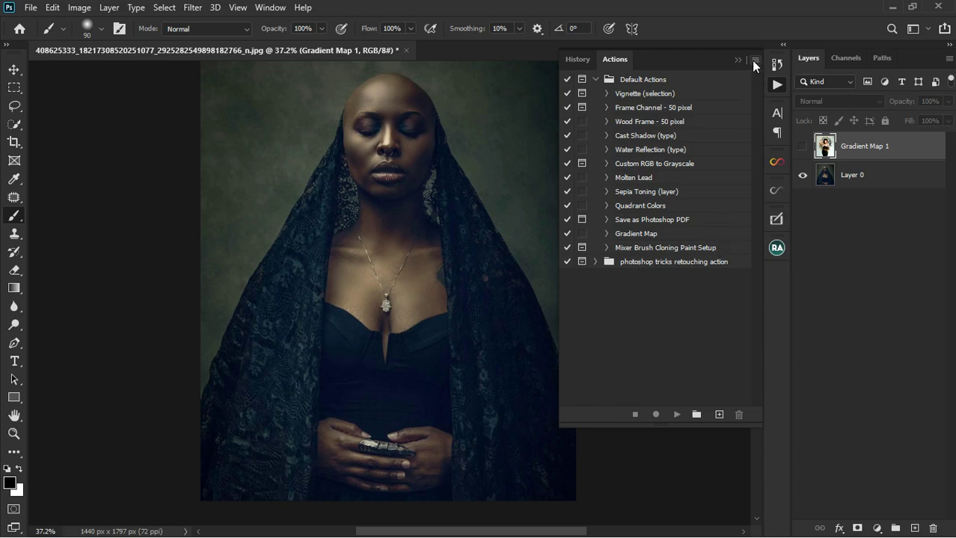
left_click_drag(751, 60, 215, 89)
- Load the 50 Light & Airy Photoshop Actions set from the ALL MY EXTRACT folder
left_click(267, 88)
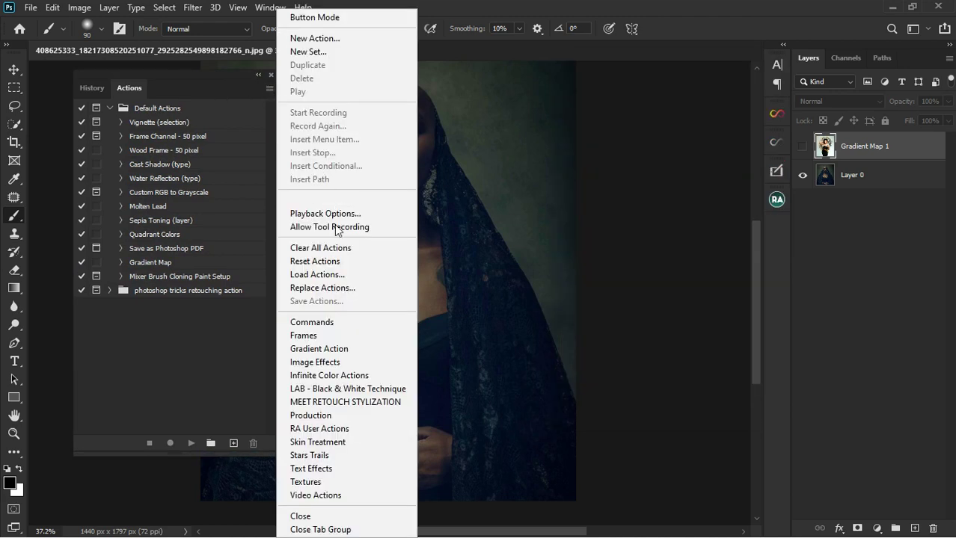
left_click(299, 275)
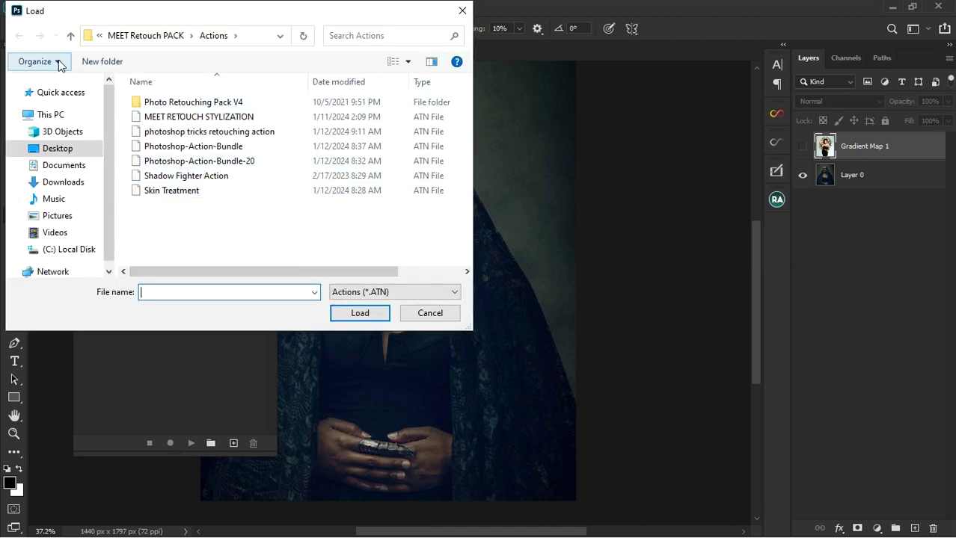
left_click(71, 36)
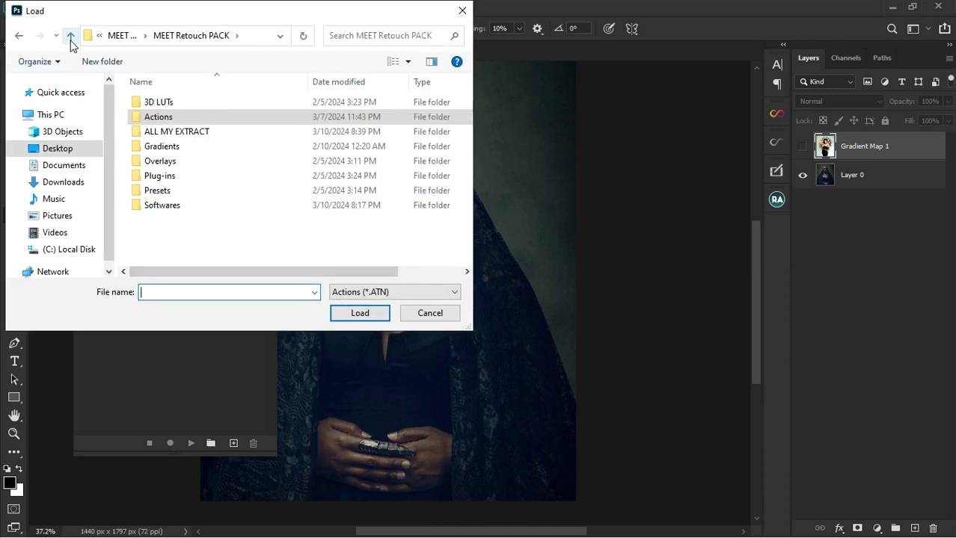
double_click(186, 131)
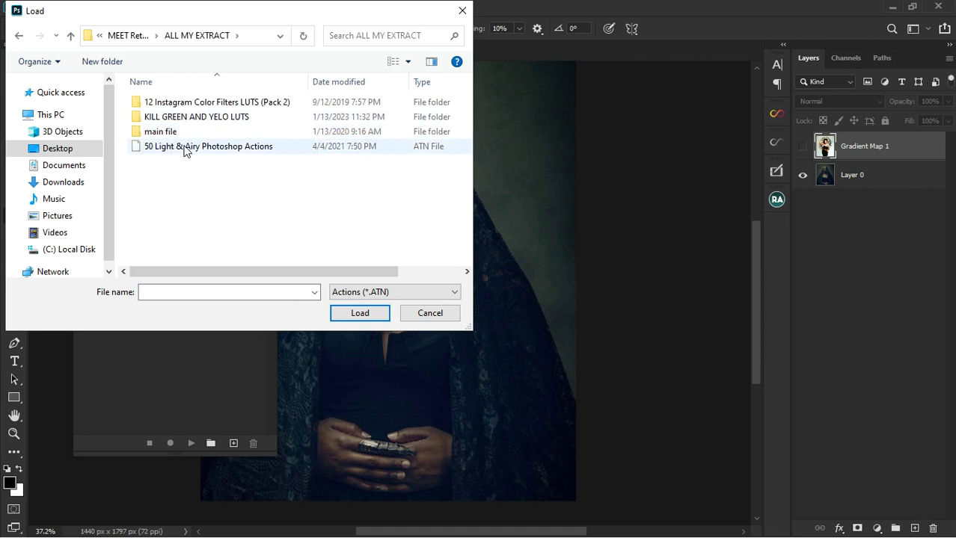
double_click(186, 147)
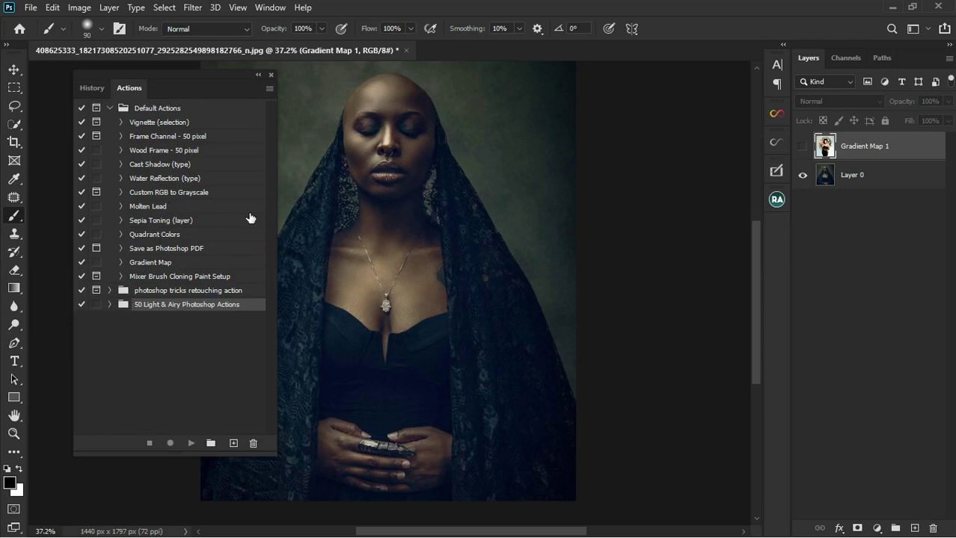
- Load the EB-Complete Skin Retouch Action Pack from the main file folder
left_click(269, 88)
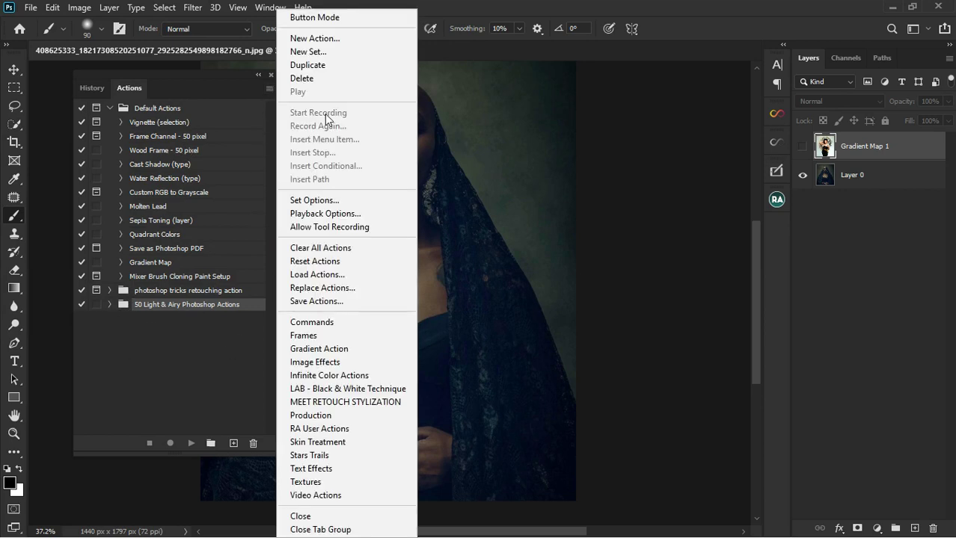
left_click(309, 278)
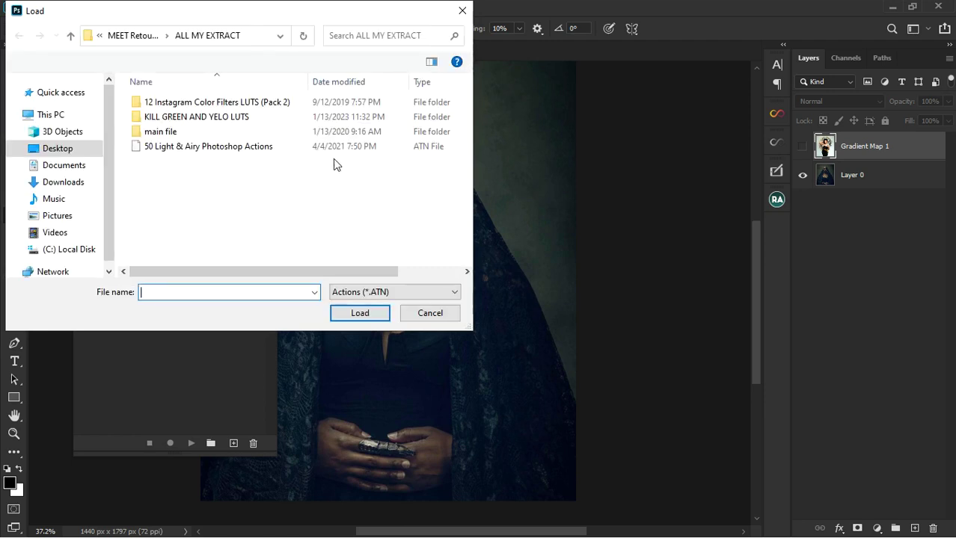
double_click(187, 131)
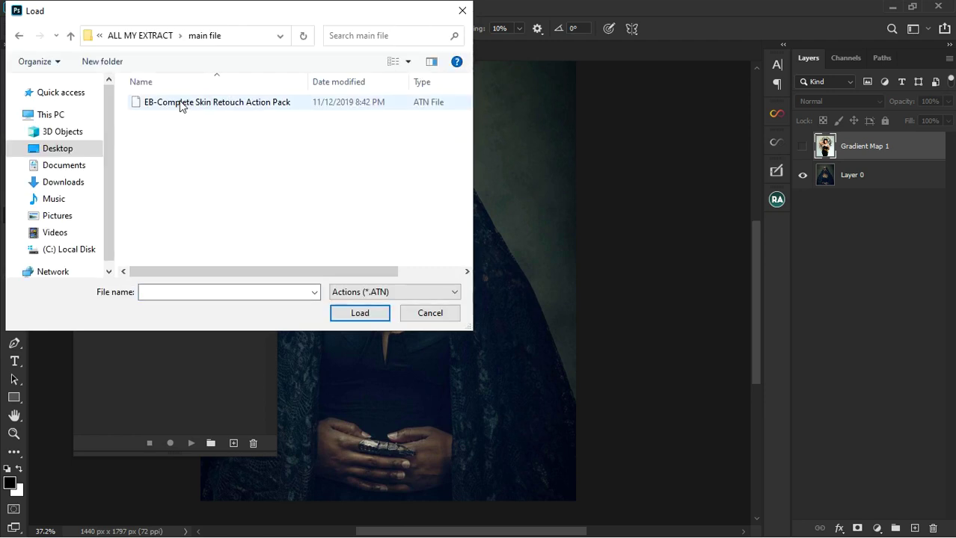
left_click(180, 104)
double_click(180, 104)
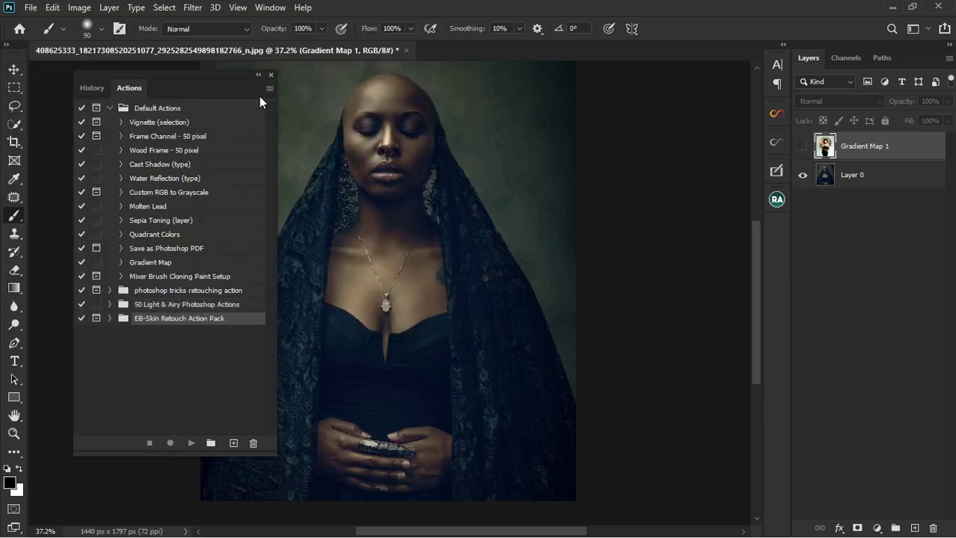
left_click_drag(173, 80, 621, 81)
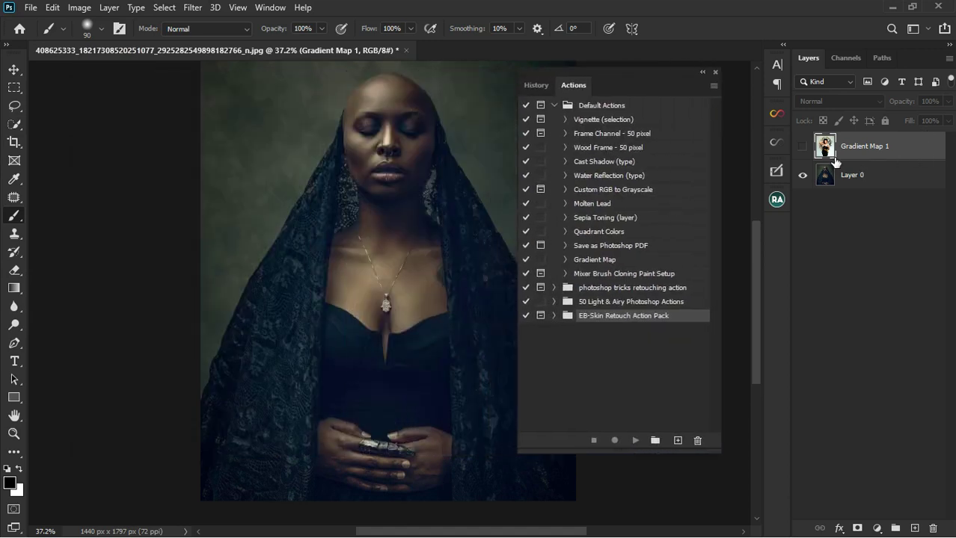
- Select Layer 0, expand the 50 Light & Airy set and browse Play All and its numbered actions
left_click(874, 178)
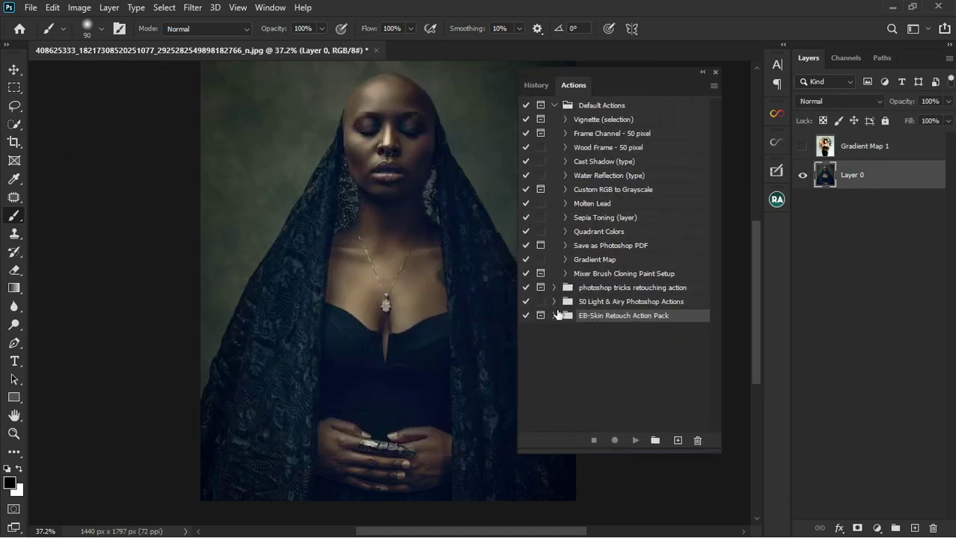
left_click(554, 302)
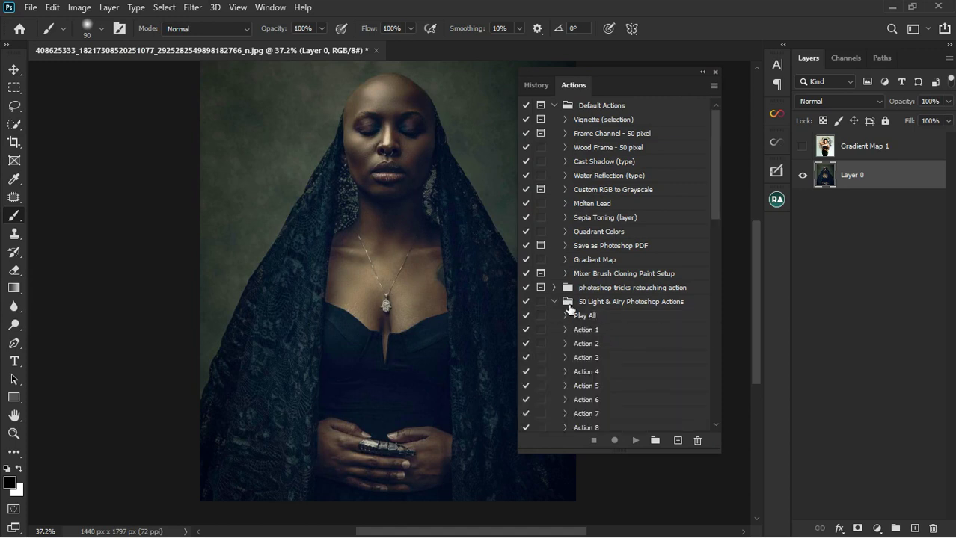
left_click(591, 304)
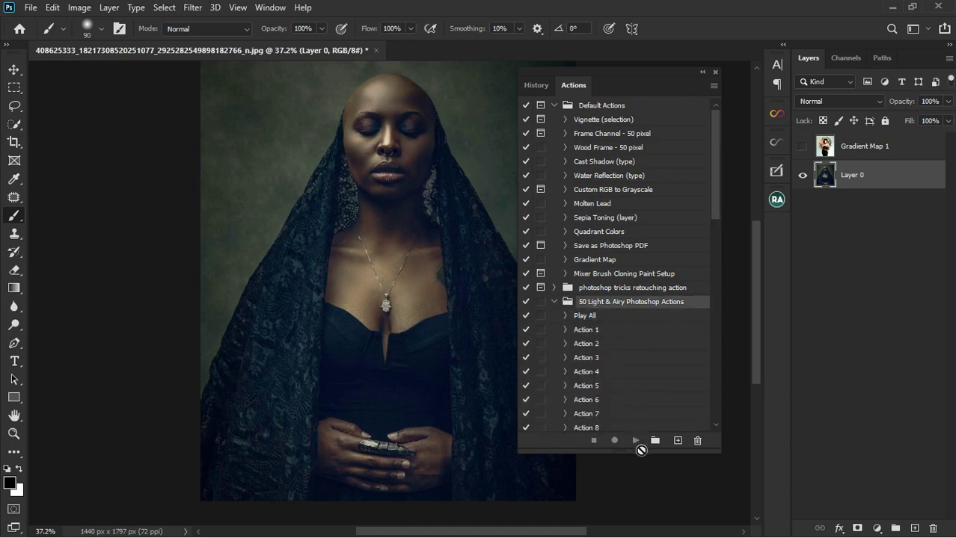
left_click(603, 318)
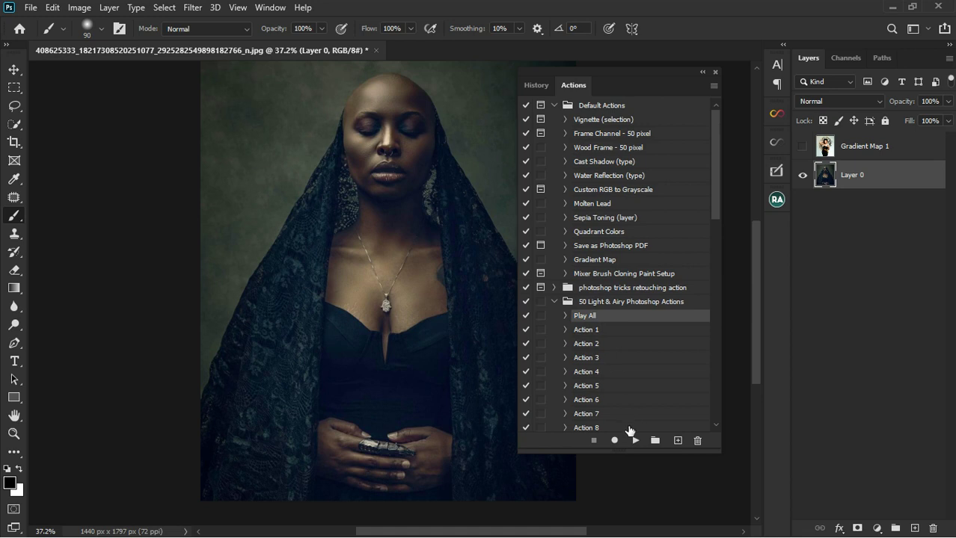
key("Down")
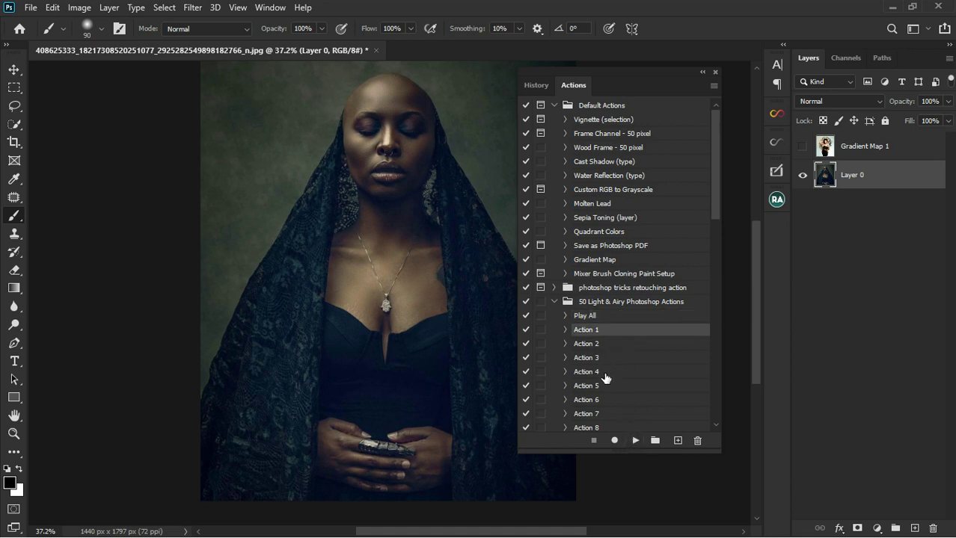
left_click(604, 376)
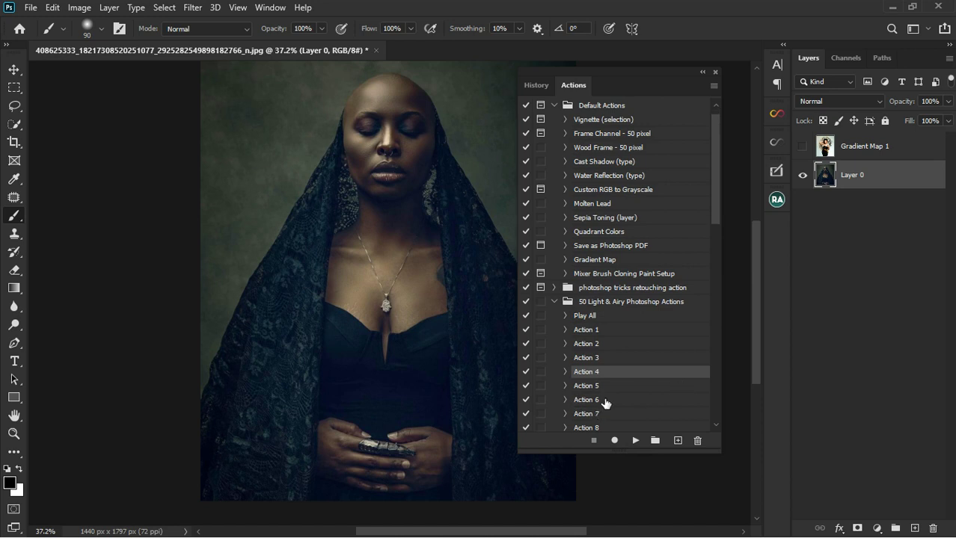
scroll(604, 402, "down", 5)
scroll(605, 402, "down", 6)
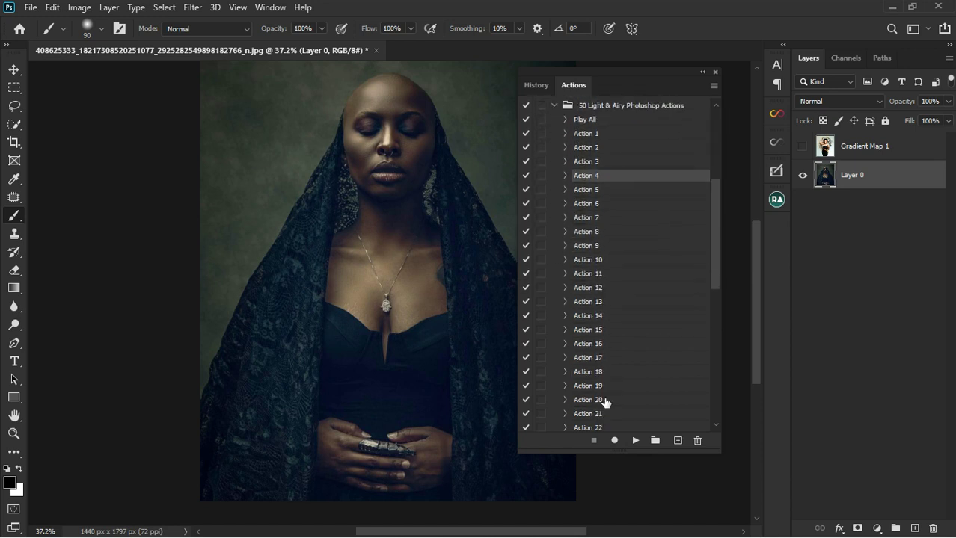
scroll(606, 400, "down", 2)
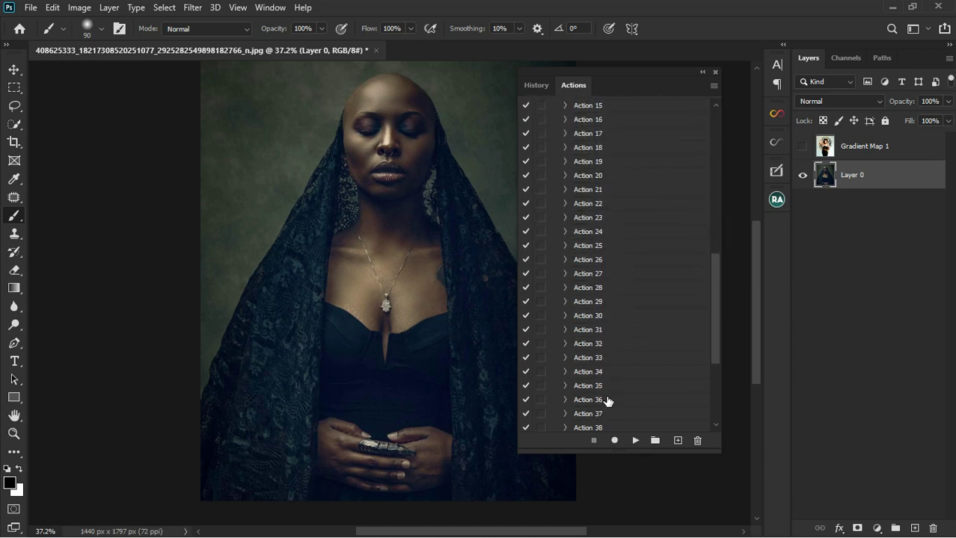
scroll(605, 399, "up", 3)
scroll(674, 273, "up", 4)
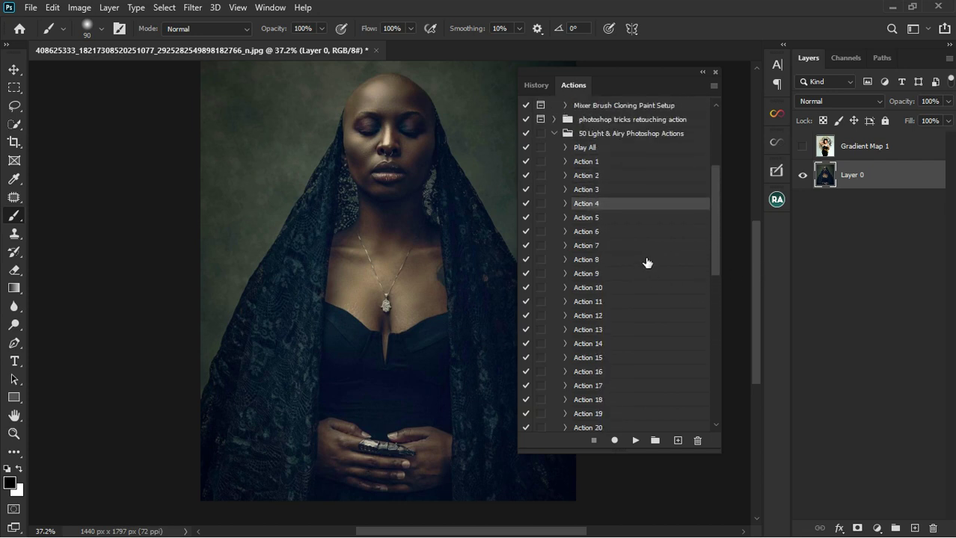
- Play Action 1 on the portrait and compare the blue-toned Layer 0 copy before hiding it
left_click(597, 167)
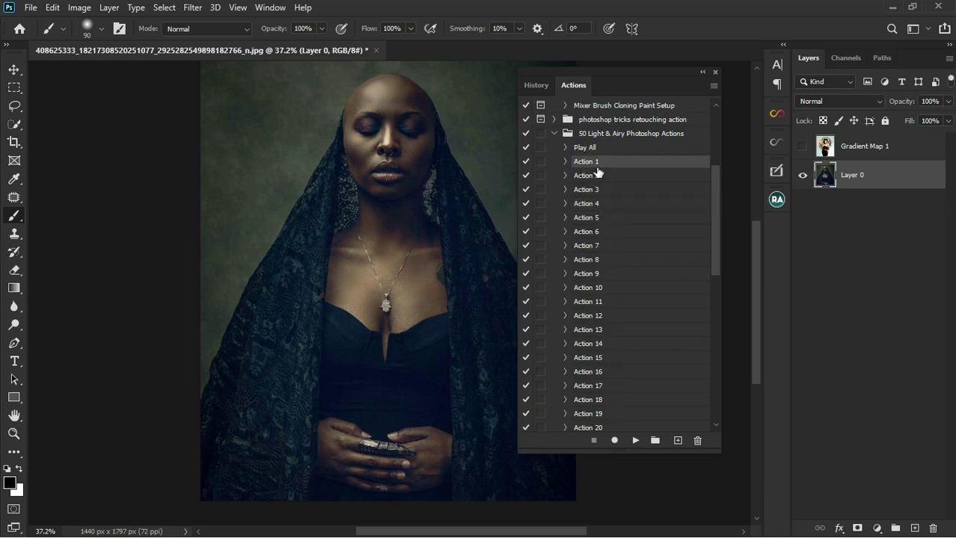
left_click(635, 441)
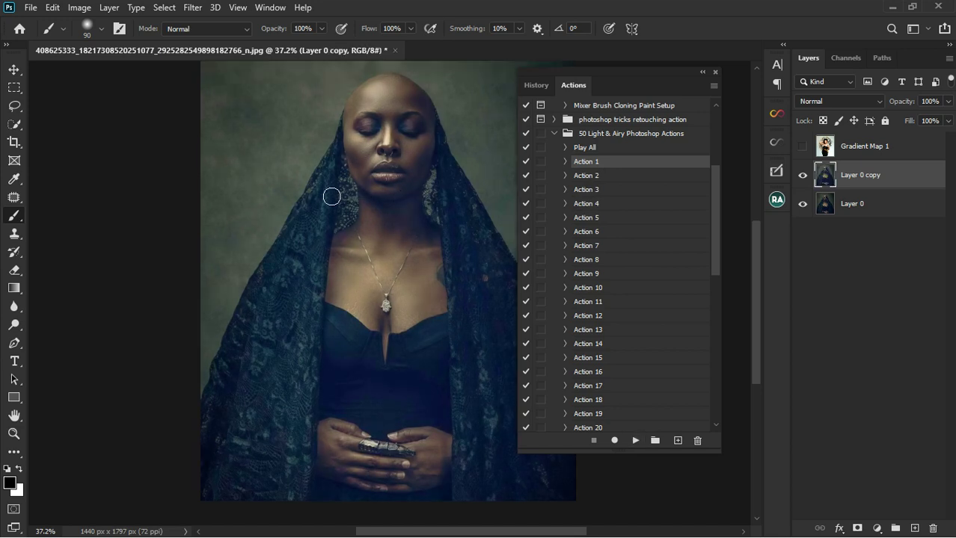
left_click(807, 178)
left_click(808, 178)
left_click(806, 178)
- Run Play All for the set and stop it at the Camera Raw Filter warning
left_click(592, 149)
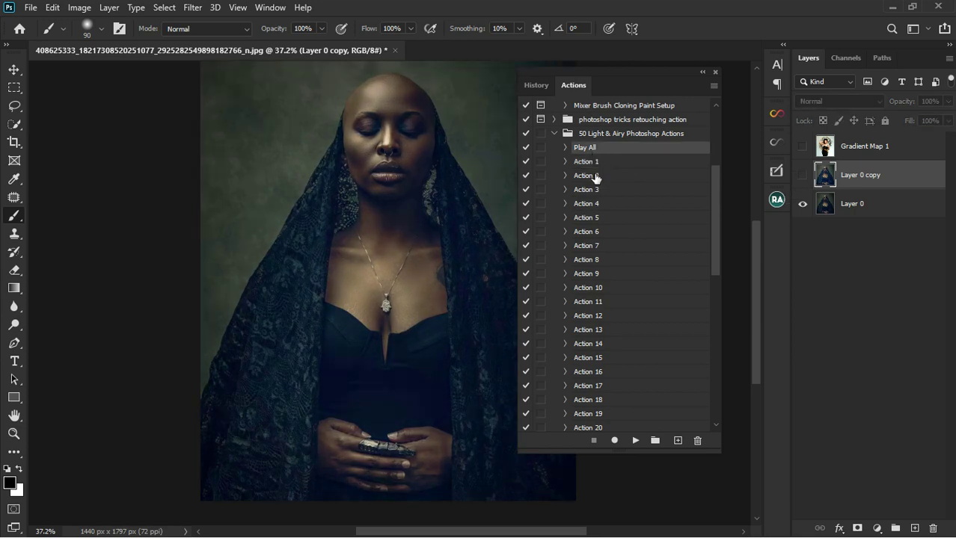
left_click(635, 440)
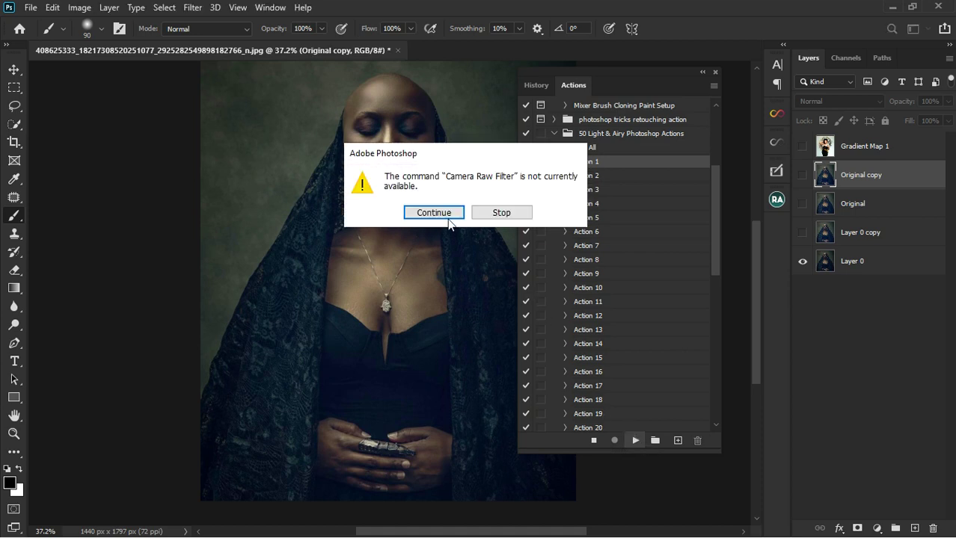
left_click(438, 215)
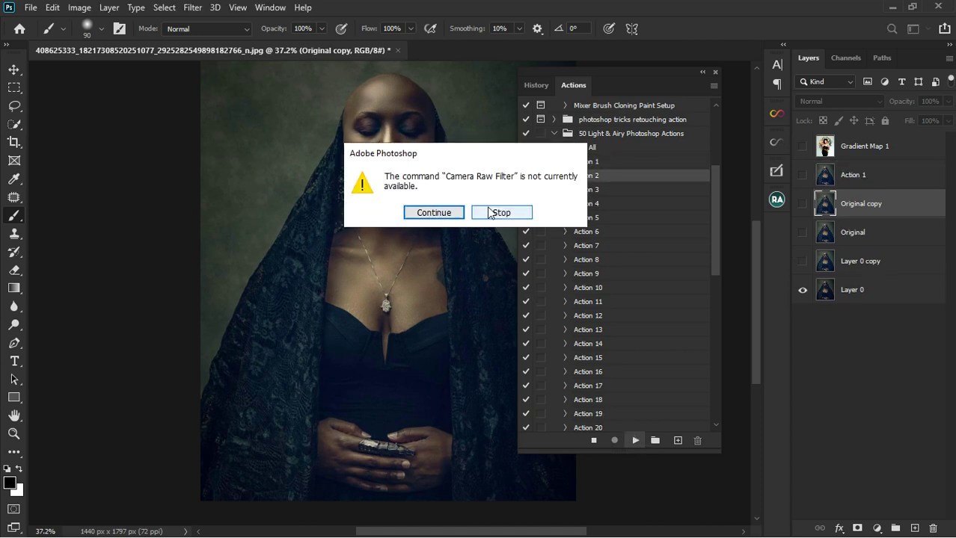
left_click(493, 213)
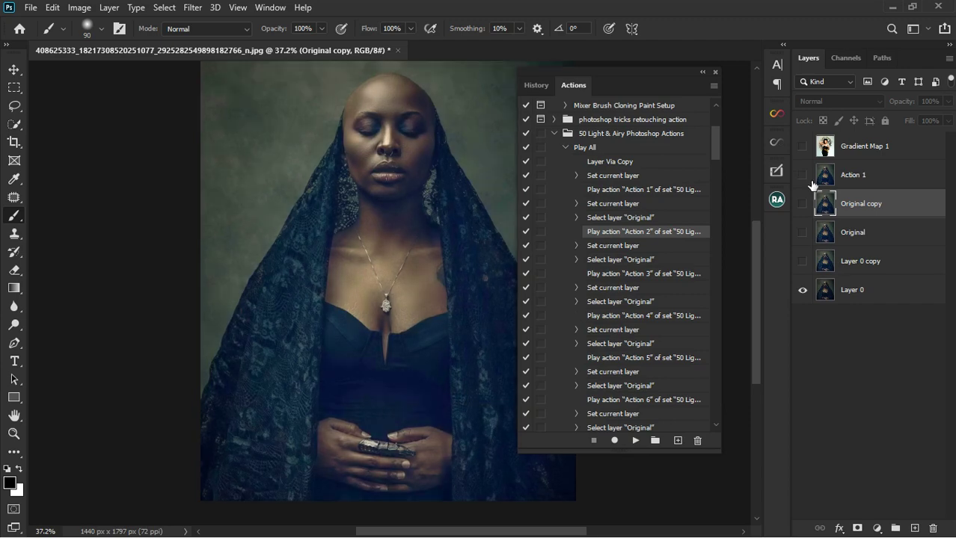
- Preview the Original copy, Original and Layer 0 copy results with the whole portrait in view
left_click(805, 205)
left_click(806, 205)
left_click(804, 232)
left_click(803, 232)
left_click(804, 261)
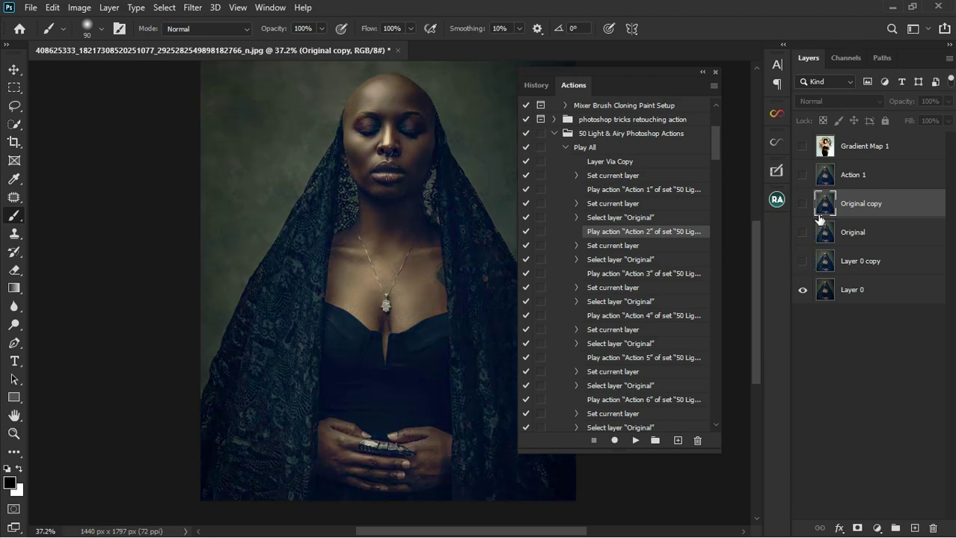
key("ctrl+minus")
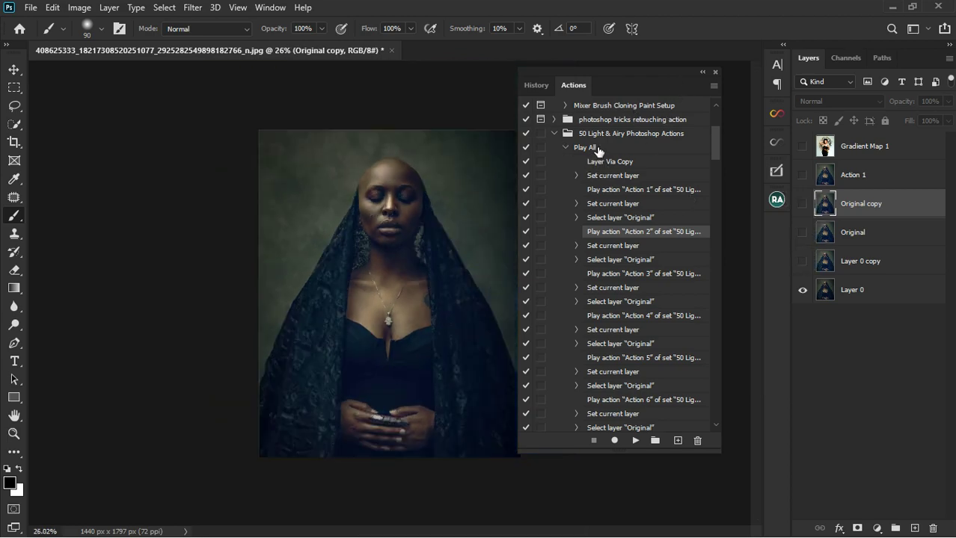
scroll(288, 303, "down", 2)
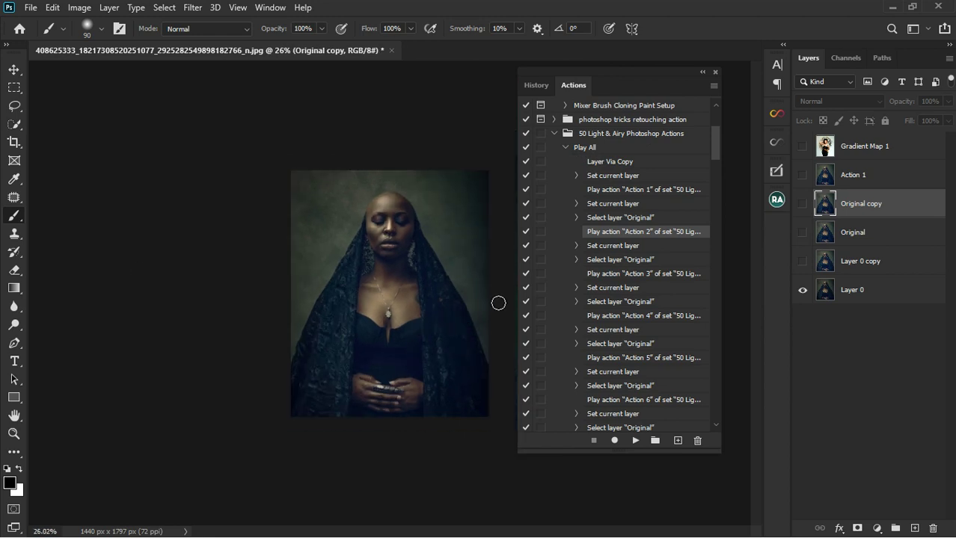
scroll(501, 302, "up", 4)
scroll(505, 303, "up", 1)
left_click_drag(609, 71, 648, 79)
scroll(193, 241, "down", 1)
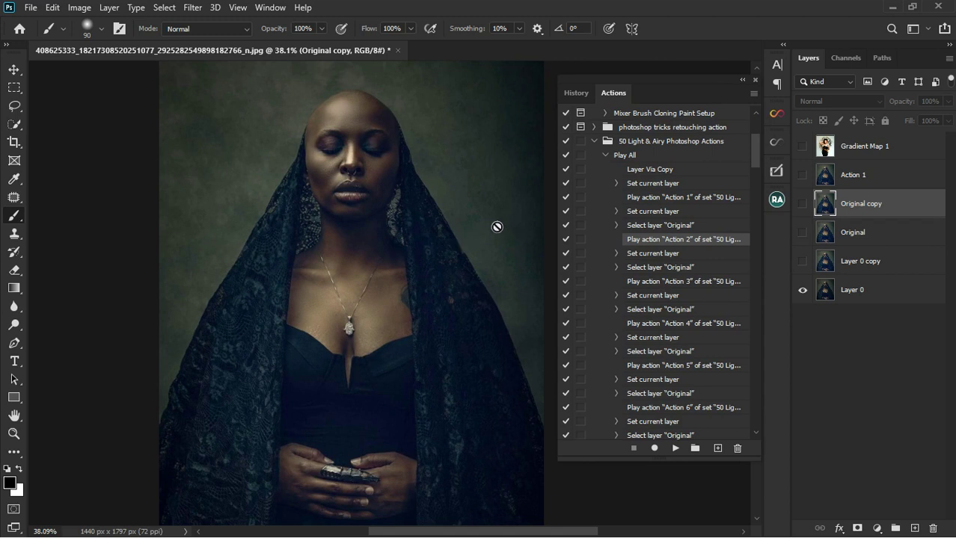
scroll(433, 232, "down", 2)
scroll(480, 237, "up", 3)
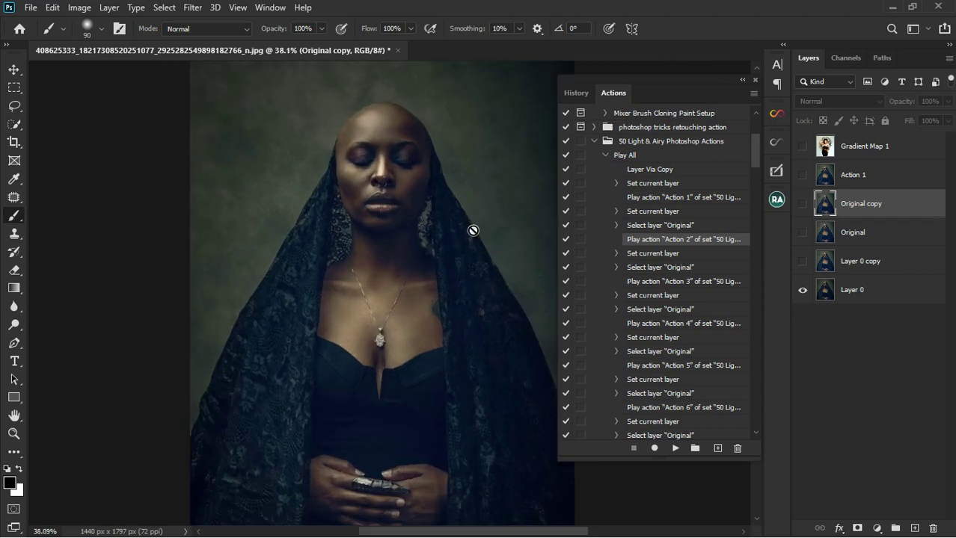
scroll(480, 238, "down", 1)
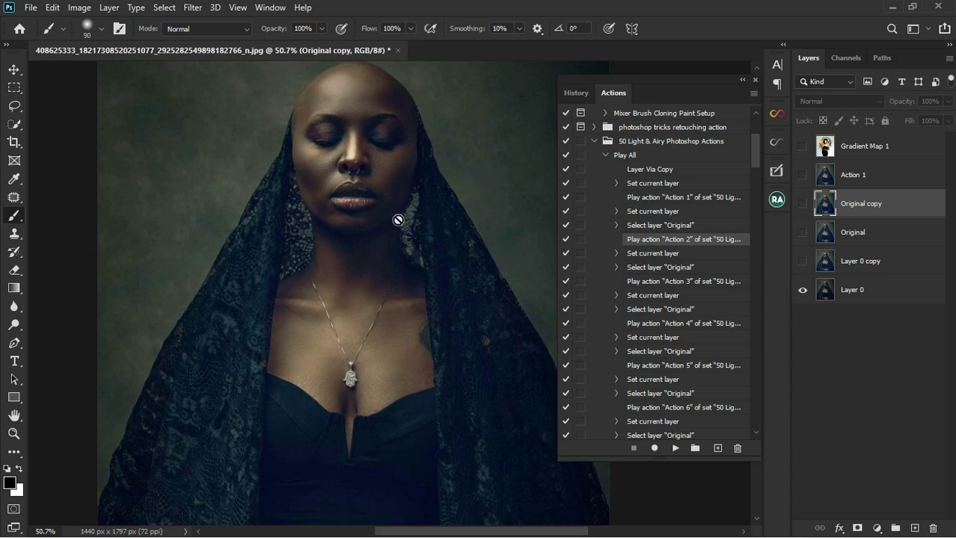
scroll(400, 221, "down", 1)
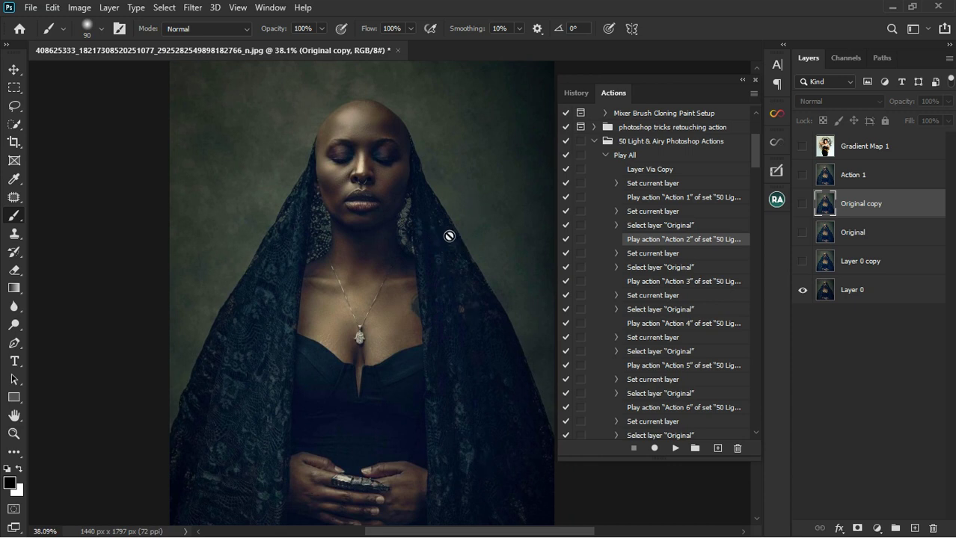
- Turn the Gradient Map 1 newspaper portrait back on and make it the active layer
left_click(895, 300)
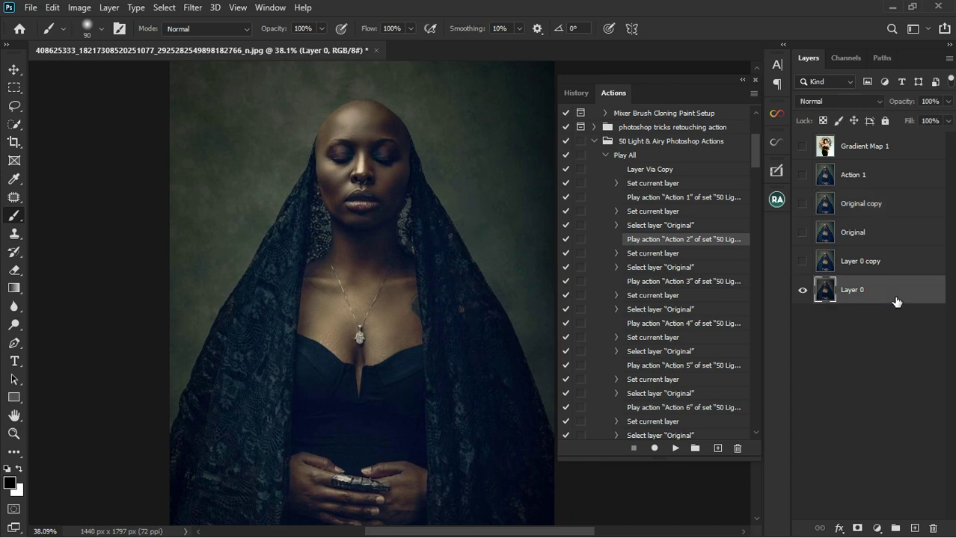
left_click(803, 149)
left_click(845, 151)
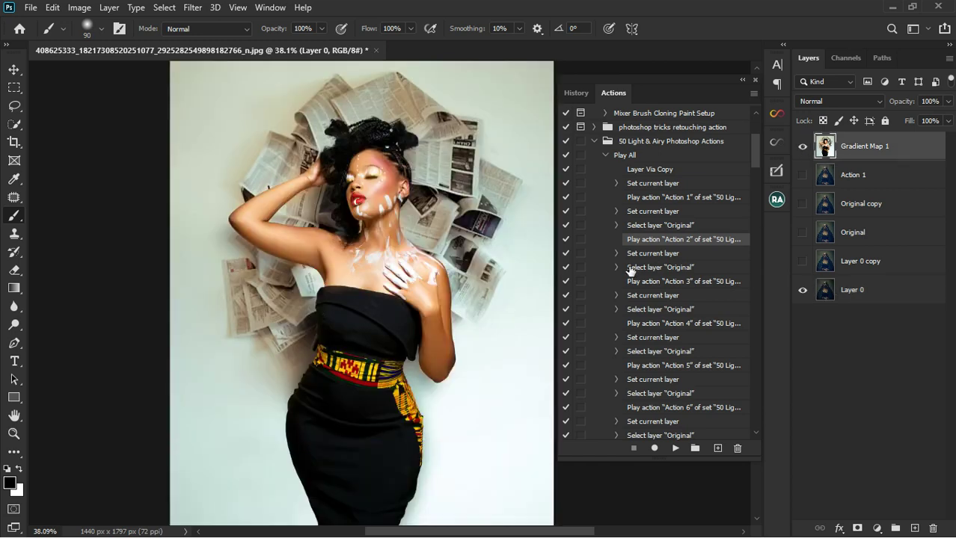
- Play Action 12 on the newspaper portrait and toggle the new copy to compare
left_click(606, 154)
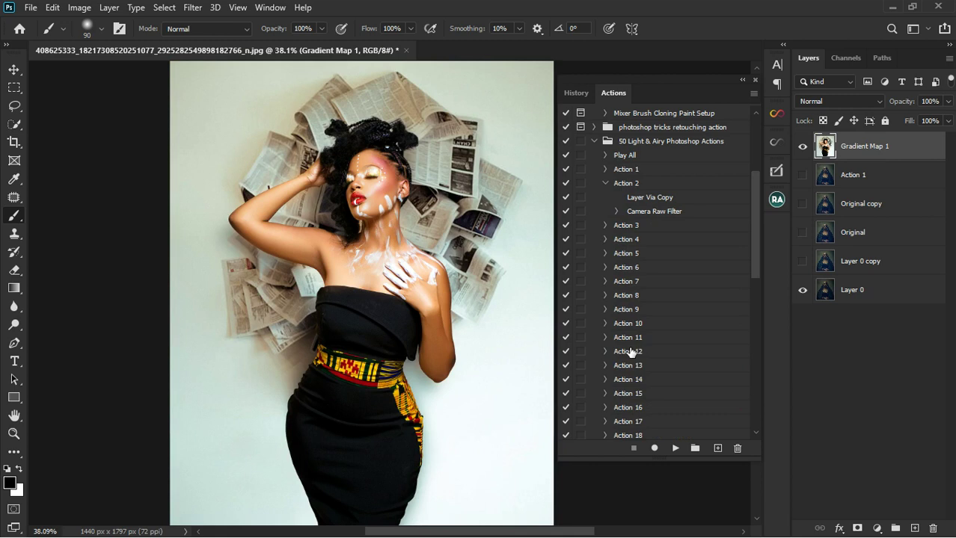
left_click(631, 354)
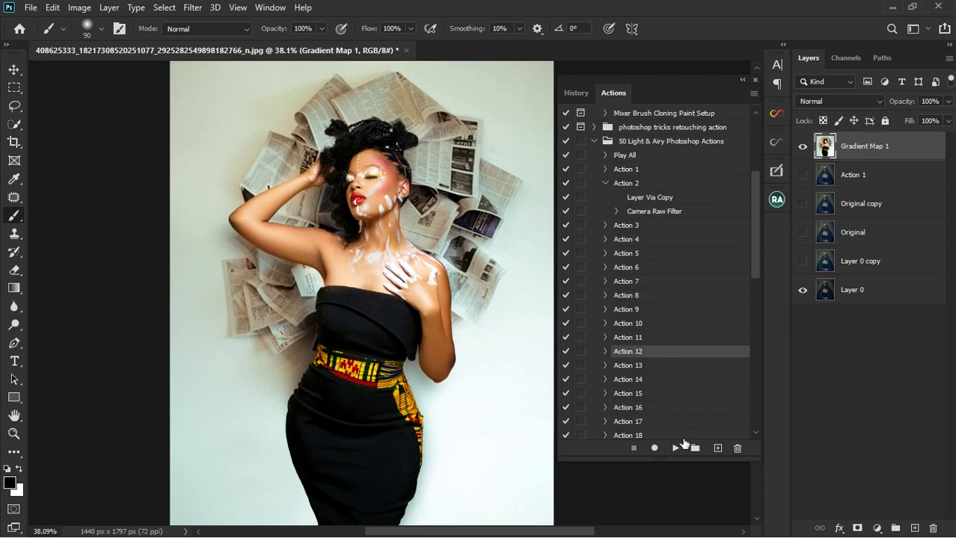
left_click(676, 449)
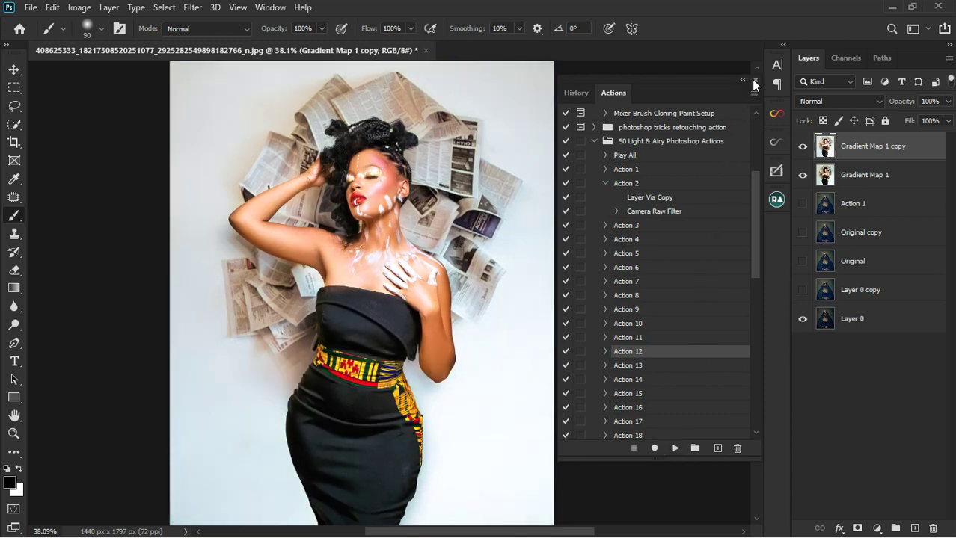
left_click(804, 149)
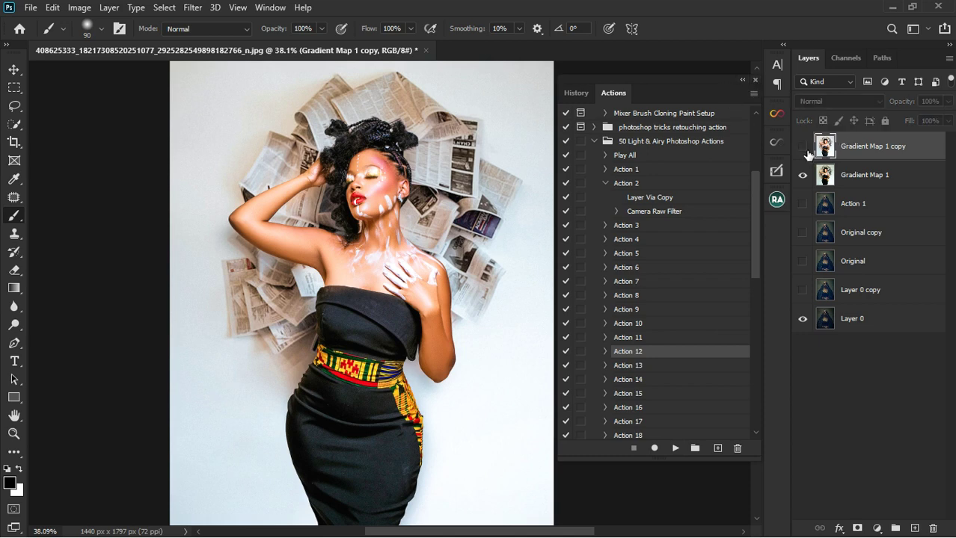
left_click(804, 148)
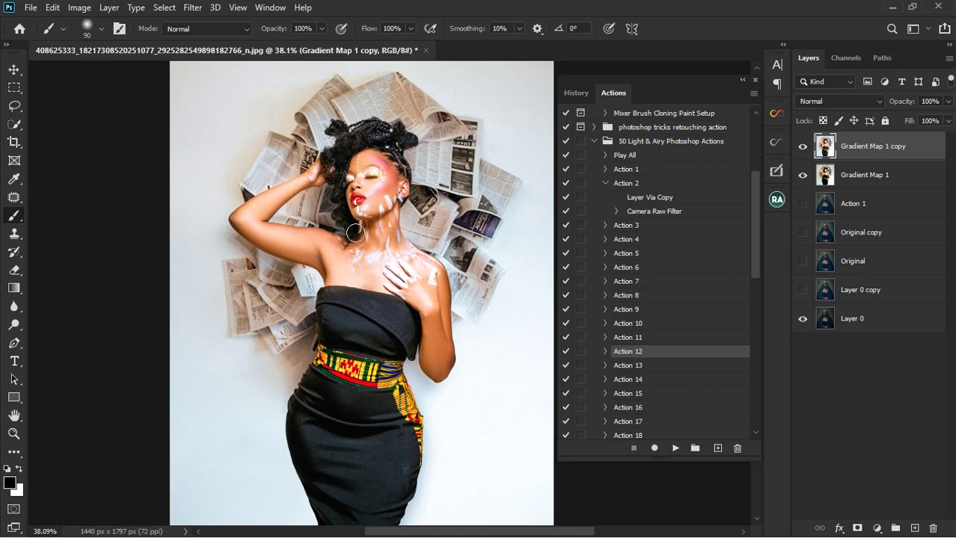
- Lower the Gradient Map 1 copy layer's opacity to 52%
scroll(360, 172, "up", 2)
scroll(360, 173, "up", 1)
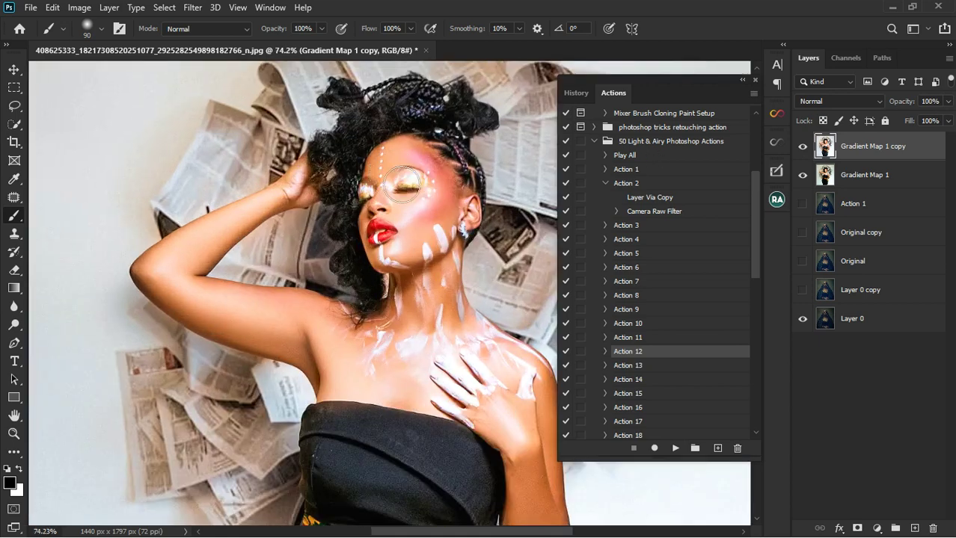
left_click(803, 146)
left_click(804, 149)
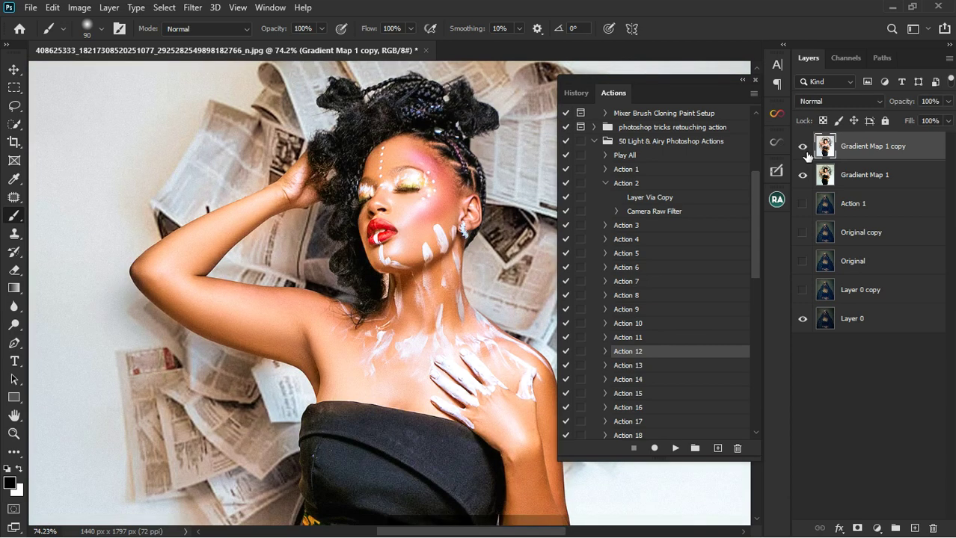
left_click(947, 102)
left_click_drag(946, 120, 926, 121)
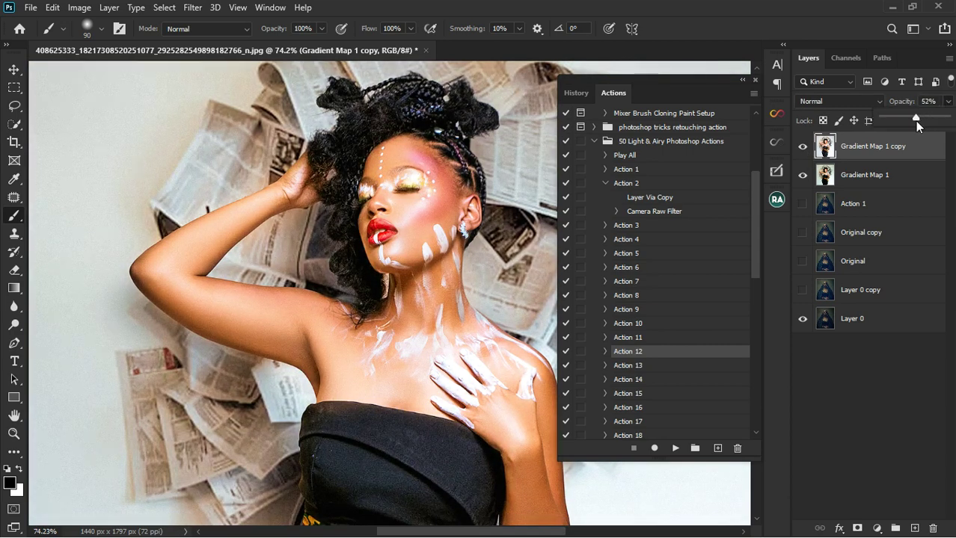
scroll(523, 251, "down", 5)
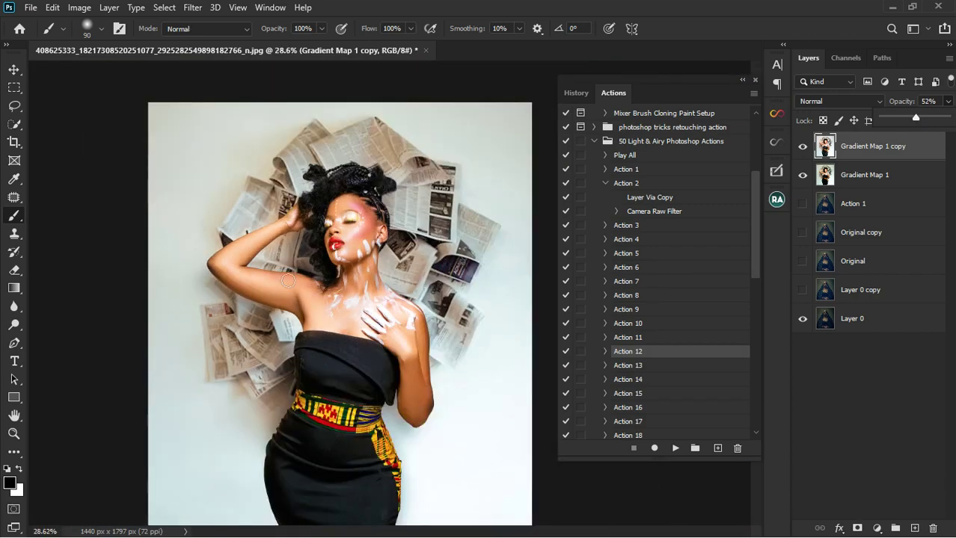
left_click(599, 141)
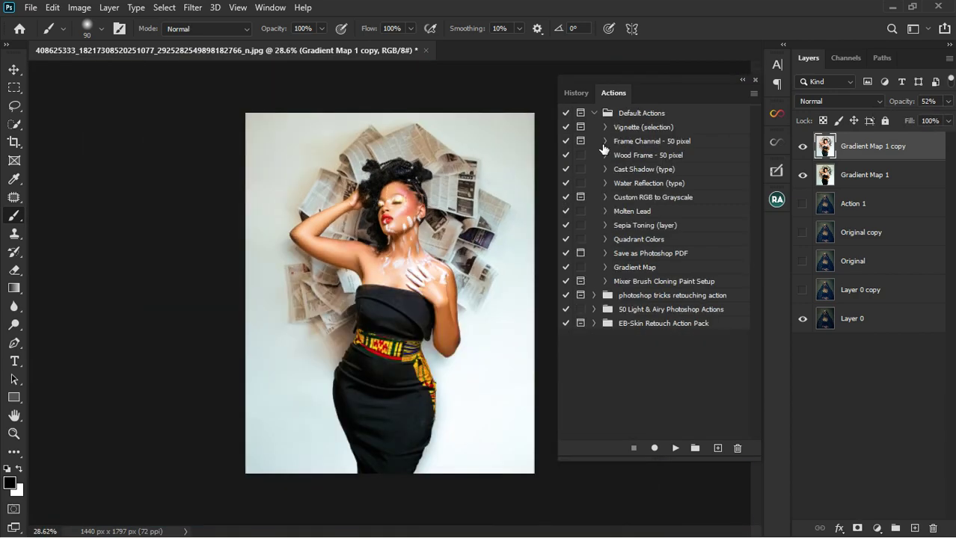
- Delete the Gradient Map 1, Gradient Map 1 copy, Original copy, Layer 0 copy, Original and Action 1 layers
left_click(864, 181)
key("Delete")
left_click(865, 153)
key("Delete")
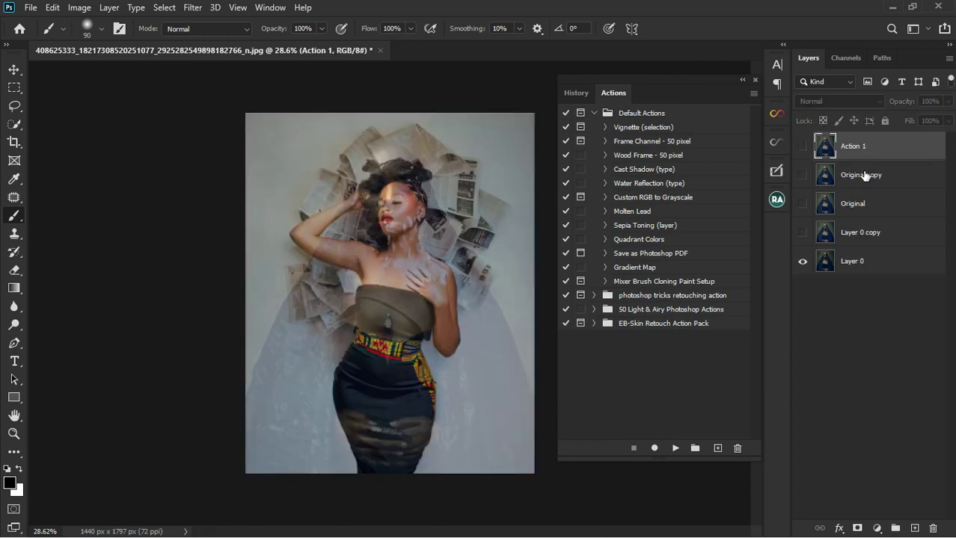
left_click(866, 175)
key("Delete")
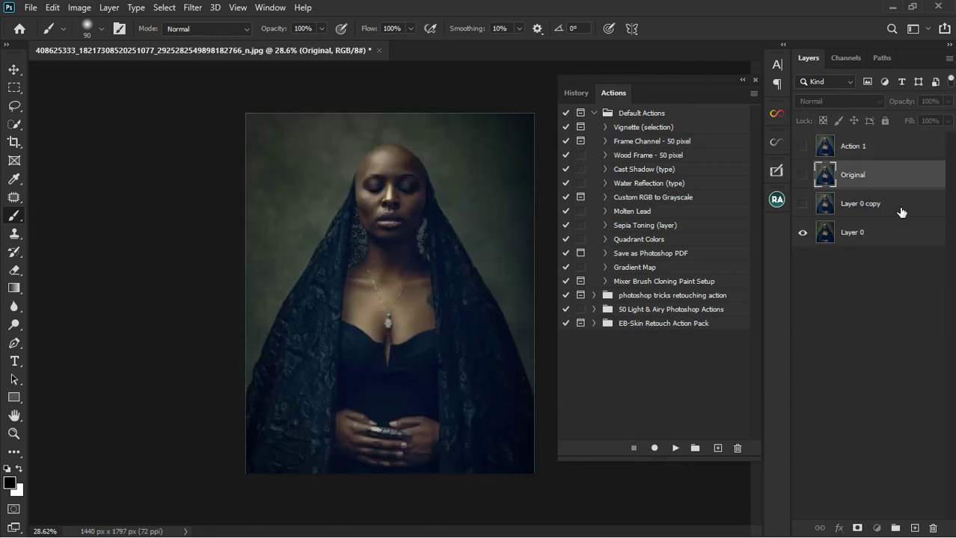
left_click(898, 207)
key("Delete")
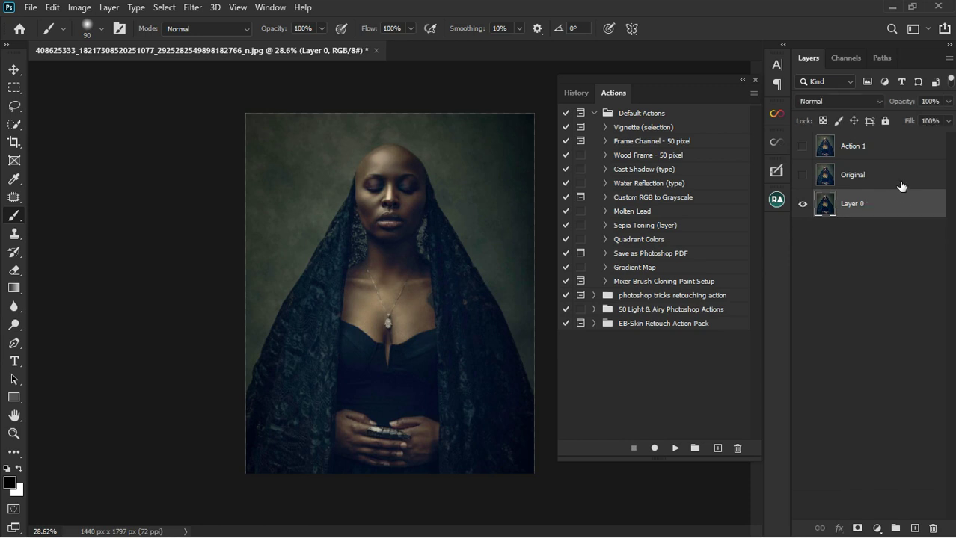
left_click(896, 175)
key("Delete")
left_click(890, 153)
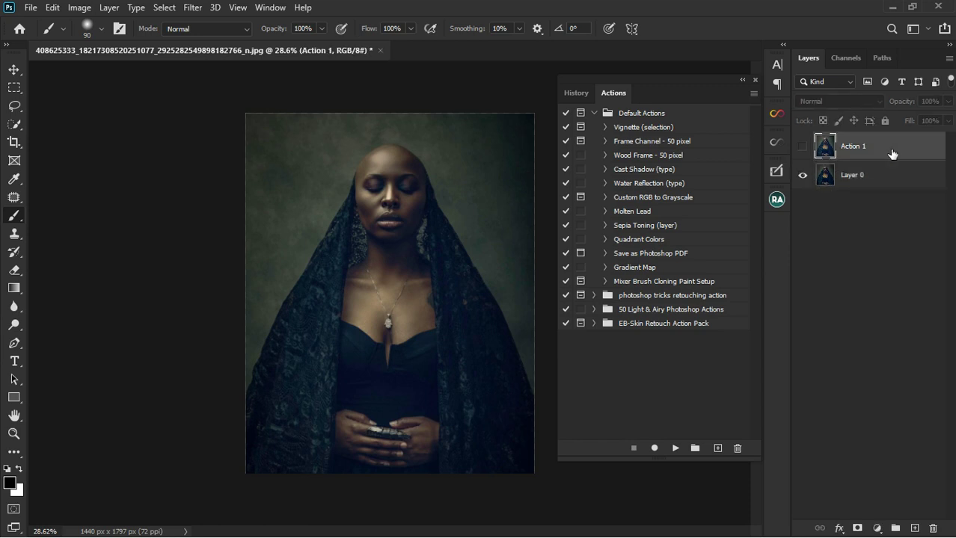
key("Delete")
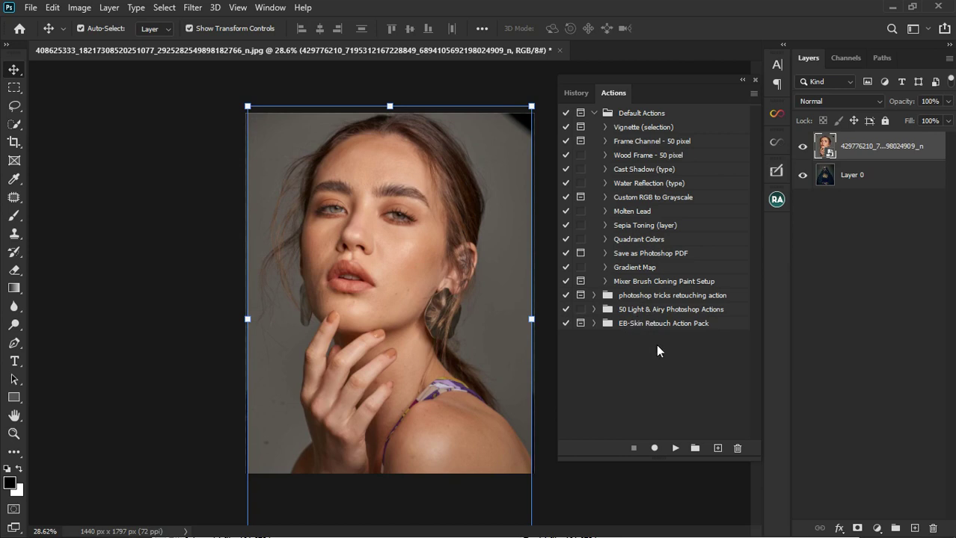
- Place the new close-up portrait above Layer 0 and expand the EB-Skin Retouch Action Pack
key("super")
left_click(798, 526)
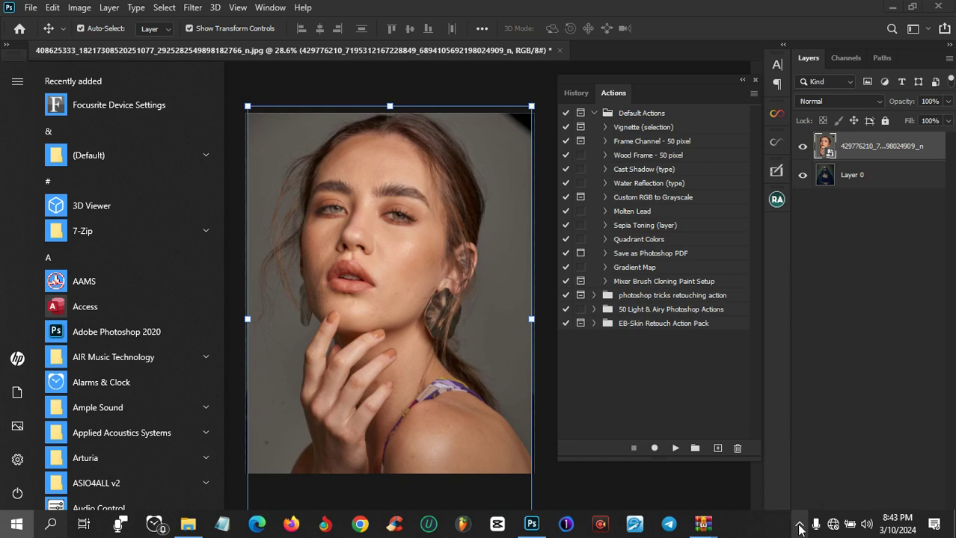
left_click(634, 351)
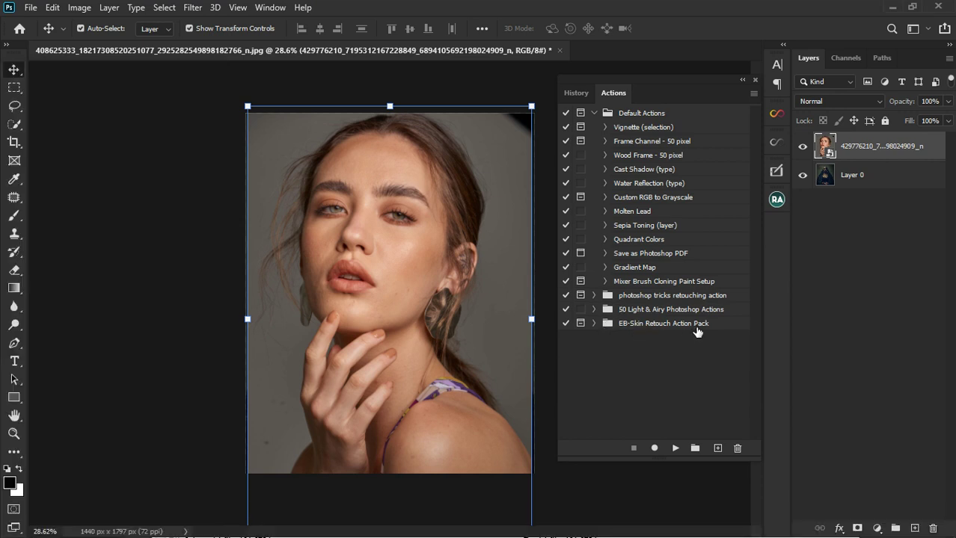
left_click(596, 324)
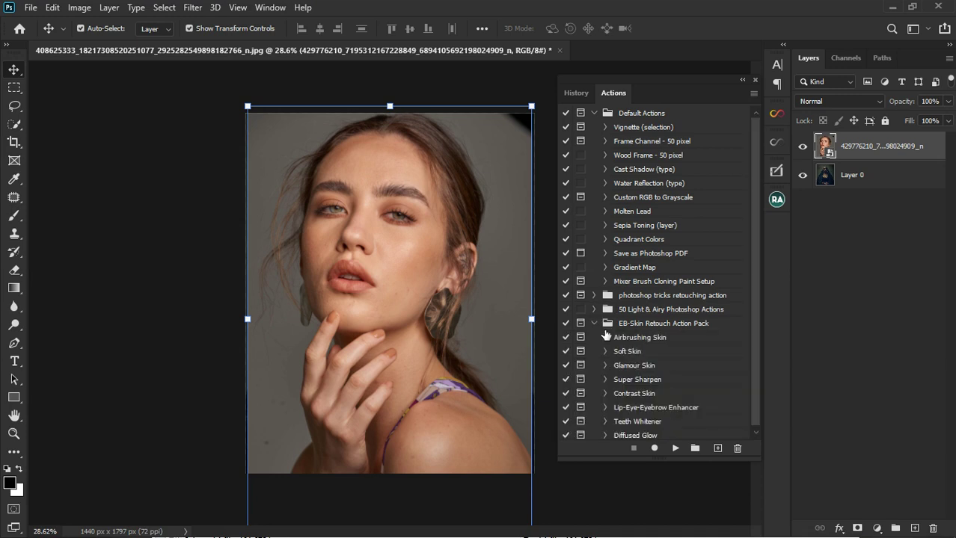
- Rasterize the close-up portrait layer and run Teeth Whitener, stopping at its prompt
scroll(684, 365, "down", 1)
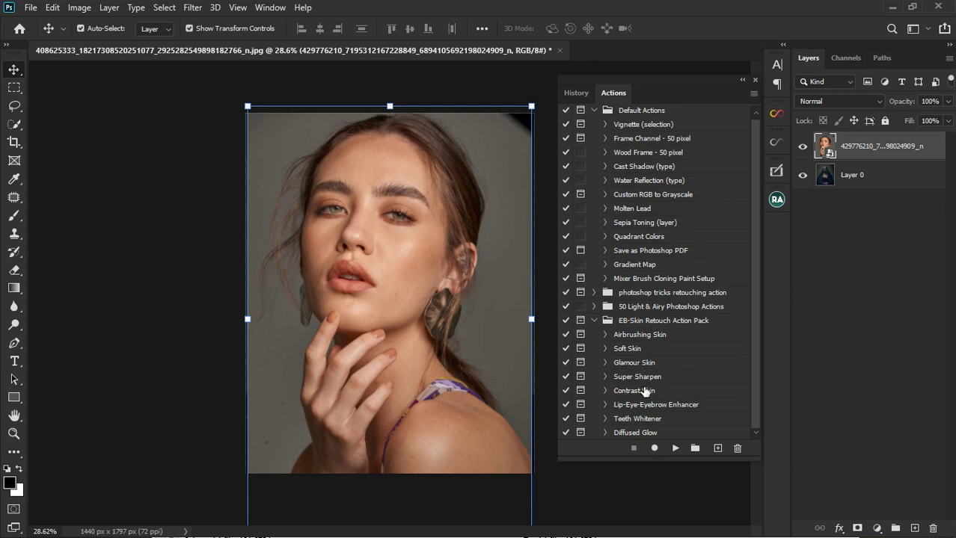
left_click(632, 423)
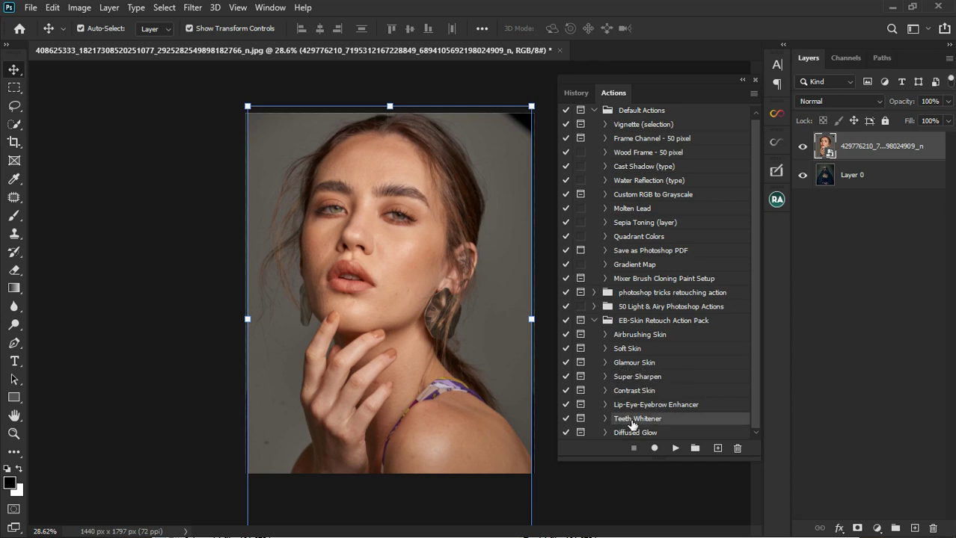
right_click(868, 153)
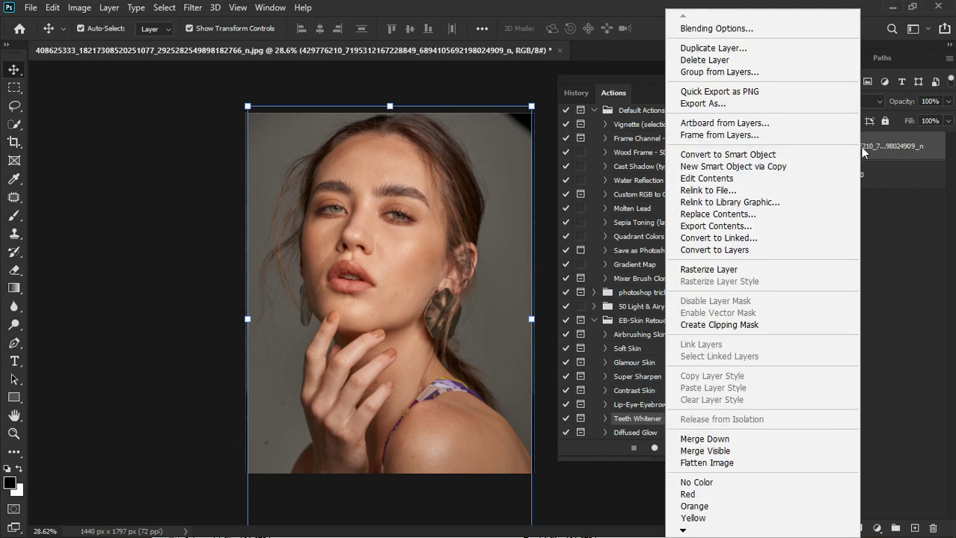
left_click(744, 268)
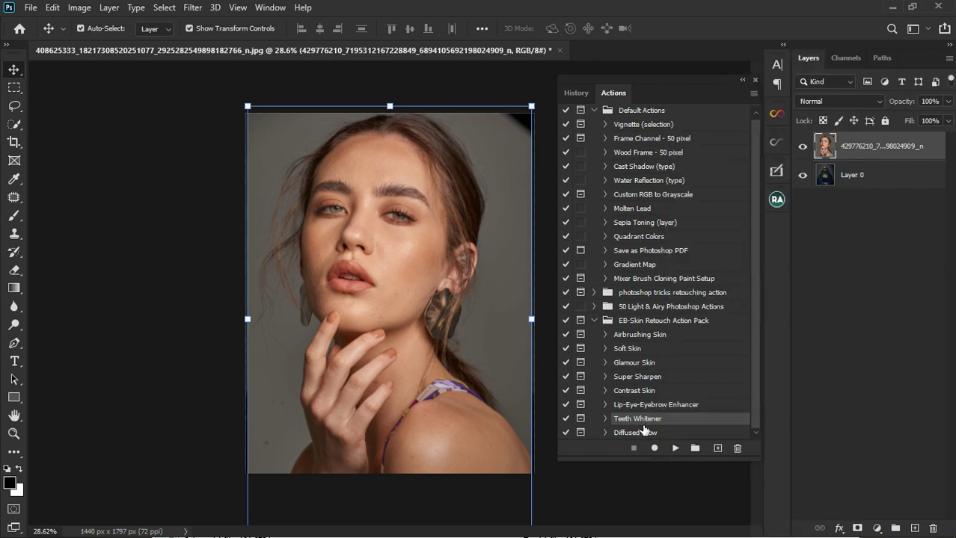
left_click(676, 448)
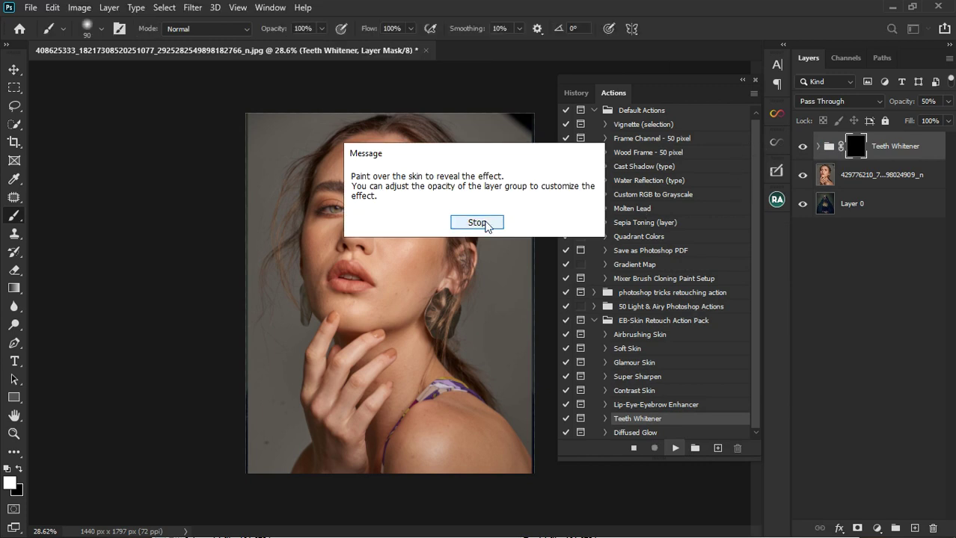
left_click(477, 223)
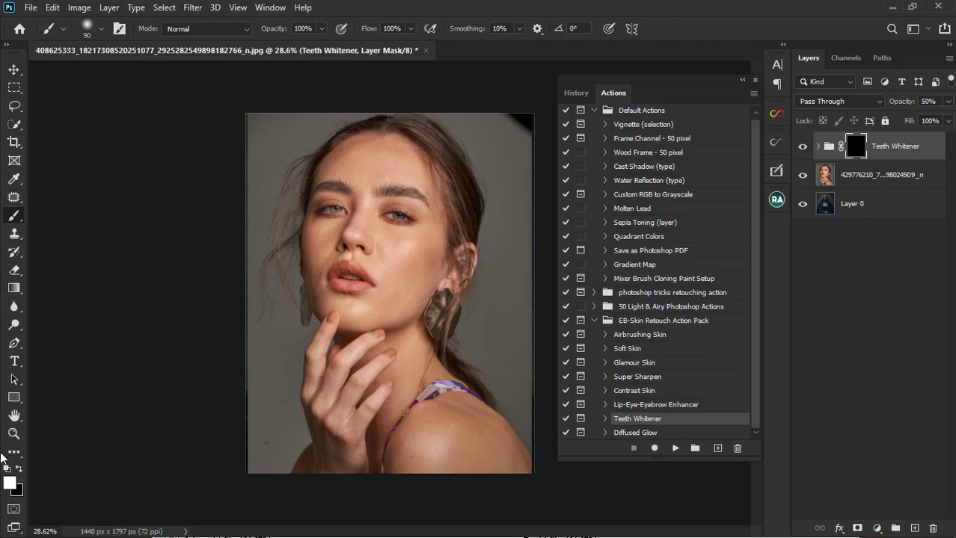
- Paint white on the Teeth Whitener mask over the lower teeth with a smaller brush, comparing with the group hidden
scroll(333, 269, "up", 5)
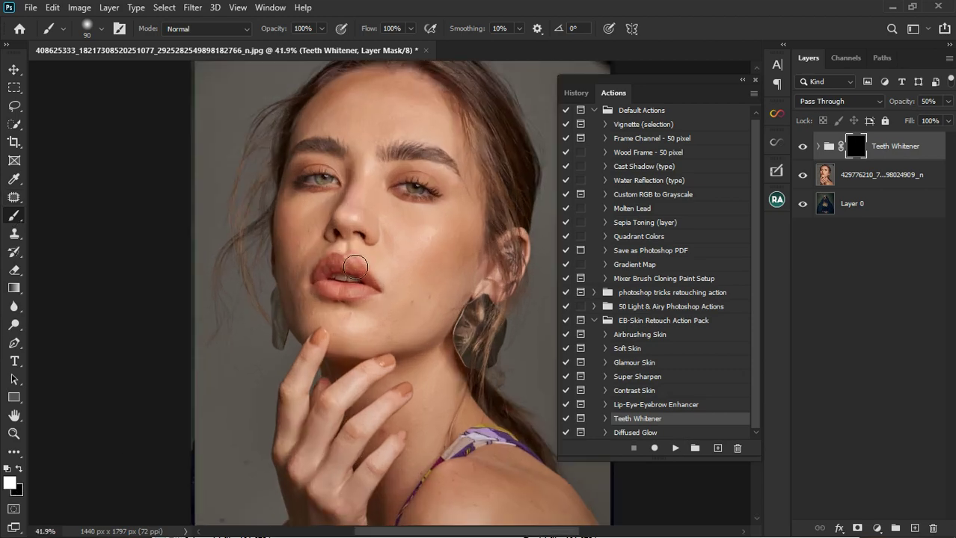
scroll(351, 303, "down", 1)
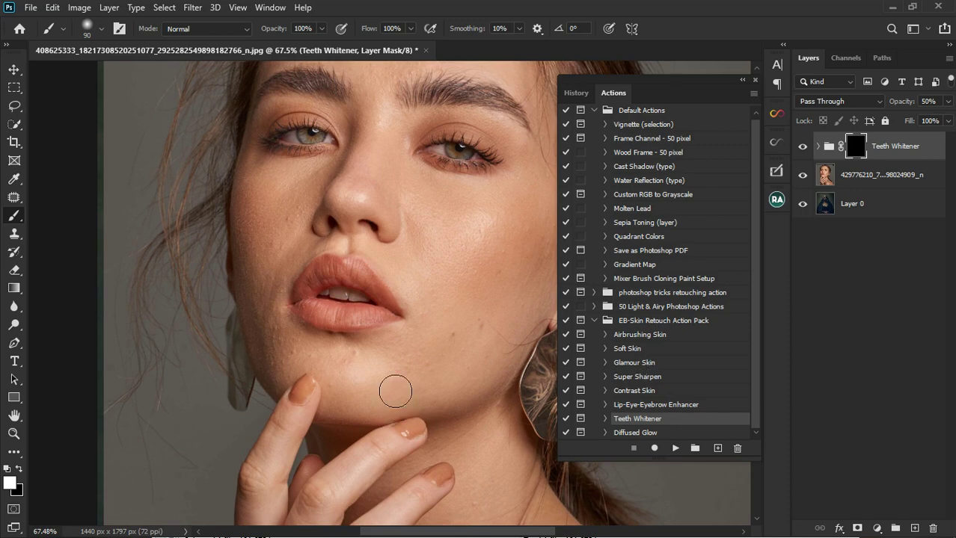
key("bracketleft")
key("bracketleft")
key("bracketleft")
key("bracketleft")
key("bracketleft")
mouse_move(351, 305)
left_mouse_down()
mouse_move(360, 307)
mouse_move(356, 299)
left_mouse_up()
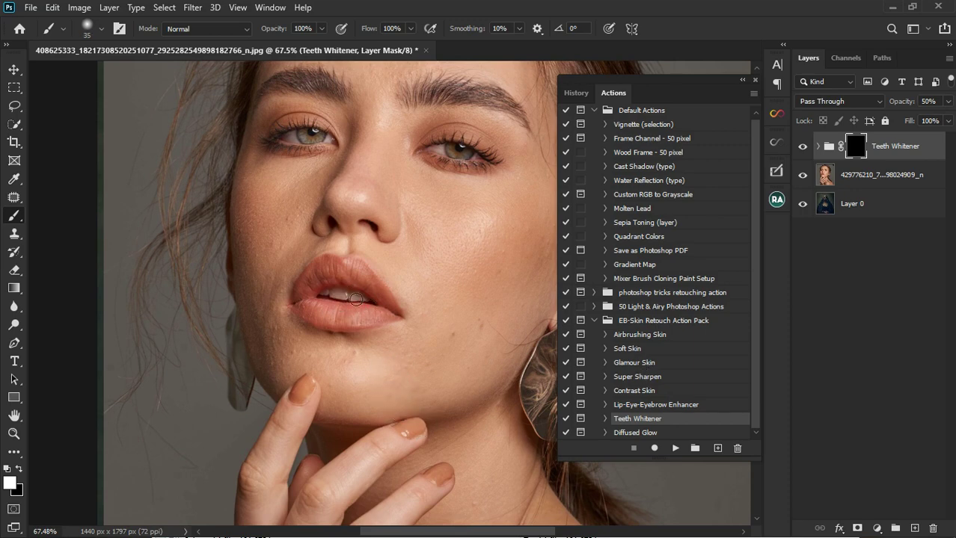
scroll(306, 142, "up", 2)
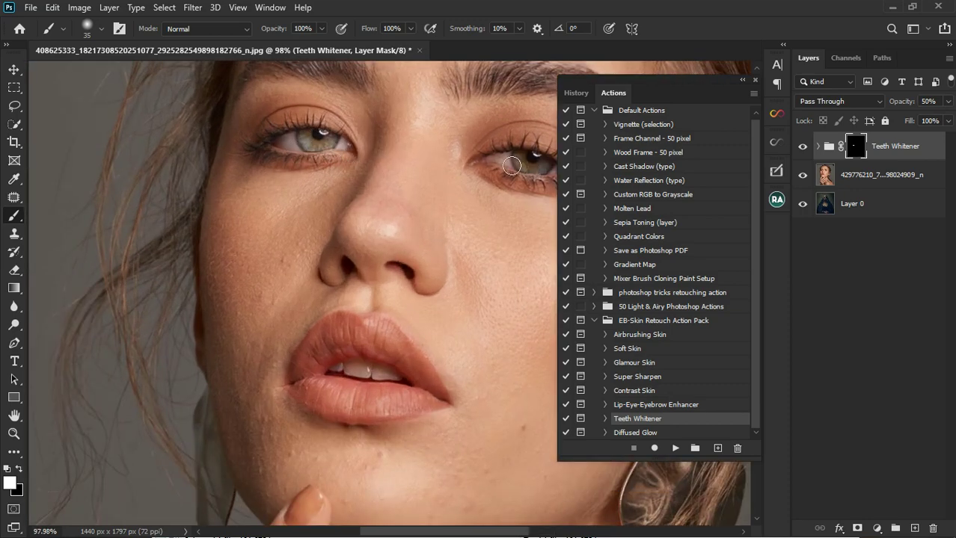
scroll(554, 180, "down", 3)
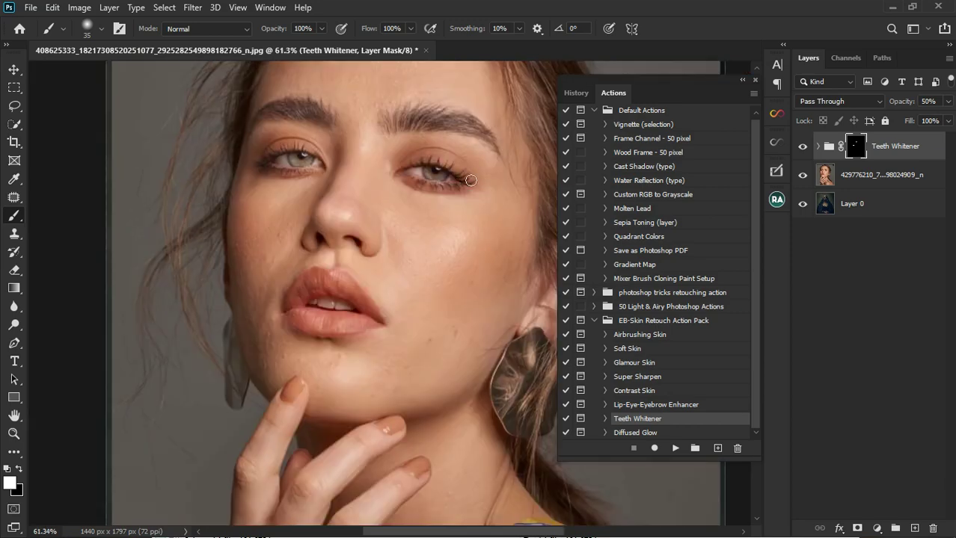
left_click(802, 147)
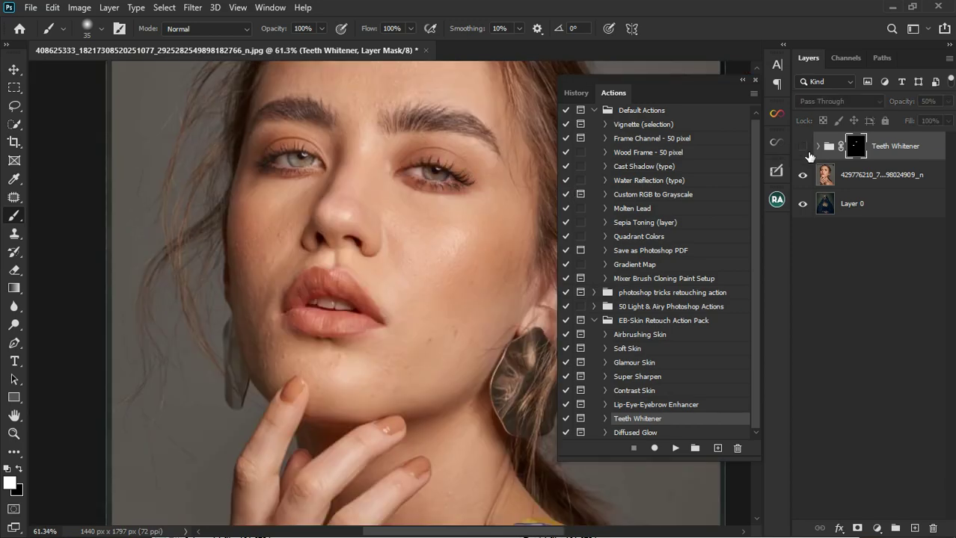
left_click(802, 147)
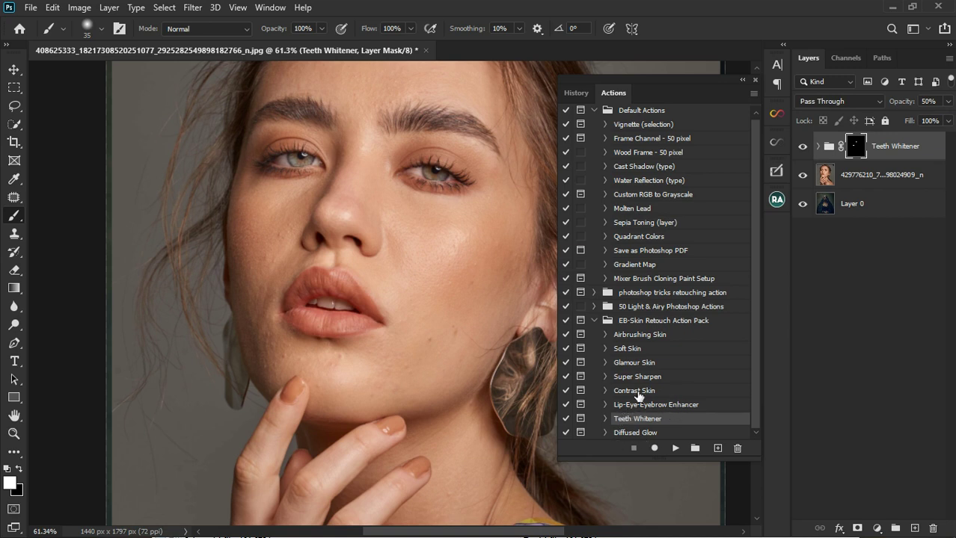
left_click(633, 365)
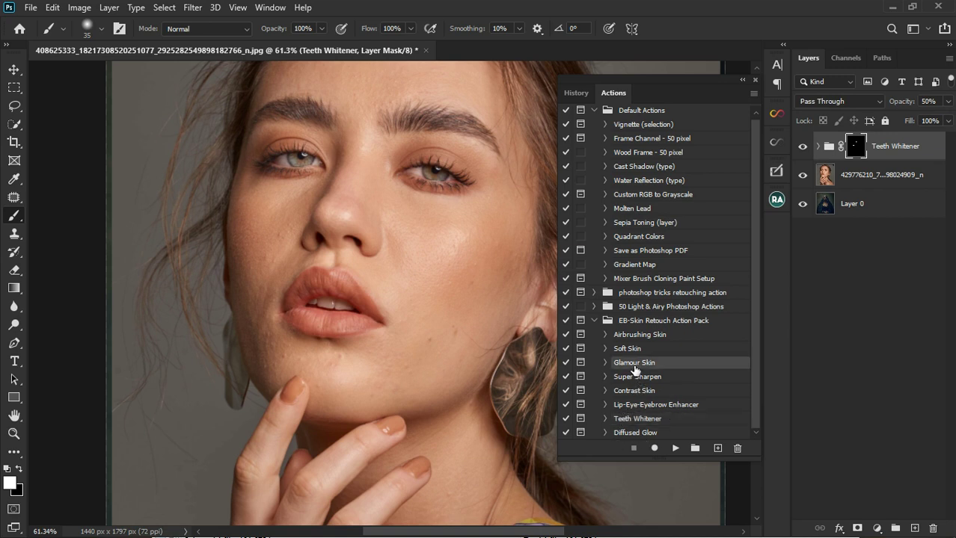
- Run the Glamour Skin action, stop at its paint-over prompt, and set the brush size to 60
left_click(675, 449)
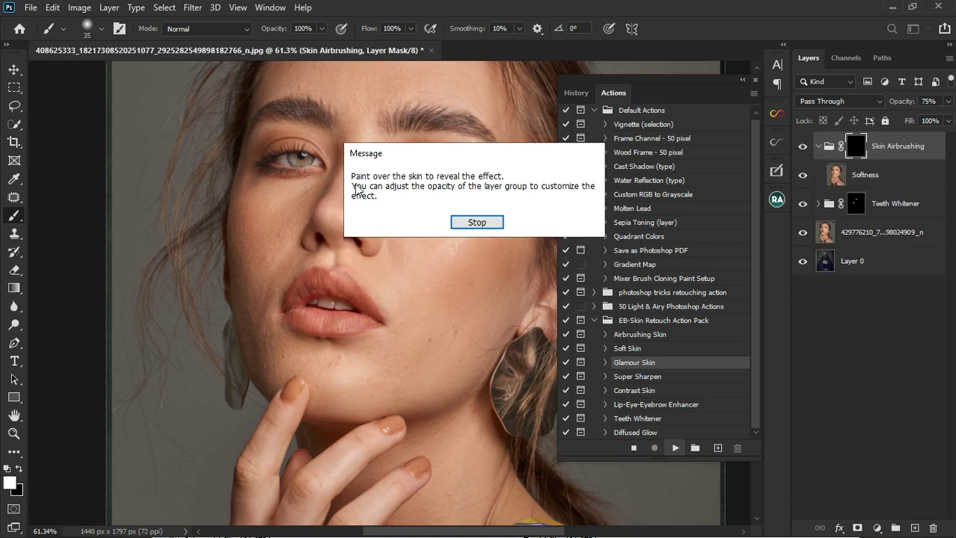
left_click(476, 223)
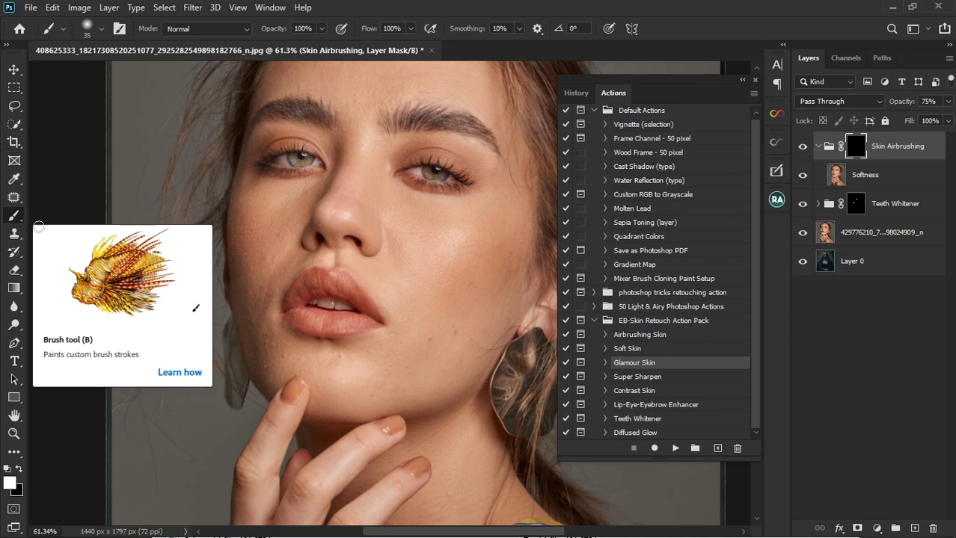
key("bracketright")
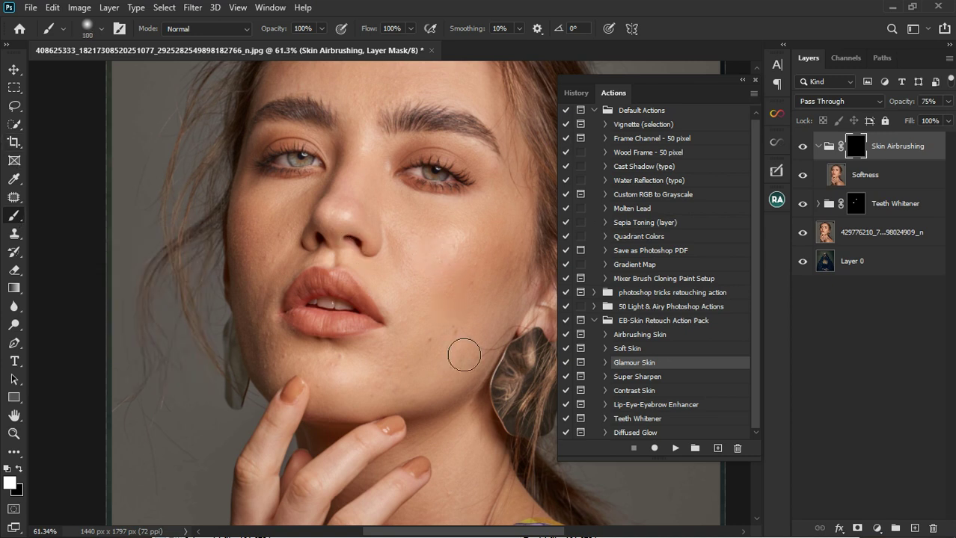
key("bracketright")
key("bracketright")
scroll(476, 396, "up", 3)
scroll(475, 396, "up", 1)
key("bracketleft")
key("bracketleft")
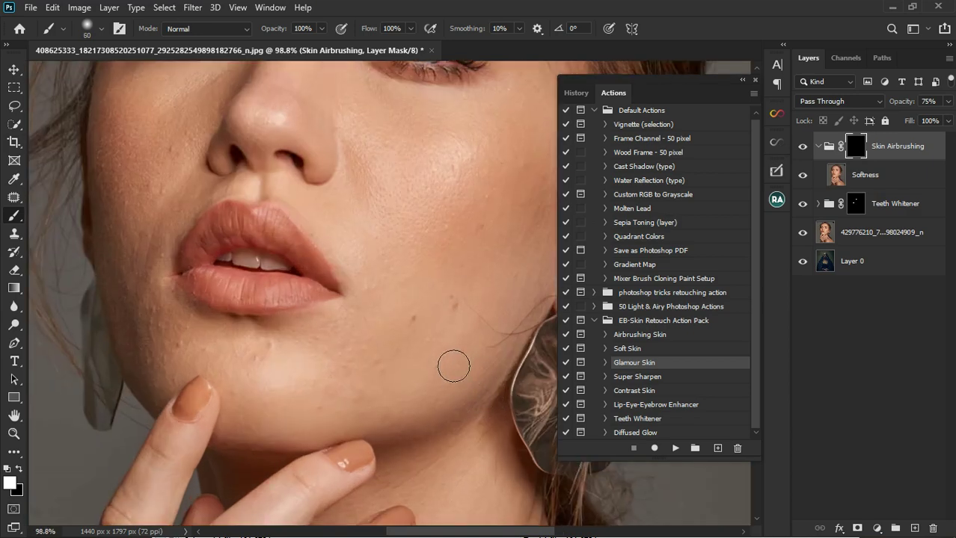
left_click(742, 80)
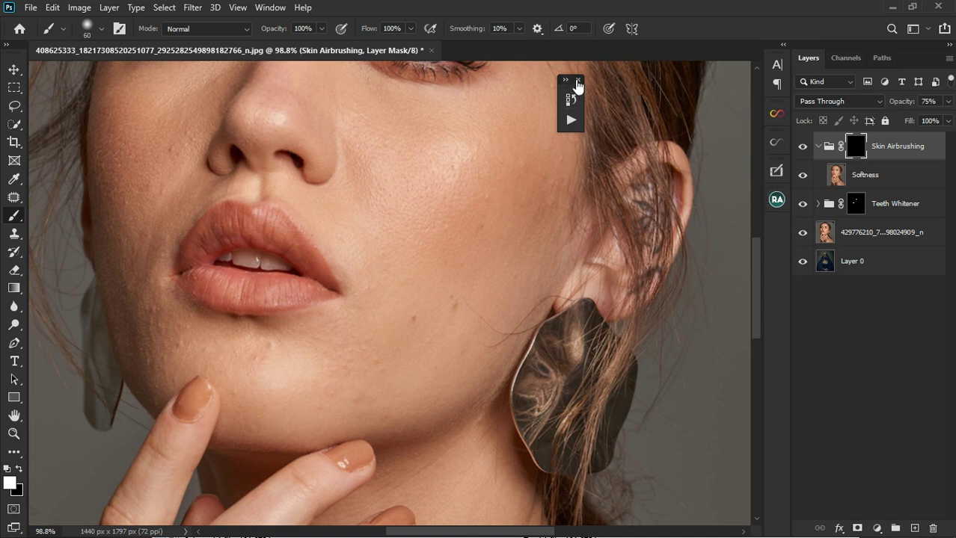
left_click(577, 80)
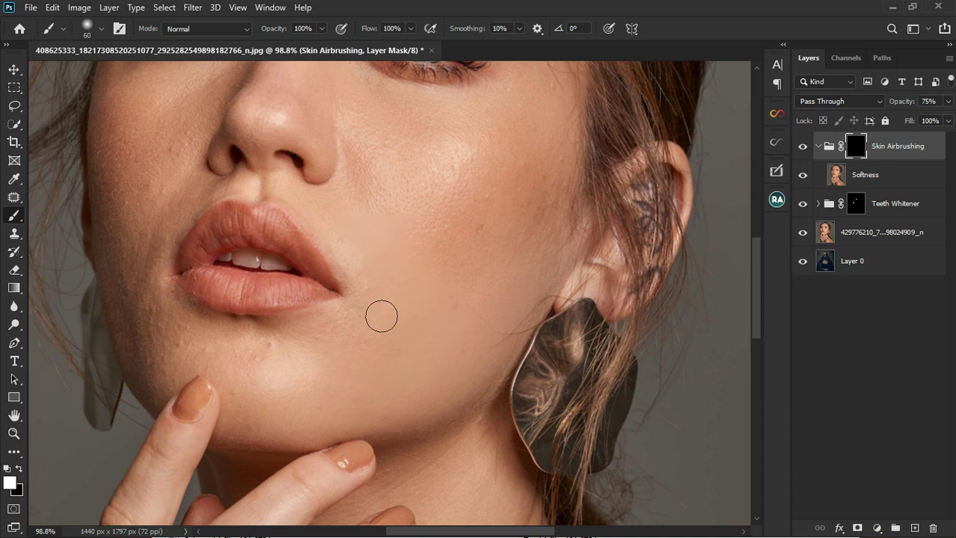
- Paint Skin Airbrushing smoothing over the chin, cheeks and under-eye skin
left_click_drag(330, 344, 284, 353)
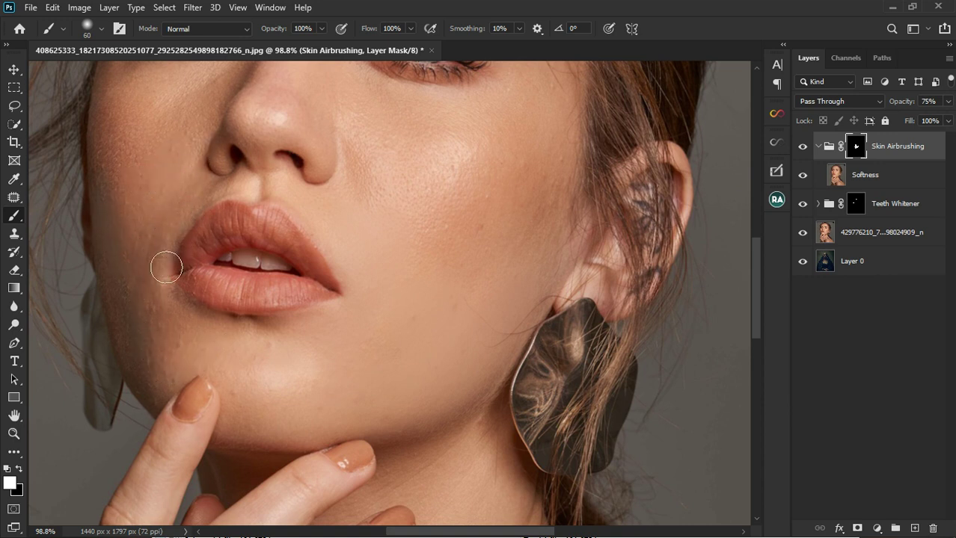
mouse_move(440, 167)
left_mouse_down()
mouse_move(413, 202)
mouse_move(391, 151)
mouse_move(385, 175)
mouse_move(421, 176)
mouse_move(445, 271)
left_mouse_up()
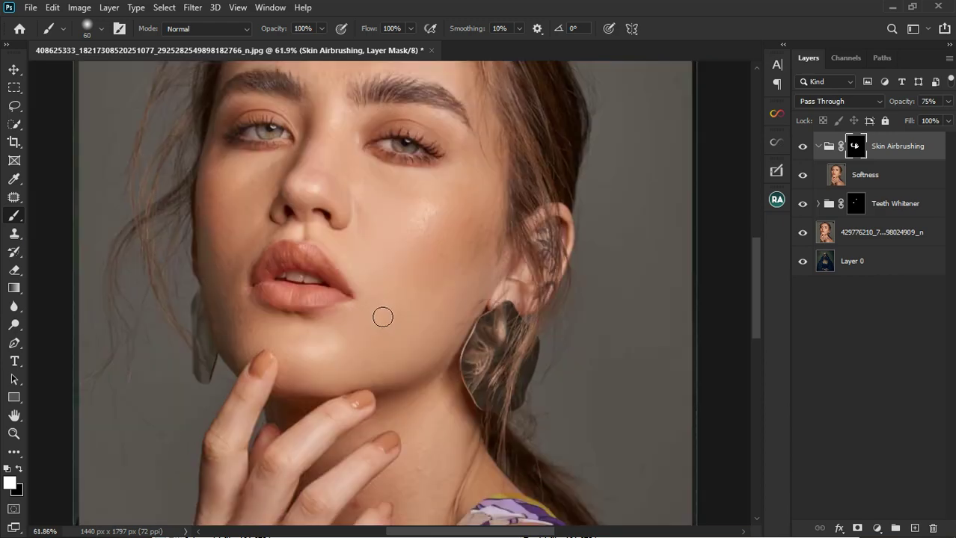
scroll(382, 315, "down", 4)
scroll(493, 161, "up", 1)
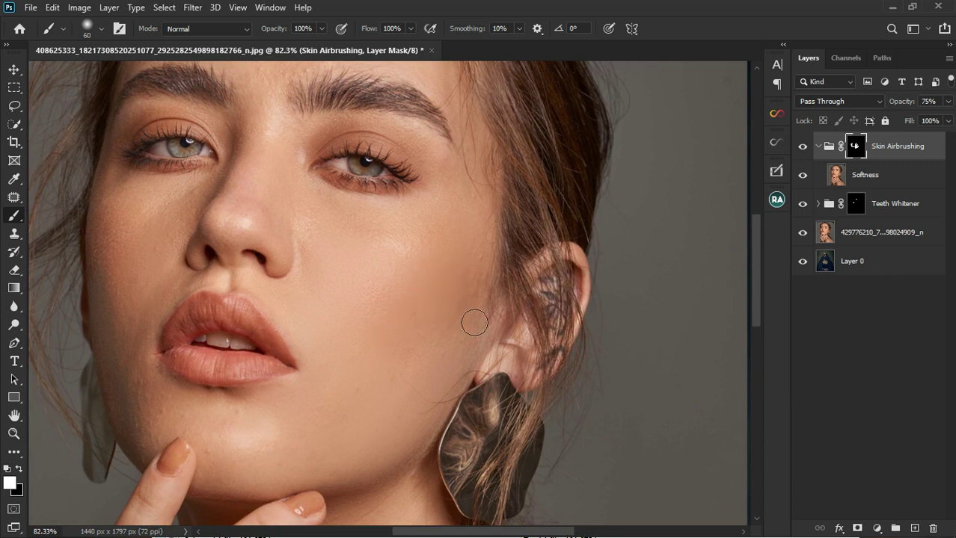
mouse_move(455, 313)
left_mouse_down()
mouse_move(436, 246)
mouse_move(326, 212)
mouse_move(450, 218)
mouse_move(386, 238)
left_mouse_up()
mouse_move(364, 192)
left_mouse_down()
mouse_move(350, 168)
mouse_move(416, 190)
left_mouse_up()
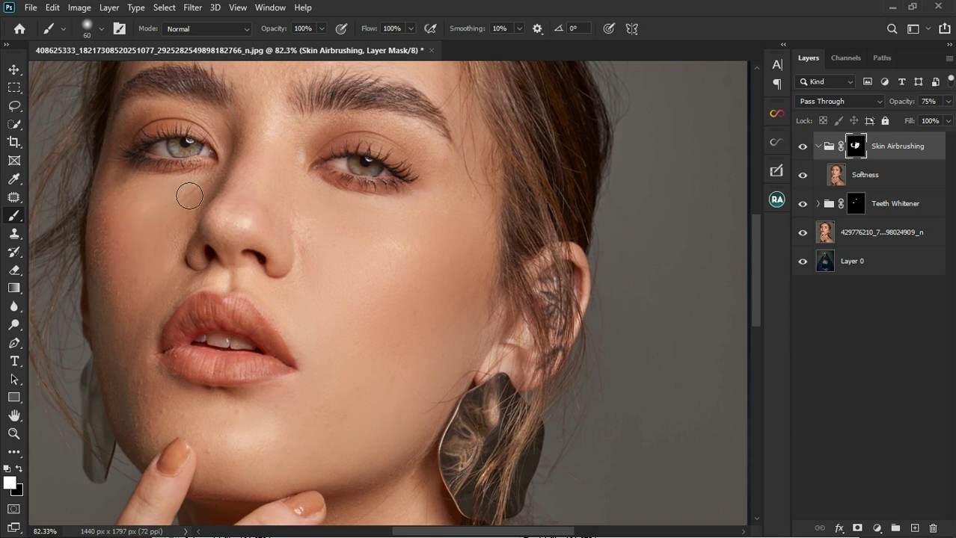
scroll(363, 316, "down", 2)
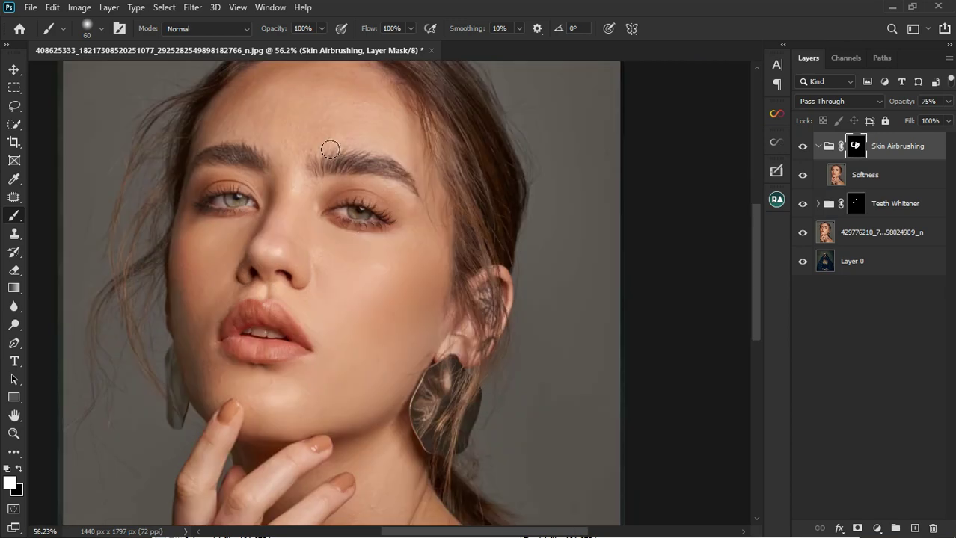
scroll(317, 213, "down", 1)
scroll(318, 132, "up", 2)
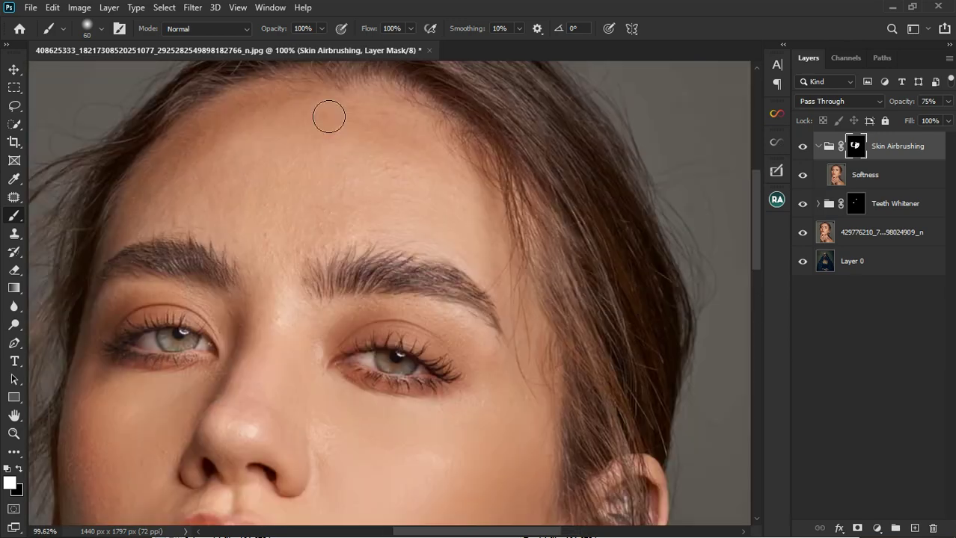
- Smooth the forehead at brush size 90, nose bridge and eyelid at 60, shoulder and neck at 125
key("bracketright")
key("bracketright")
mouse_move(188, 222)
left_mouse_down()
mouse_move(295, 234)
mouse_move(328, 252)
mouse_move(360, 206)
mouse_move(433, 205)
mouse_move(384, 153)
mouse_move(398, 133)
mouse_move(511, 270)
mouse_move(421, 235)
mouse_move(325, 260)
left_mouse_up()
key("bracketleft")
key("bracketleft")
key("bracketleft")
mouse_move(289, 287)
left_mouse_down()
mouse_move(273, 313)
mouse_move(310, 345)
mouse_move(347, 322)
mouse_move(475, 341)
mouse_move(368, 267)
mouse_move(455, 256)
mouse_move(316, 281)
mouse_move(274, 384)
mouse_move(252, 363)
mouse_move(196, 435)
mouse_move(146, 448)
mouse_move(281, 474)
left_mouse_up()
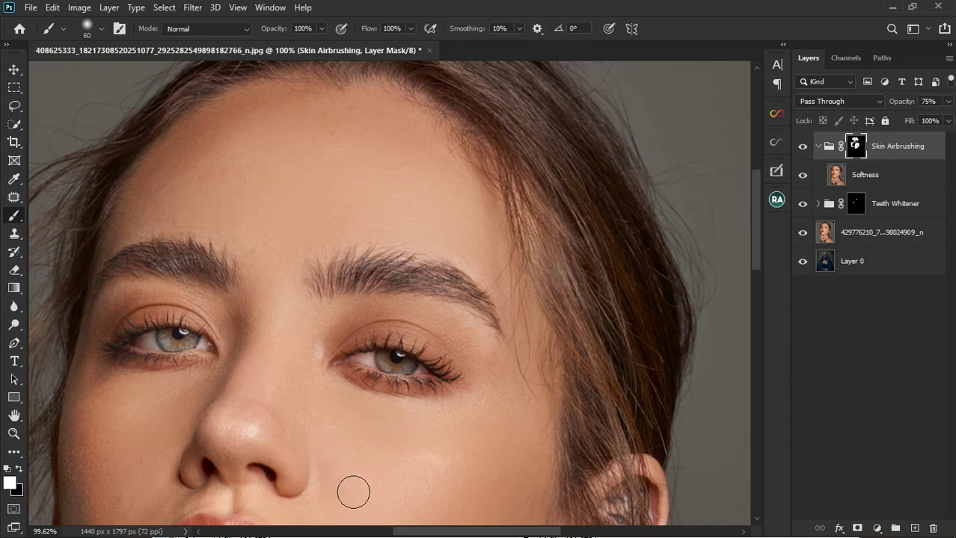
scroll(344, 291, "down", 3)
scroll(333, 208, "down", 3)
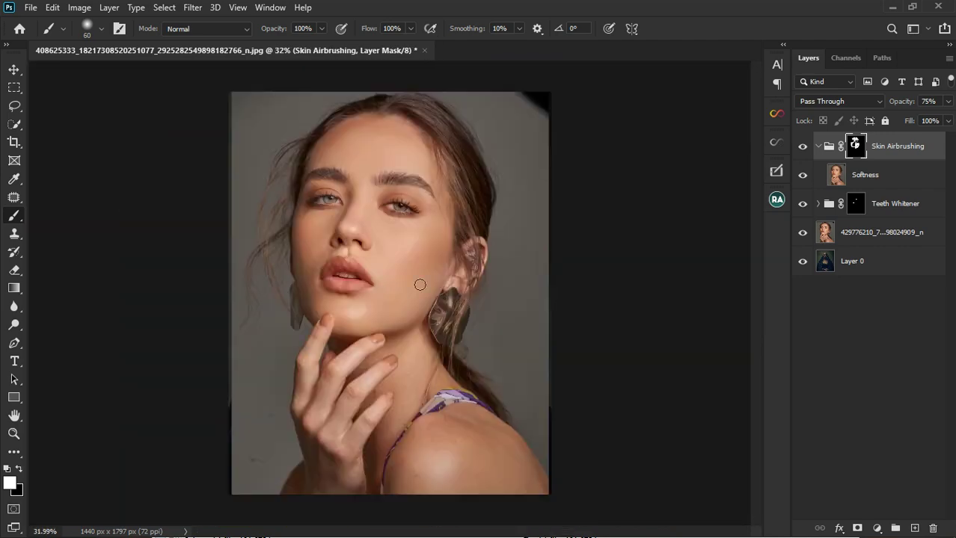
scroll(420, 285, "up", 2)
scroll(421, 281, "down", 1)
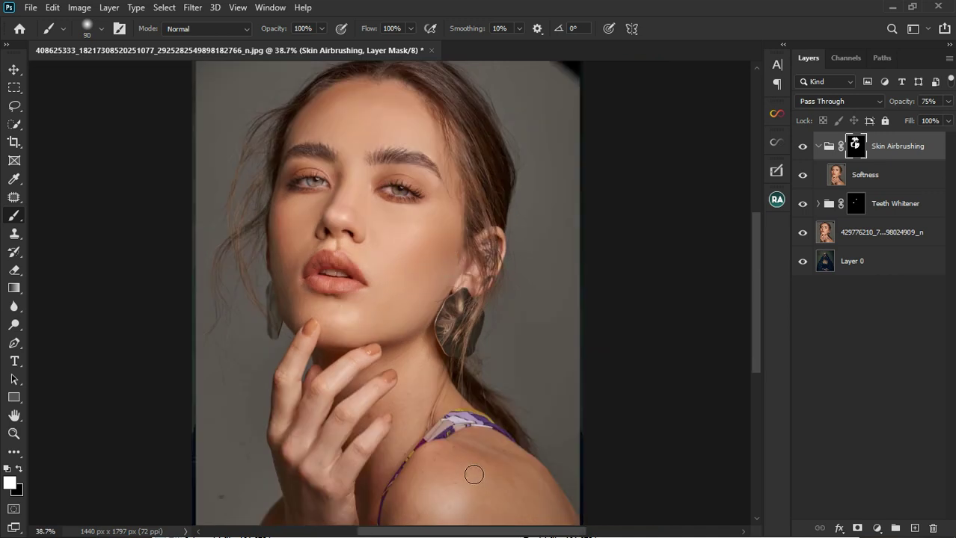
key("bracketright")
key("bracketright")
left_click_drag(525, 463, 447, 477)
mouse_move(423, 397)
left_mouse_down()
mouse_move(414, 452)
mouse_move(434, 380)
left_mouse_up()
- Compare the portrait with and without the Skin Airbrushing group, leaving it visible
left_click(811, 148)
left_click(810, 148)
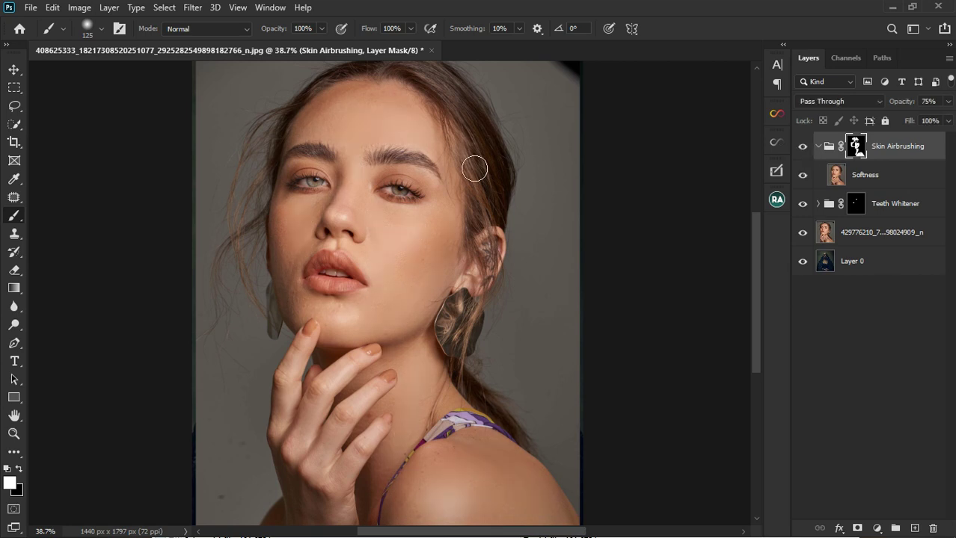
scroll(467, 163, "up", 2)
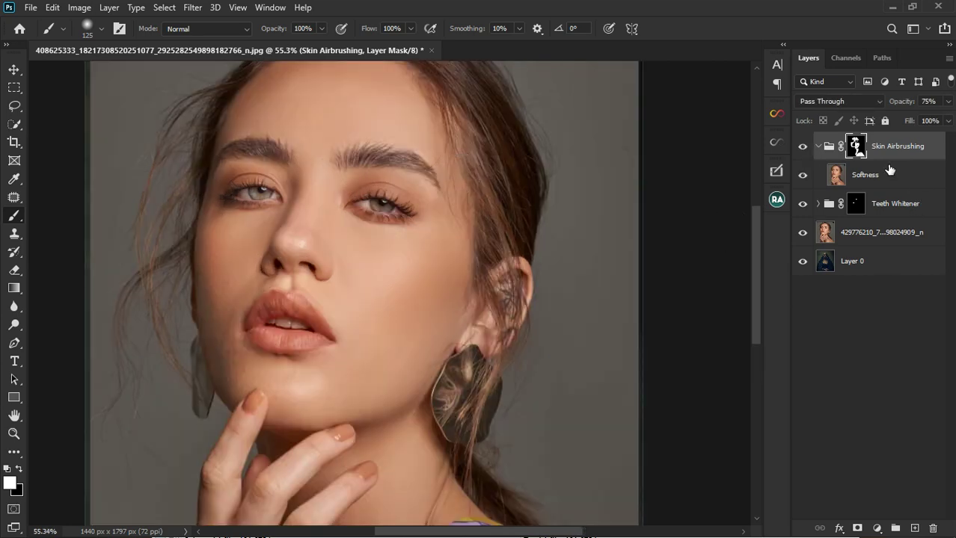
left_click(808, 152)
left_click(808, 152)
- Show and dock the Actions panel, then select the Lip-Eye-Eyebrow Enhancer action
left_click(274, 9)
left_click(334, 104)
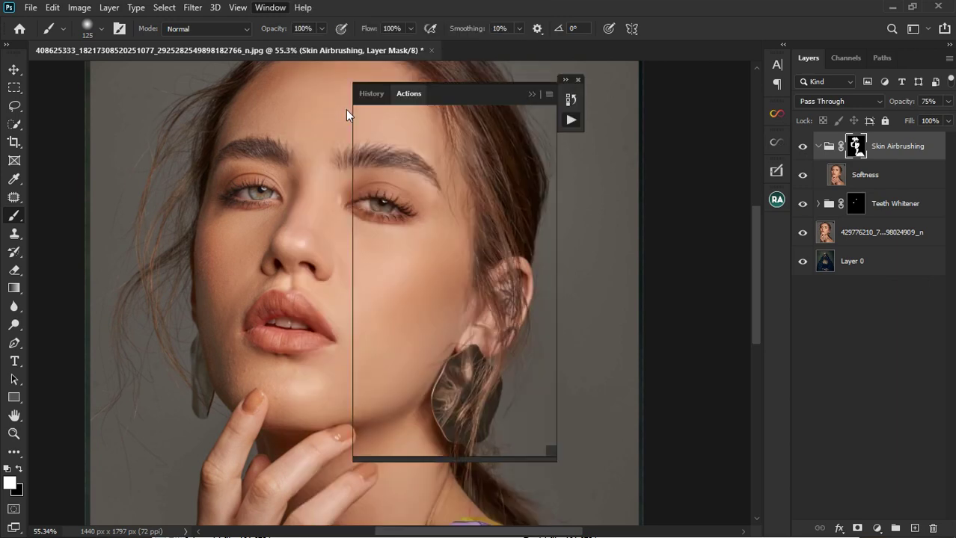
left_click_drag(579, 98, 751, 103)
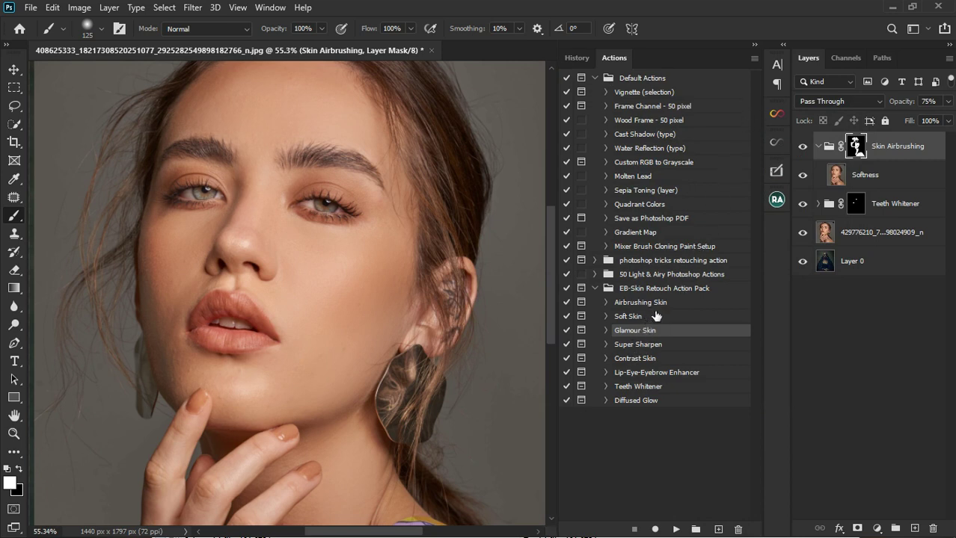
left_click(654, 374)
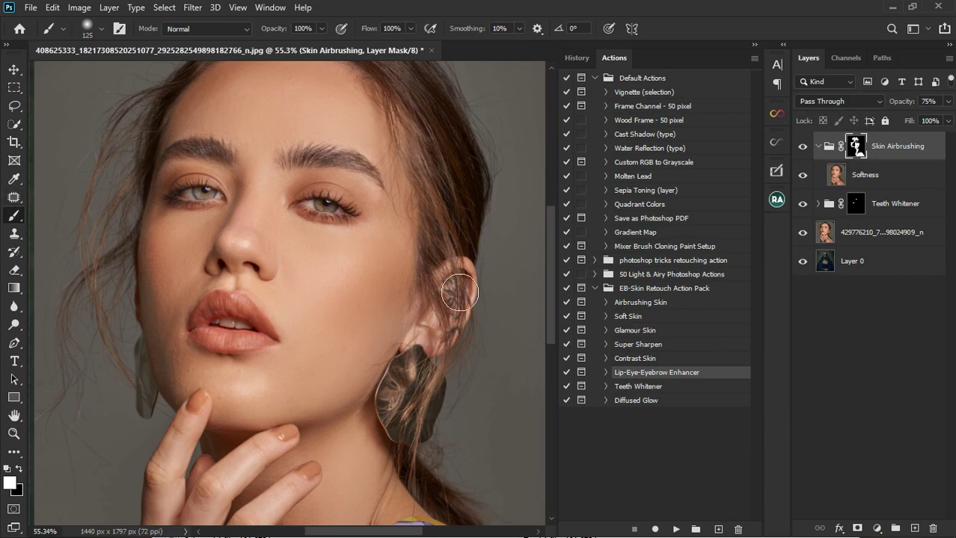
- Run the Lip-Eye-Eyebrow Enhancer action and paint the stronger colour onto the lips with a size-60 brush
left_click(677, 529)
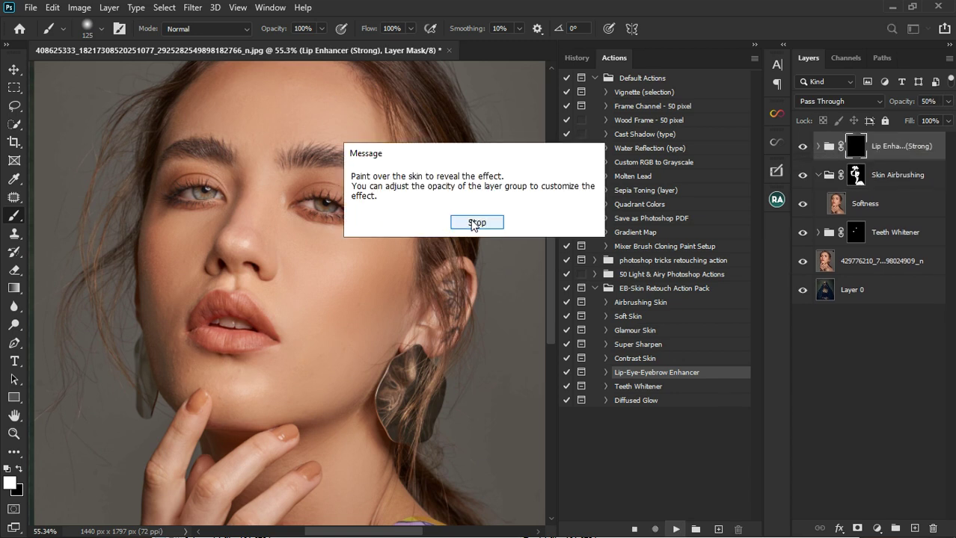
left_click(473, 223)
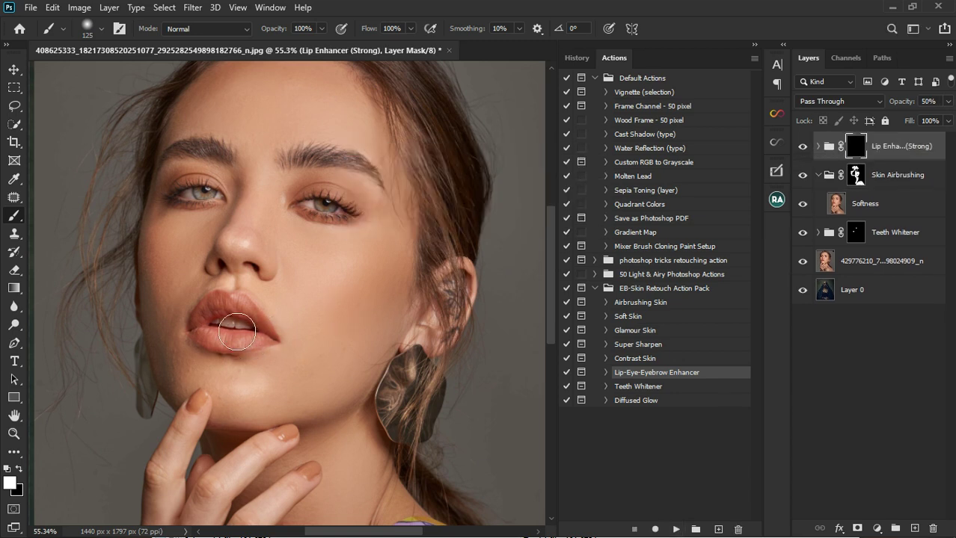
key("bracketleft")
key("bracketleft")
key("bracketleft")
key("bracketleft")
key("bracketleft")
mouse_move(230, 319)
left_mouse_down()
mouse_move(217, 315)
mouse_move(251, 318)
mouse_move(216, 315)
mouse_move(244, 350)
mouse_move(274, 344)
mouse_move(250, 315)
left_mouse_up()
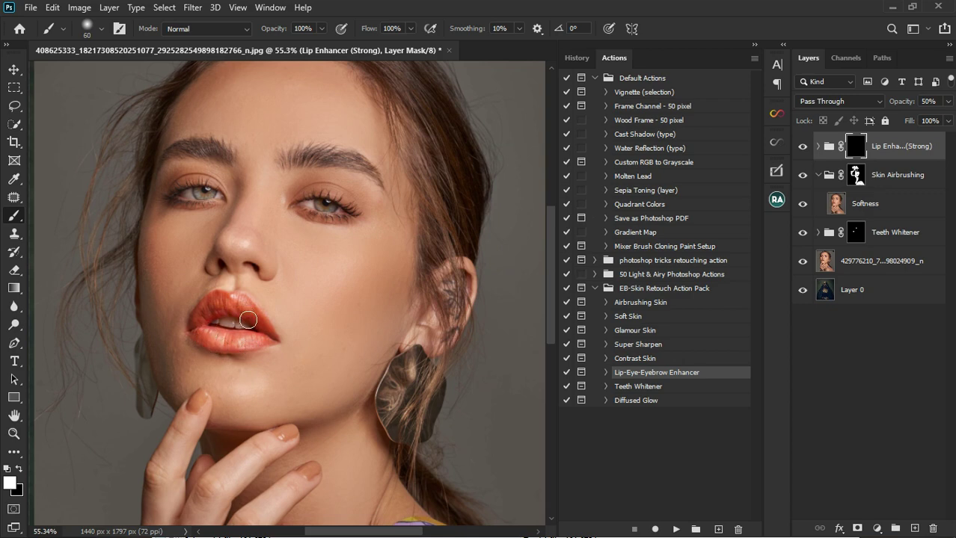
- Darken both eyebrows with brush strokes, then undo the eyebrow darkening
scroll(269, 225, "up", 4)
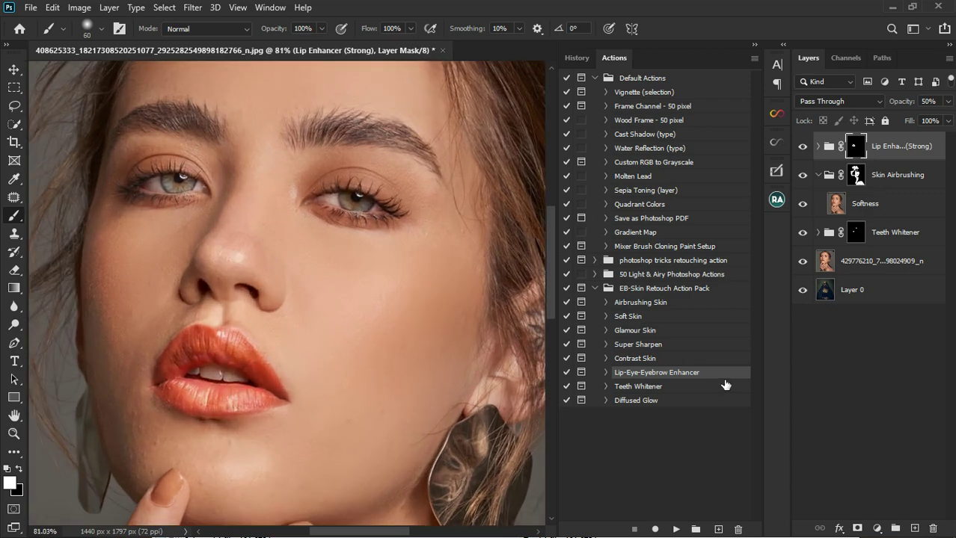
scroll(379, 207, "up", 2)
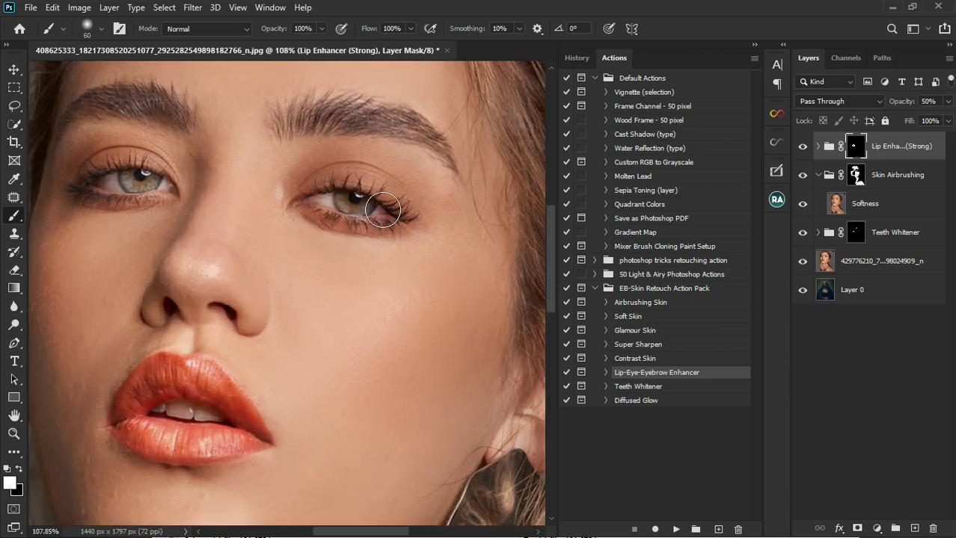
left_click_drag(410, 134, 452, 157)
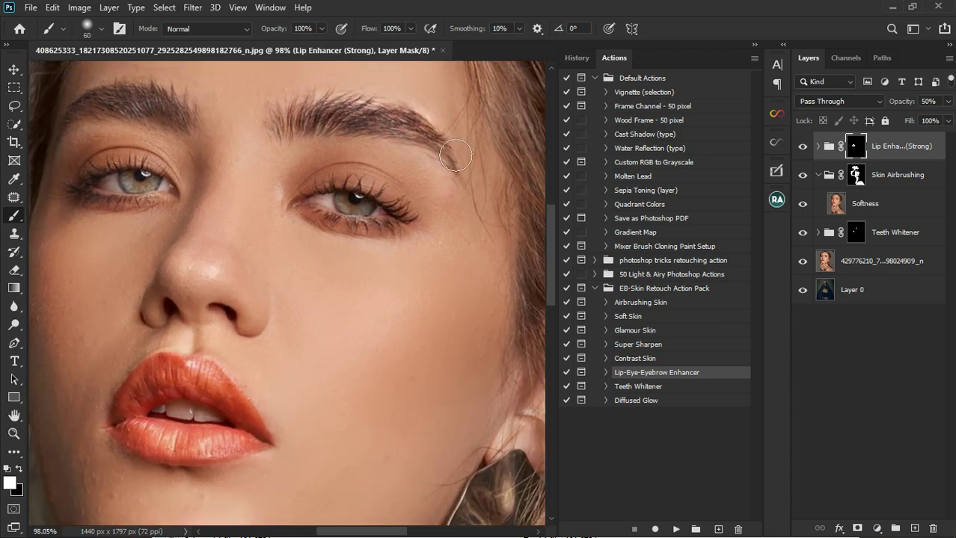
mouse_move(170, 132)
left_mouse_down()
mouse_move(147, 122)
mouse_move(80, 130)
mouse_move(109, 116)
mouse_move(186, 126)
left_mouse_up()
scroll(277, 179, "down", 3)
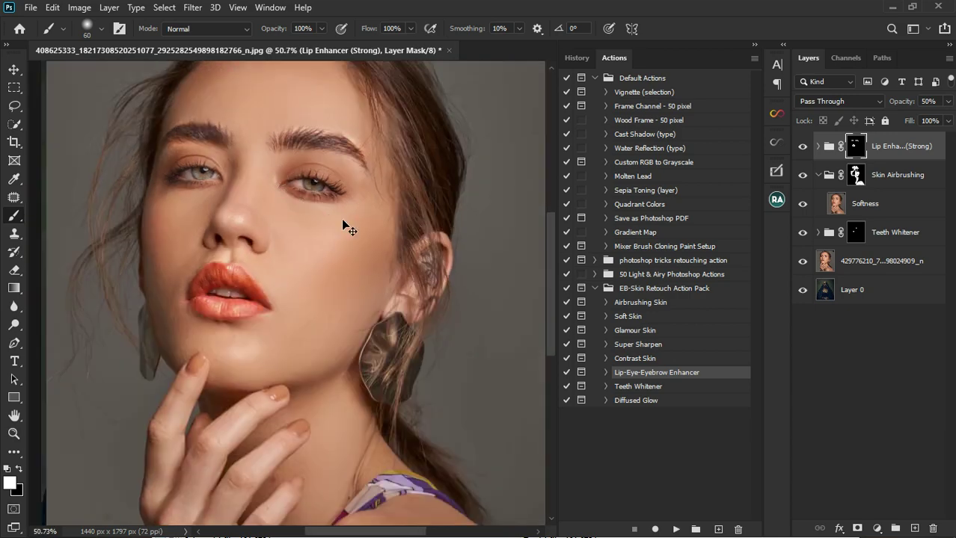
key("ctrl+z")
key("ctrl+z")
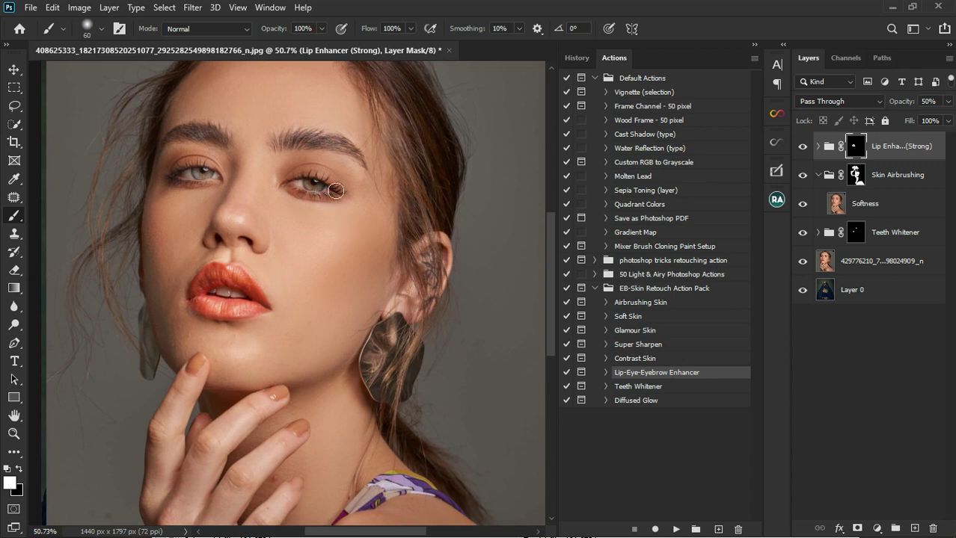
- Paint orange eyeshadow onto the right eyelid
scroll(315, 167, "up", 2)
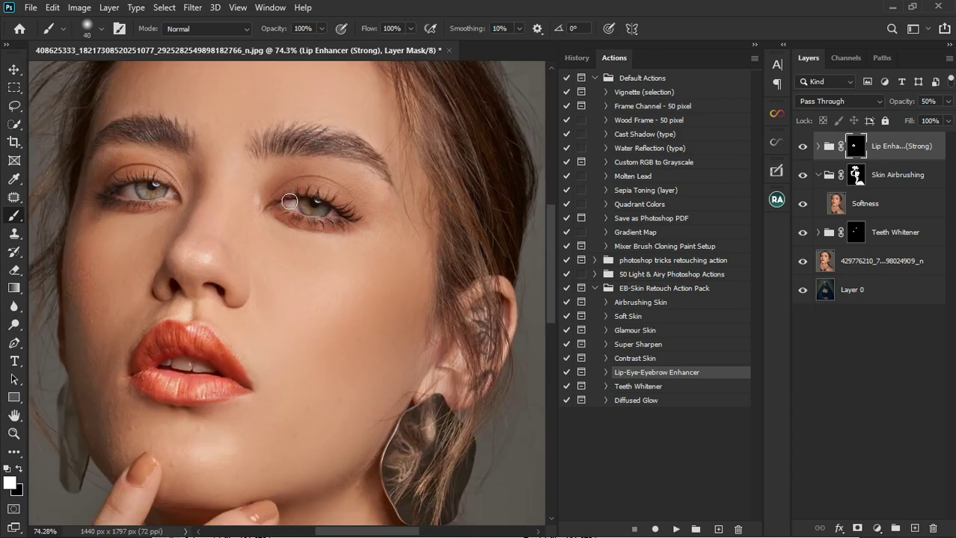
left_click_drag(321, 193, 363, 212)
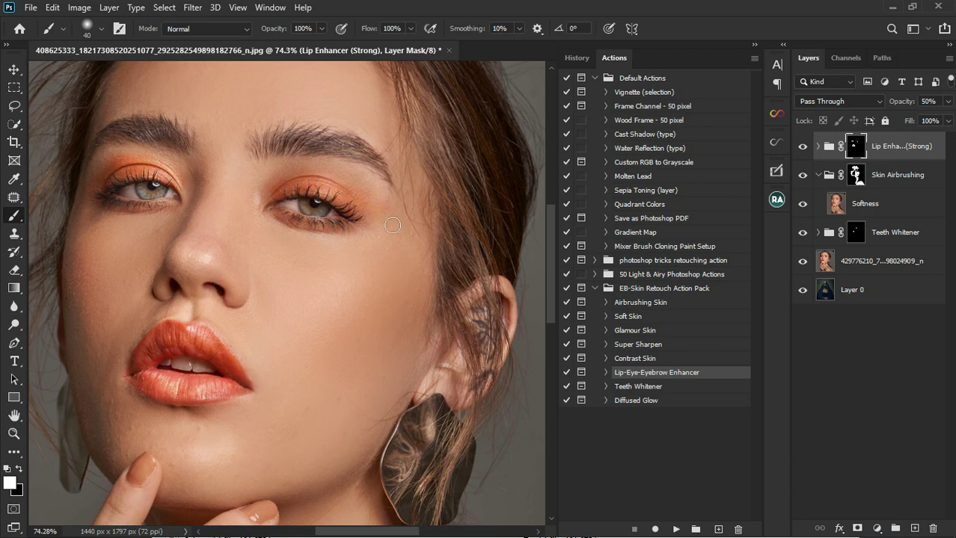
scroll(362, 250, "down", 3)
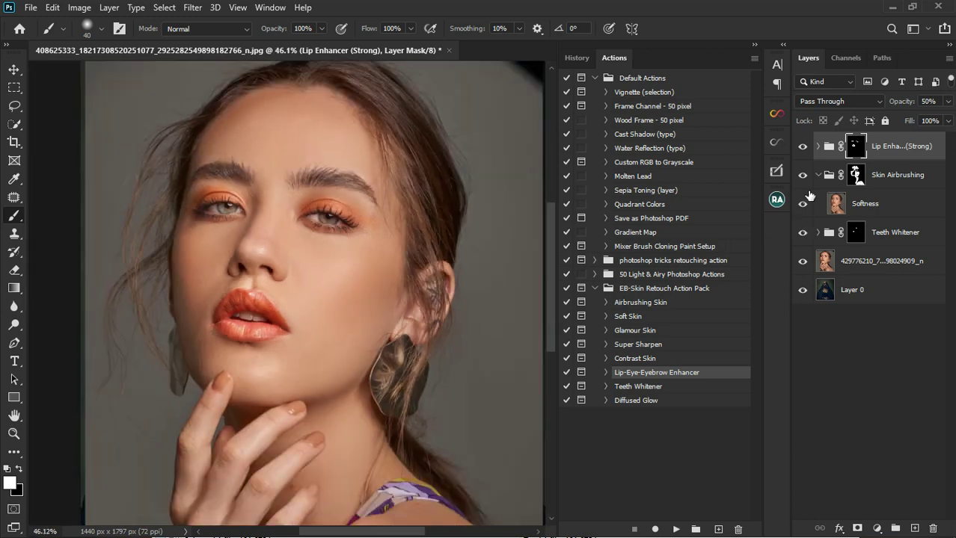
- Set the Lip Enhancer group's Hue/Saturation 2 hue to +11
left_click(803, 147)
left_click(802, 148)
left_click(818, 147)
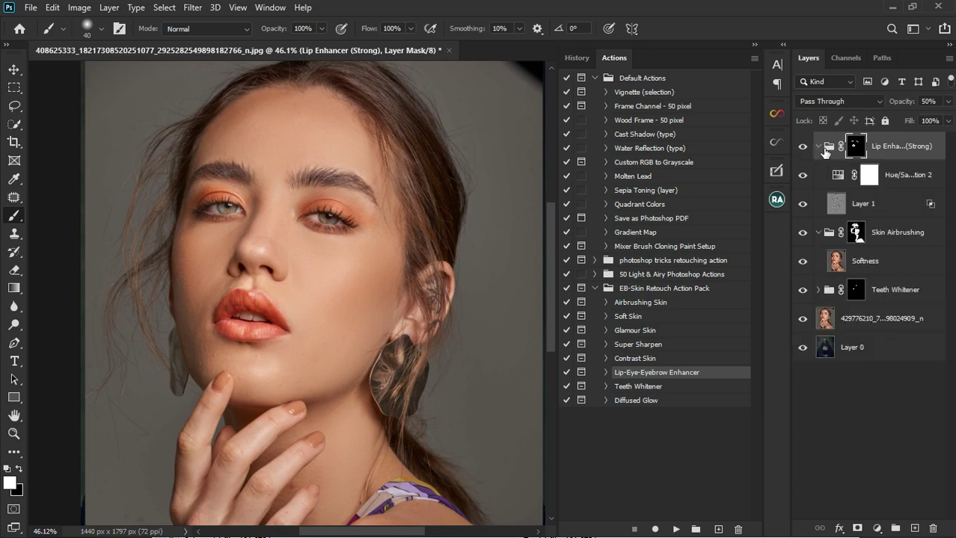
double_click(843, 180)
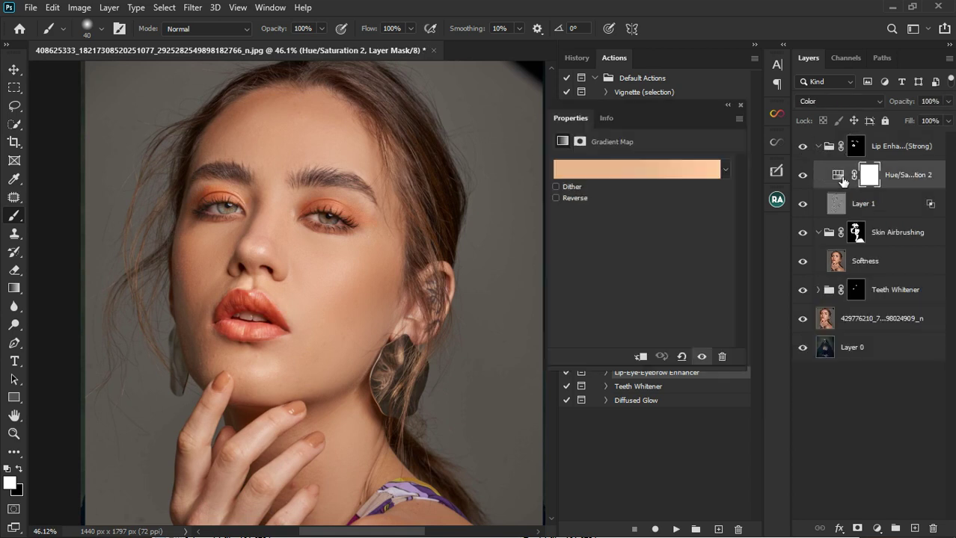
mouse_move(641, 220)
left_mouse_down()
mouse_move(682, 218)
mouse_move(650, 223)
left_mouse_up()
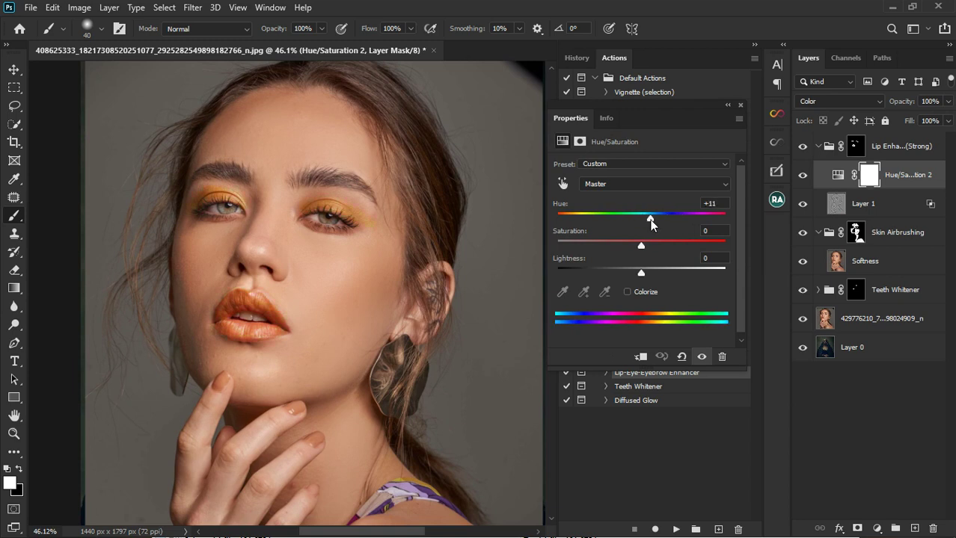
left_click(741, 105)
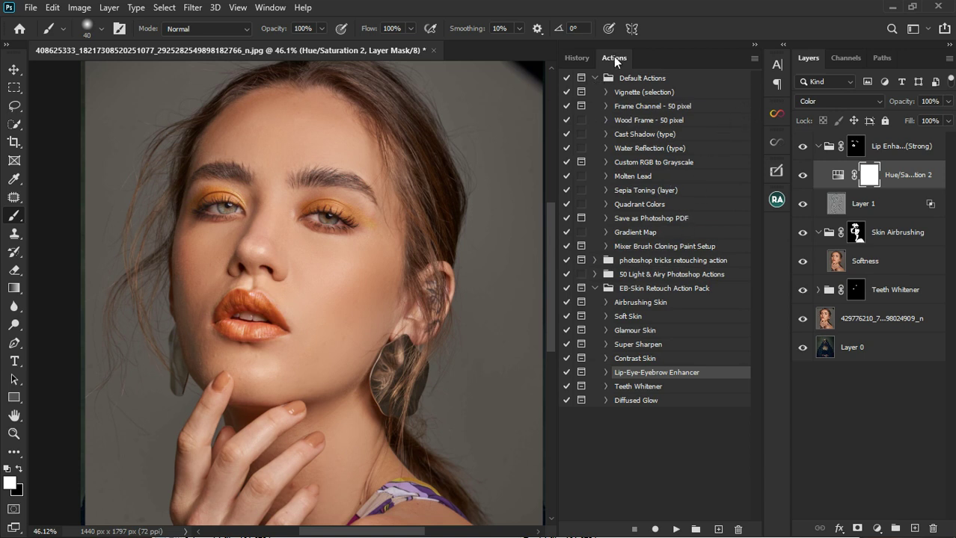
- Delete the Lip Enhancer (Strong), Skin Airbrushing, Softness and Teeth Whitener layers
left_click(819, 147)
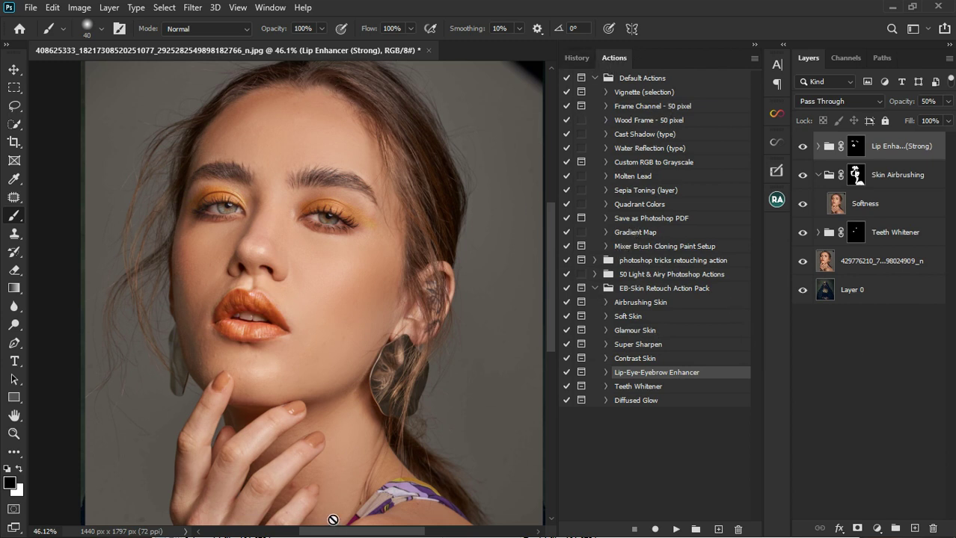
left_click(857, 348)
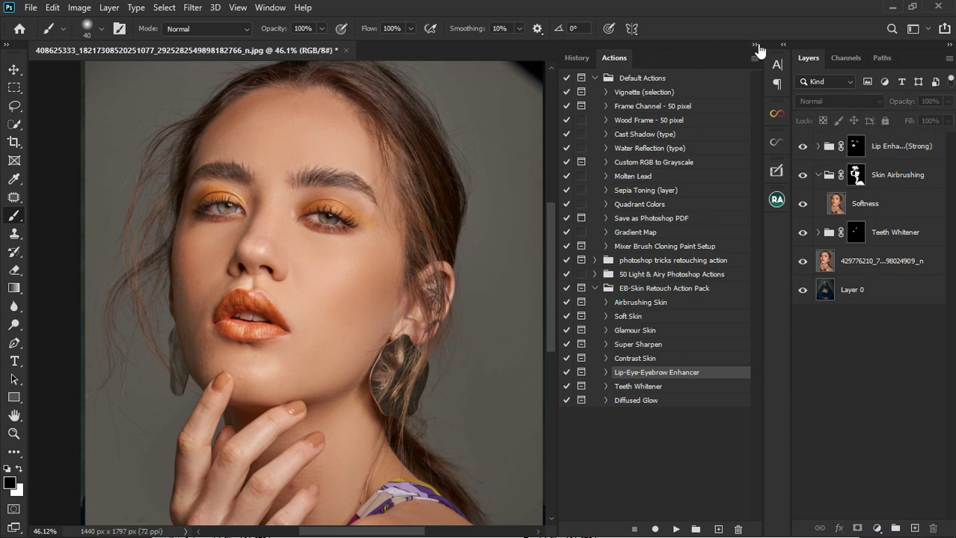
left_click(755, 46)
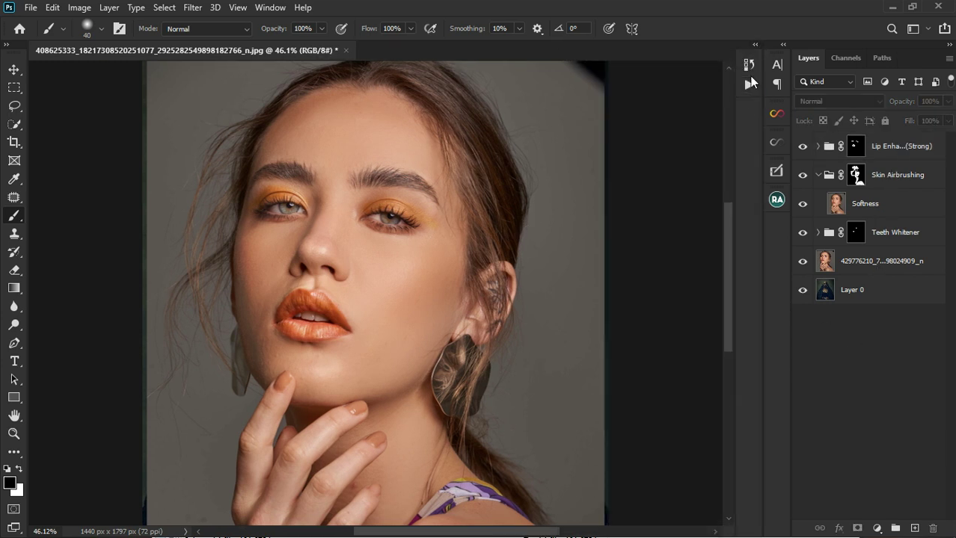
left_click(895, 150)
left_click(903, 239, "shift")
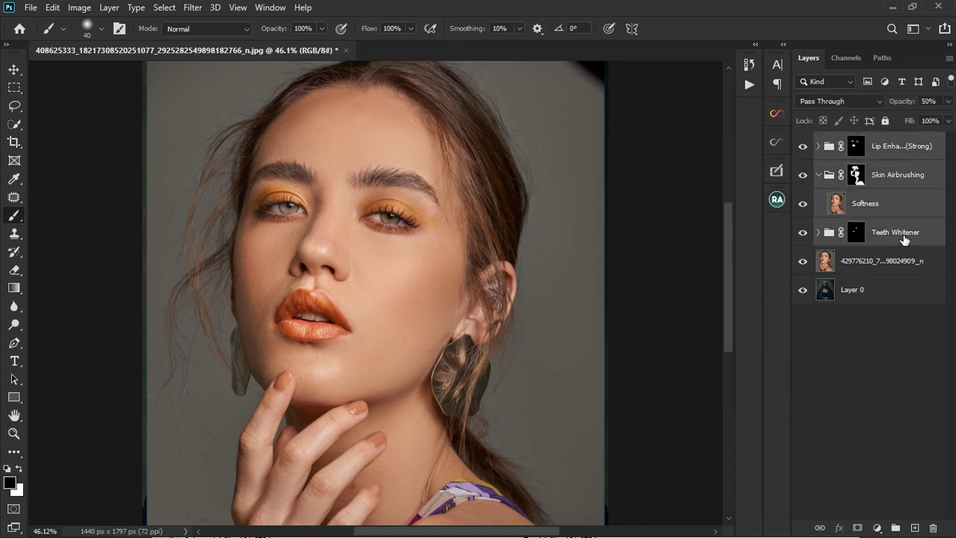
key("Delete")
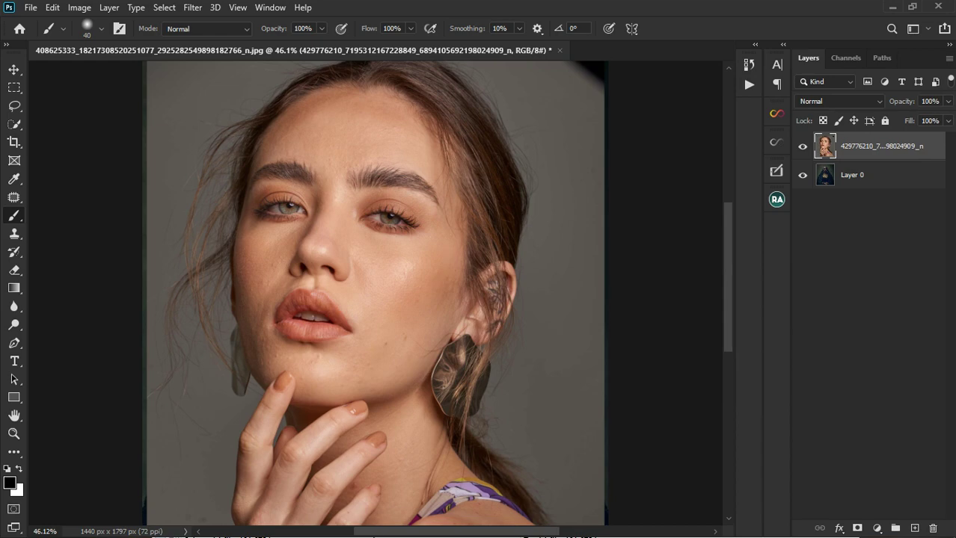
- Browse Desktop > MEET RETOUCH > MEET Retouch PACK > Plug-ins and open the Retouch4me Dodge & Burn 1.019 zip
left_click(188, 524)
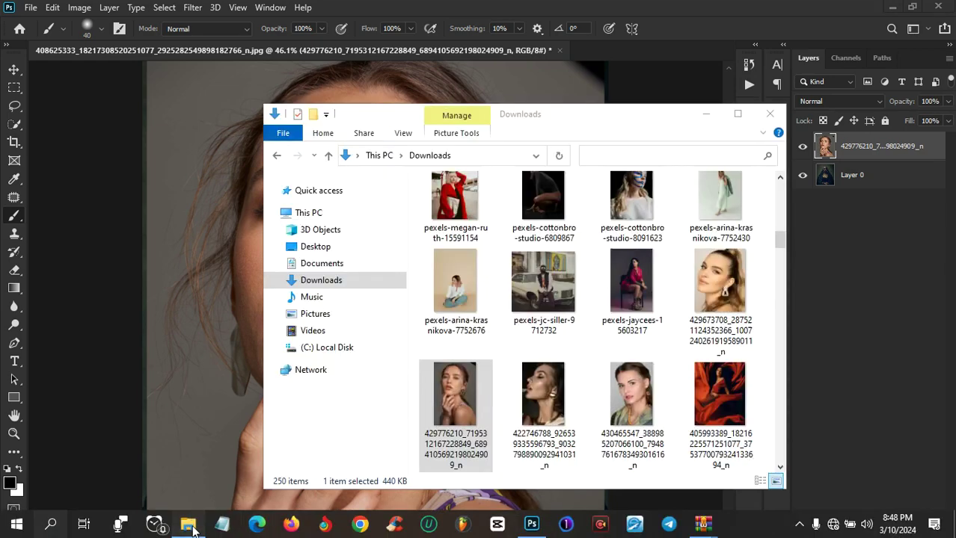
left_click(312, 246)
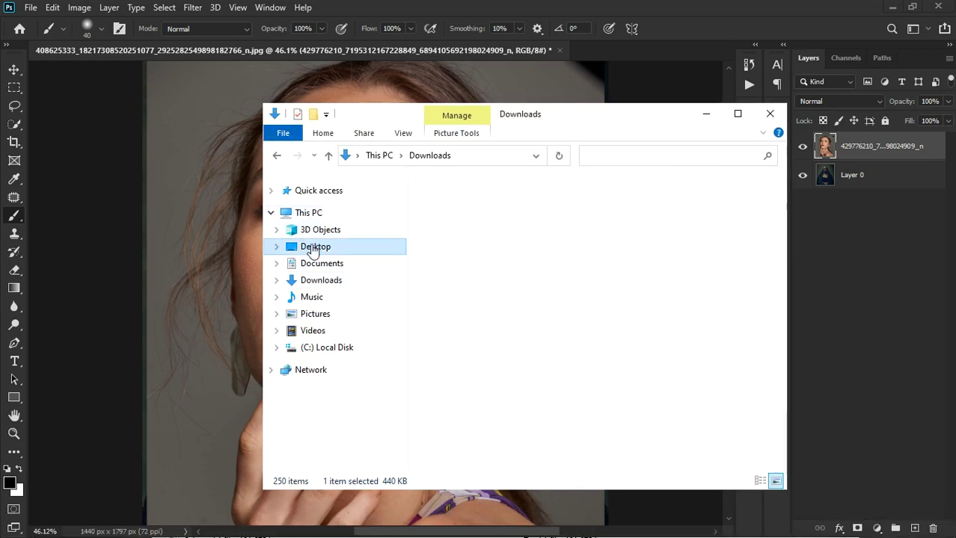
left_click(631, 291)
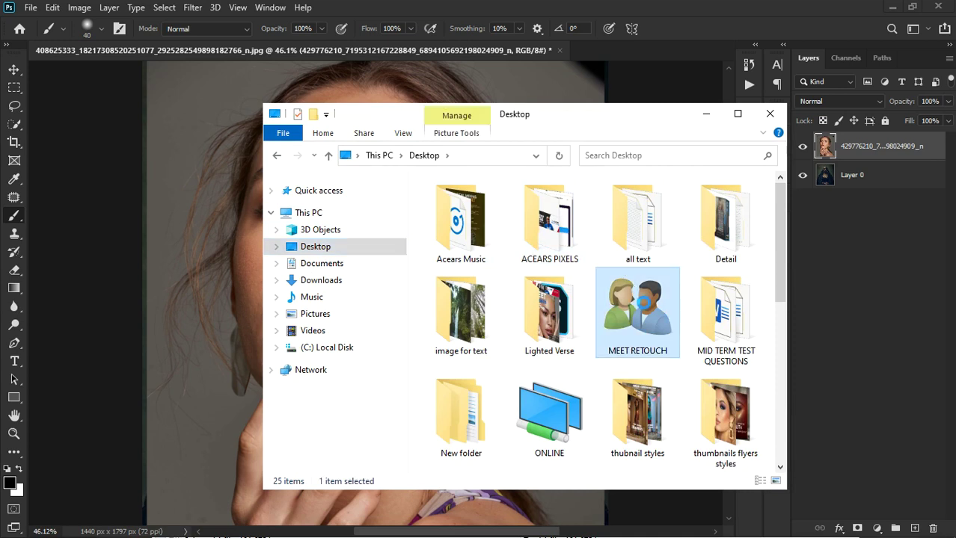
double_click(631, 290)
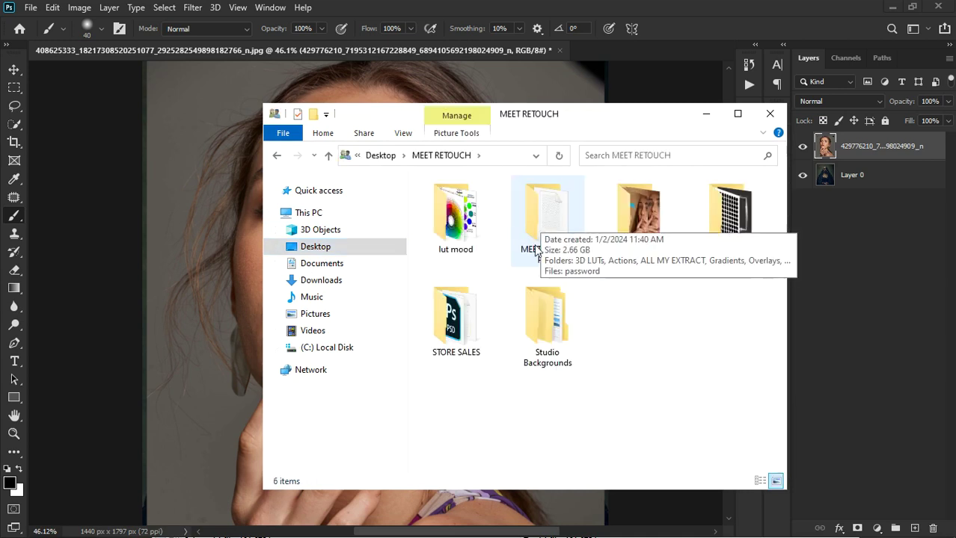
double_click(544, 213)
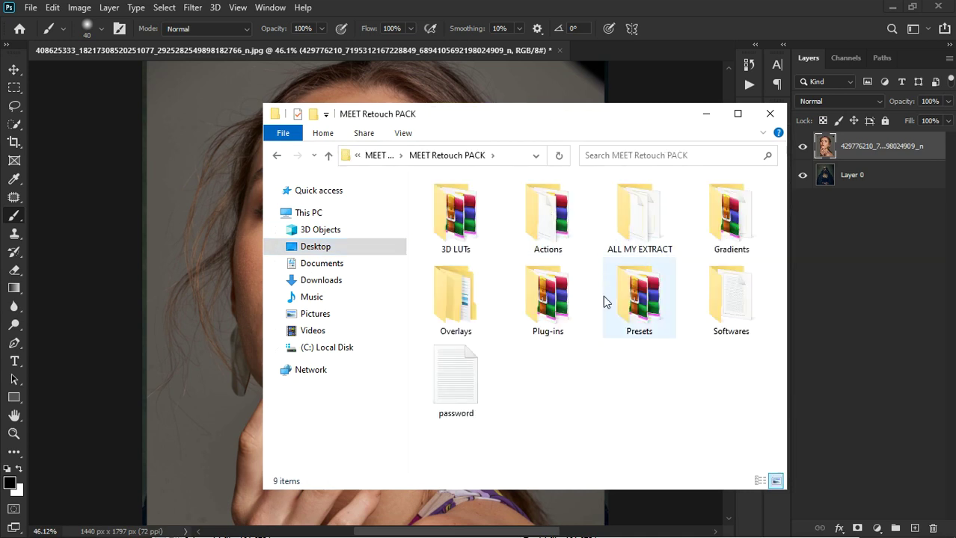
double_click(575, 273)
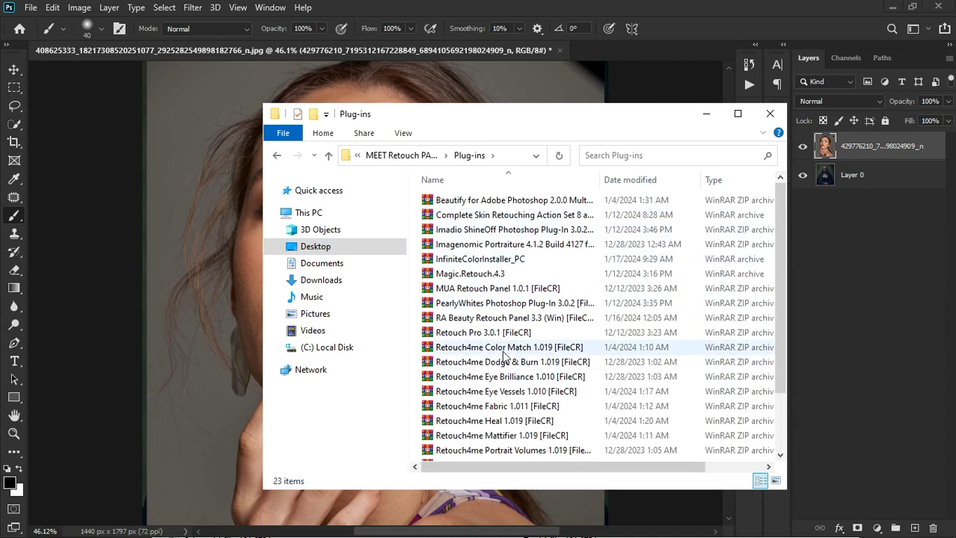
scroll(502, 357, "down", 1)
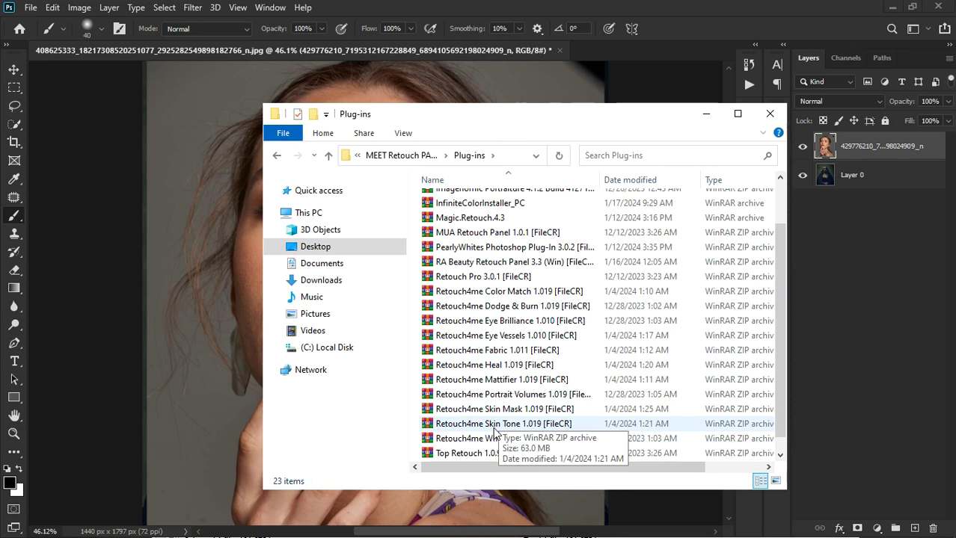
left_click(473, 308)
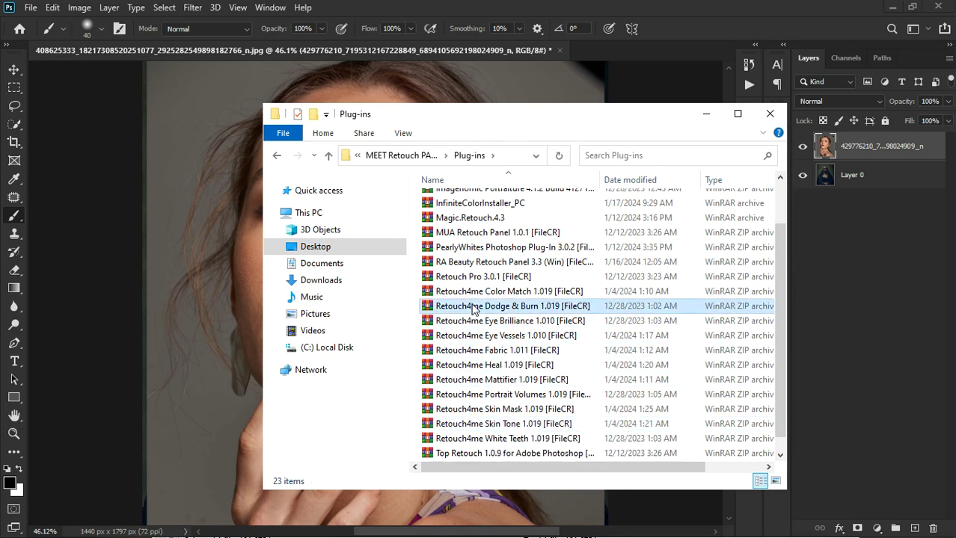
double_click(472, 308)
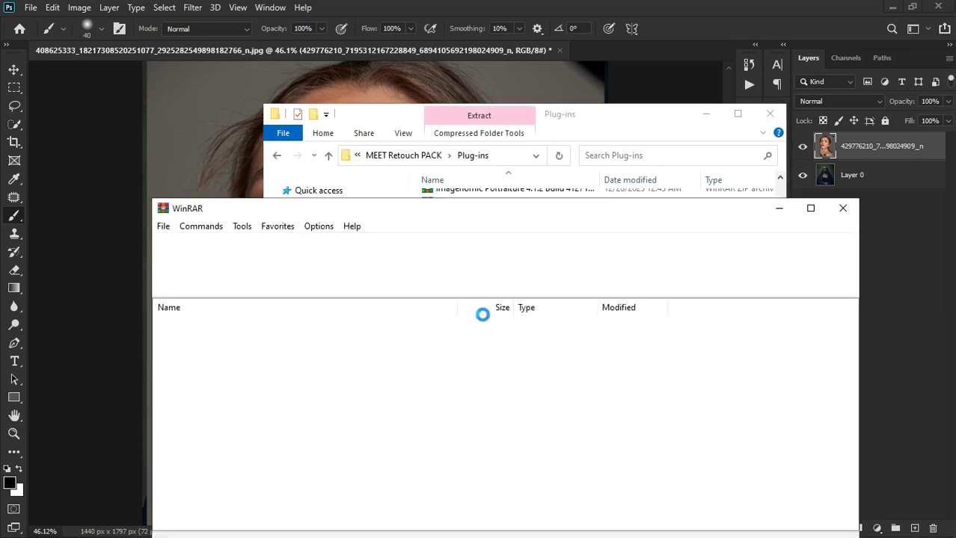
- Dismiss the WinRAR licence reminder and run Plug-in.exe from the Retouch4me Dodge & Burn 1.019 folder
left_click(613, 323)
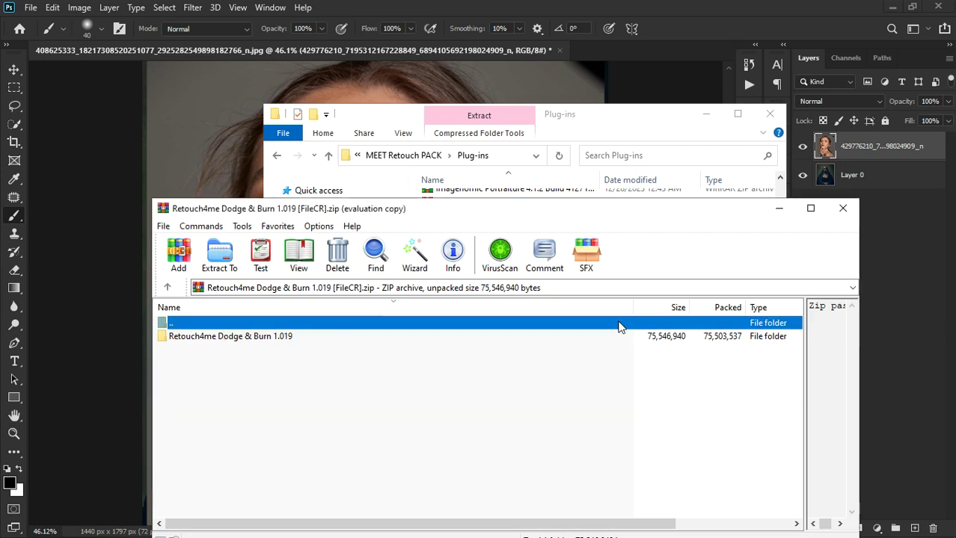
double_click(219, 337)
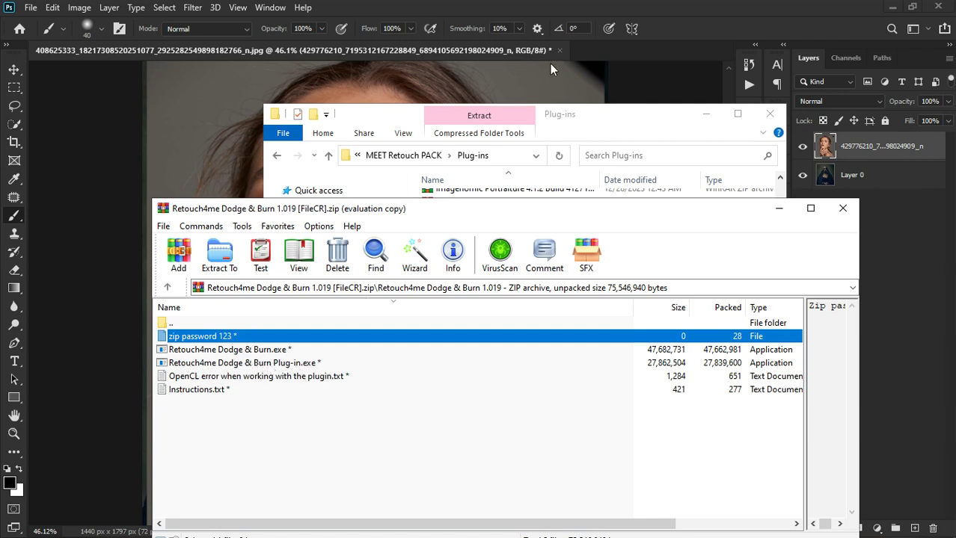
double_click(189, 364)
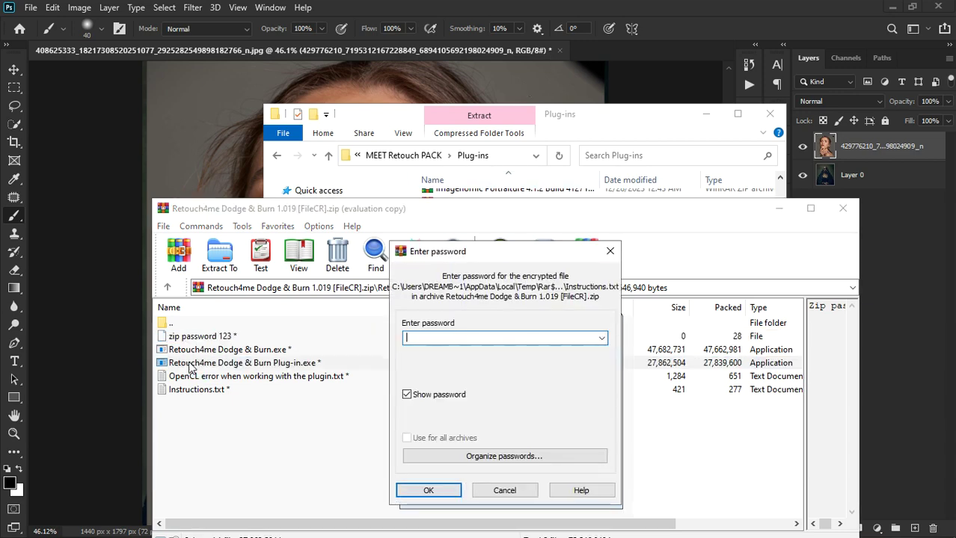
- Enter the archive password to extract, then launch the extracted Retouch4me Dodge & Burn installer
left_click(430, 490)
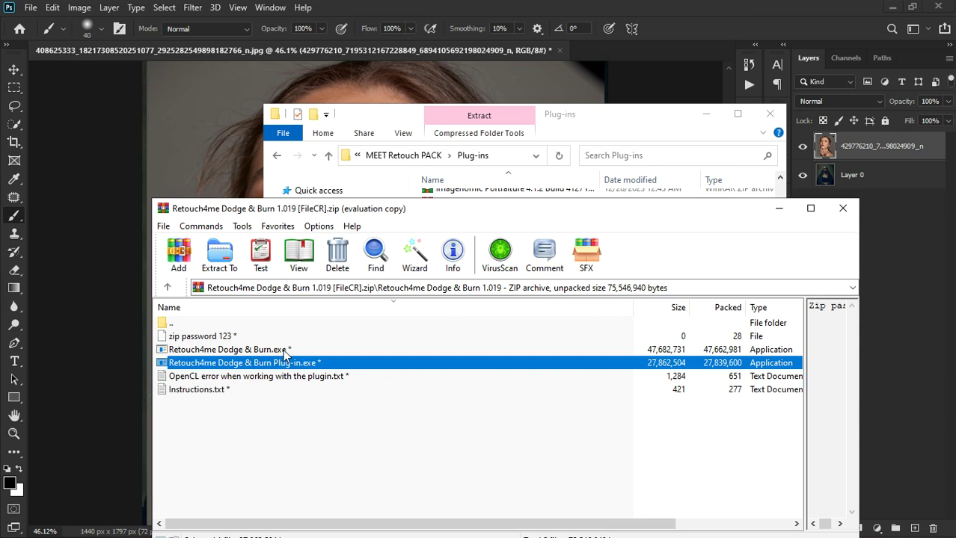
double_click(284, 362)
key("super")
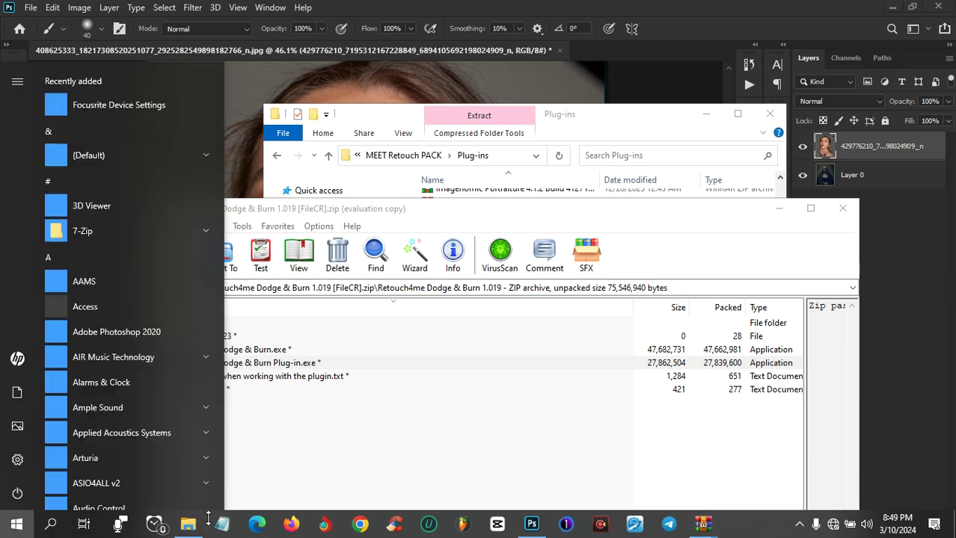
- Browse from Desktop to Documents, open the SHORTCUTS folder, then close the File Explorer window
left_click(191, 529)
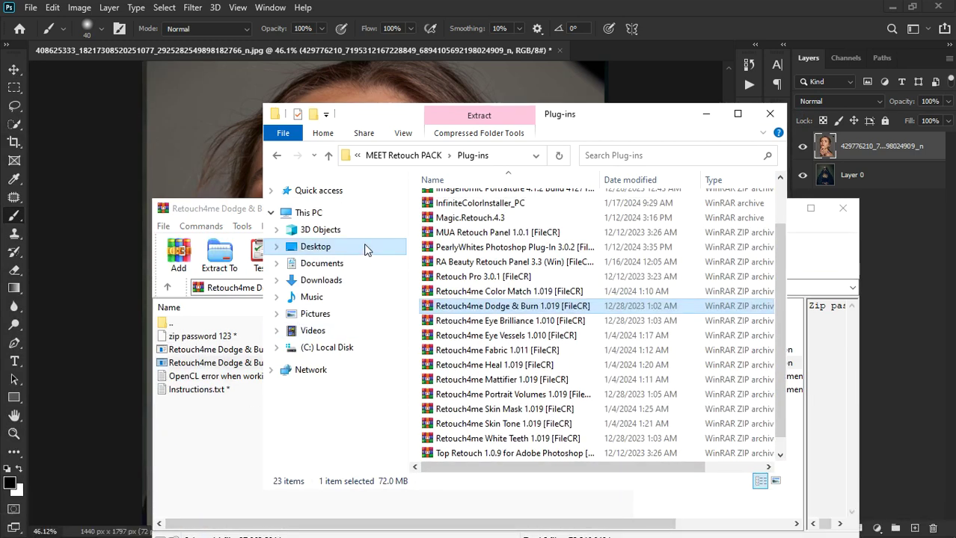
left_click(315, 247)
scroll(591, 269, "down", 5)
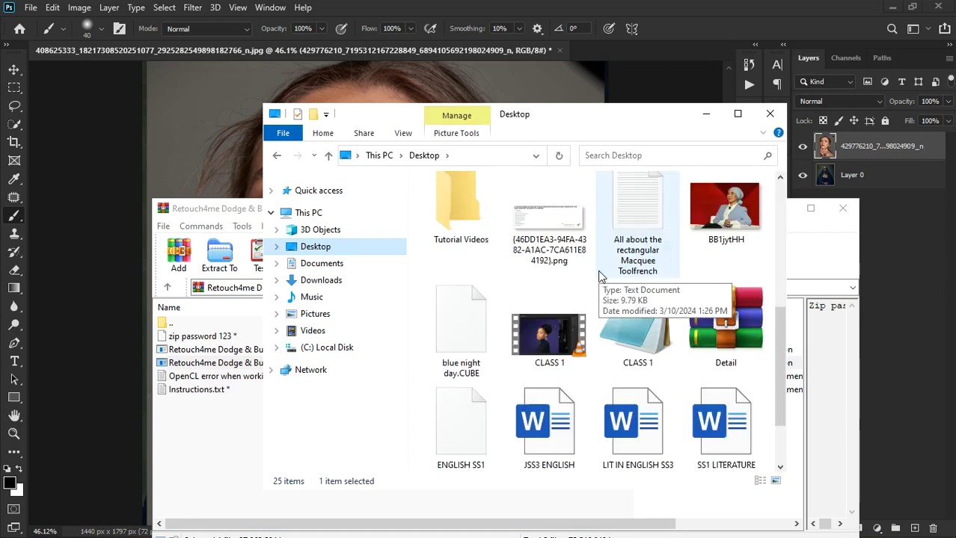
scroll(599, 276, "up", 5)
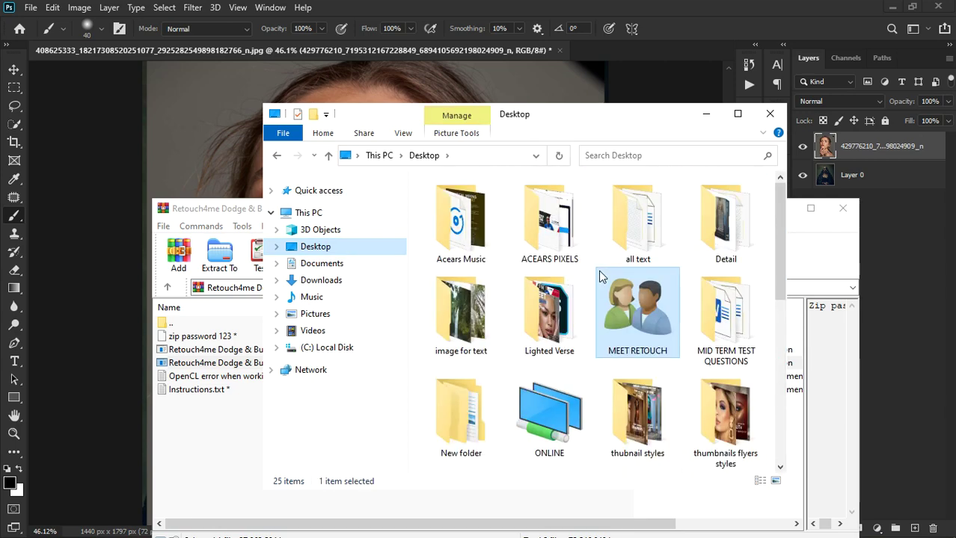
left_click(319, 253)
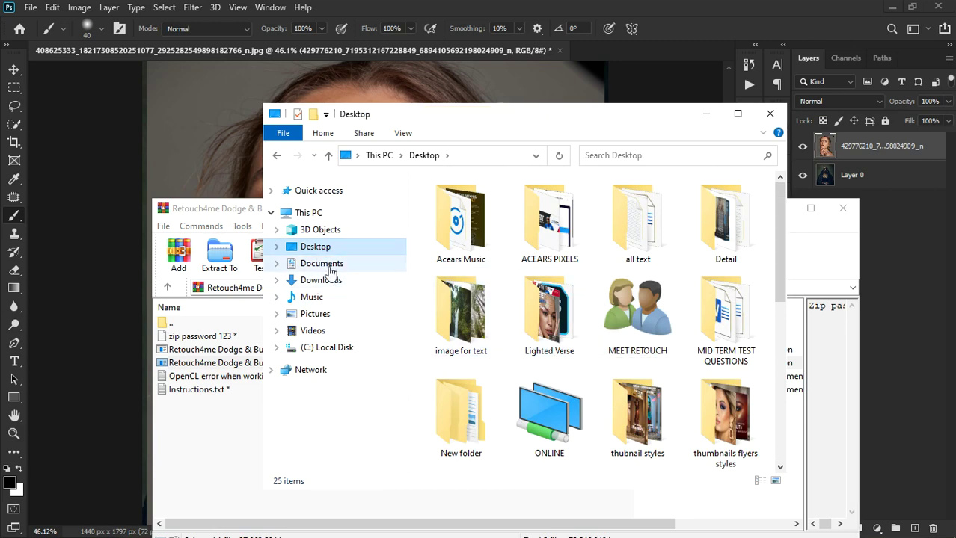
left_click(323, 265)
scroll(598, 326, "down", 5)
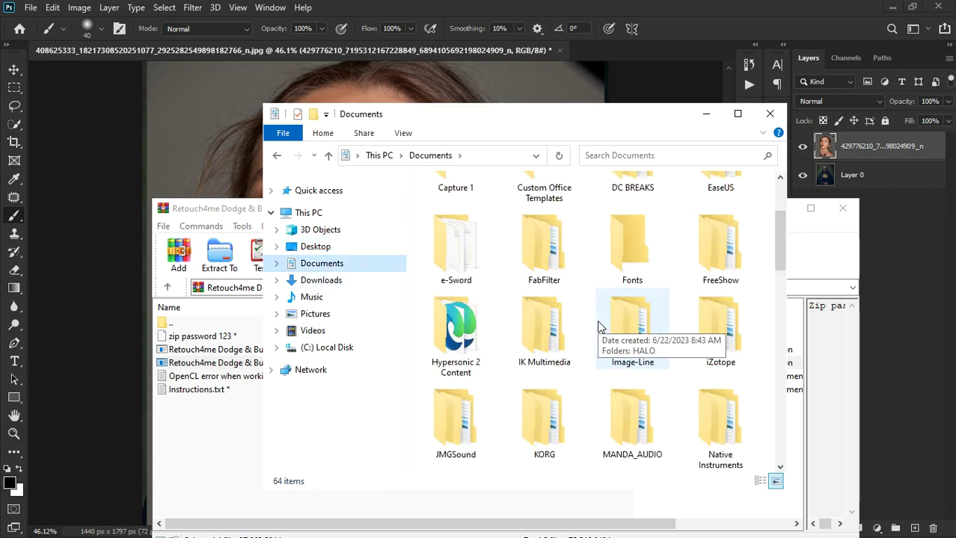
scroll(601, 338, "down", 3)
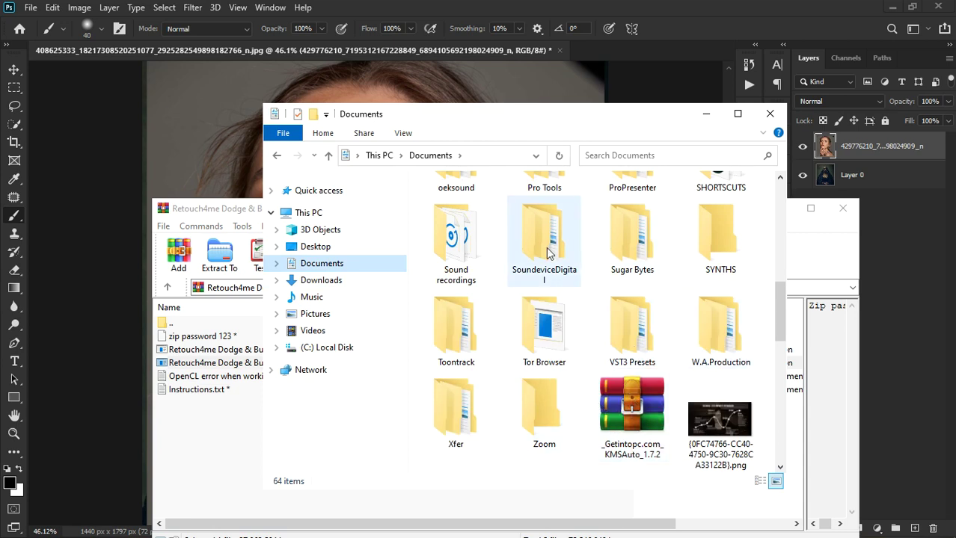
double_click(714, 194)
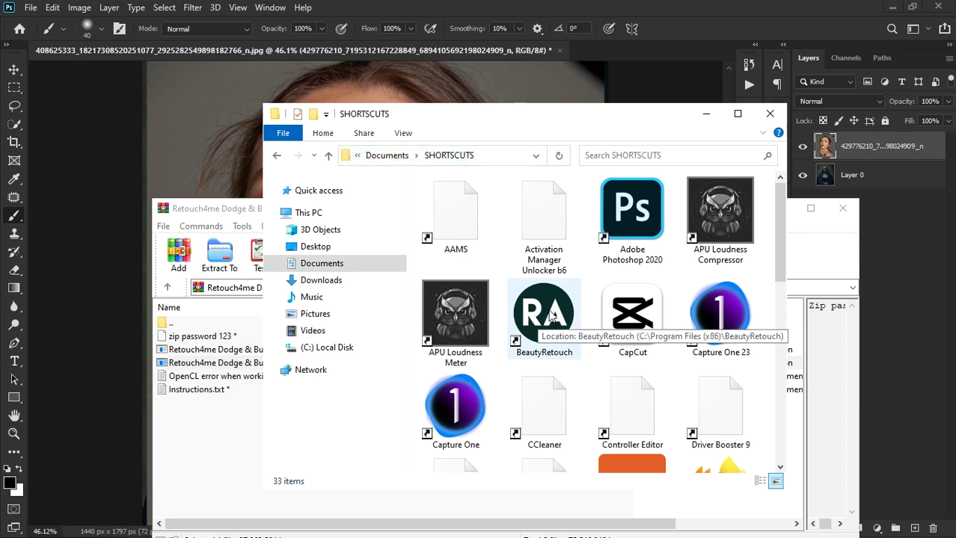
left_click(770, 114)
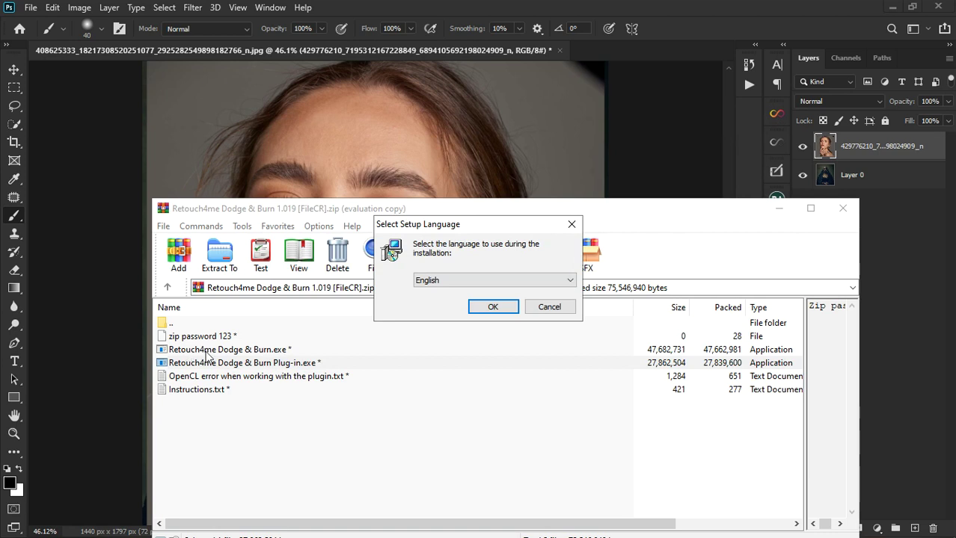
- Install Retouch4me Dodge & Burn in English into the default Adobe Plug-Ins CC folder
left_click(490, 308)
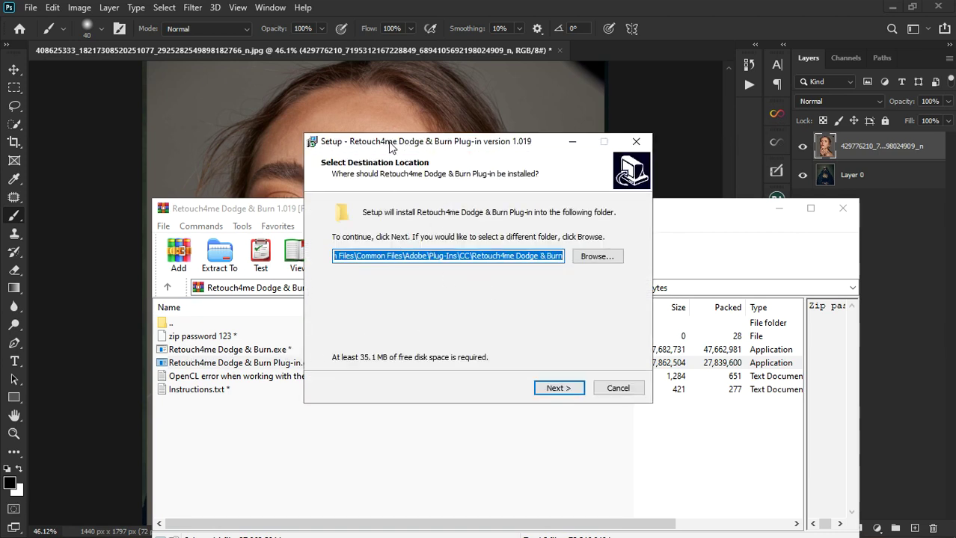
left_click(557, 388)
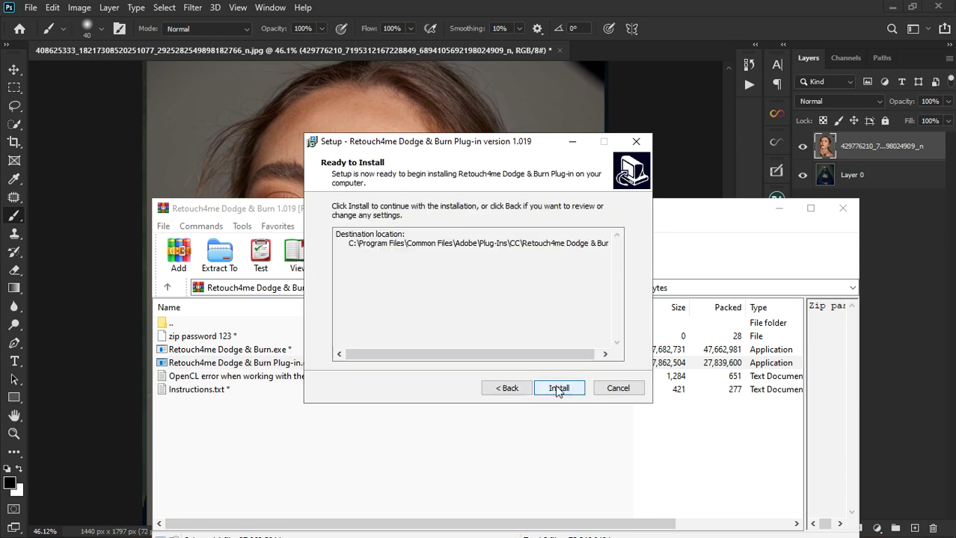
left_click(557, 389)
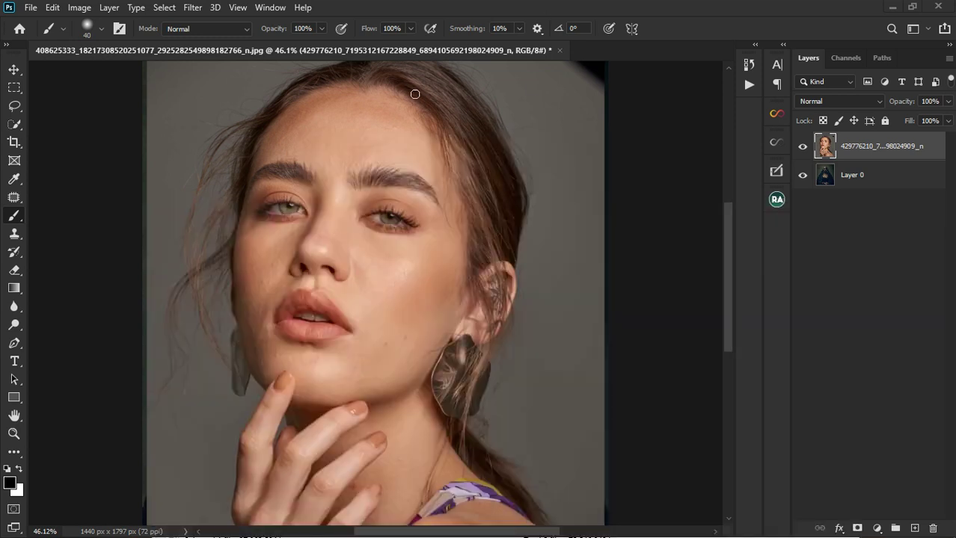
left_click(269, 9)
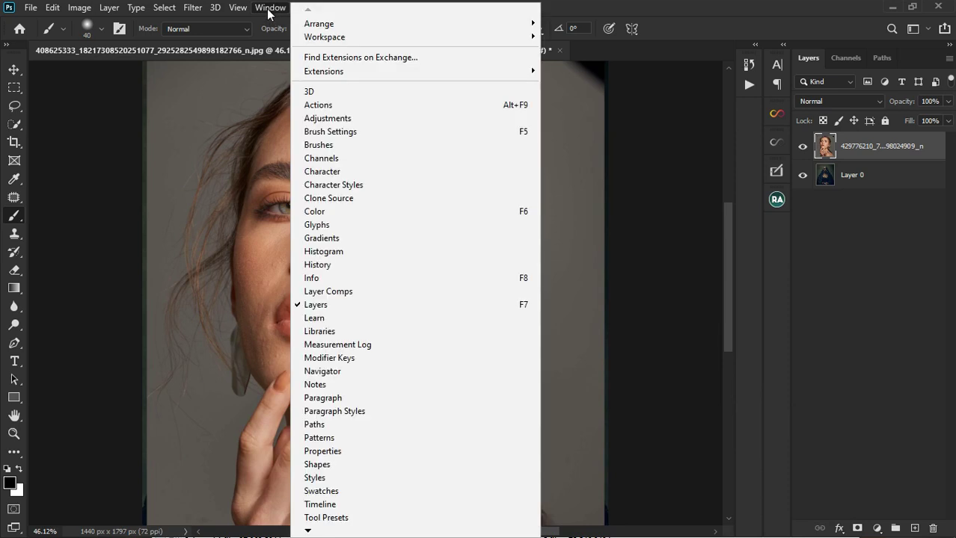
- Quit Photoshop, discarding the unsaved changes to the portrait
mouse_move(334, 73)
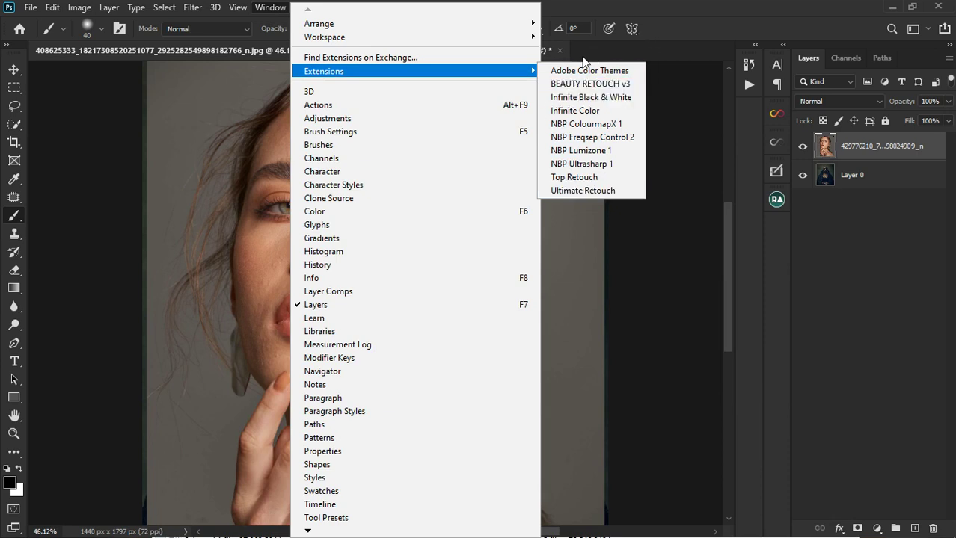
left_click(667, 28)
scroll(357, 230, "down", 2)
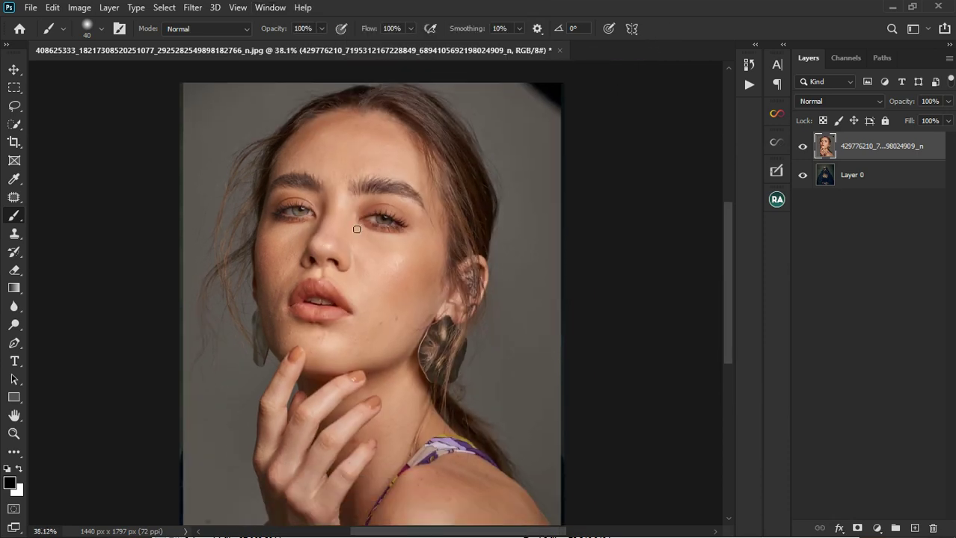
left_click(940, 6)
left_click(455, 225)
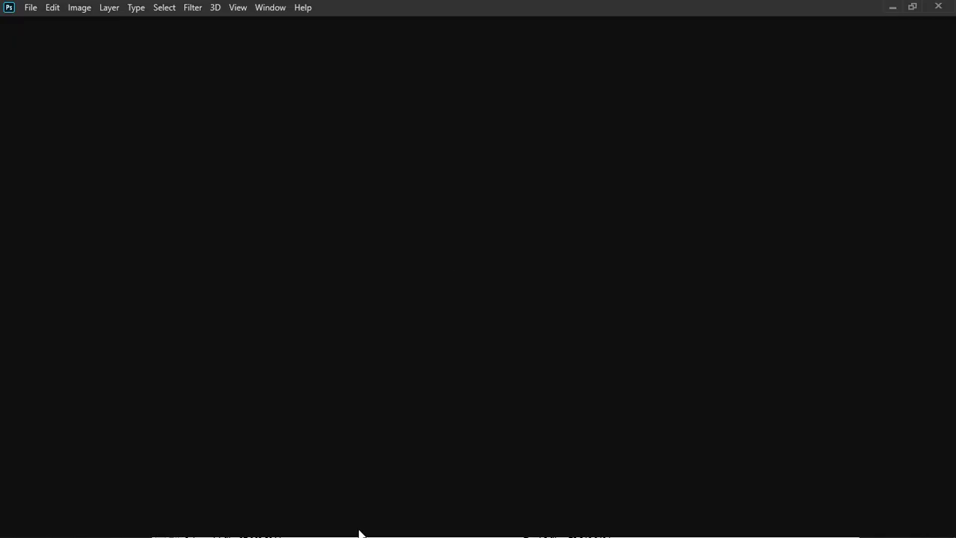
- Bring the Retouch4me Dodge & Burn setup wizard forward and finish it
key("super")
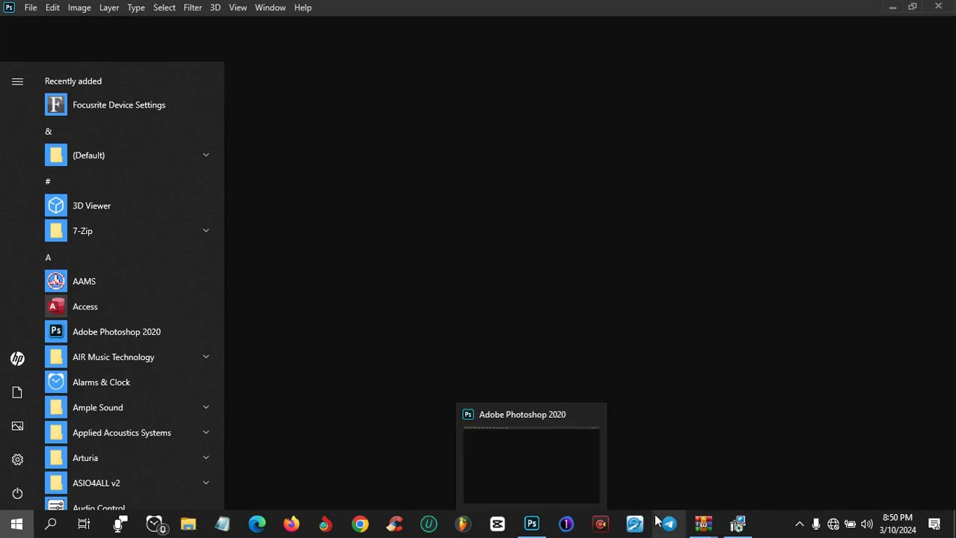
left_click(738, 523)
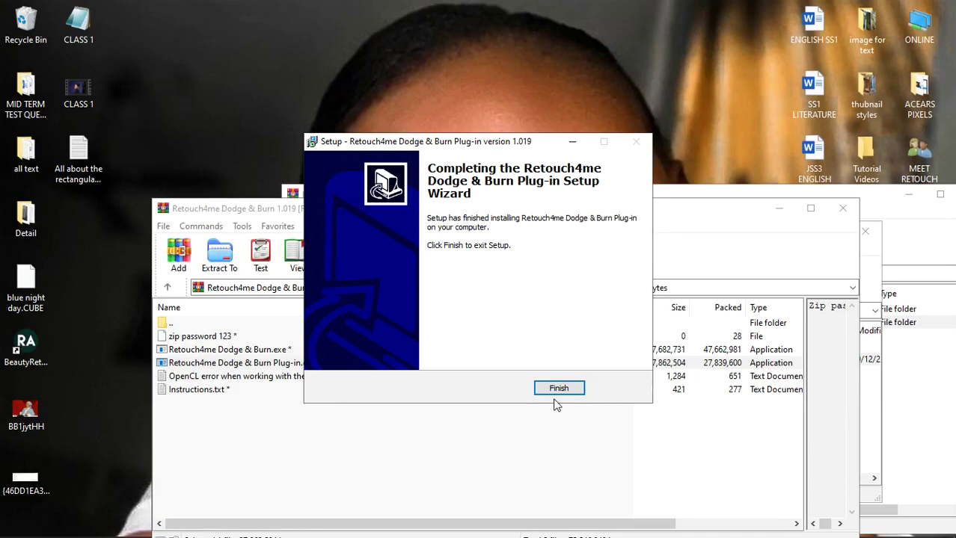
left_click(557, 389)
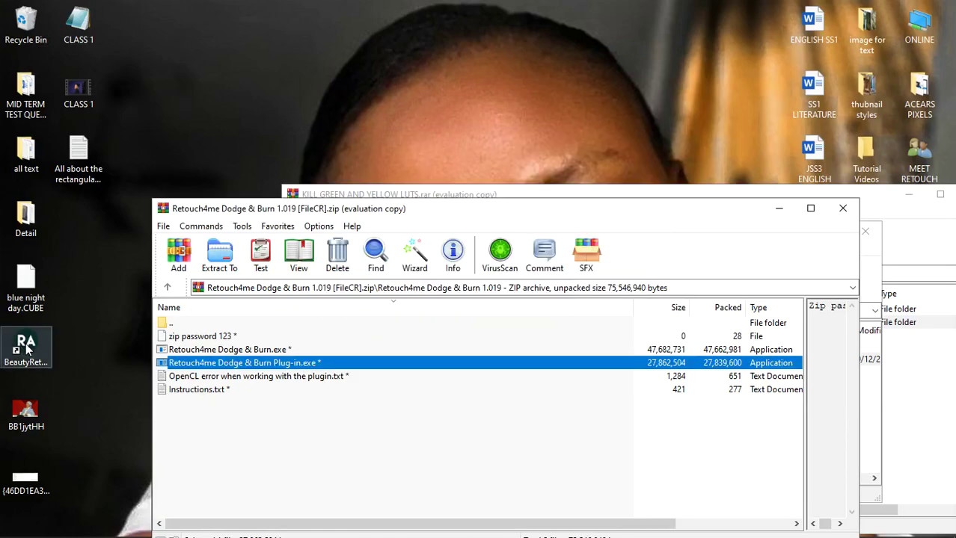
- Leave the Dodge & Burn archive for the Plug-ins folder and close that window
left_click(190, 351)
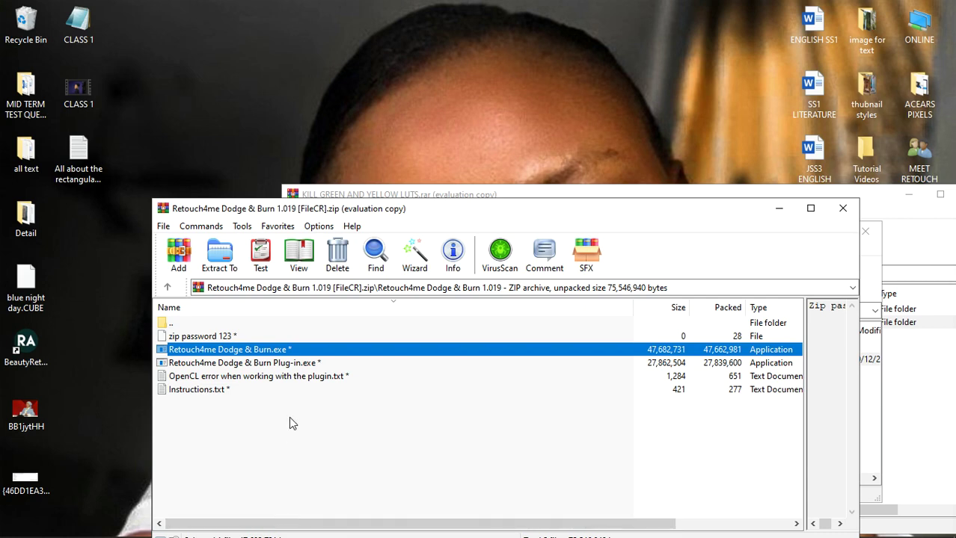
left_click(167, 288)
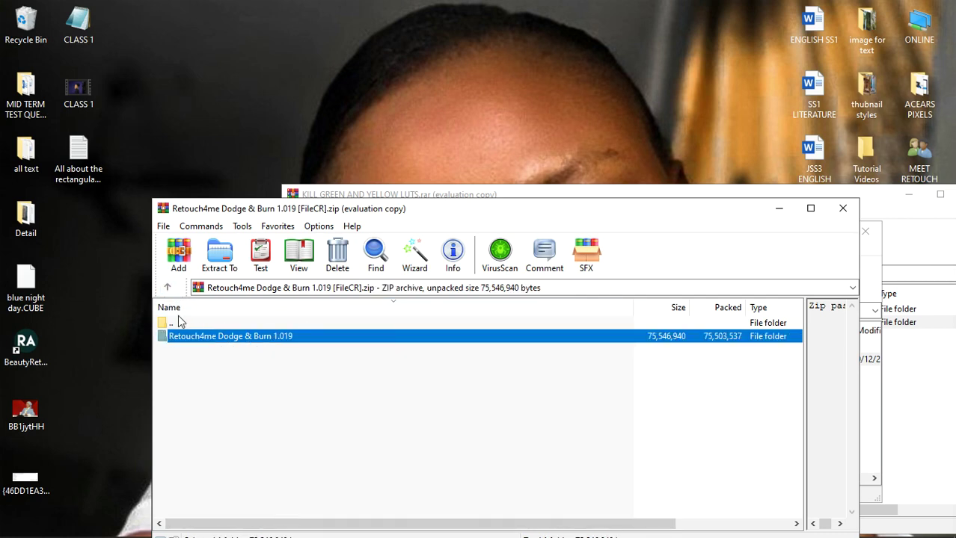
left_click(166, 289)
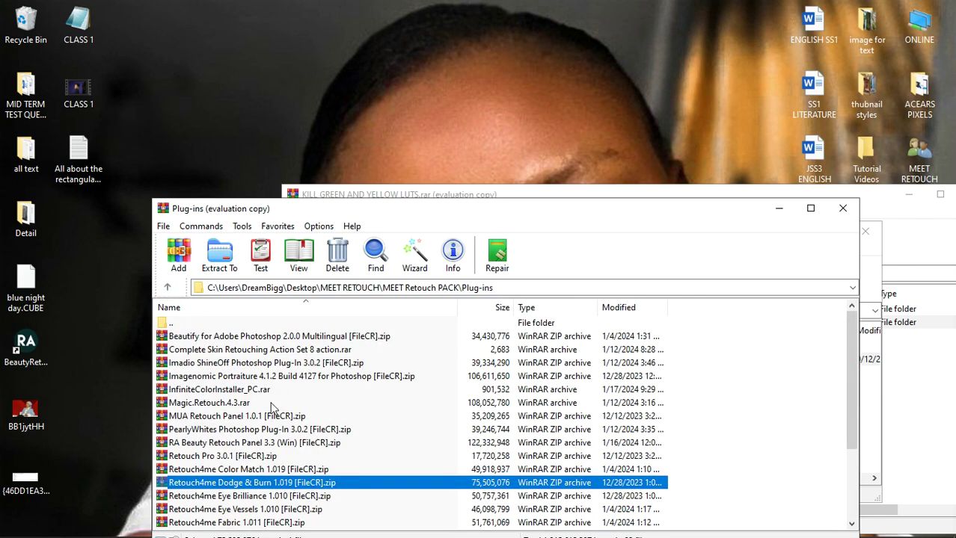
left_click_drag(418, 211, 416, 55)
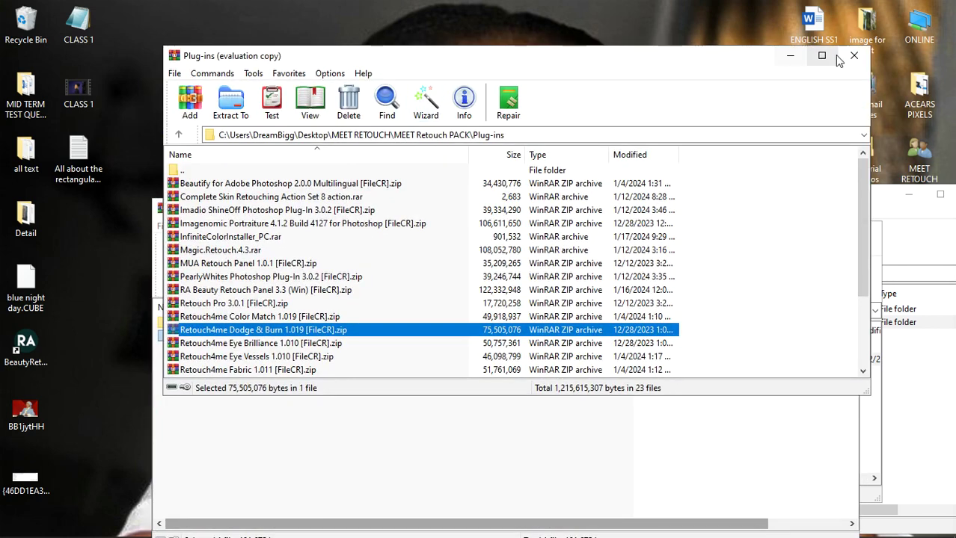
left_click(843, 56)
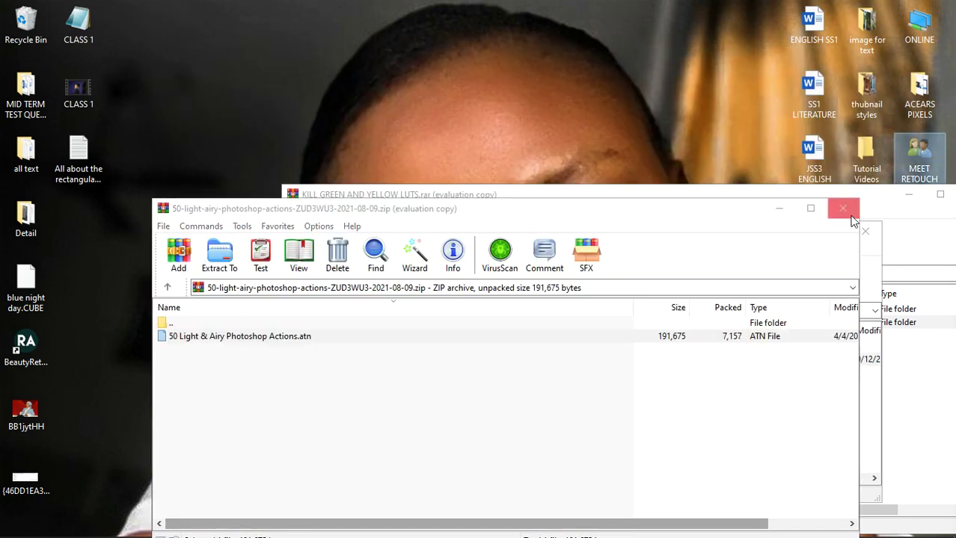
- Close the 50-light-airy, 12 Instagram and KILL GREEN AND YELLOW LUTS windows, then open MEET RETOUCH
left_click(843, 208)
left_click(867, 233)
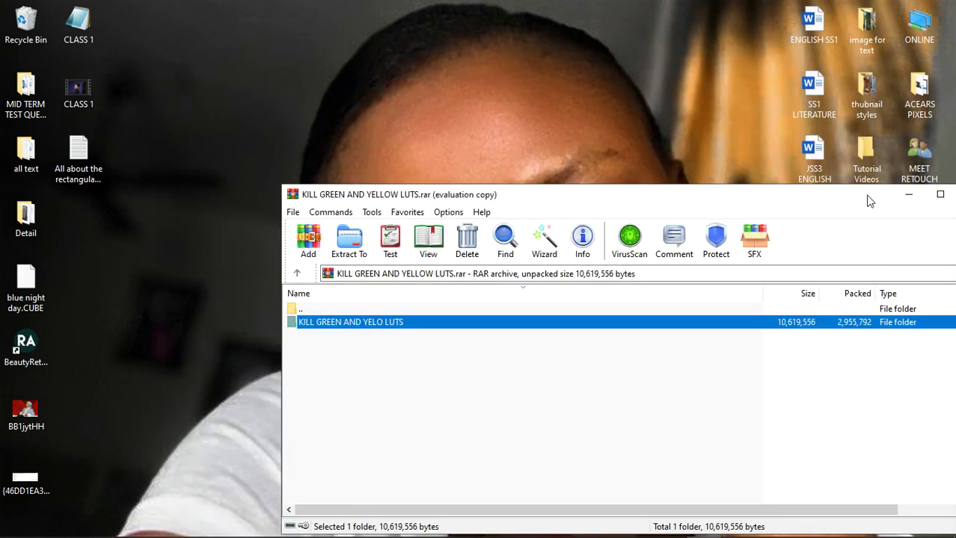
left_click_drag(868, 198, 711, 197)
left_click(814, 197)
double_click(919, 161)
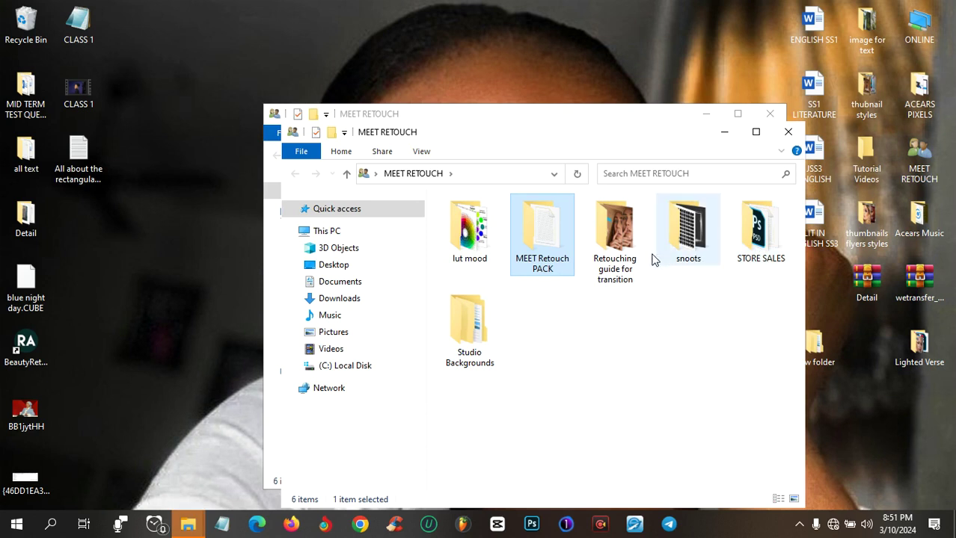
- Go into MEET Retouch PACK > Plug-ins and open the Ultimate Retouch Panel 3.9.2 [FileCR] archive
double_click(545, 234)
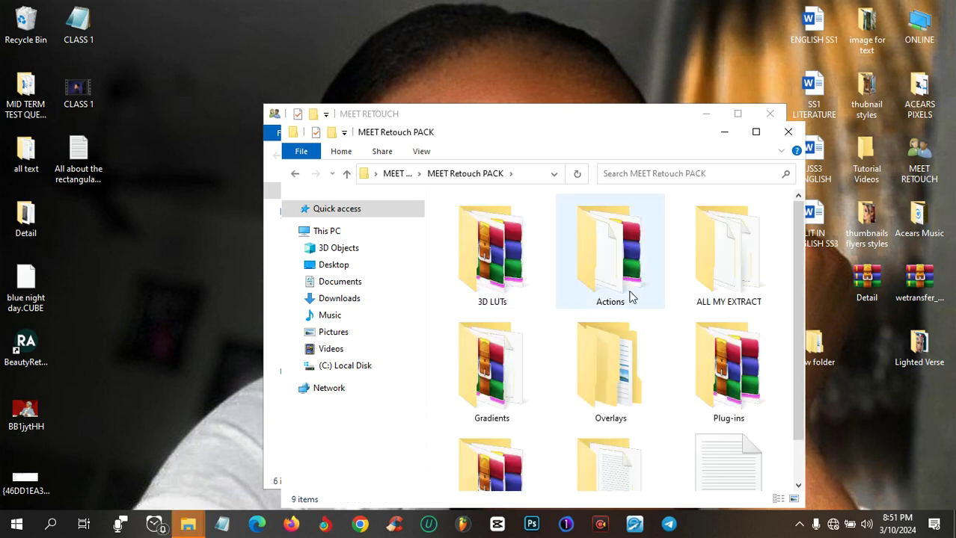
double_click(732, 399)
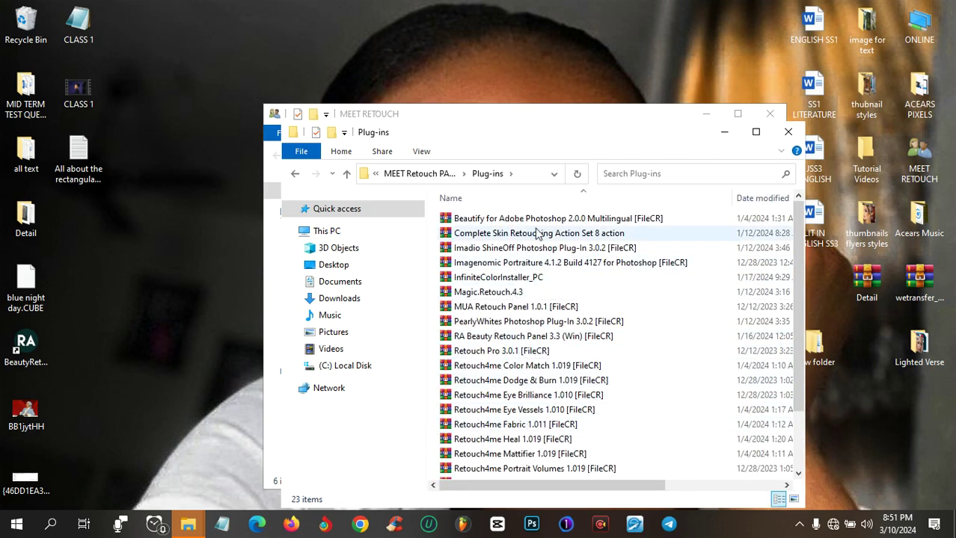
scroll(524, 425, "down", 2)
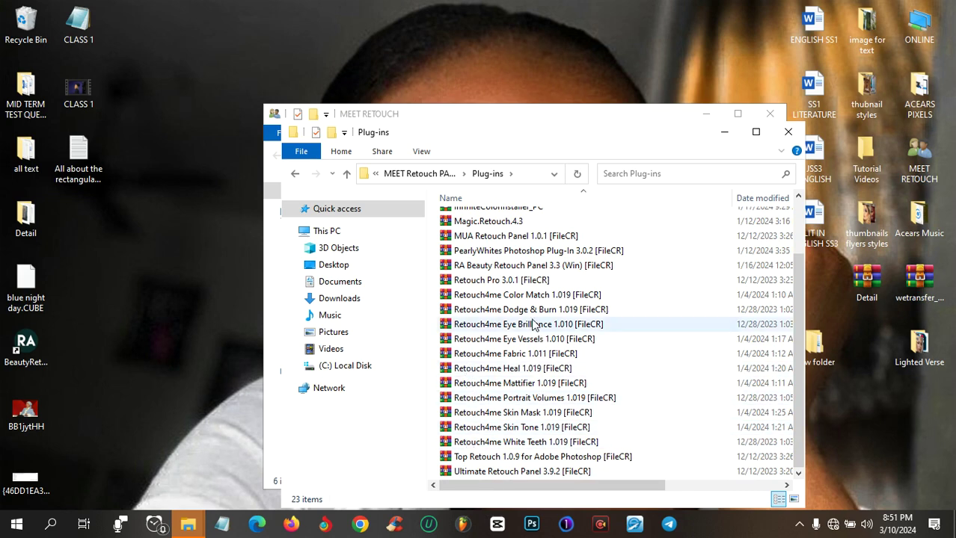
left_click(472, 472)
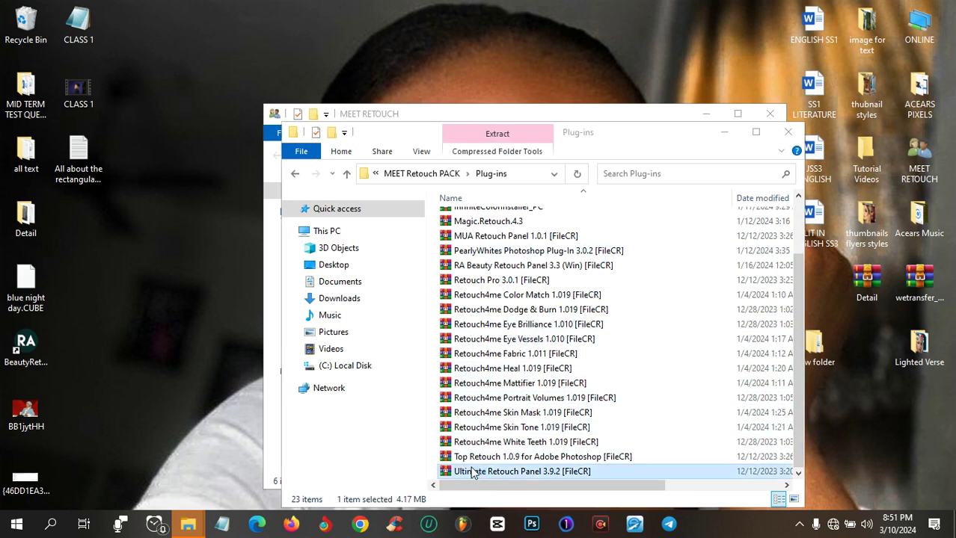
double_click(472, 472)
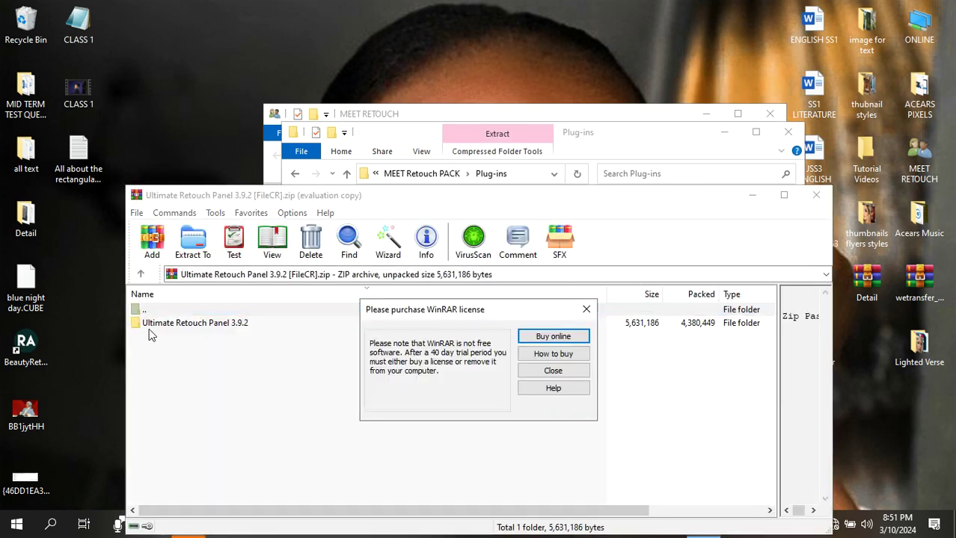
- Dismiss the WinRAR license reminder and run the Ultimate Retouch Panel v3.9.2 installer, confirming the password
left_click(586, 309)
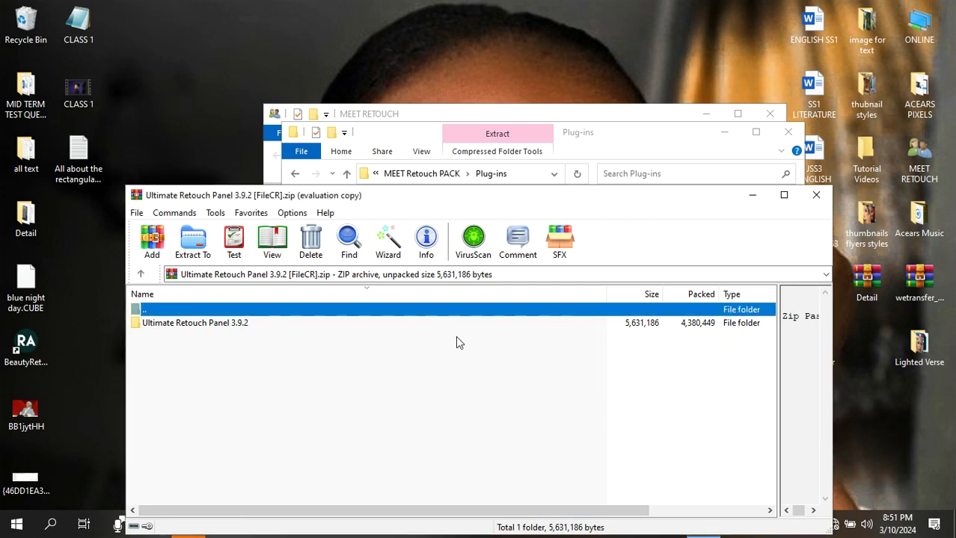
double_click(210, 324)
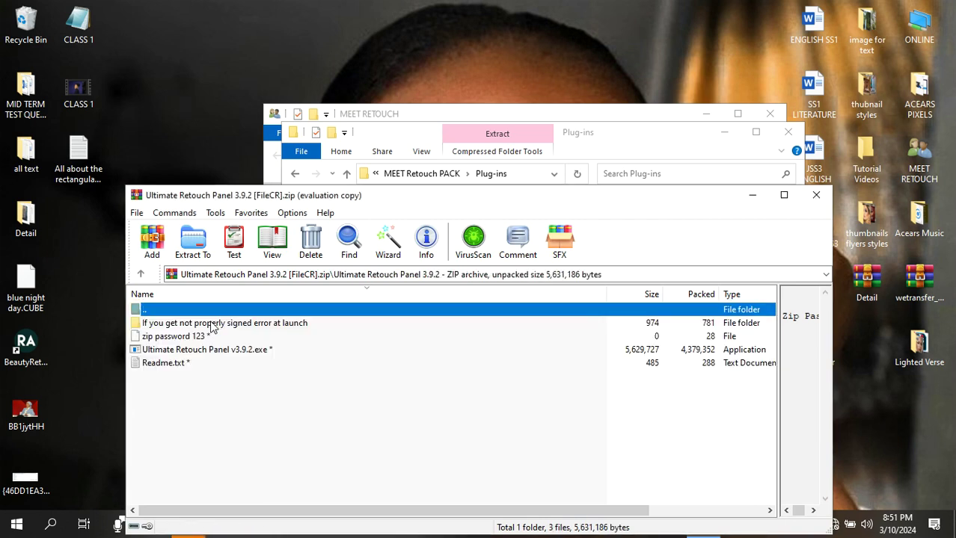
left_click(175, 349)
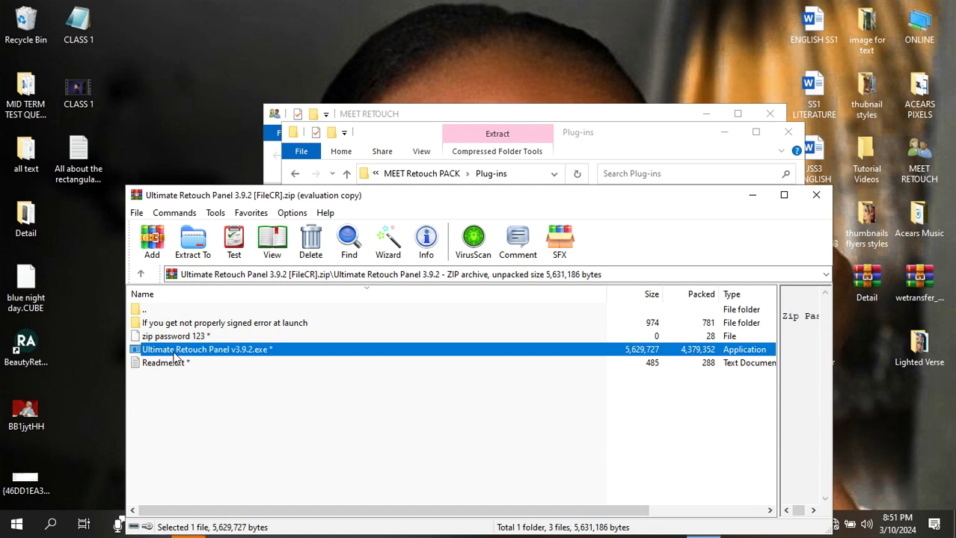
double_click(175, 352)
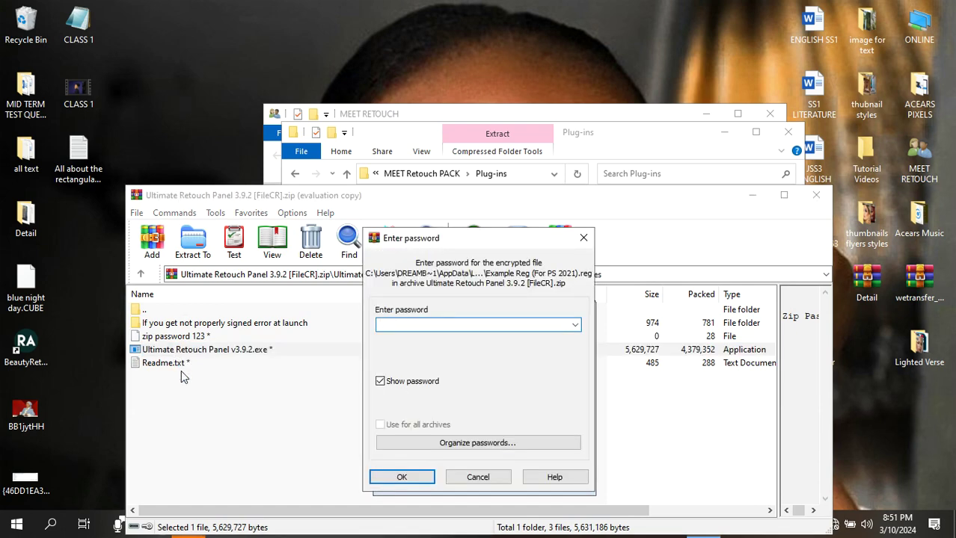
left_click(396, 478)
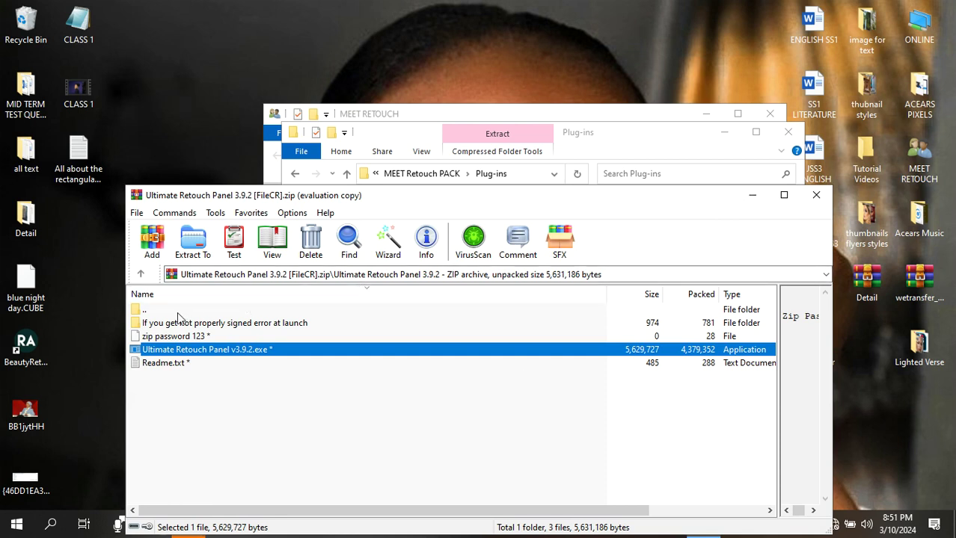
- Extract Example Reg (For PS 2022).reg to the desktop, confirming the archive password
double_click(230, 324)
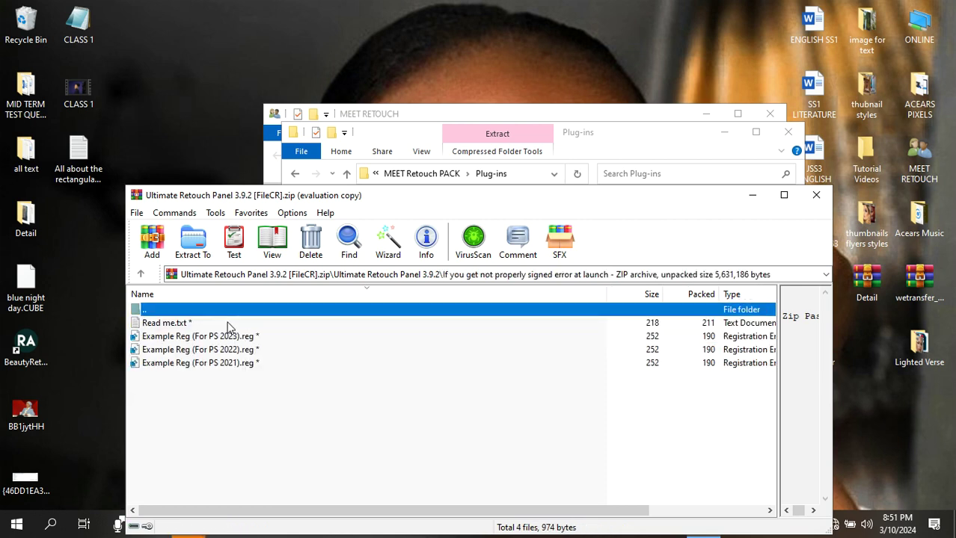
left_click(168, 338)
right_click(167, 343)
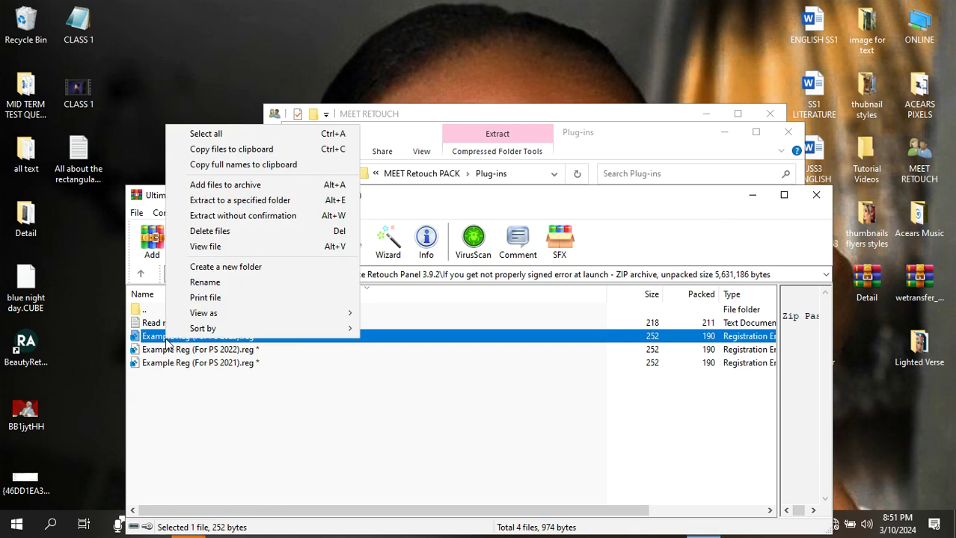
left_click(166, 344)
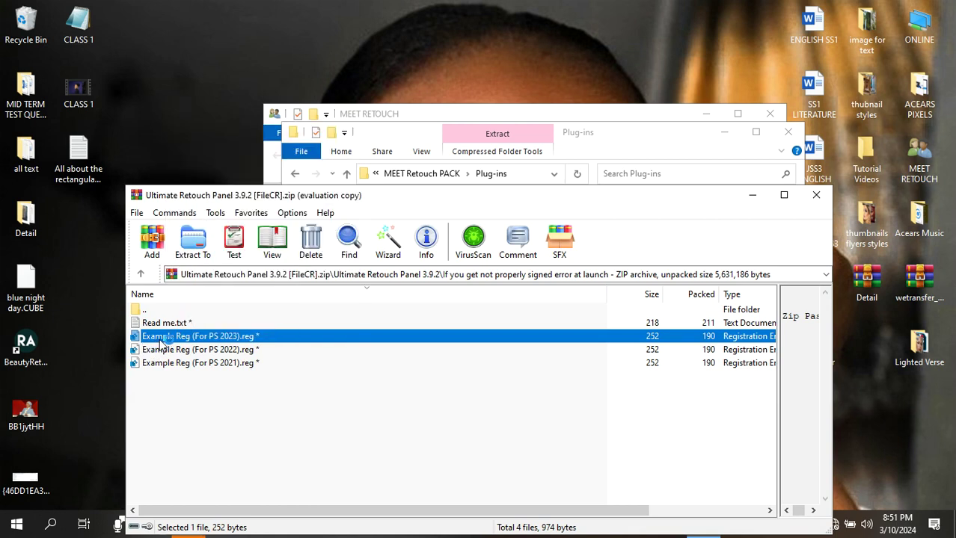
left_click(165, 338)
left_click(177, 363)
left_click_drag(183, 351, 162, 70)
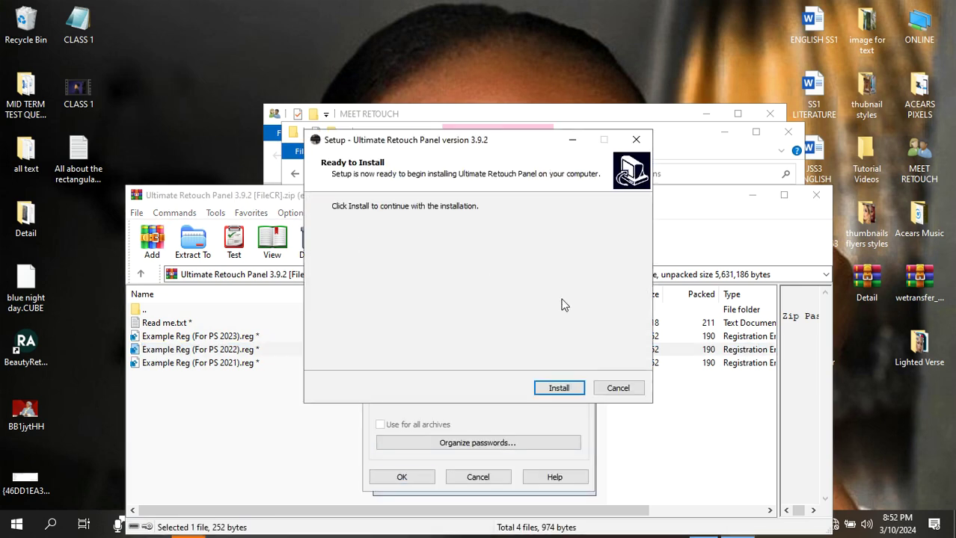
left_click_drag(531, 142, 772, 146)
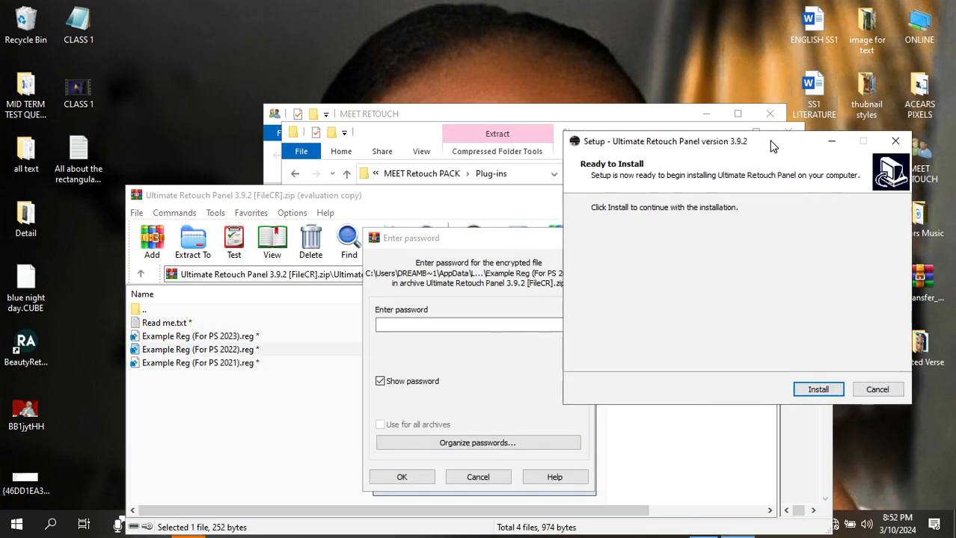
left_click(455, 328)
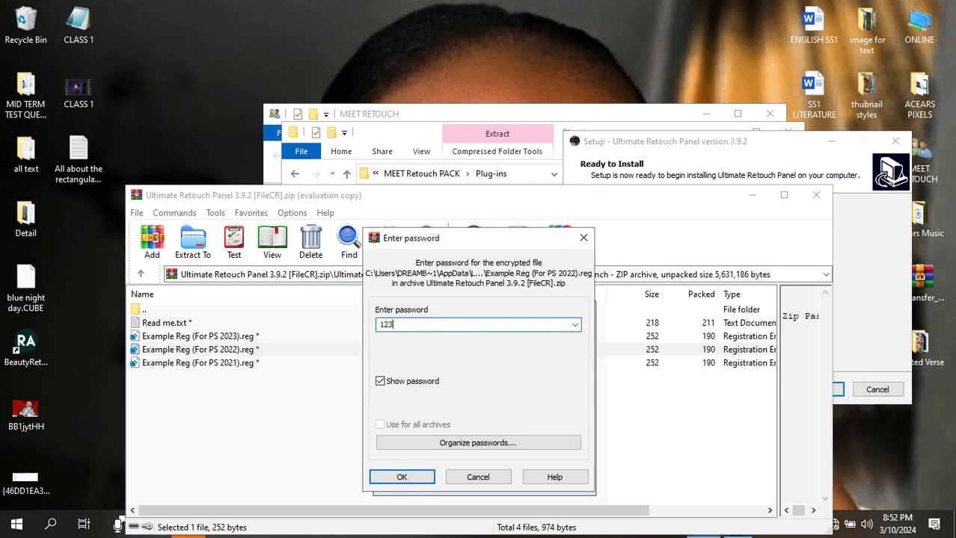
left_click(403, 477)
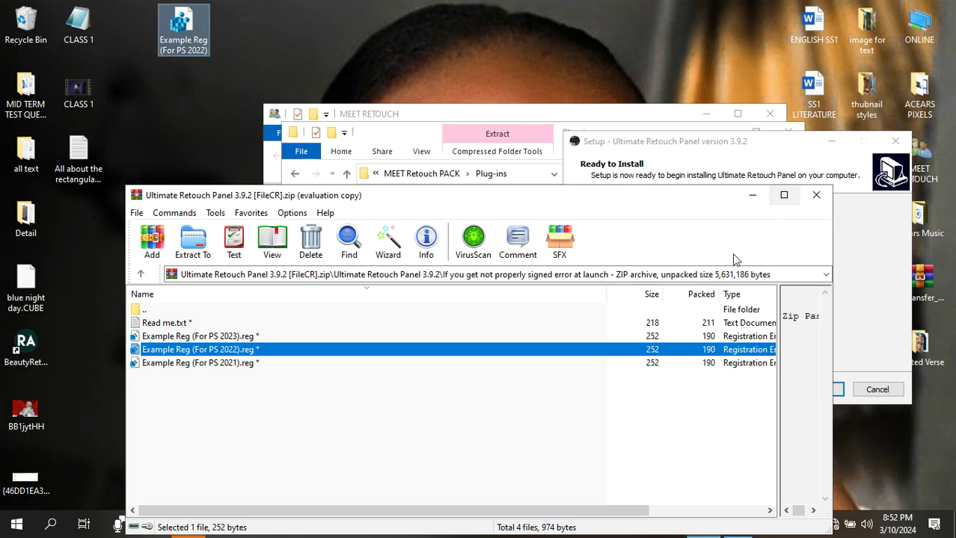
- Close the archive window and complete the Ultimate Retouch Panel setup wizard through Finish
left_click(819, 201)
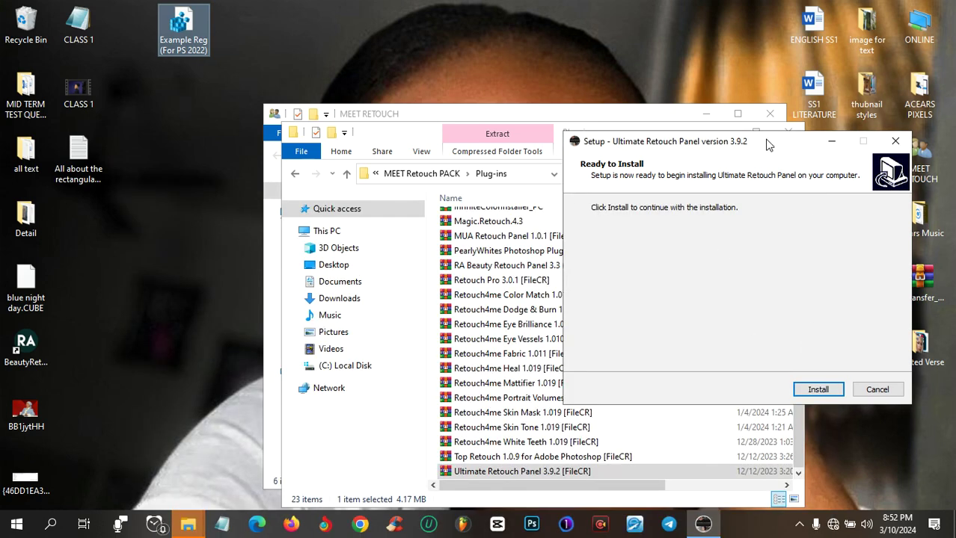
left_click_drag(770, 146, 616, 125)
left_click(651, 363)
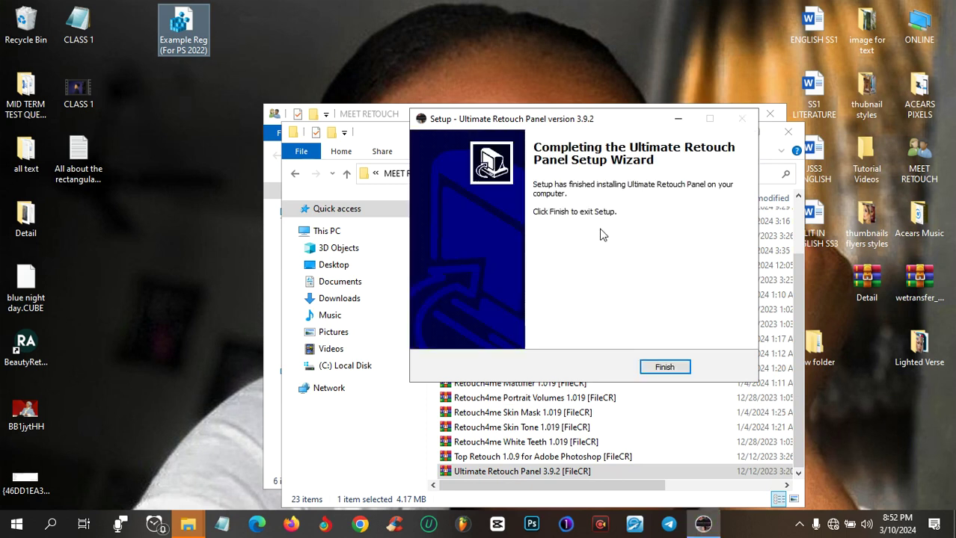
left_click(656, 366)
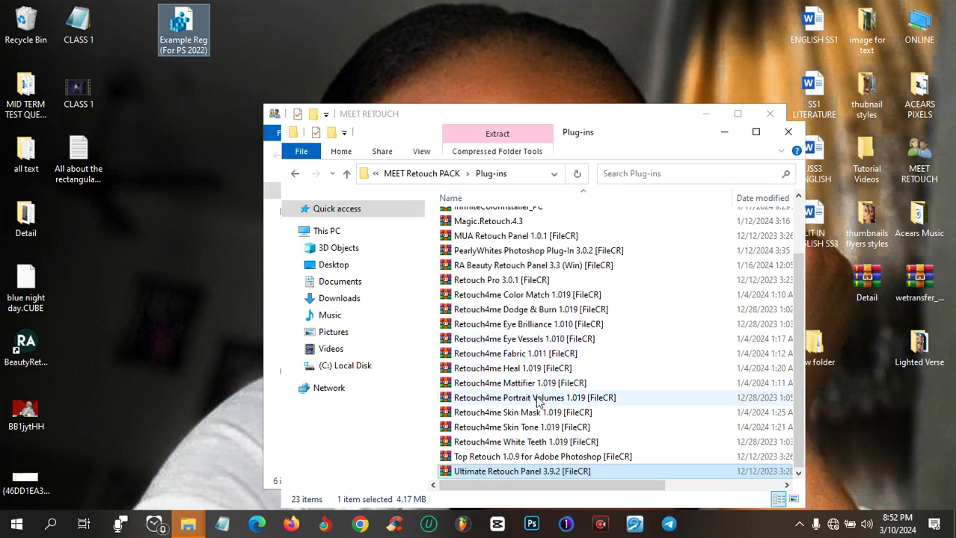
- Close the Plug-ins archive, go up to MEET Retouch PACK, then minimize Explorer
left_click(724, 132)
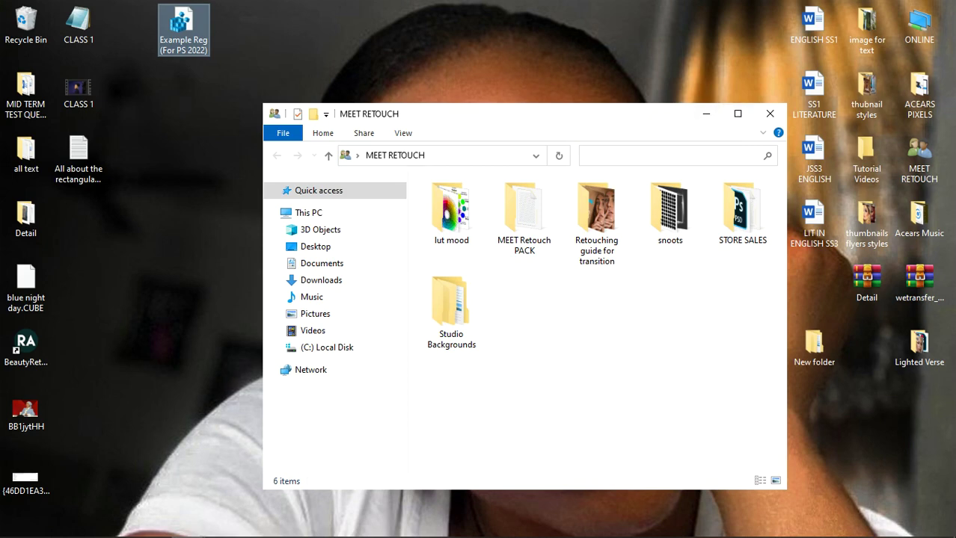
left_click(706, 116)
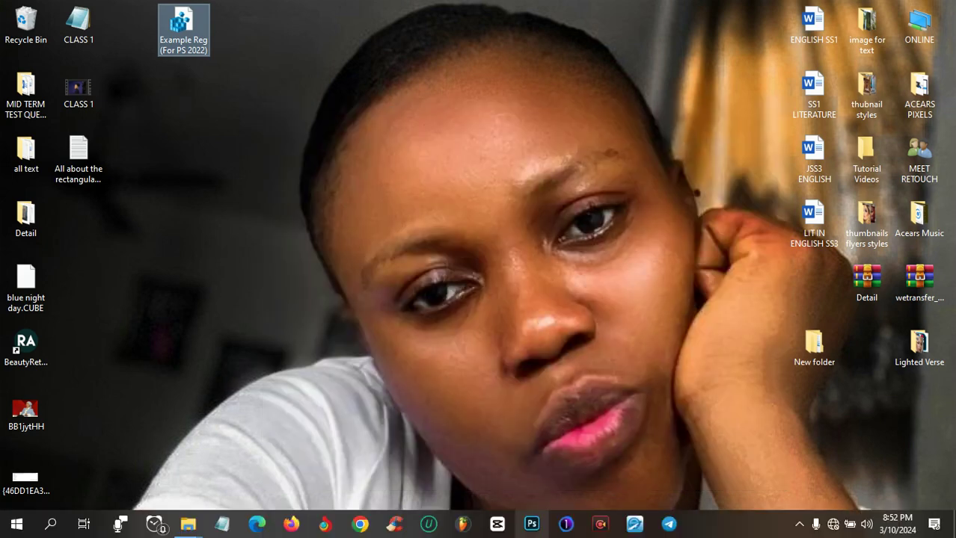
mouse_move(196, 526)
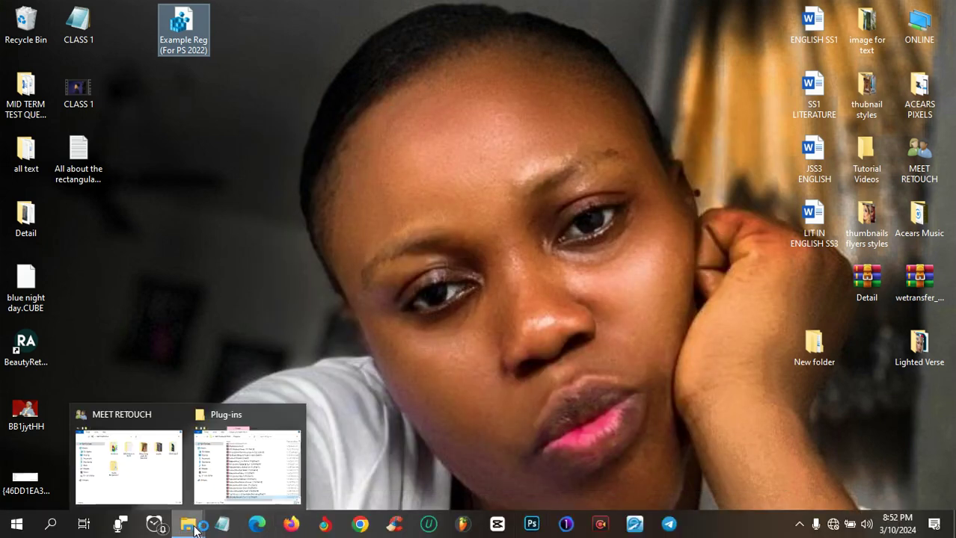
left_click(211, 469)
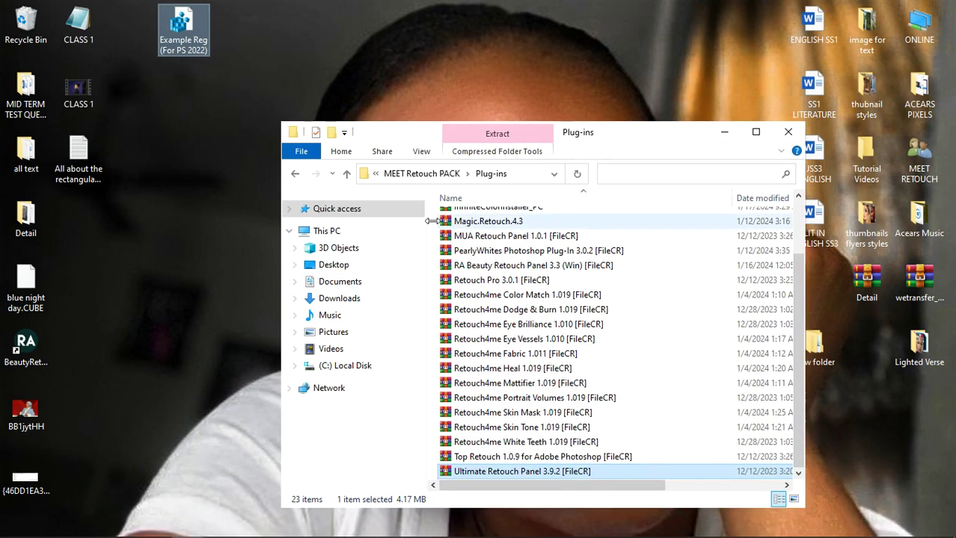
left_click(294, 173)
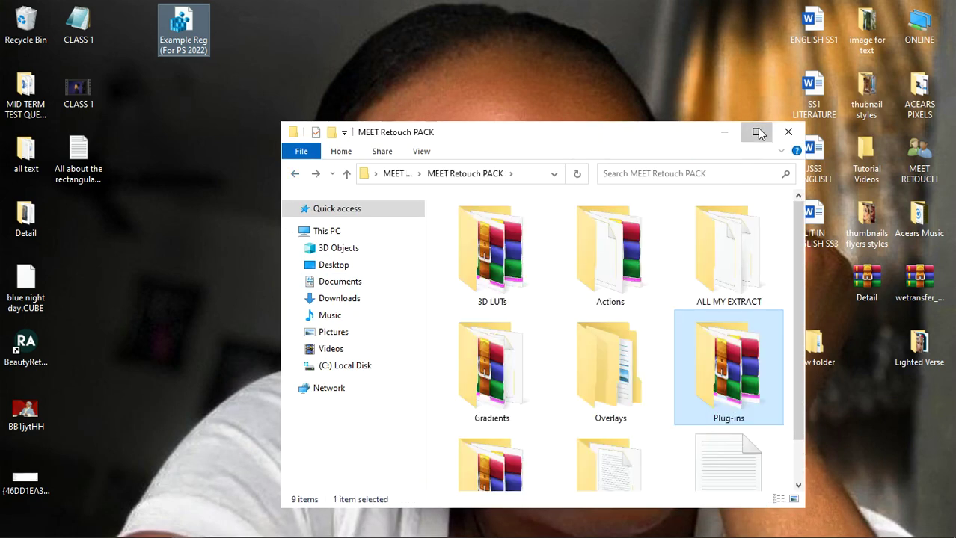
left_click(755, 132)
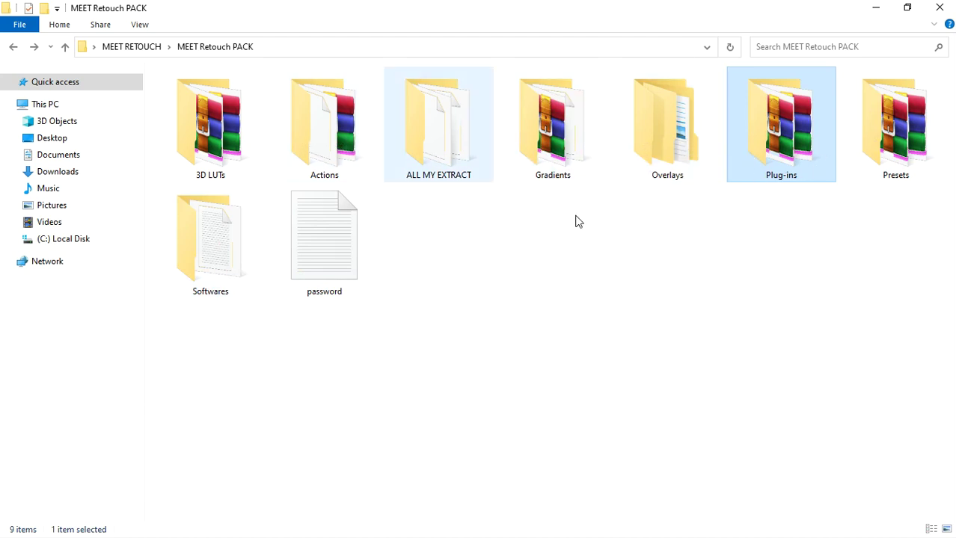
left_click(667, 136)
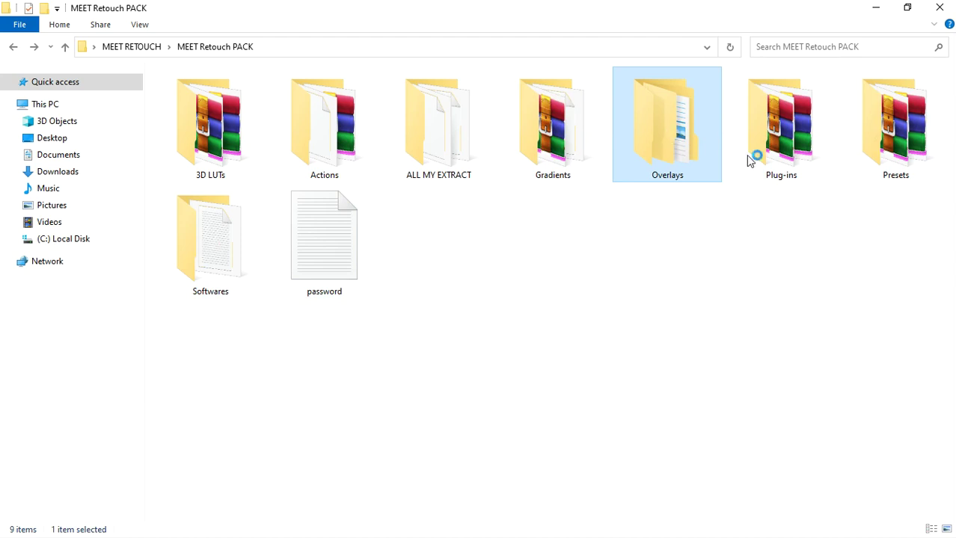
left_click(874, 9)
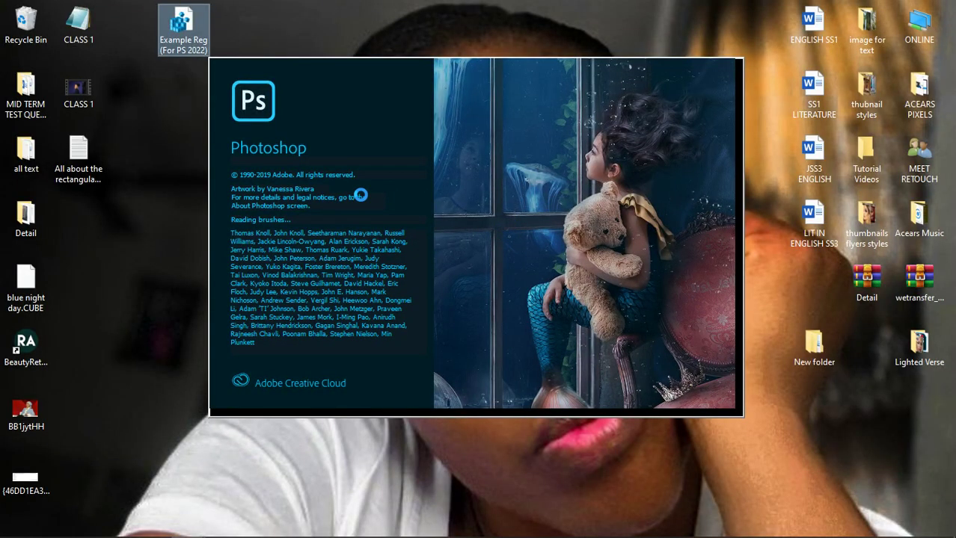
- Merge the desktop's Example Reg (For PS 2022) file into the registry, accepting the warning
right_click(193, 30)
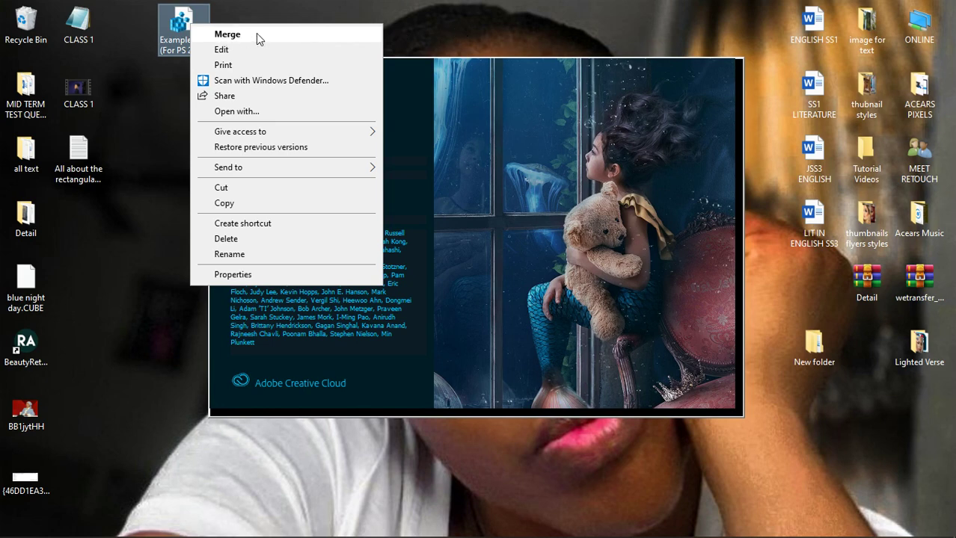
left_click(256, 33)
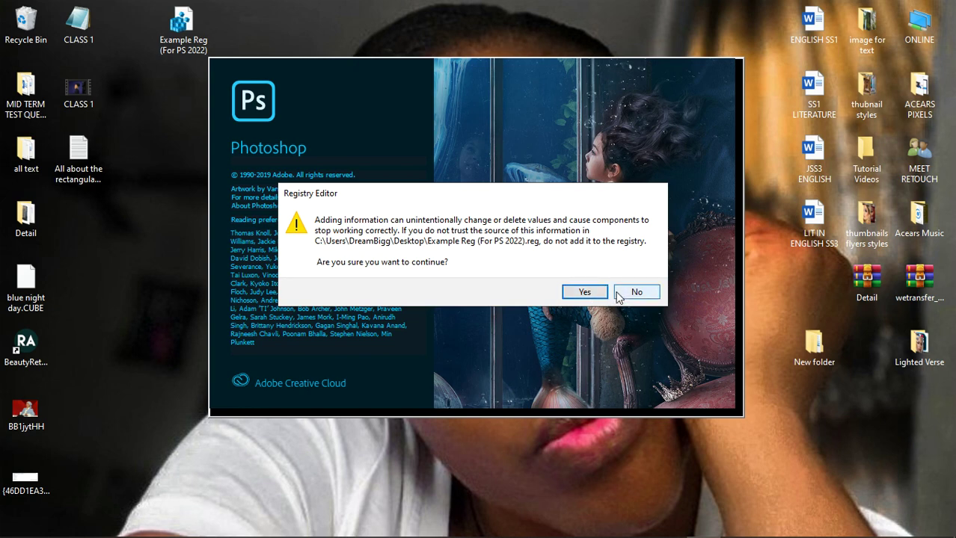
left_click(632, 291)
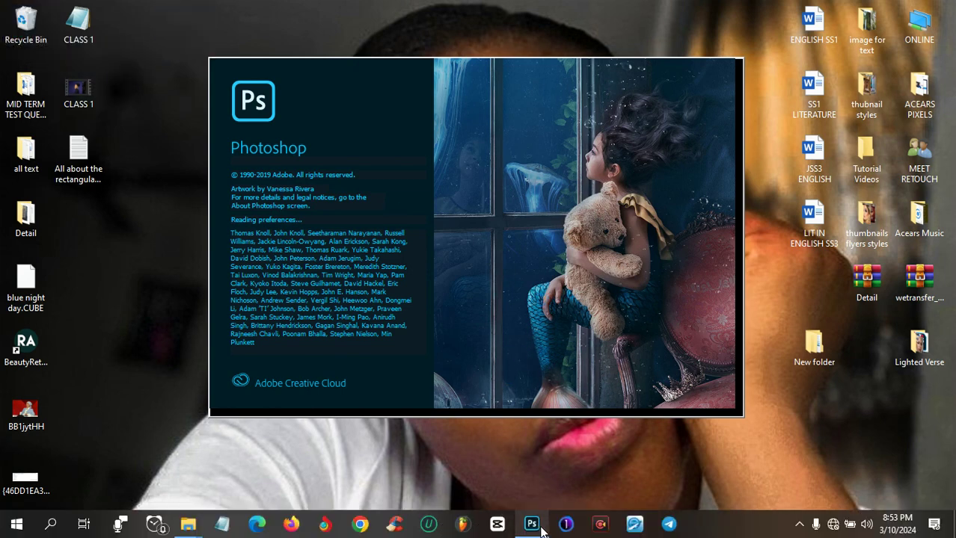
mouse_move(534, 527)
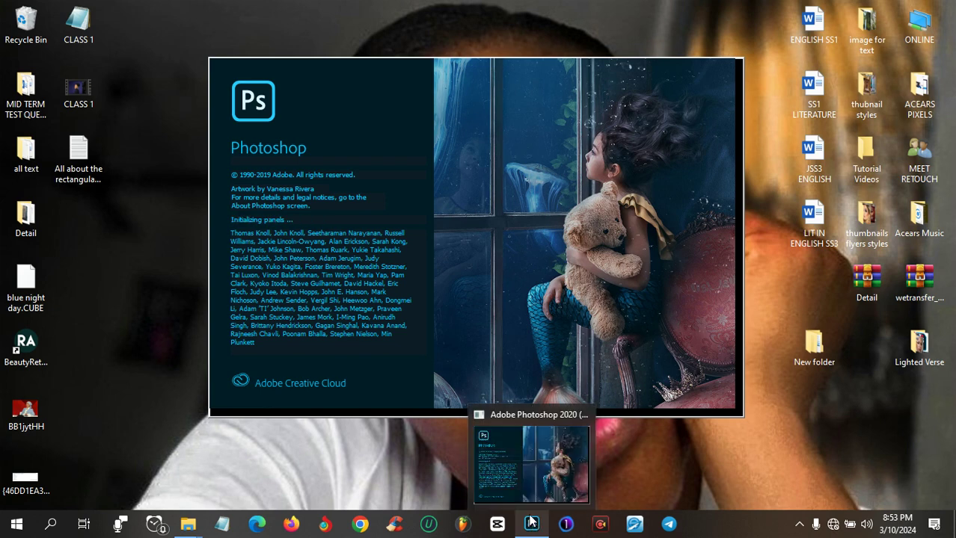
mouse_move(194, 525)
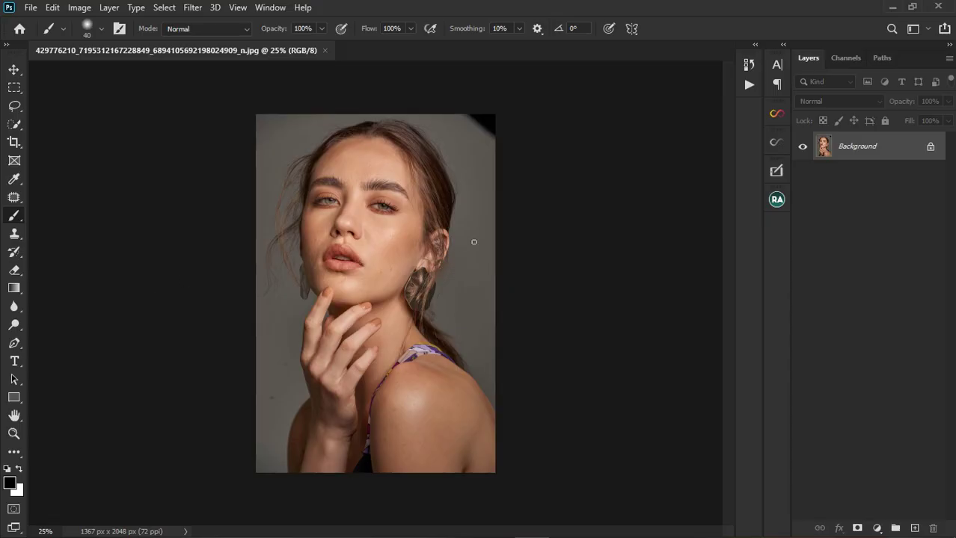
- Unlock the Background layer into Layer 0 and confirm Ultimate Retouch under Window > Extensions
left_click(931, 146)
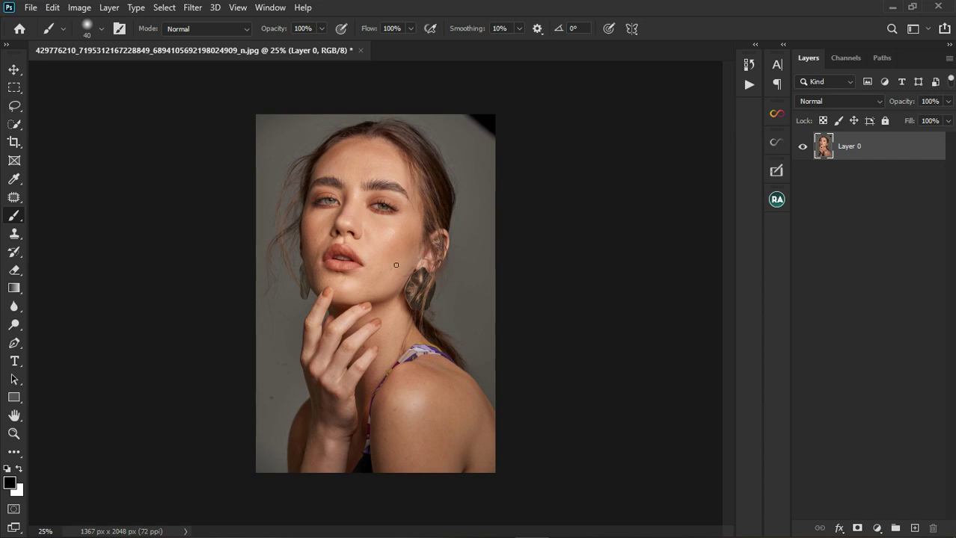
left_click(269, 9)
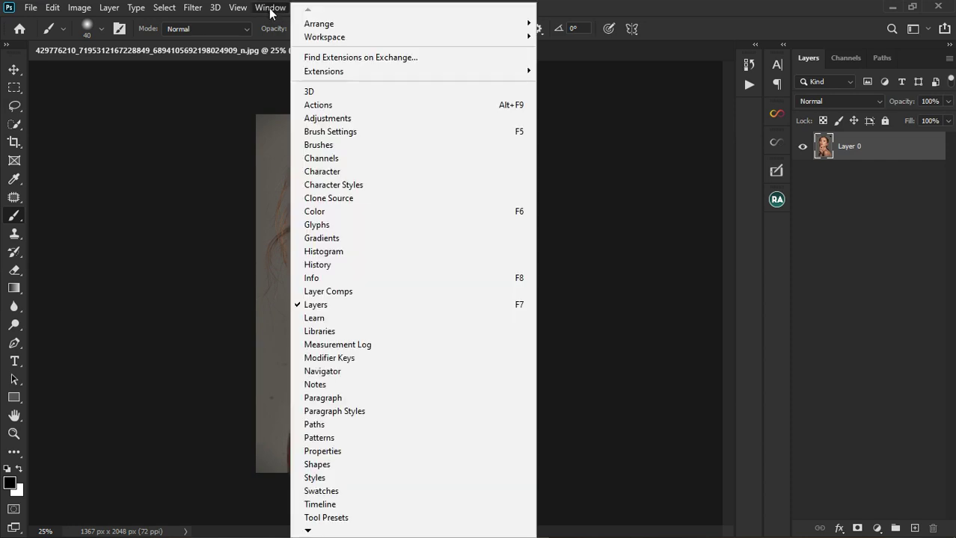
mouse_move(348, 75)
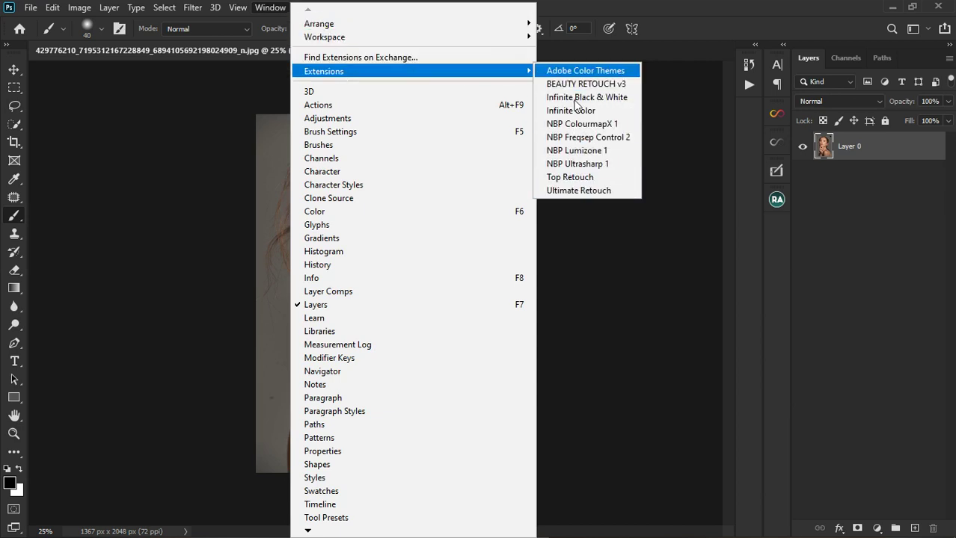
left_click(589, 15)
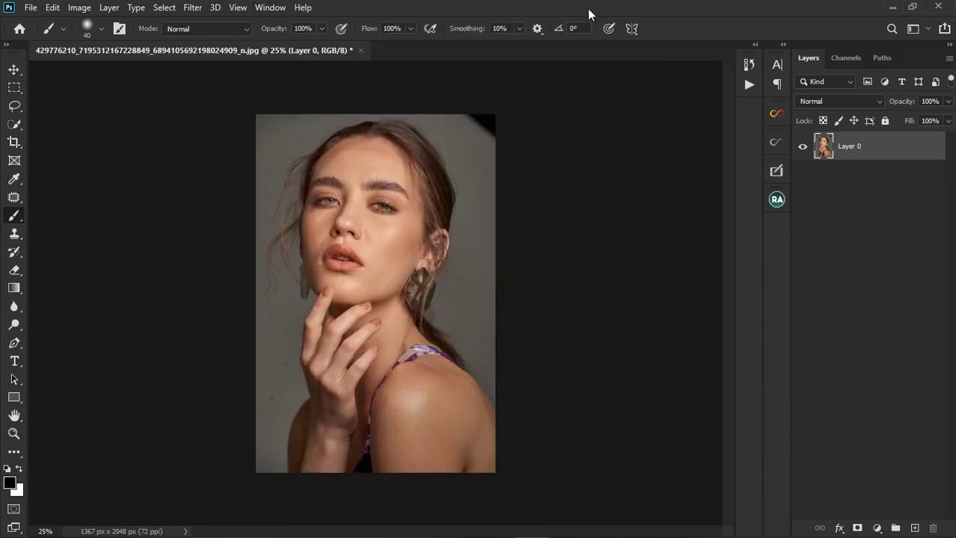
- Run Filter > Retouch4me > Retouch4me Dodge Burn on the portrait
left_click(191, 9)
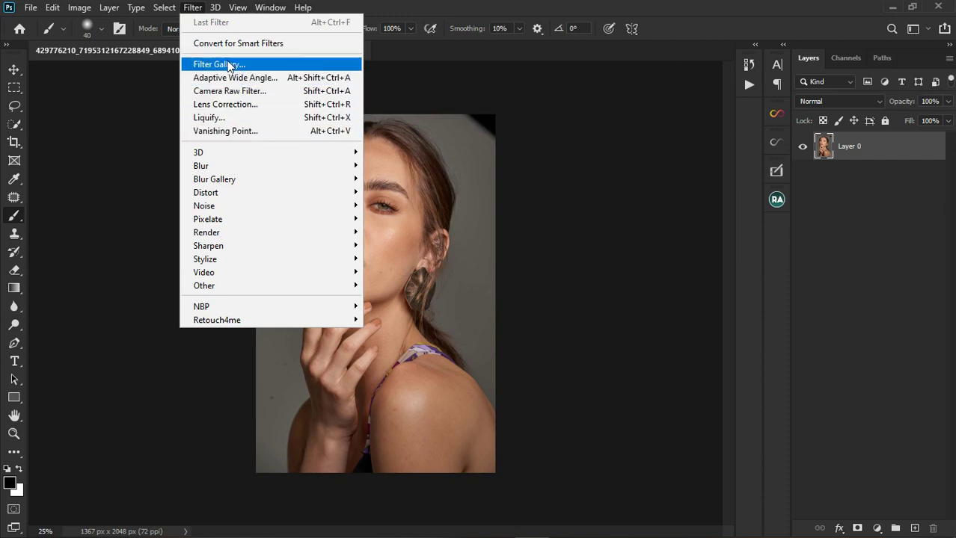
mouse_move(237, 321)
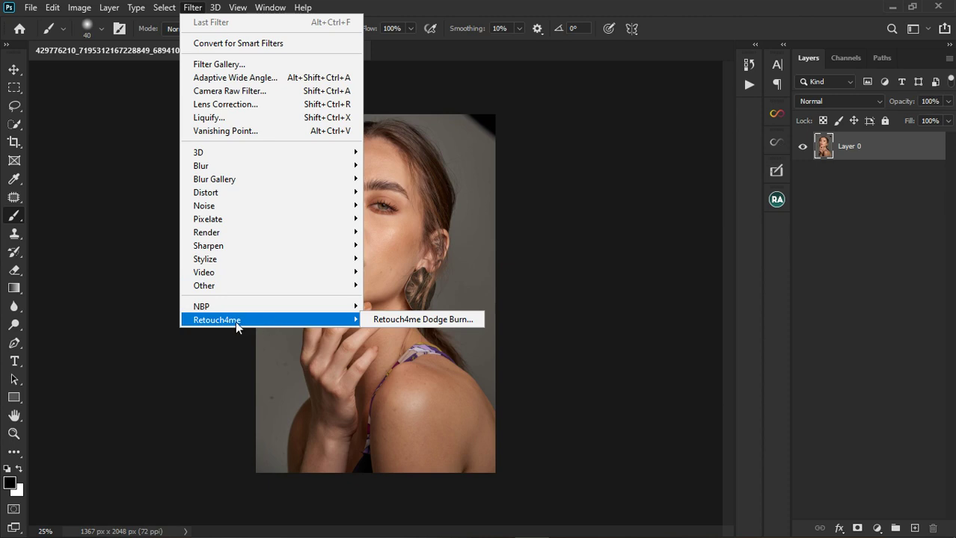
left_click(404, 8)
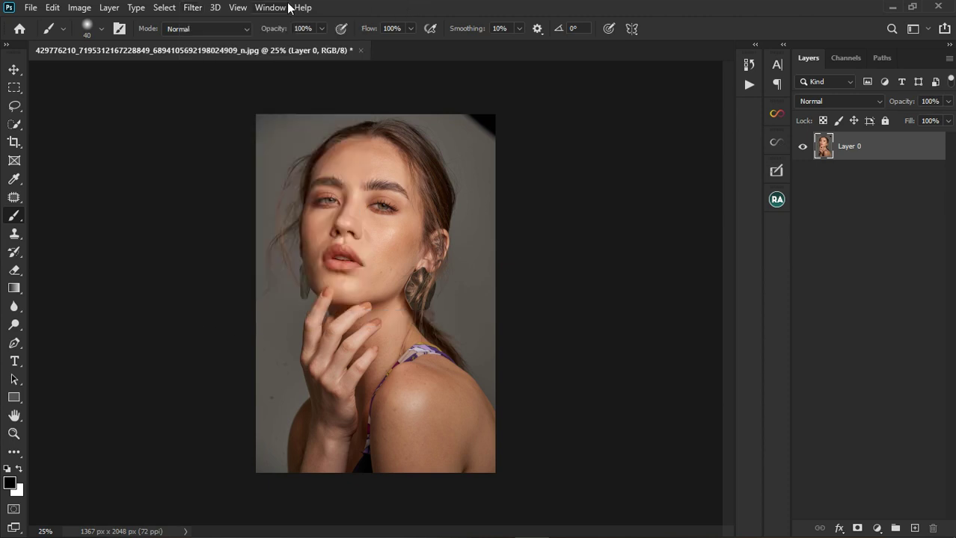
left_click(276, 7)
mouse_move(356, 40)
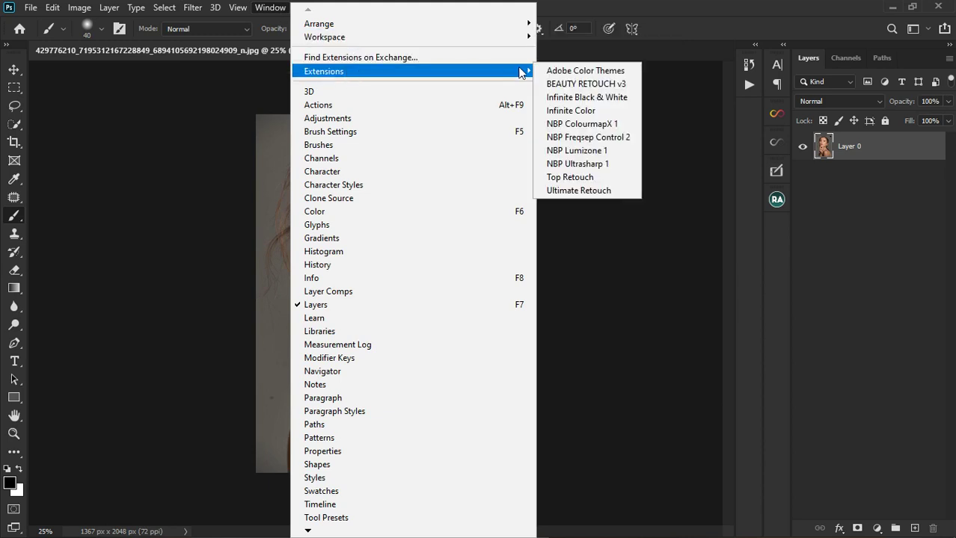
left_click(200, 7)
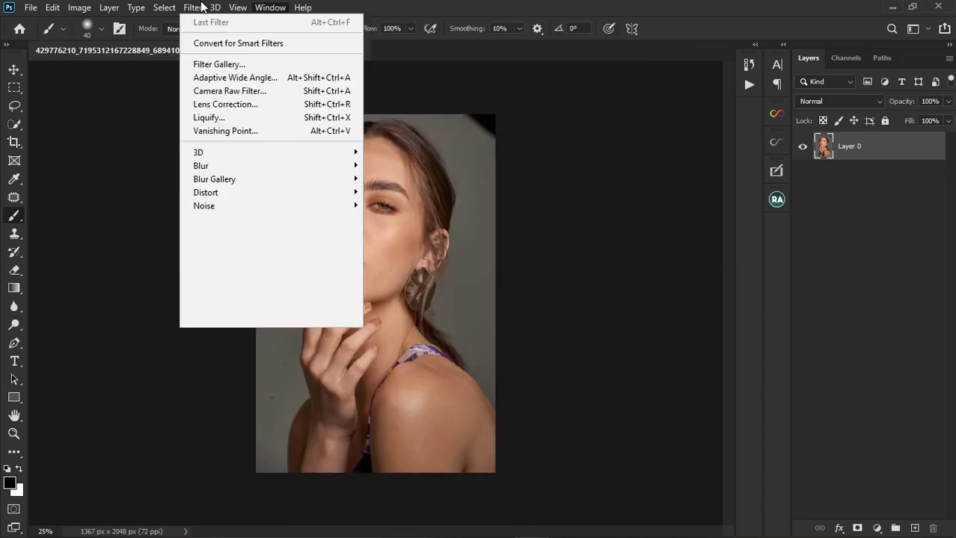
left_click(196, 9)
left_click(195, 9)
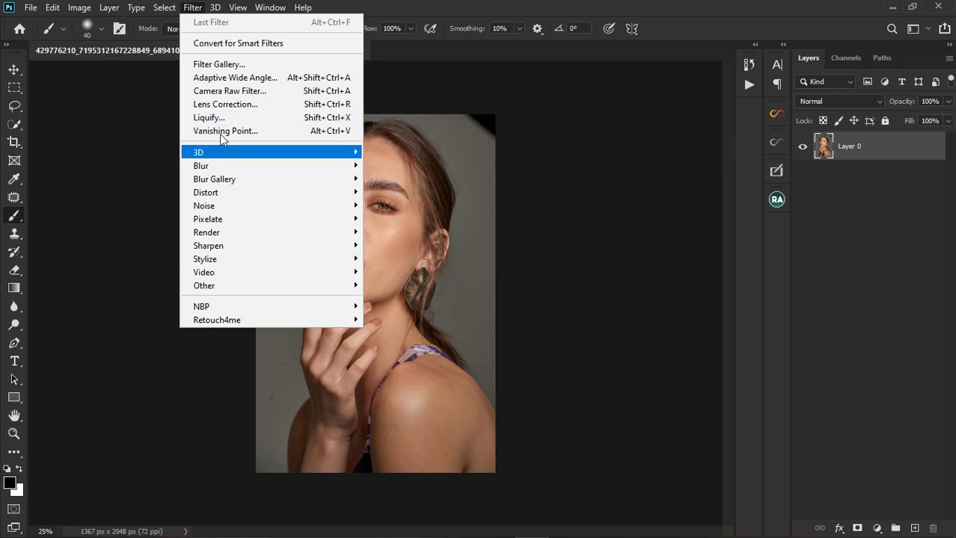
mouse_move(220, 321)
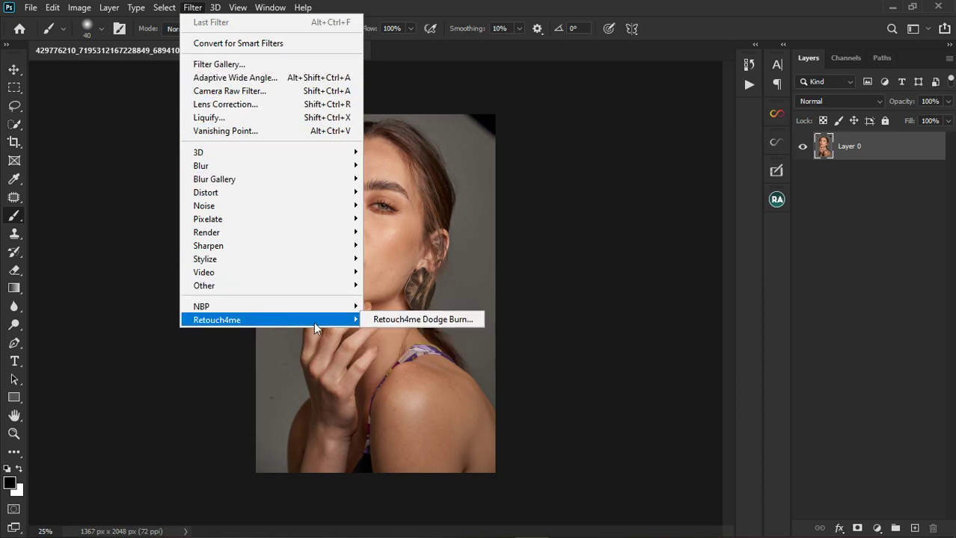
left_click(430, 319)
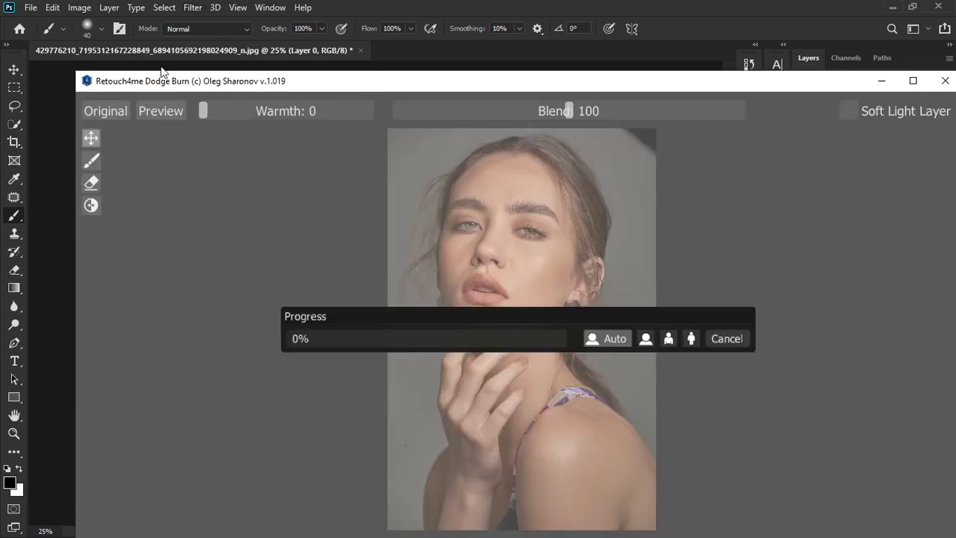
mouse_move(503, 83)
left_mouse_down()
mouse_move(452, 57)
mouse_move(453, 41)
mouse_move(476, 50)
left_mouse_up()
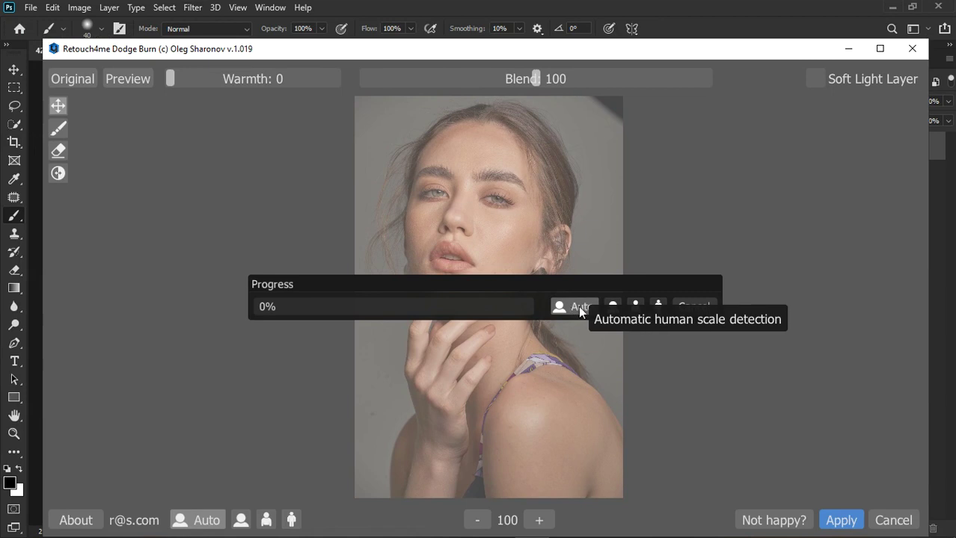
left_click(687, 305)
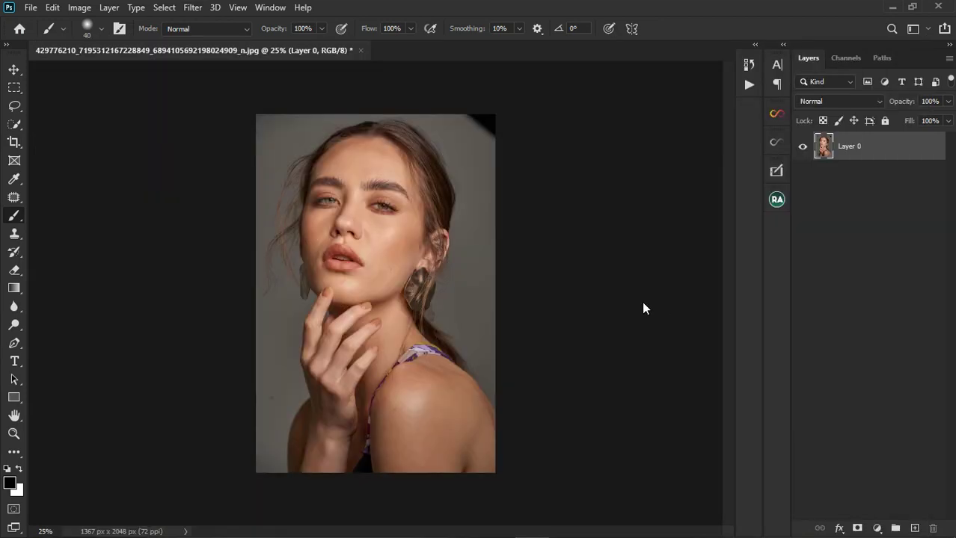